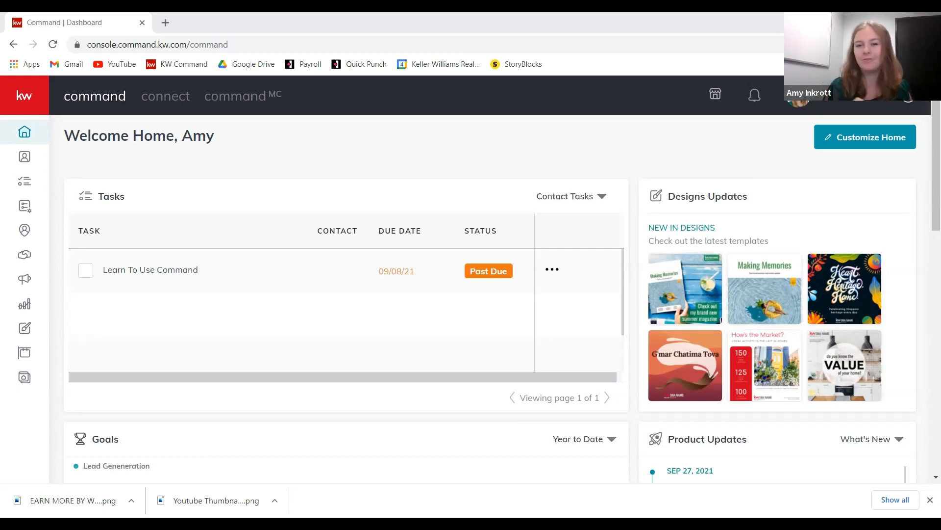
- Go to Settings from the profile avatar menu and expand the Connect settings group
left_click(858, 102)
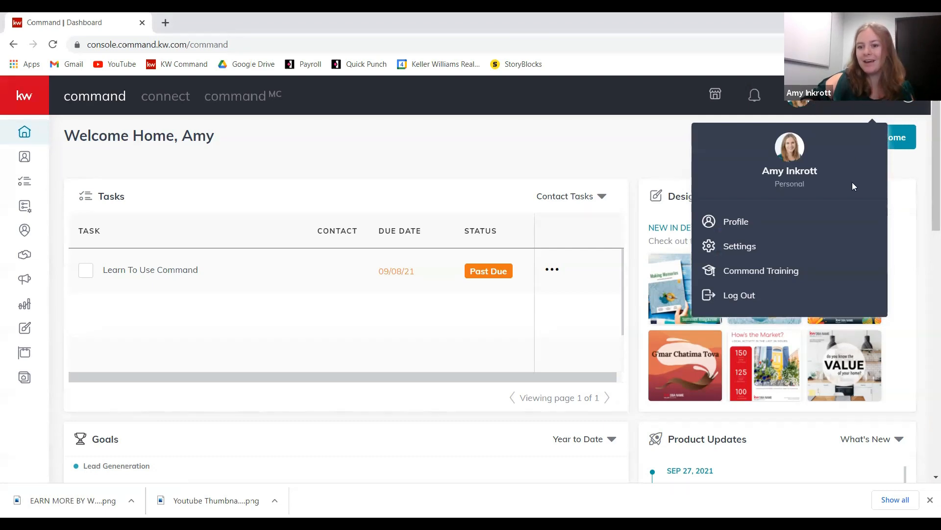
left_click(772, 250)
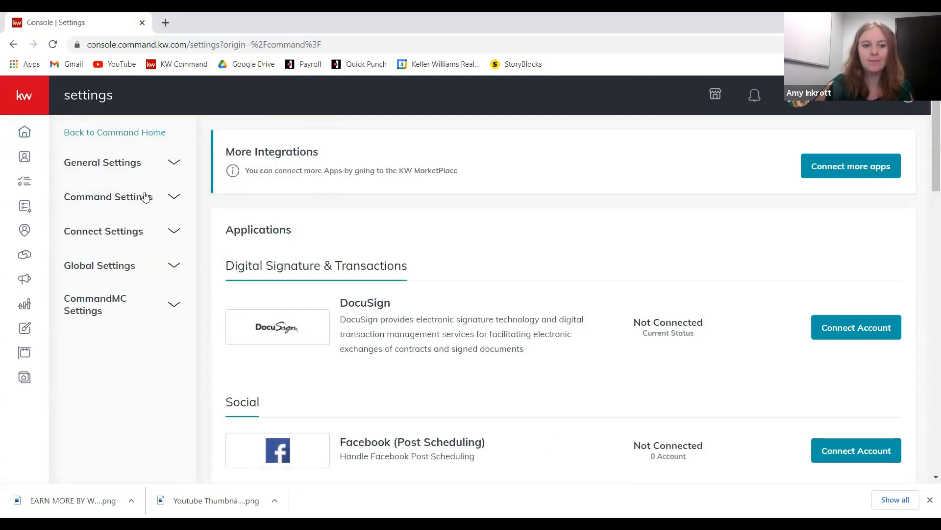
left_click(120, 230)
- Review the Marketing Profile's agent, brokerage and compliance fields, then return to the home dashboard
left_click(129, 262)
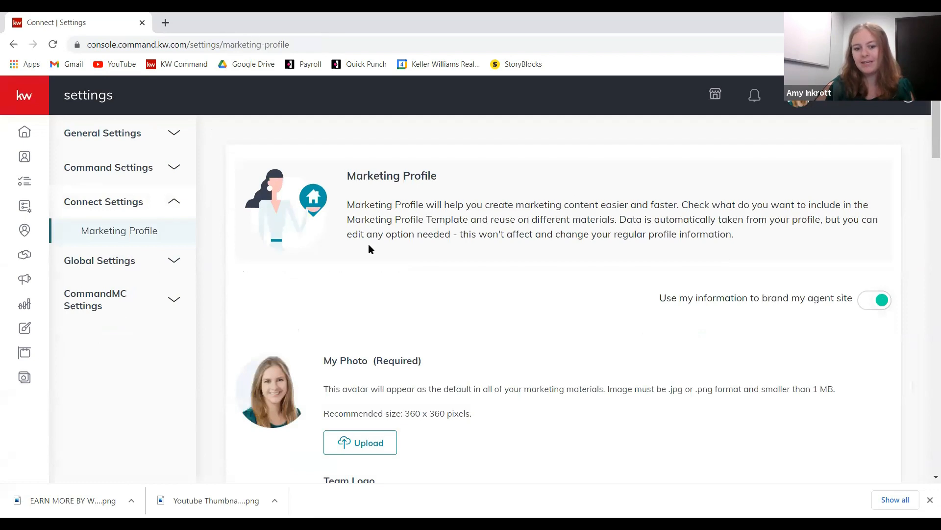
scroll(378, 316, "down", 4)
scroll(365, 218, "down", 1)
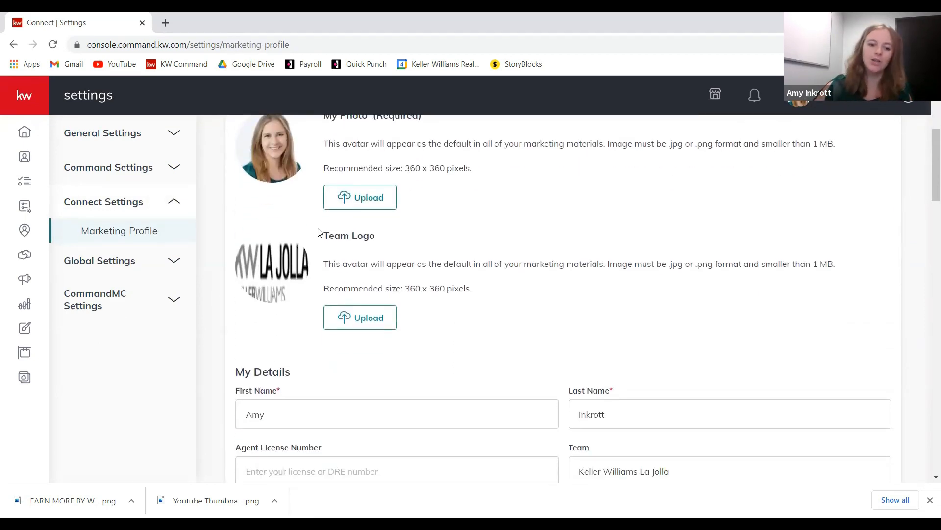
scroll(437, 268, "down", 2)
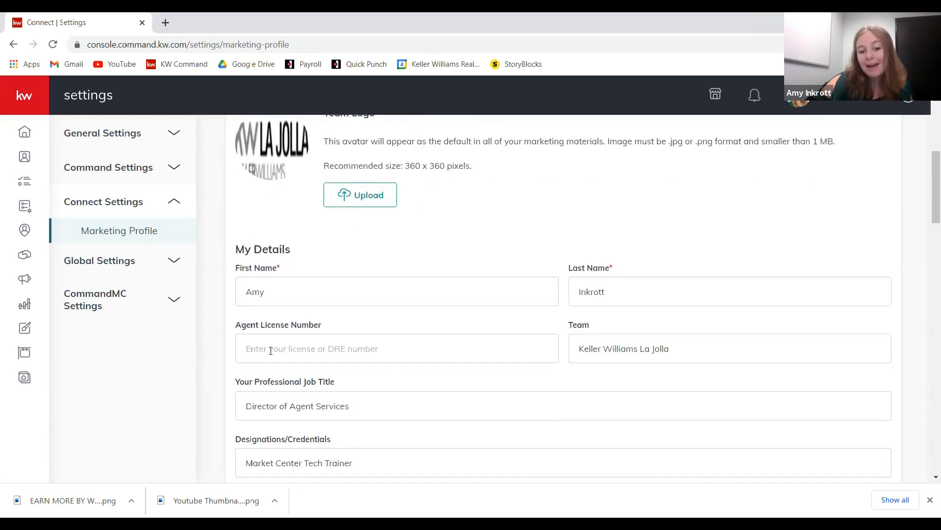
scroll(385, 201, "down", 3)
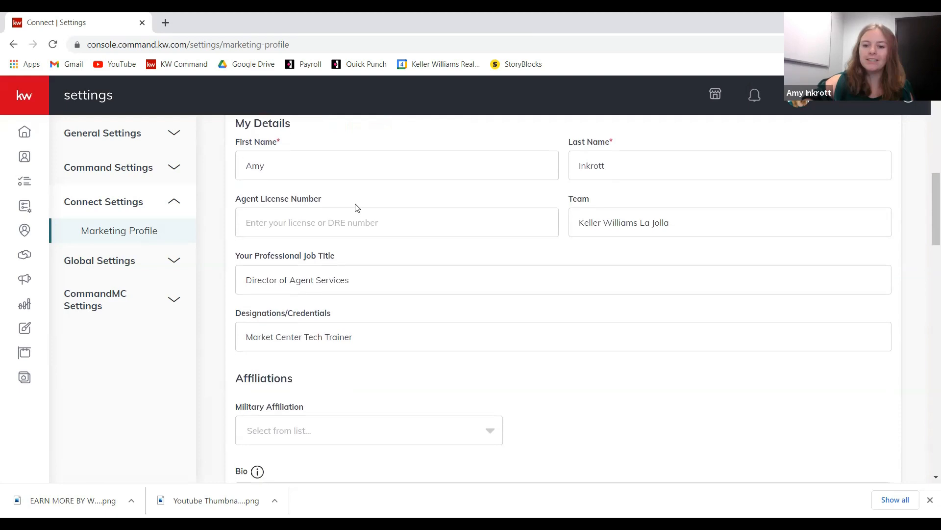
scroll(350, 207, "down", 5)
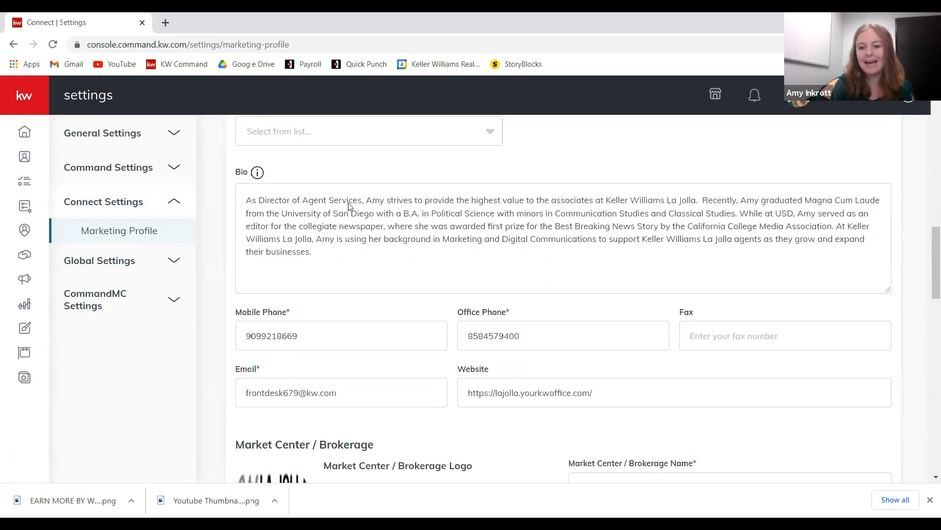
scroll(347, 206, "down", 2)
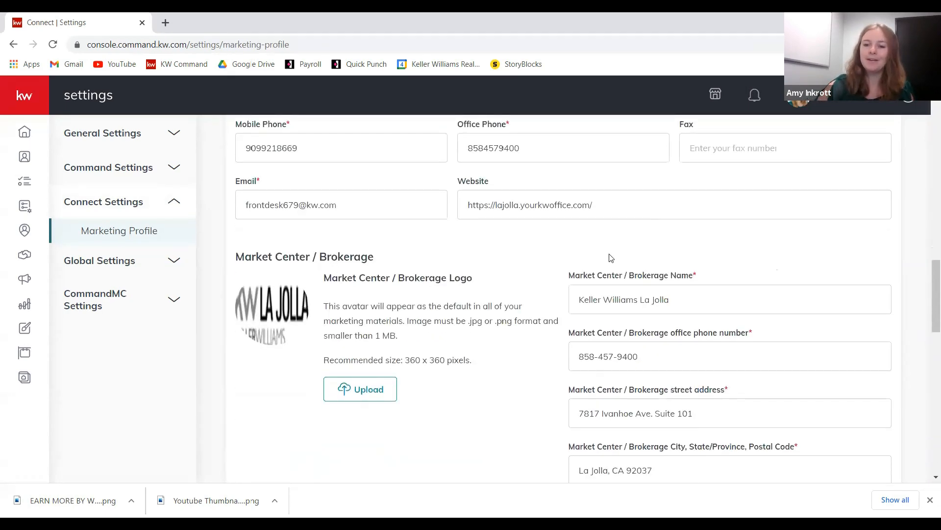
scroll(611, 258, "down", 5)
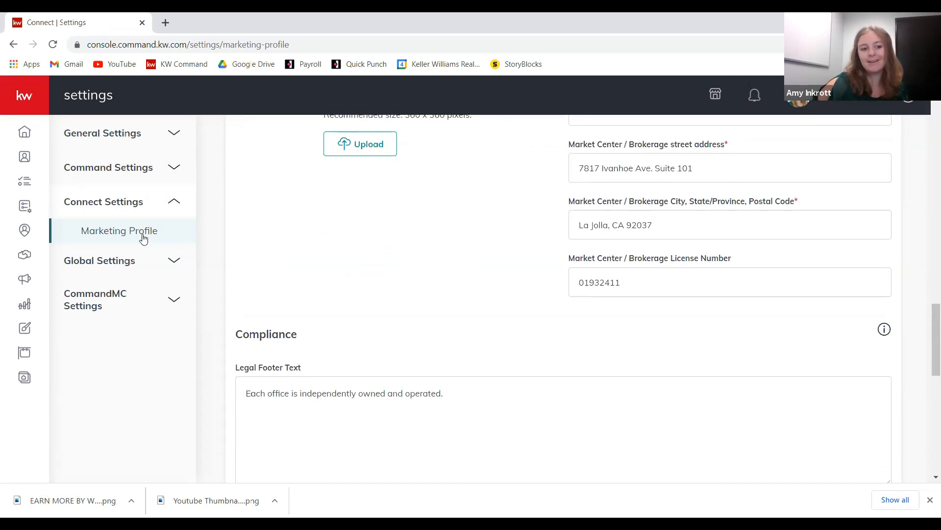
left_click(23, 133)
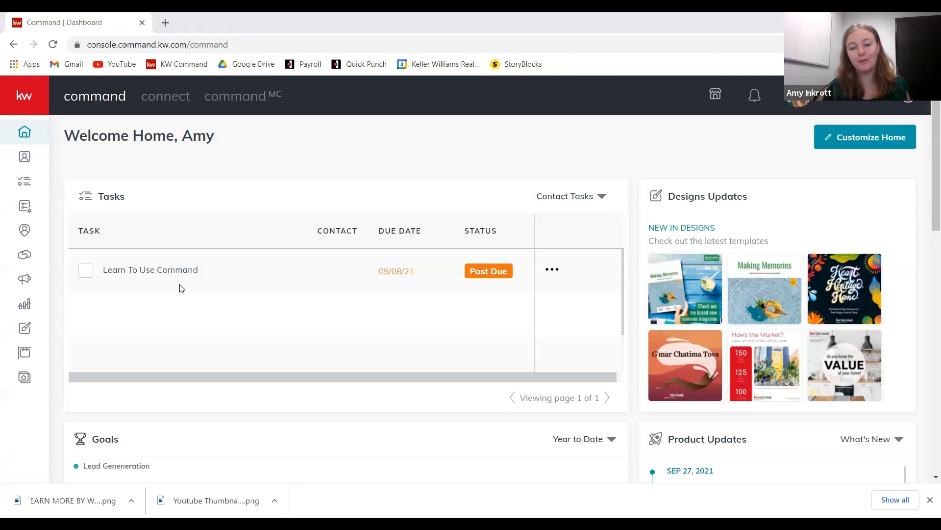
- Open the Consumer area's Agent Site Pages list
left_click(29, 377)
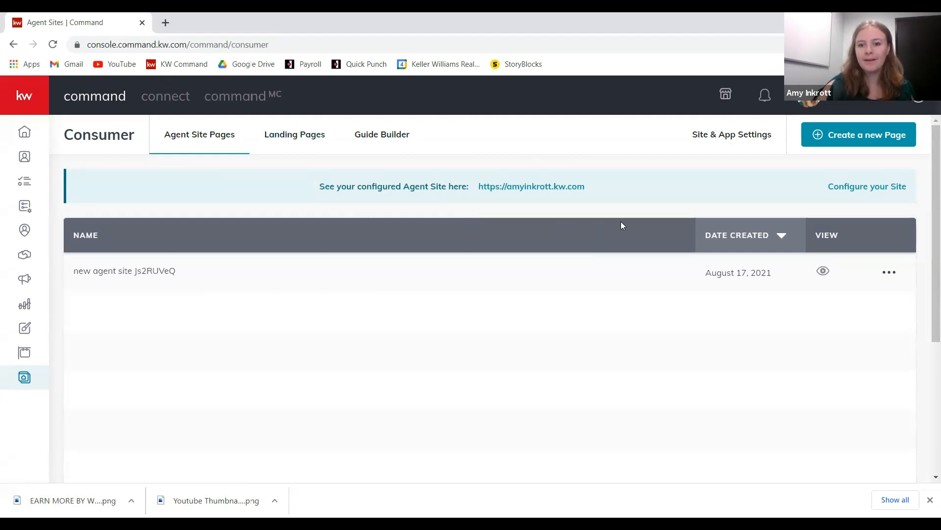
- Start a new page from the Landing Pages tab, choosing the As A Landing Page type
left_click(294, 138)
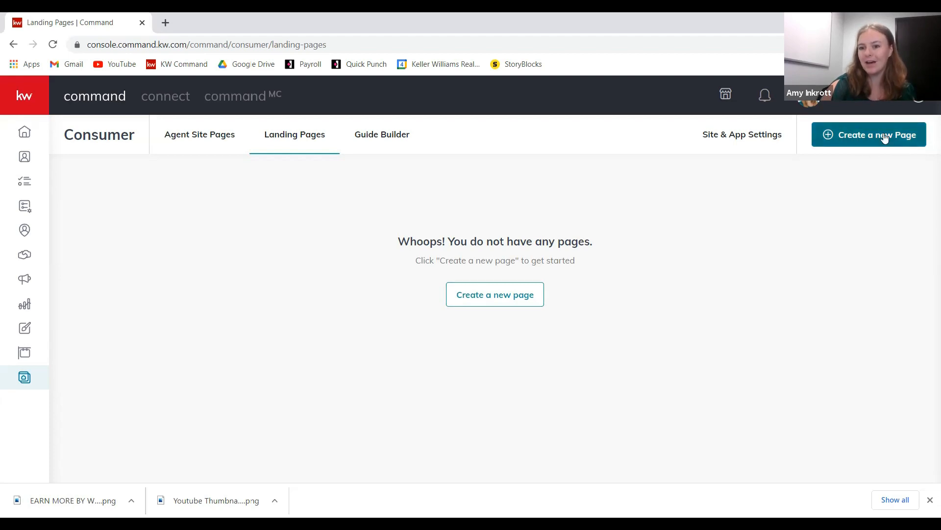
left_click(864, 135)
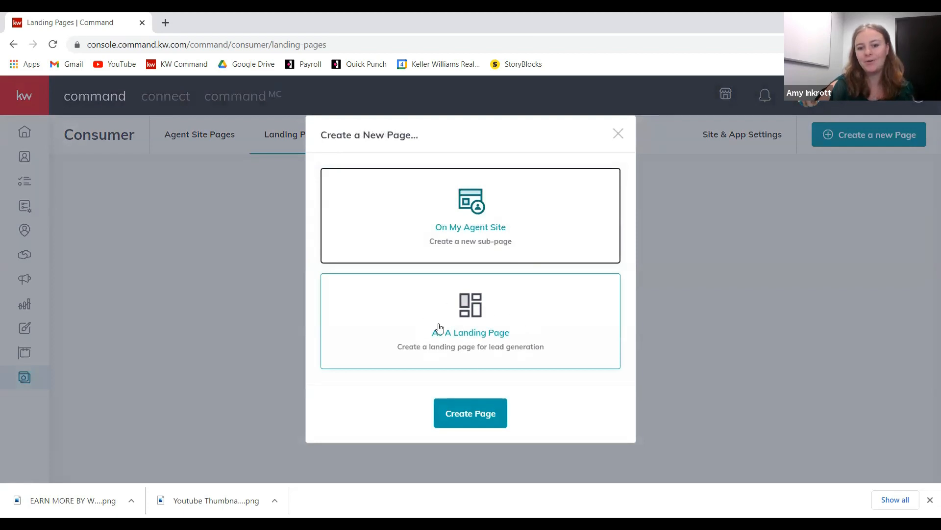
left_click(519, 311)
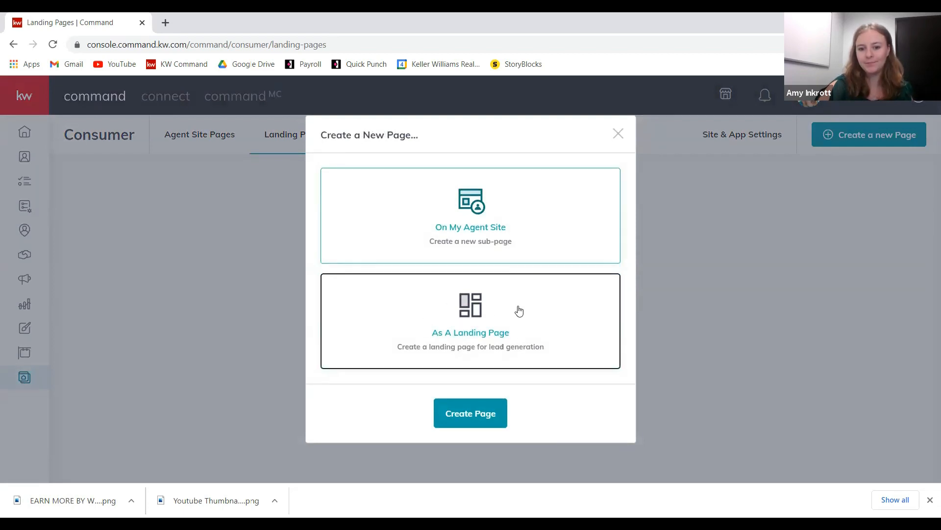
- Create the landing page, place the Branded Header, and add a Listing widget below it
left_click(494, 422)
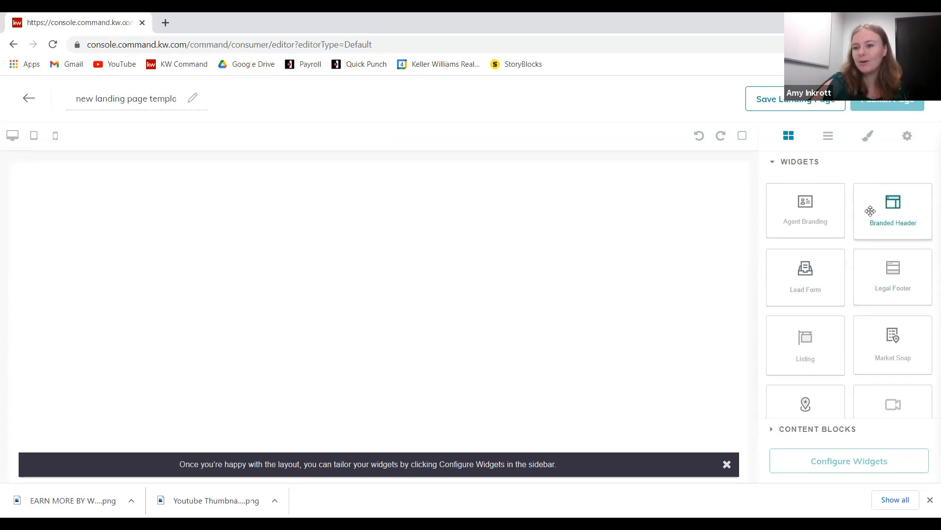
left_click_drag(911, 213, 648, 180)
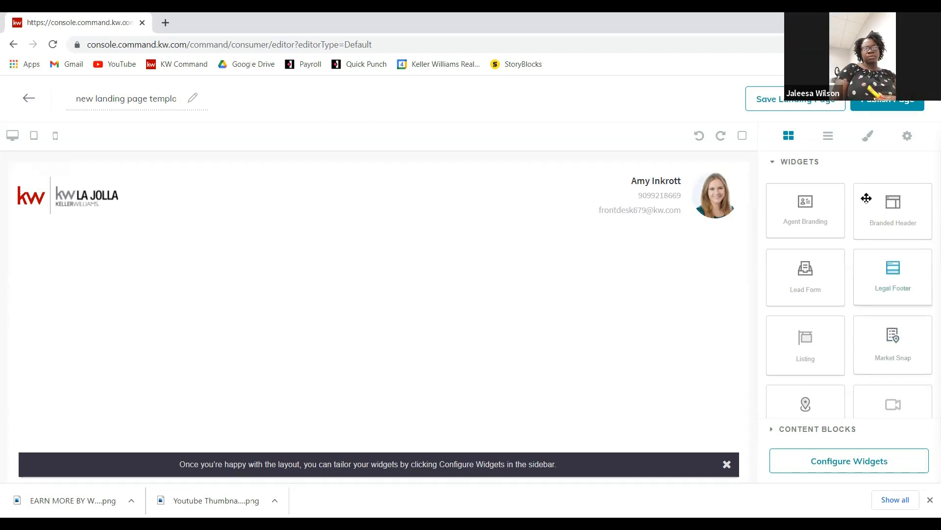
scroll(863, 221, "down", 2)
right_click(851, 230)
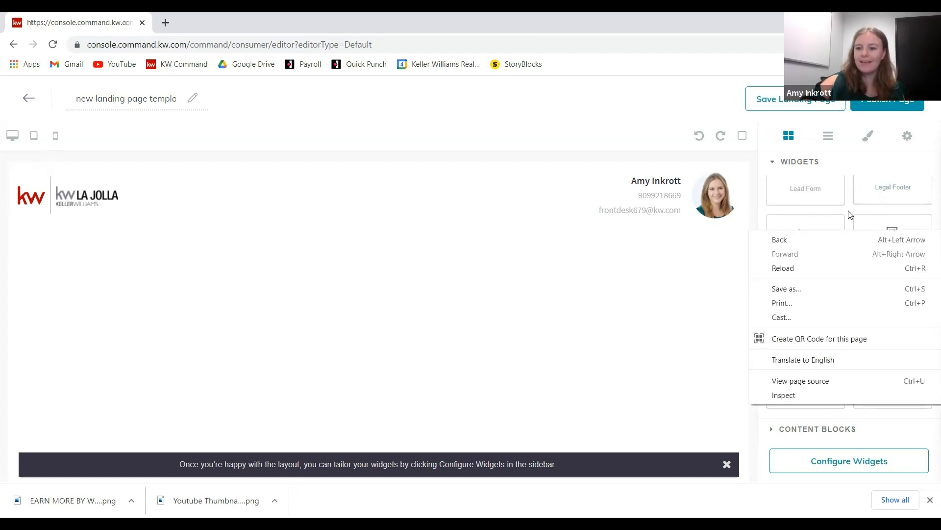
left_click(850, 214)
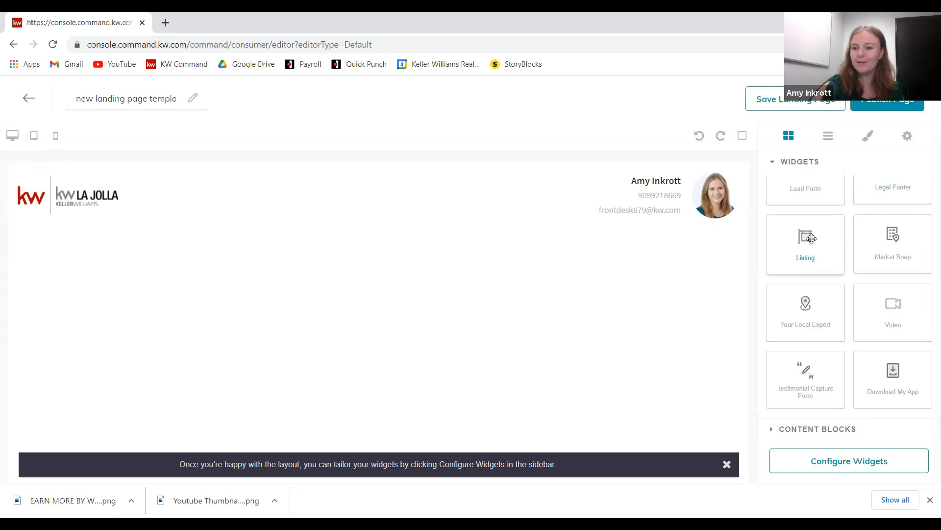
left_click_drag(814, 248, 431, 337)
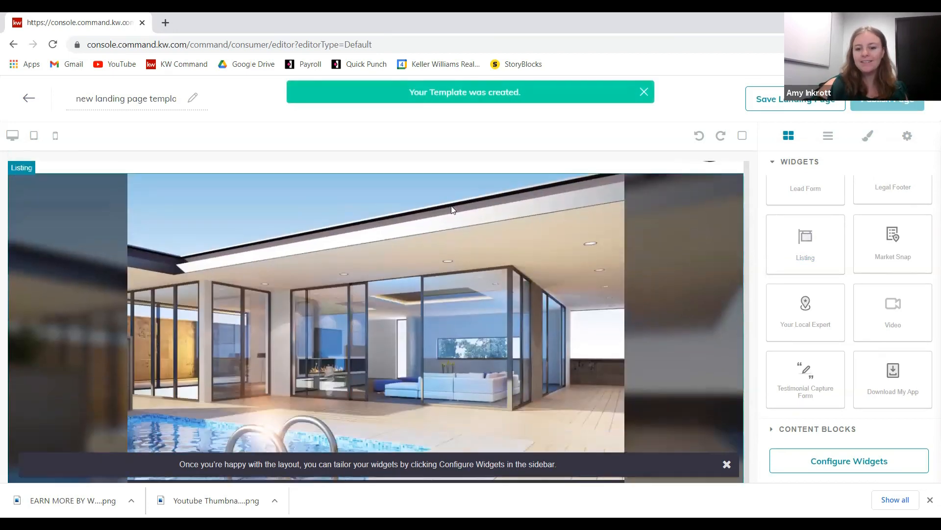
scroll(451, 210, "down", 1)
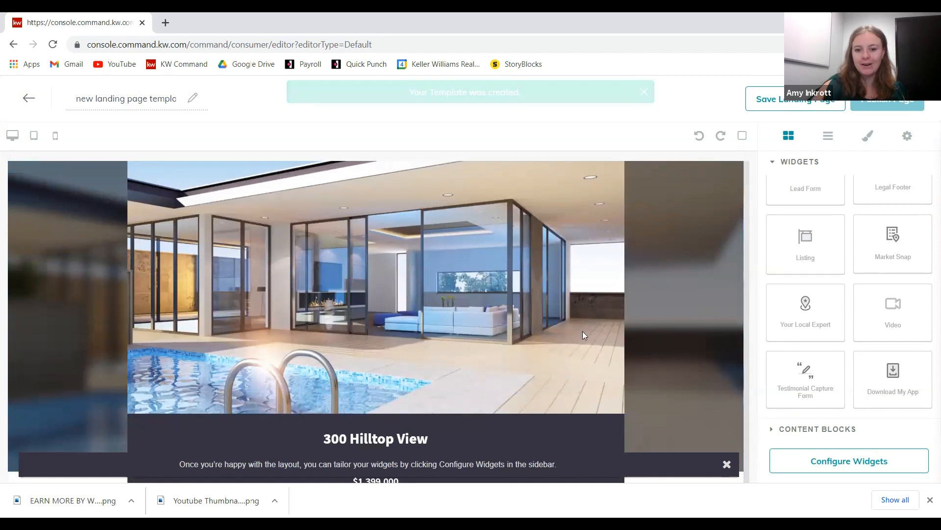
scroll(497, 308, "down", 2)
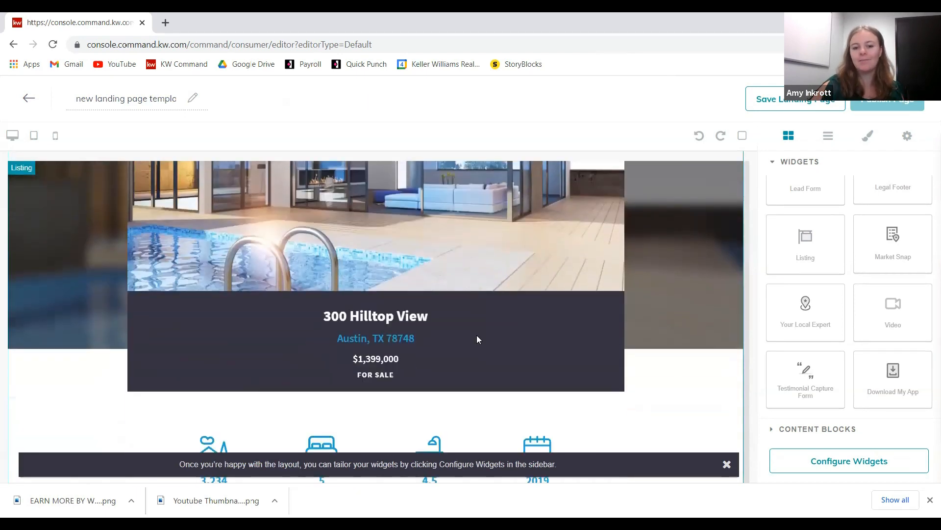
scroll(478, 338, "down", 1)
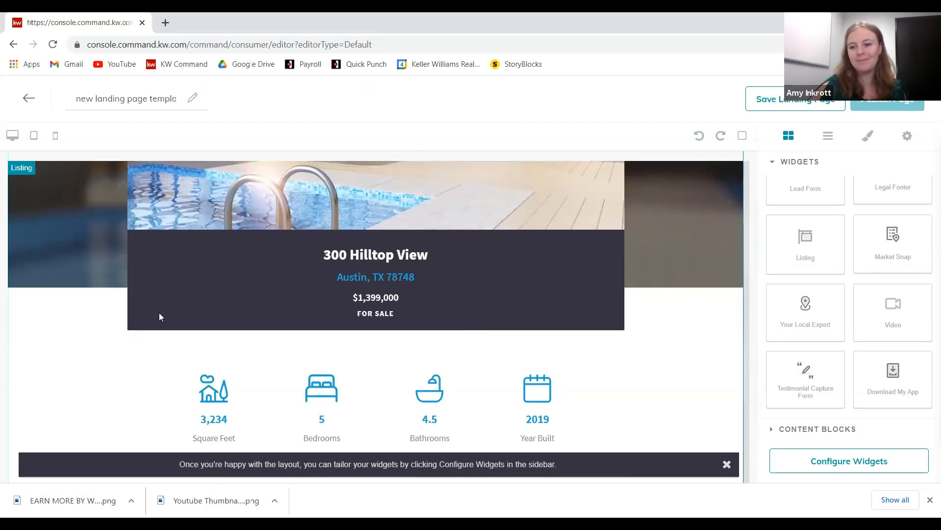
scroll(677, 289, "down", 1)
scroll(651, 251, "down", 2)
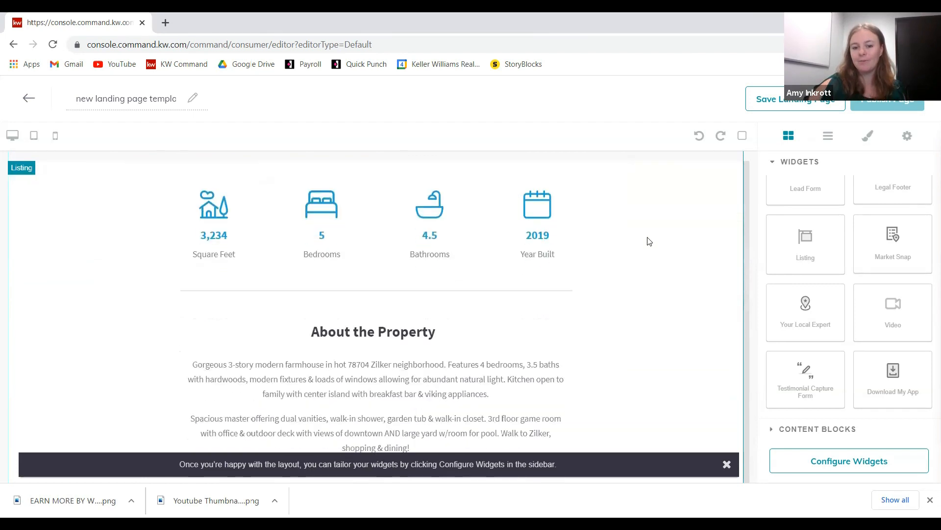
scroll(632, 222, "down", 5)
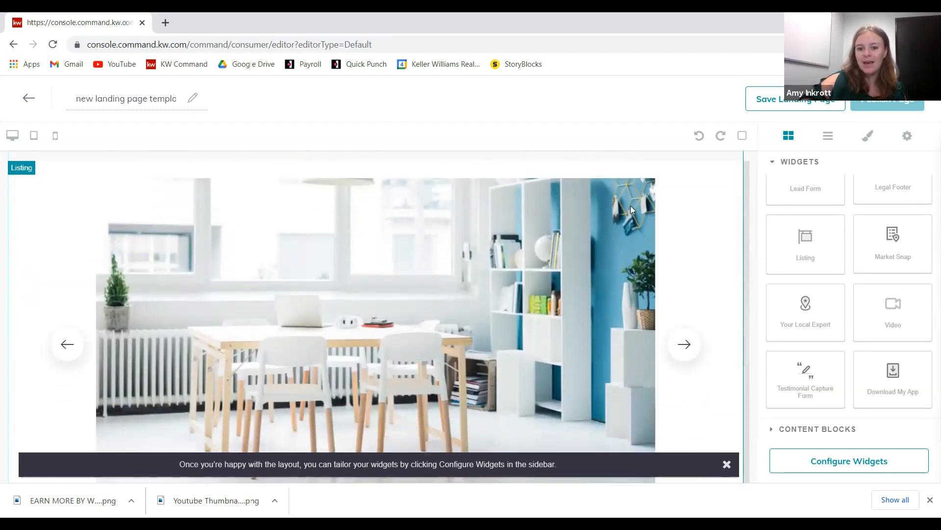
scroll(625, 217, "down", 10)
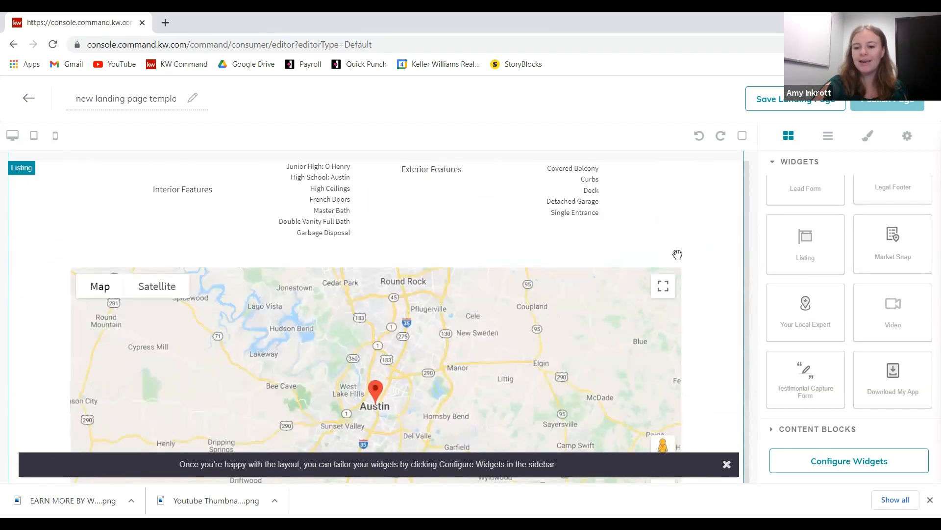
left_click_drag(758, 321, 648, 429)
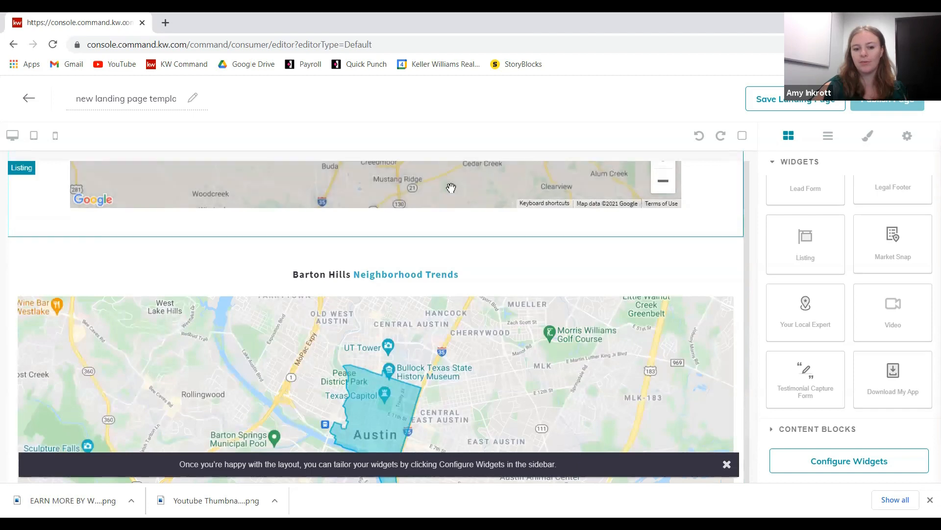
- Pan the Barton Hills trends map and review its active and sold statistics
scroll(446, 229, "down", 1)
left_click_drag(281, 303, 490, 233)
left_click_drag(717, 305, 549, 363)
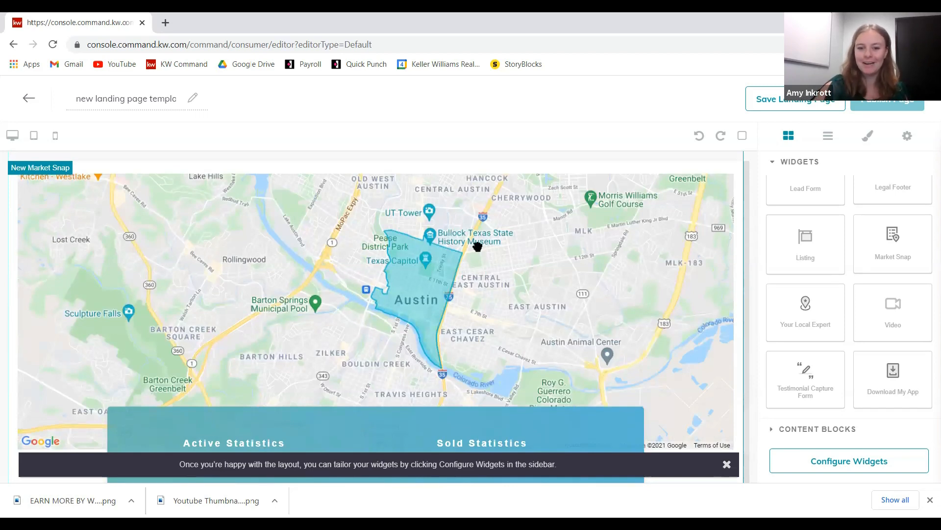
scroll(522, 245, "down", 4)
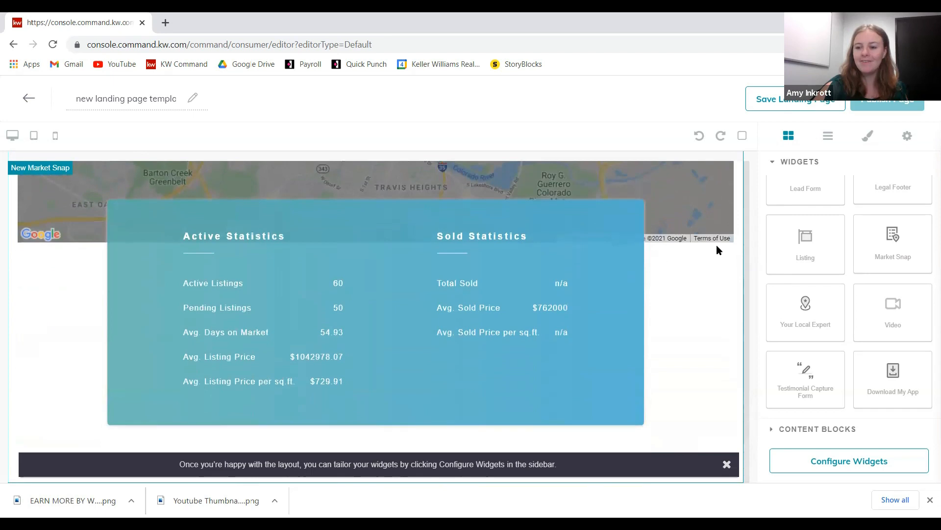
scroll(897, 302, "up", 3)
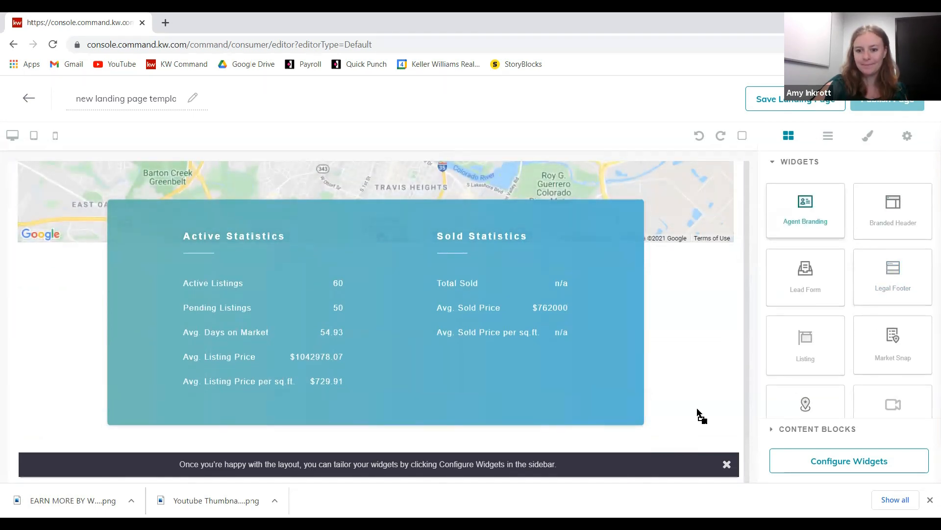
- Add the agent branding footer and the 'Interested? Let's Talk!' lead form below the Market Snap
left_click_drag(692, 417, 690, 417)
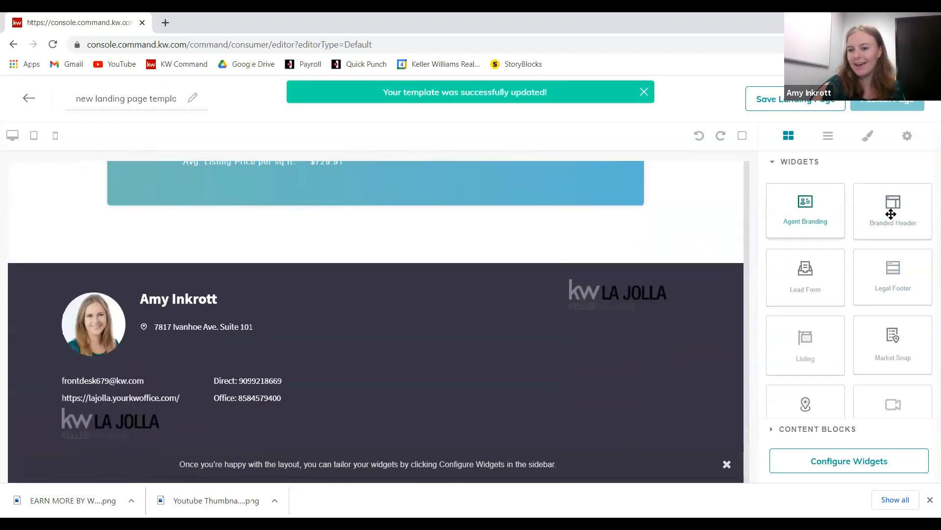
left_click_drag(823, 280, 690, 265)
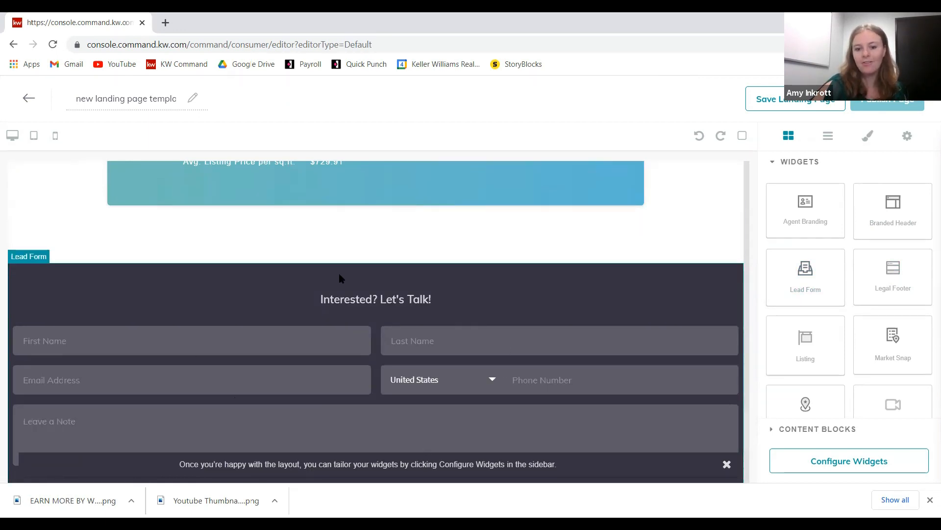
right_click(229, 422)
left_click(526, 390)
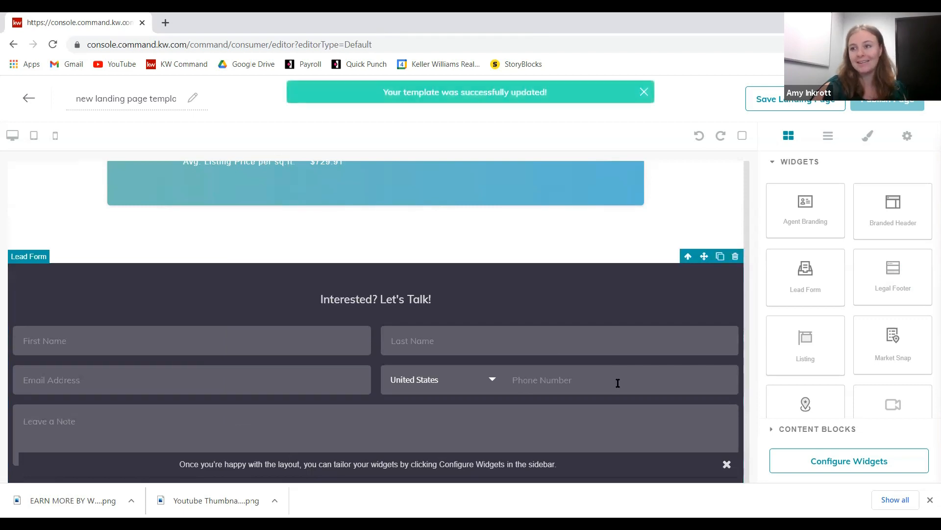
scroll(584, 344, "up", 1)
scroll(560, 390, "down", 7)
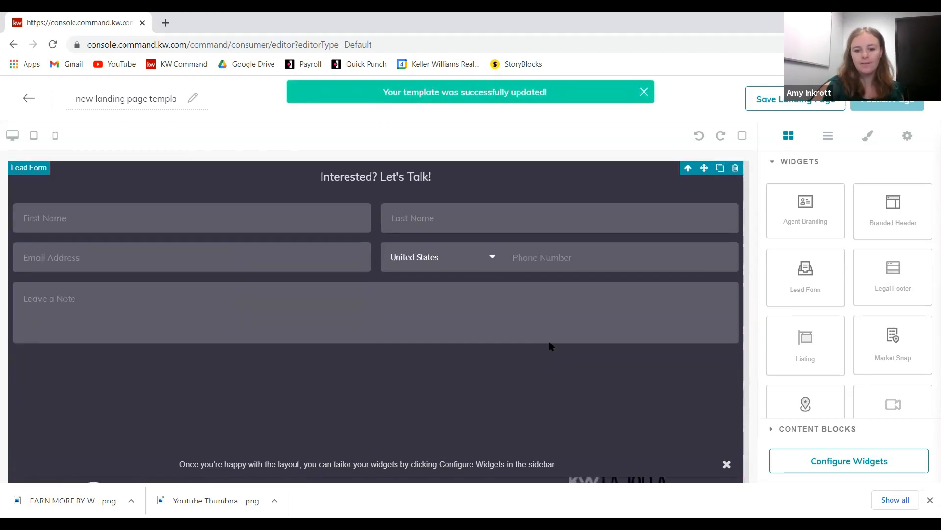
scroll(548, 322, "up", 10)
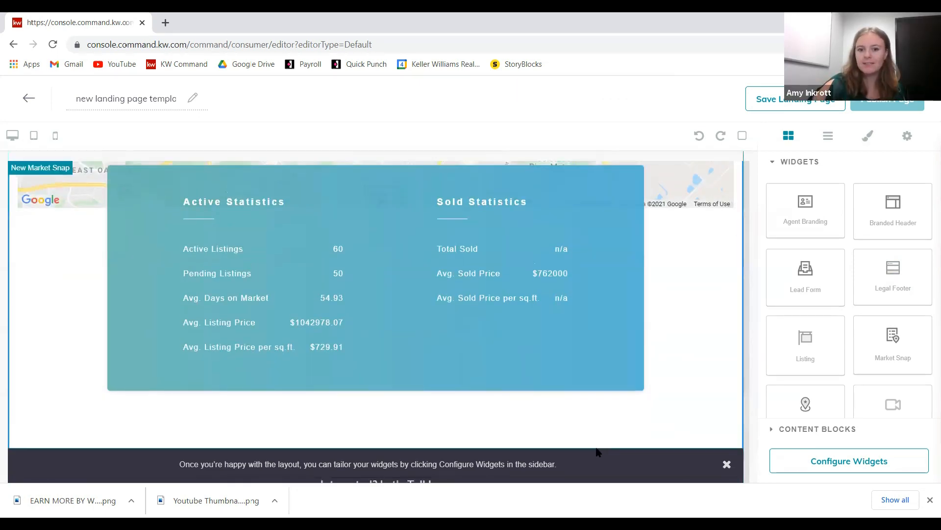
- Drop a Lead Form below the listing map, above Barton Hills Neighborhood Trends
scroll(637, 442, "up", 10)
scroll(612, 419, "down", 10)
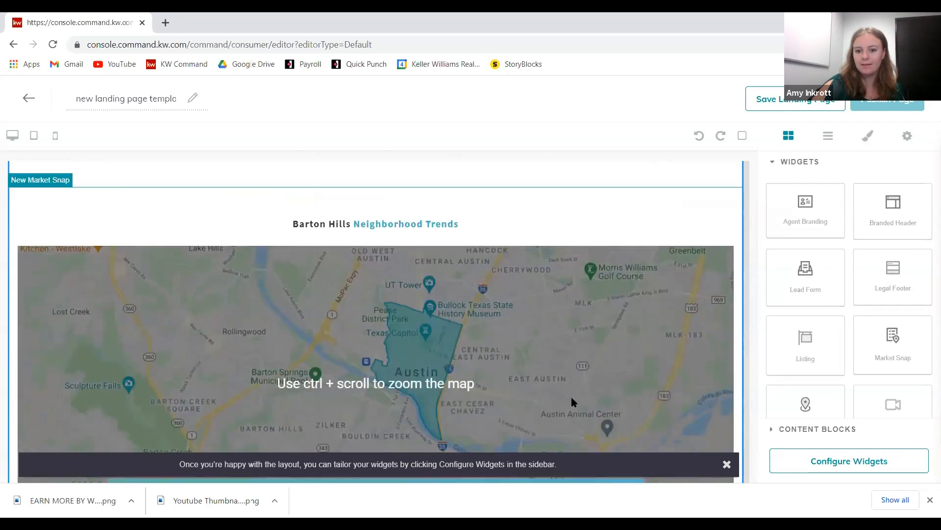
scroll(490, 340, "up", 1)
scroll(511, 244, "up", 7)
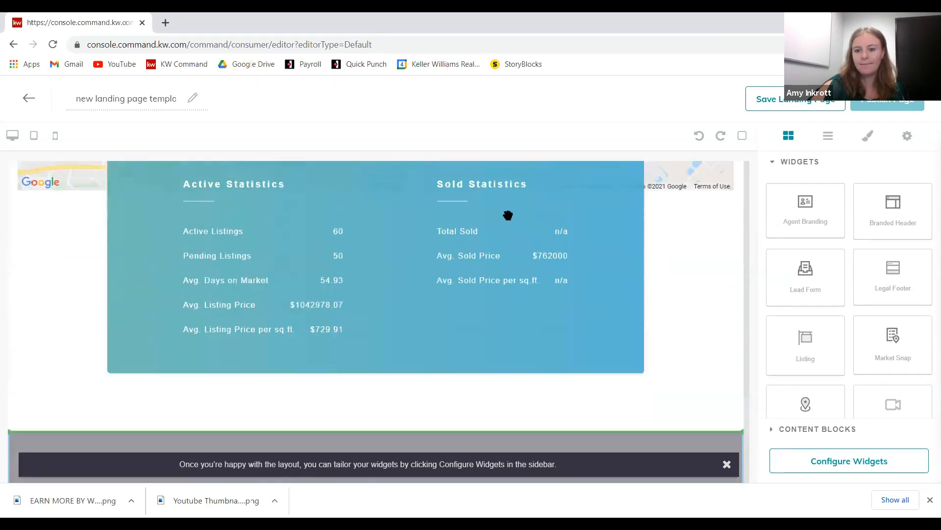
scroll(546, 319, "up", 10)
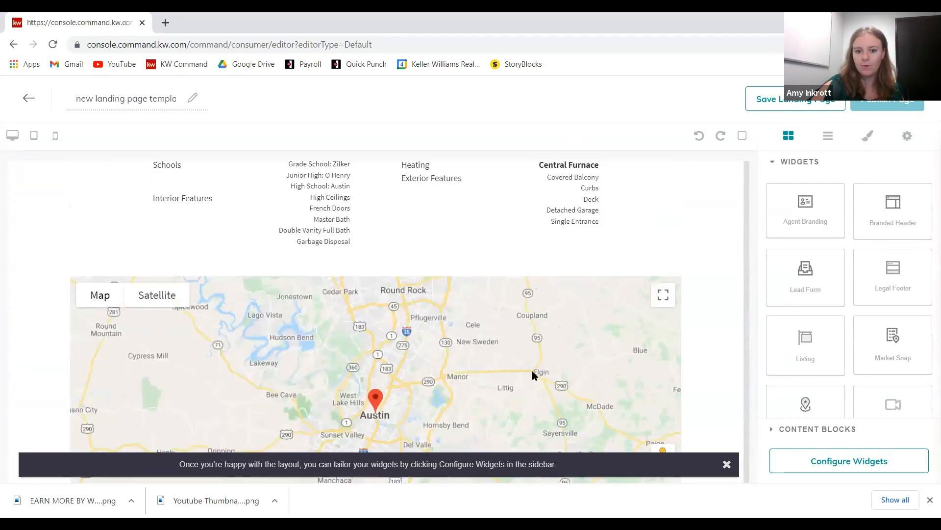
scroll(569, 339, "down", 4)
scroll(707, 353, "down", 3)
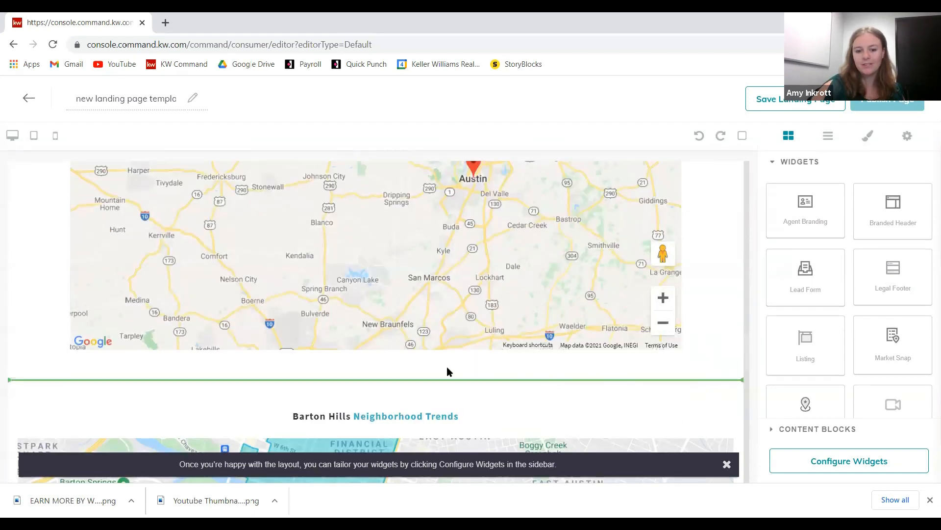
left_click_drag(487, 401, 522, 385)
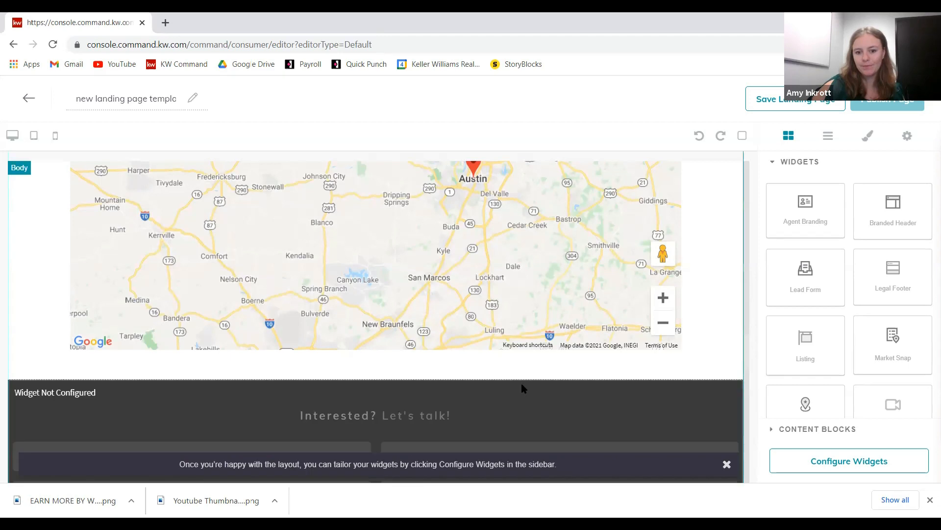
scroll(707, 337, "down", 1)
scroll(719, 296, "up", 10)
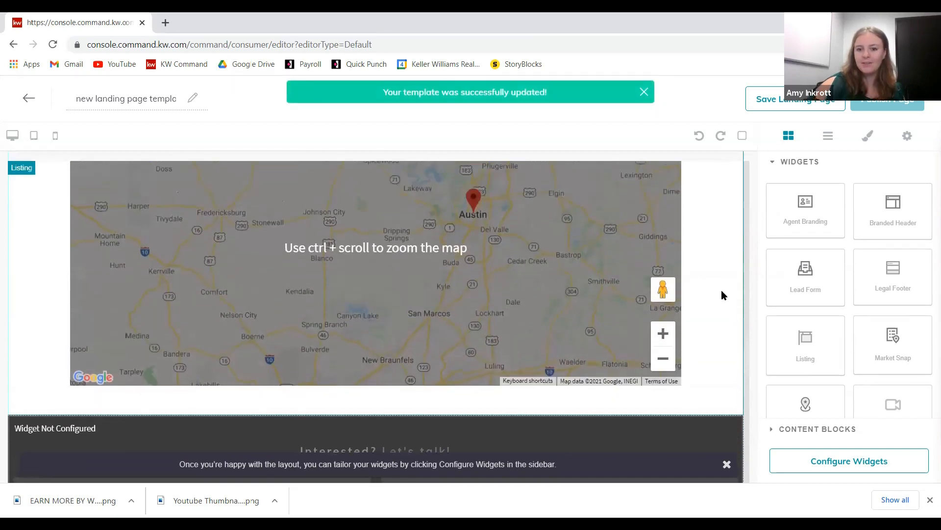
scroll(683, 246, "up", 10)
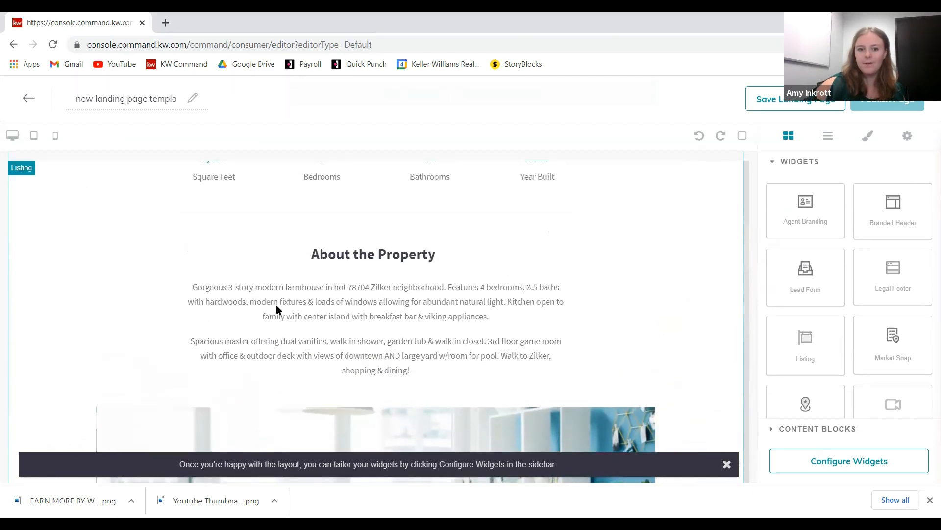
scroll(647, 245, "down", 10)
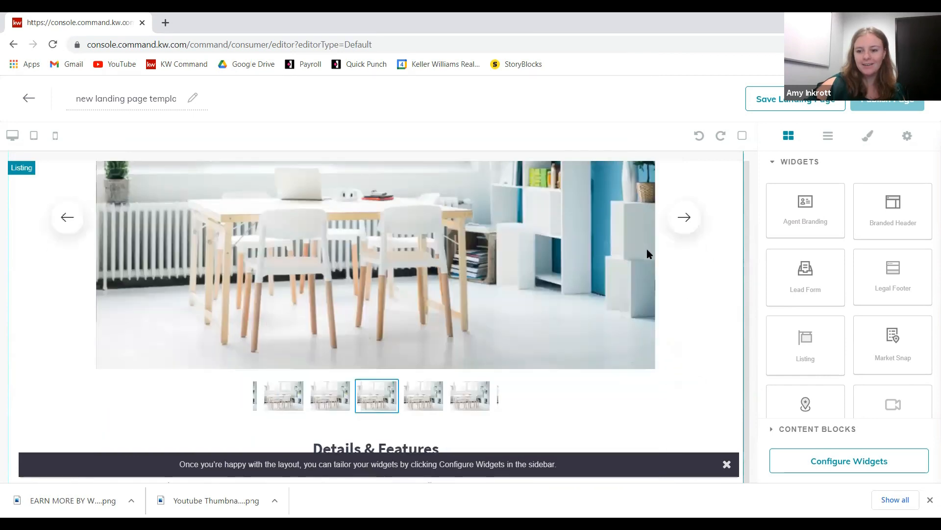
scroll(647, 249, "down", 5)
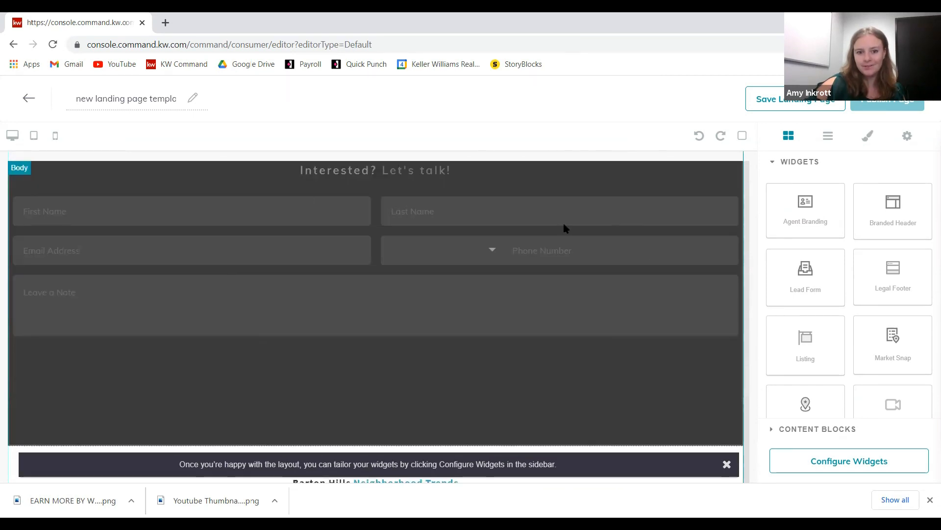
scroll(417, 265, "down", 8)
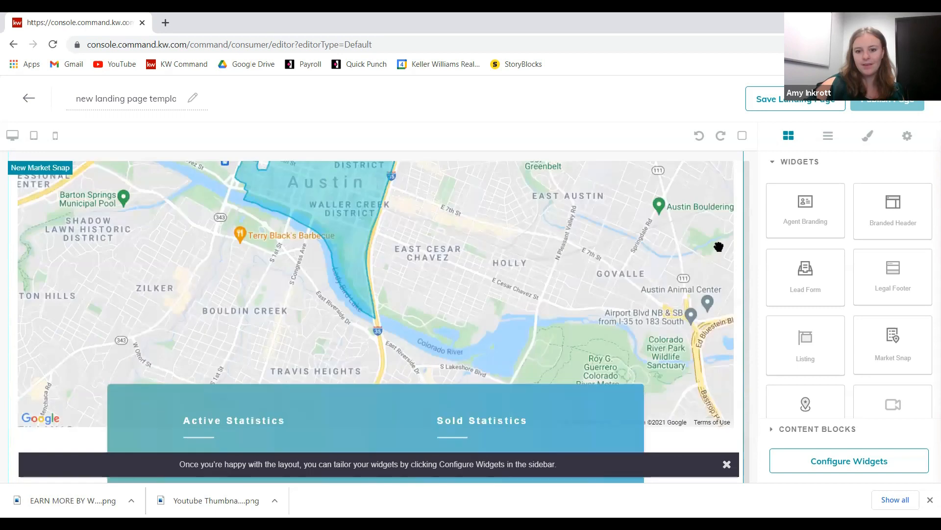
scroll(446, 351, "down", 2)
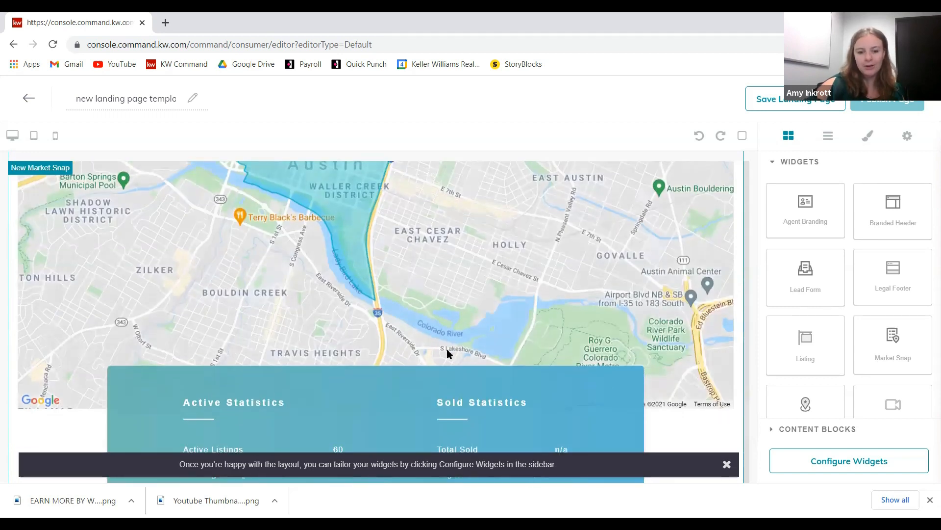
scroll(564, 344, "down", 6)
- Open the Agent Branding section's settings
right_click(508, 343)
left_click(324, 284)
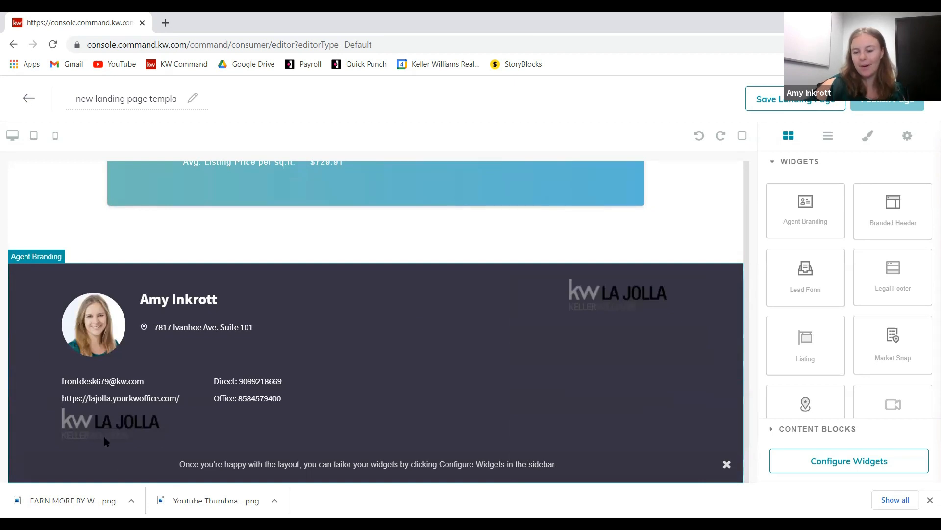
scroll(666, 423, "up", 6)
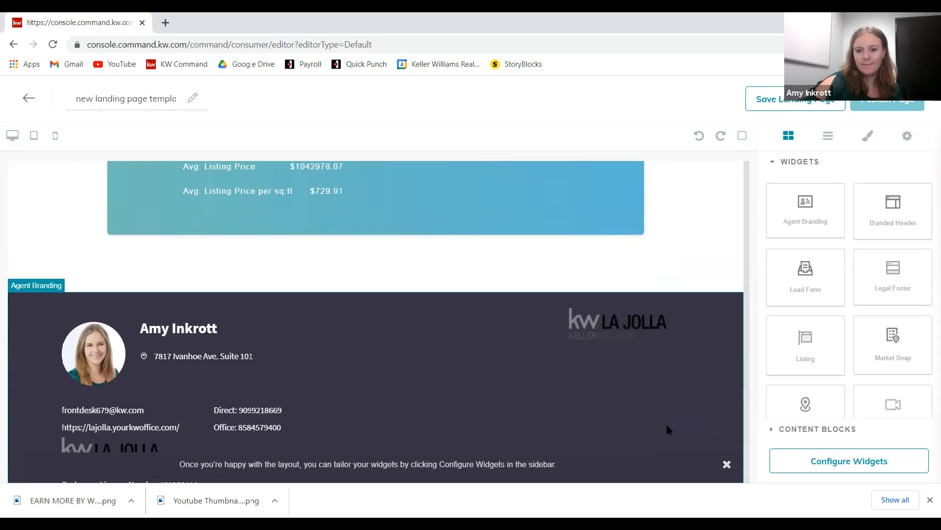
scroll(680, 429, "down", 12)
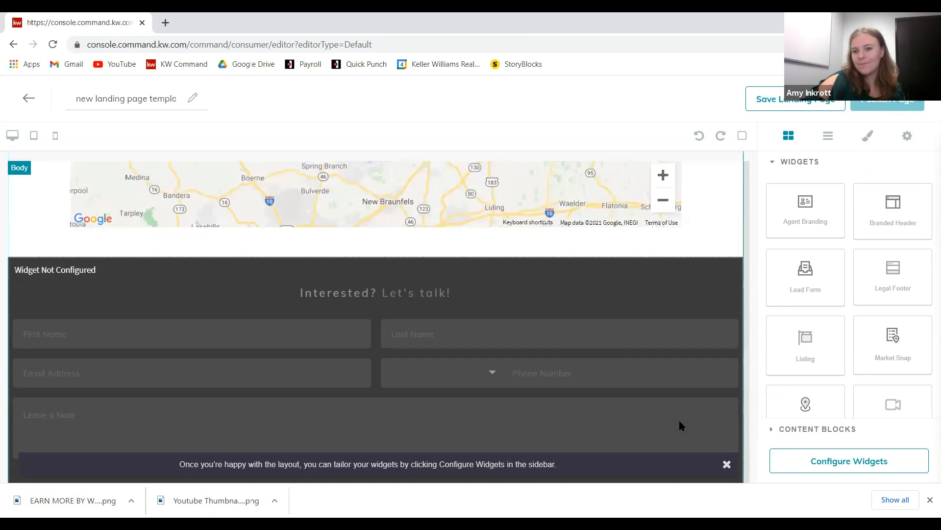
scroll(669, 338, "up", 15)
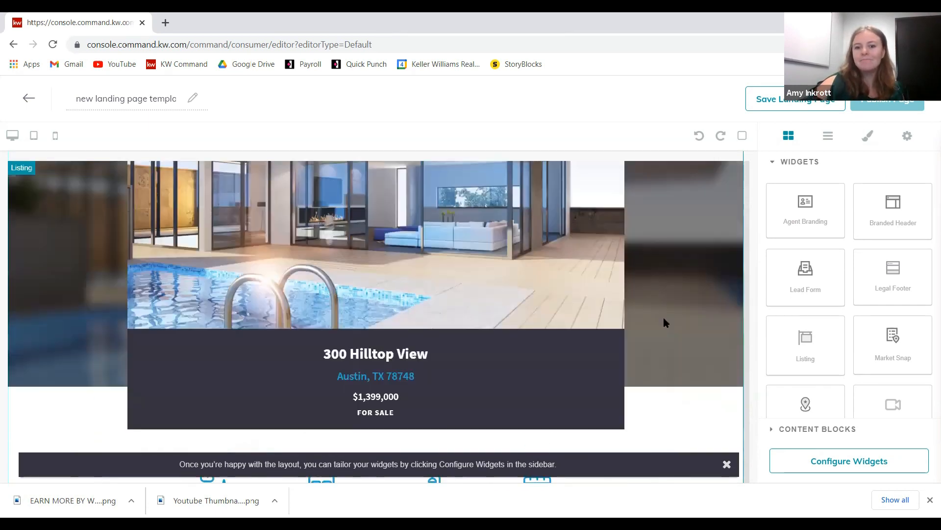
left_click(784, 470)
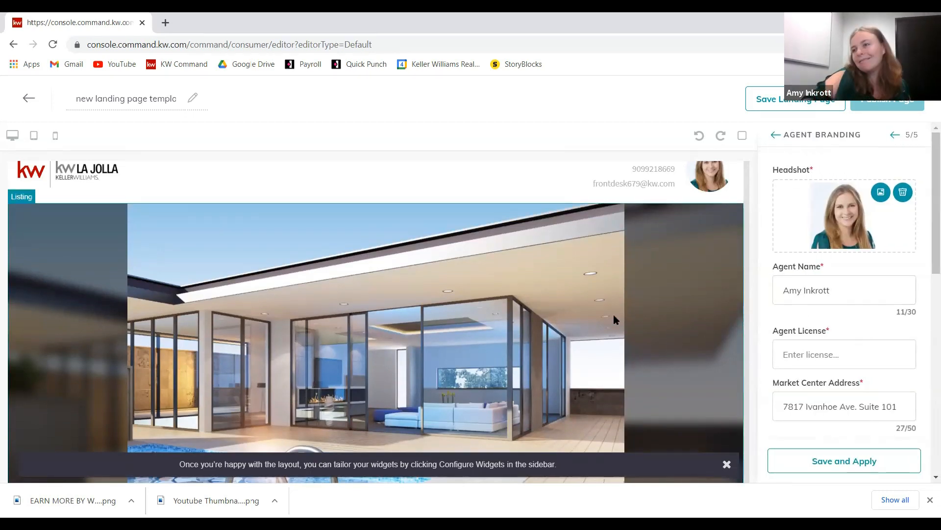
- Close and reopen the Configure Widgets checklist to check which widgets are configured
left_click(775, 134)
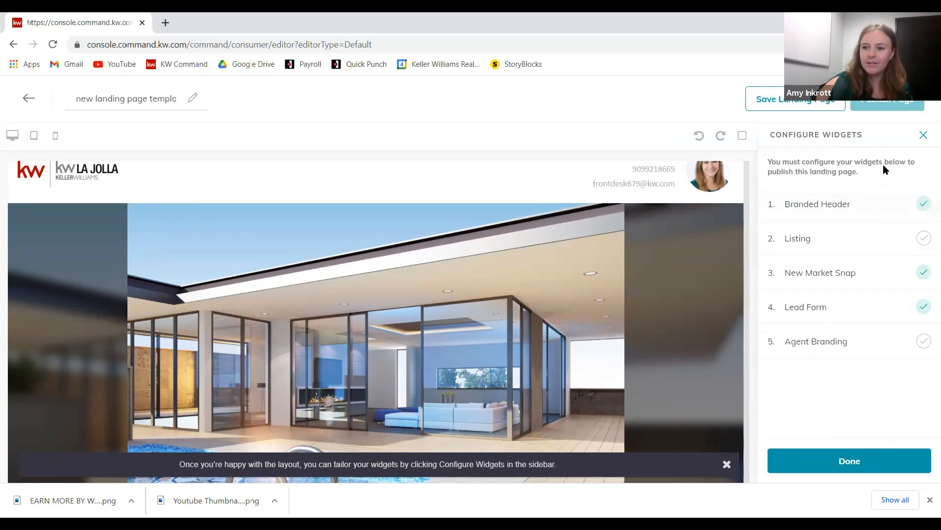
left_click(923, 134)
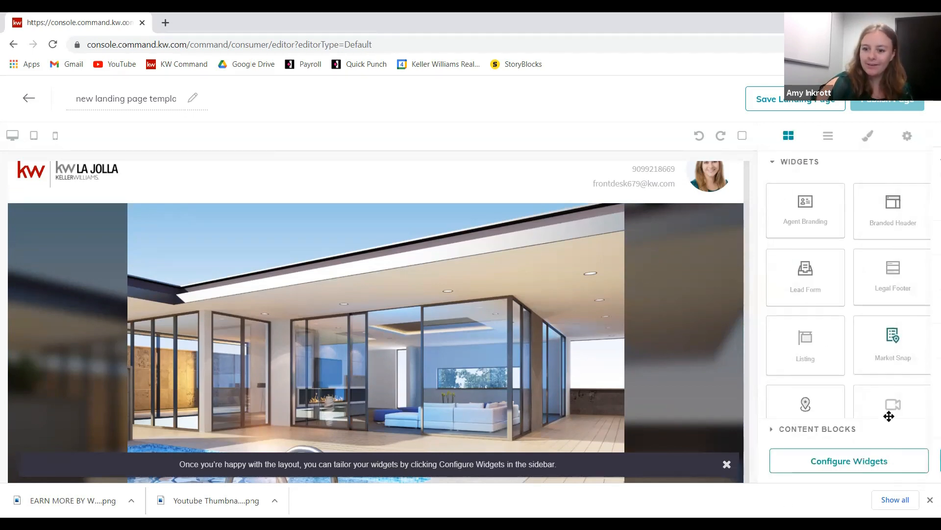
left_click(823, 470)
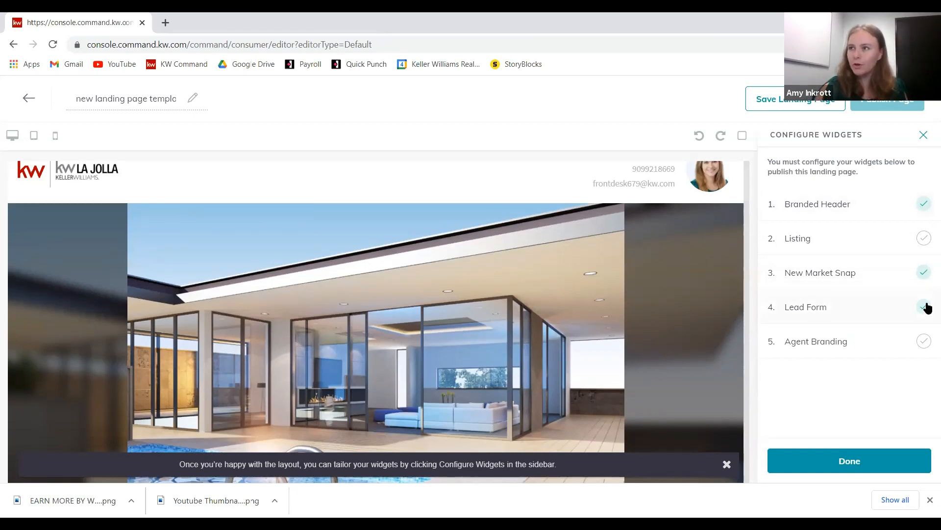
left_click(843, 461)
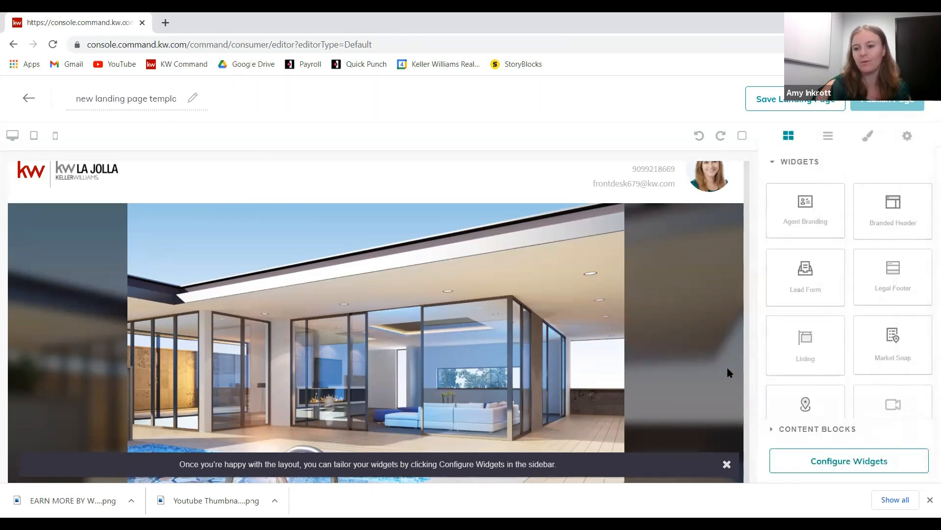
left_click(837, 462)
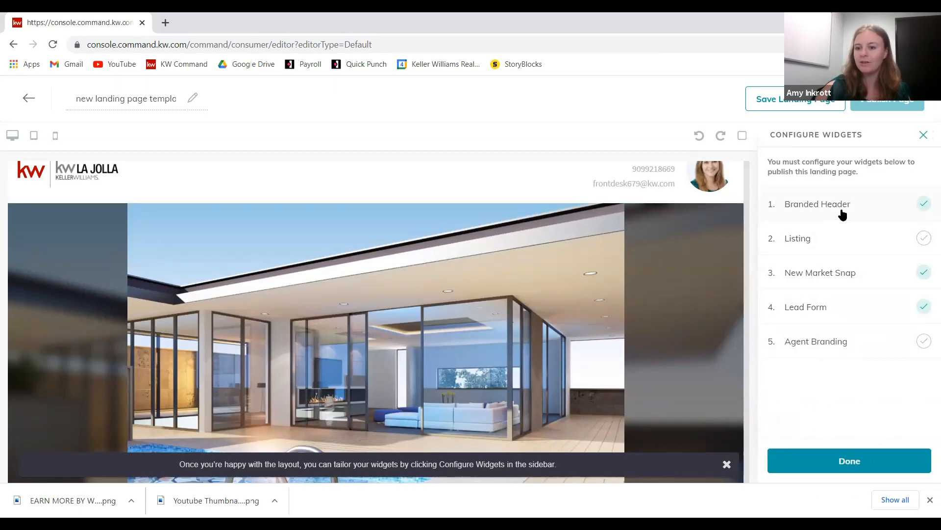
left_click(818, 205)
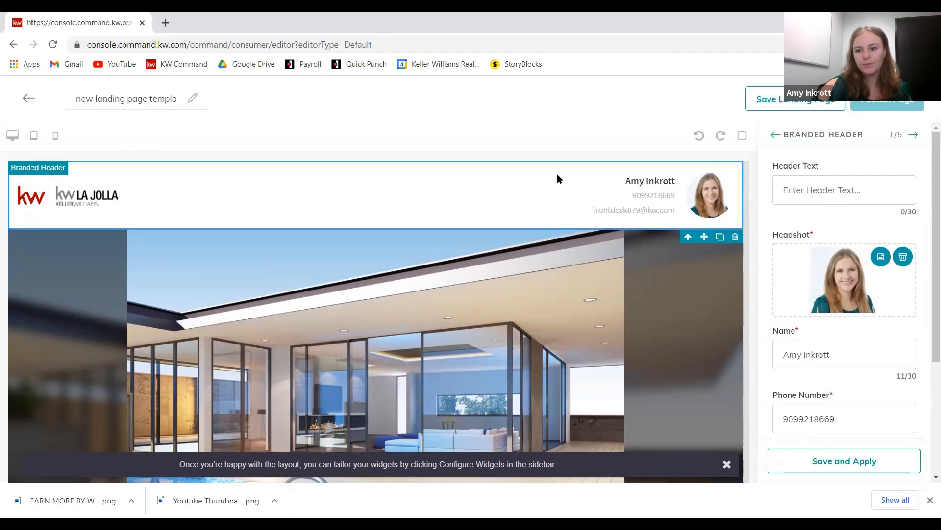
left_click(864, 185)
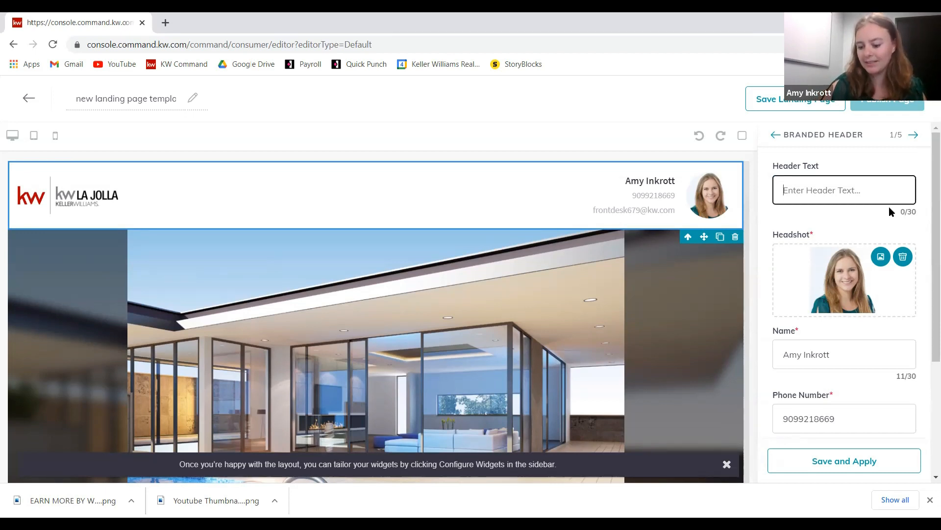
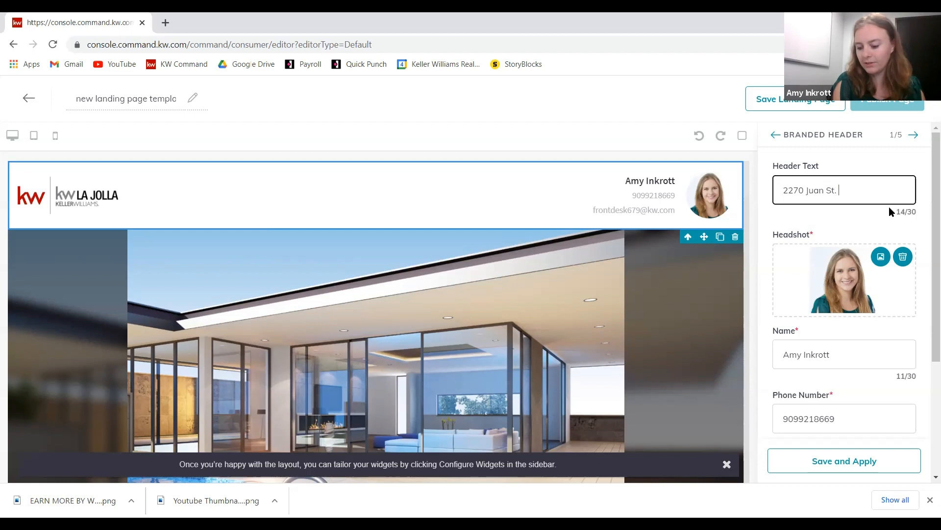
scroll(849, 208, "down", 3)
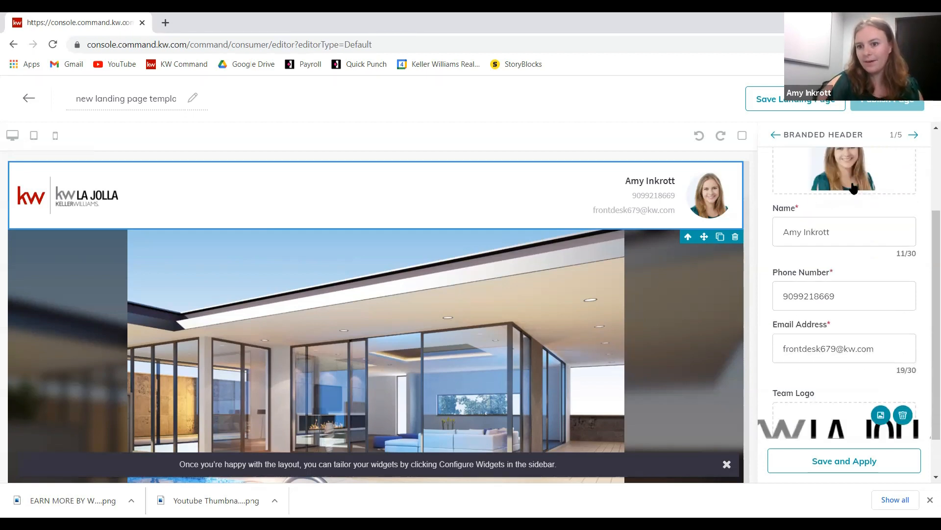
scroll(862, 239, "up", 1)
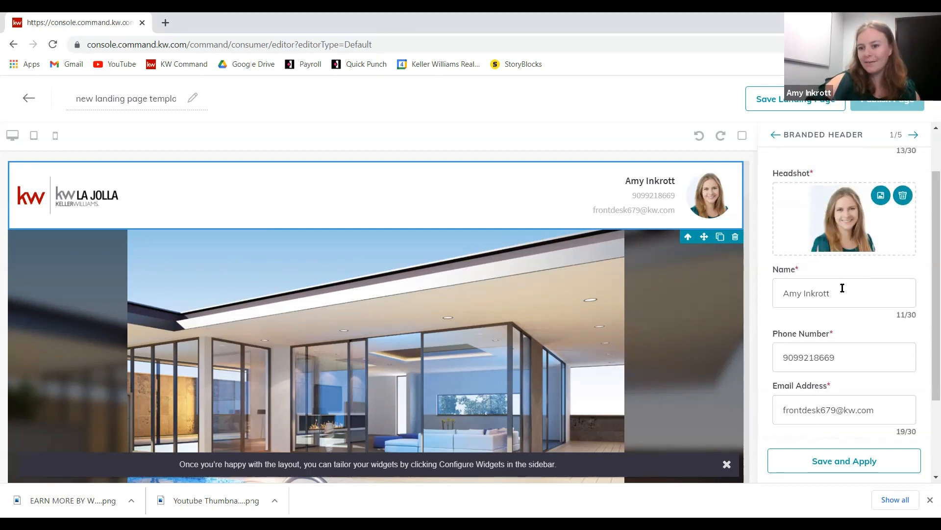
scroll(833, 297, "down", 1)
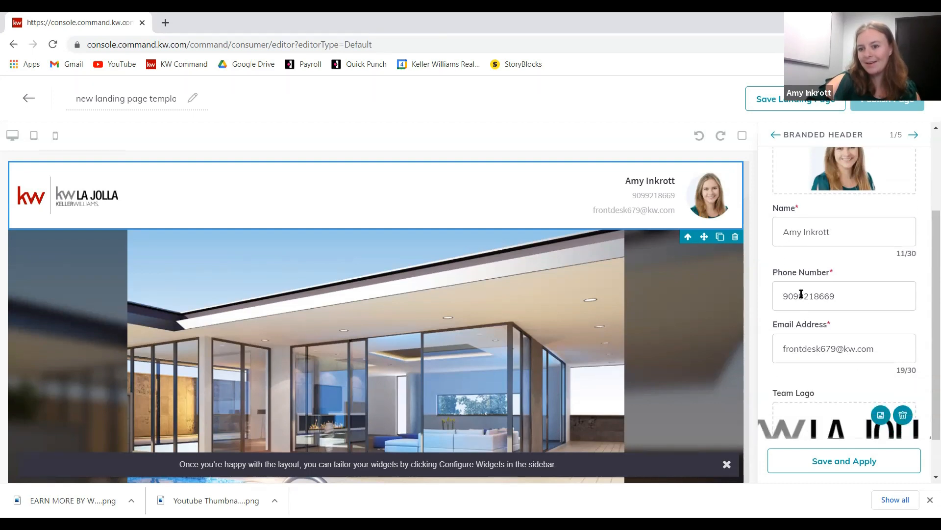
- Hyphenate the phone number, replace the email with the agent's own address, and apply
left_click(800, 294)
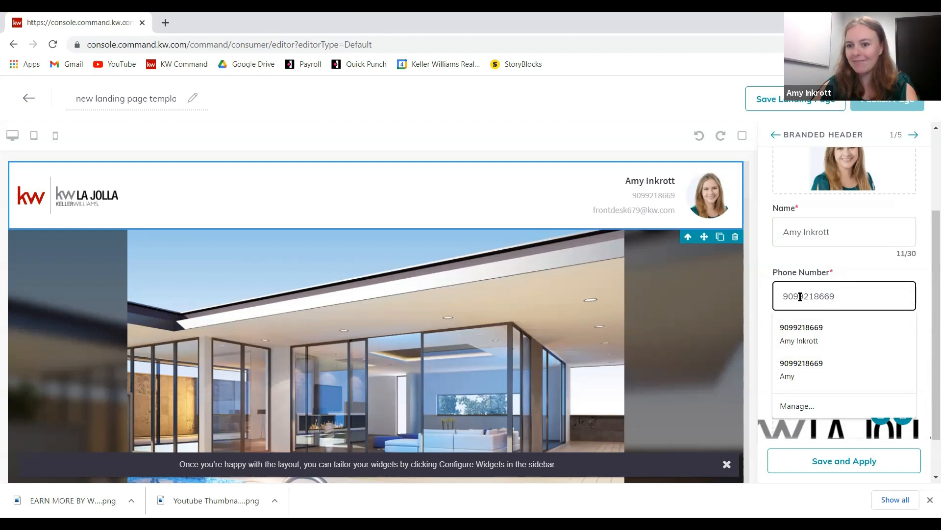
type("-921-")
scroll(851, 319, "down", 1)
left_click_drag(888, 298, 749, 296)
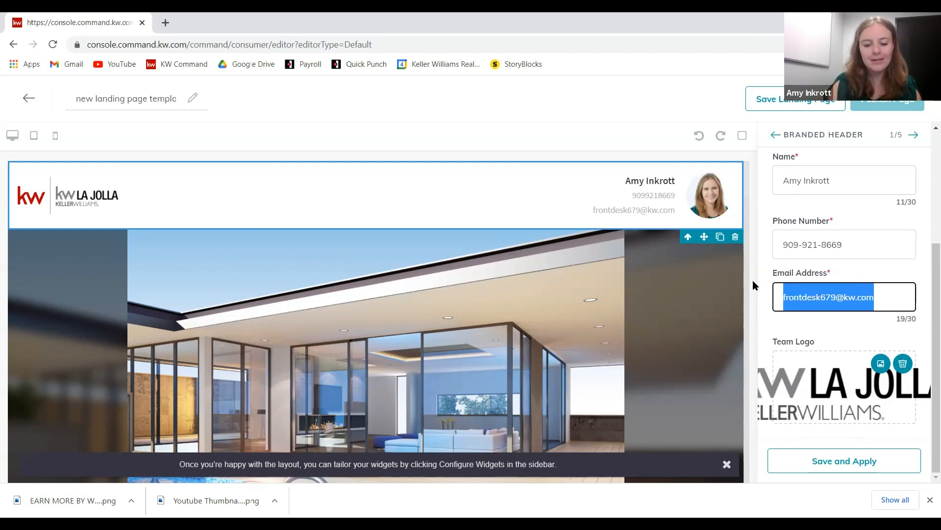
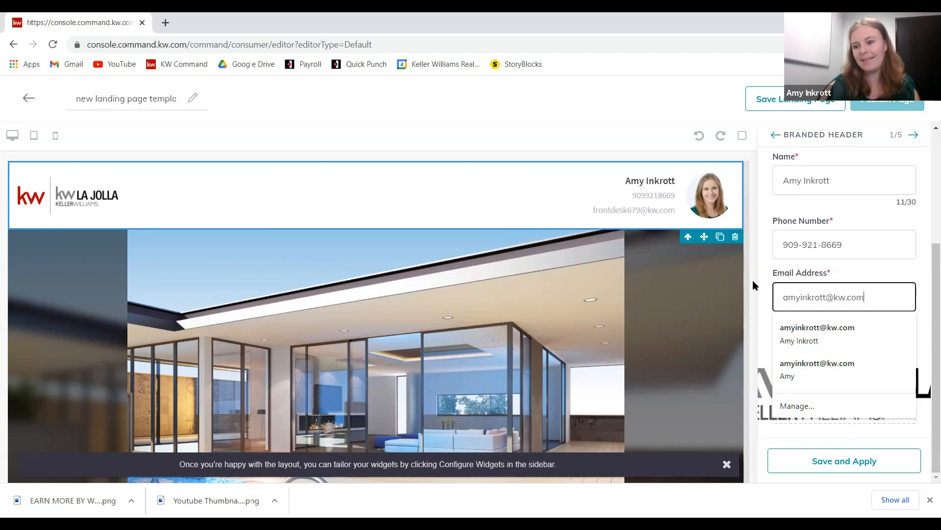
left_click(853, 268)
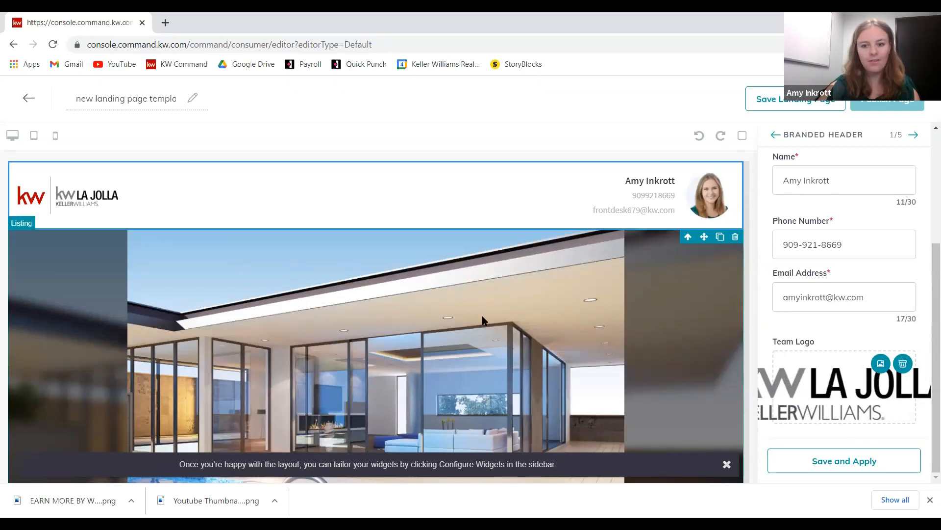
left_click(847, 460)
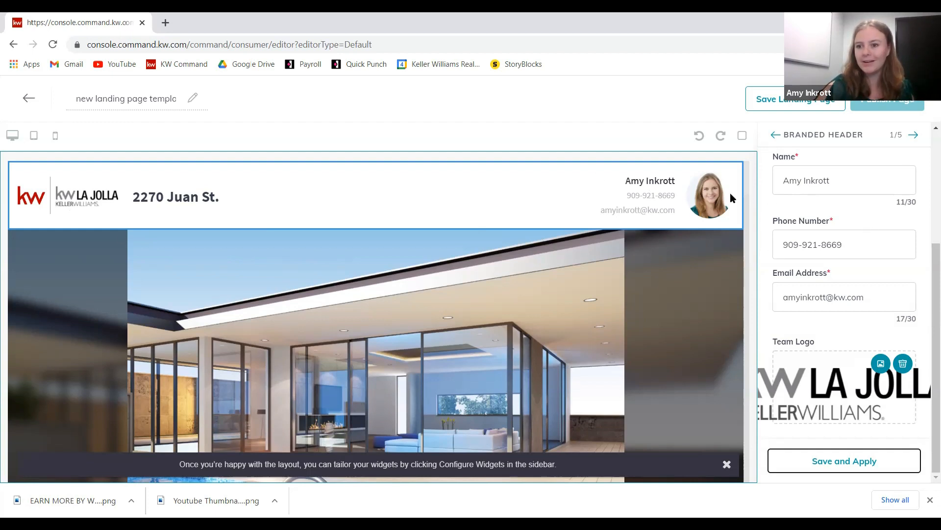
left_click(914, 135)
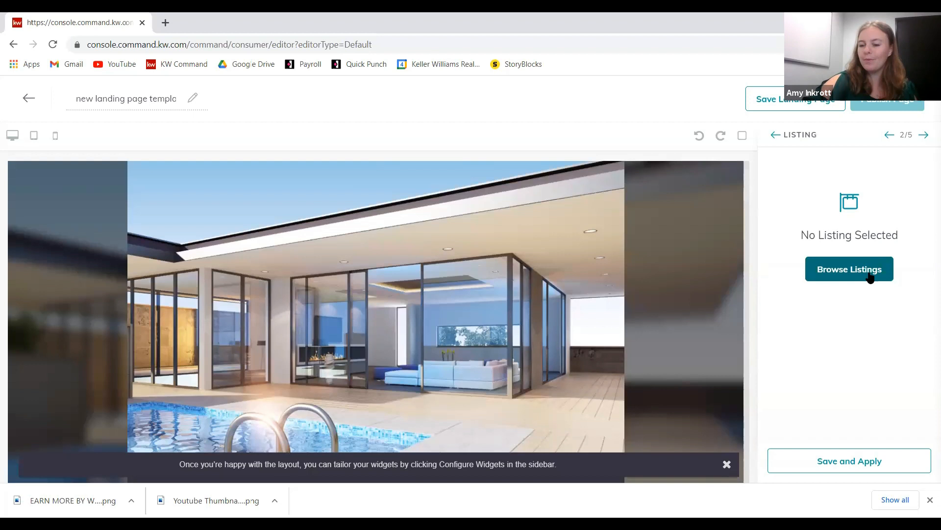
left_click(854, 270)
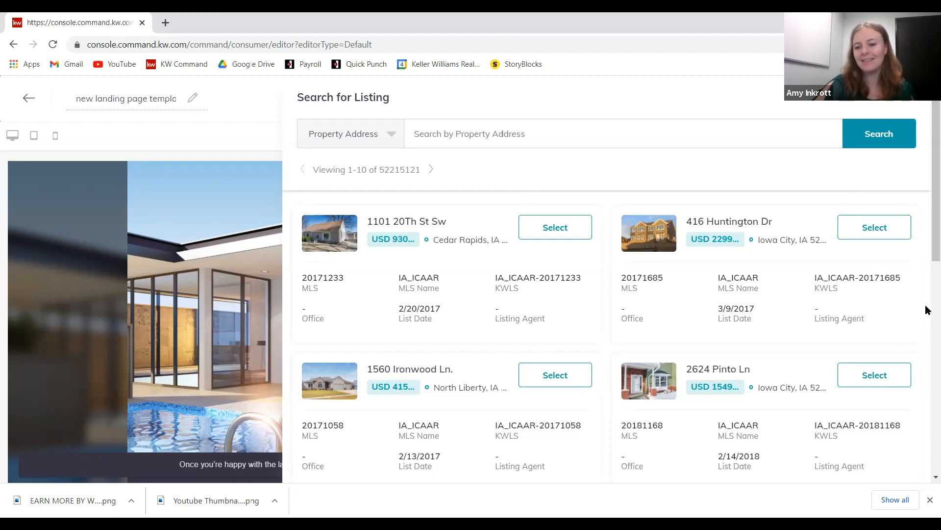
left_click(517, 140)
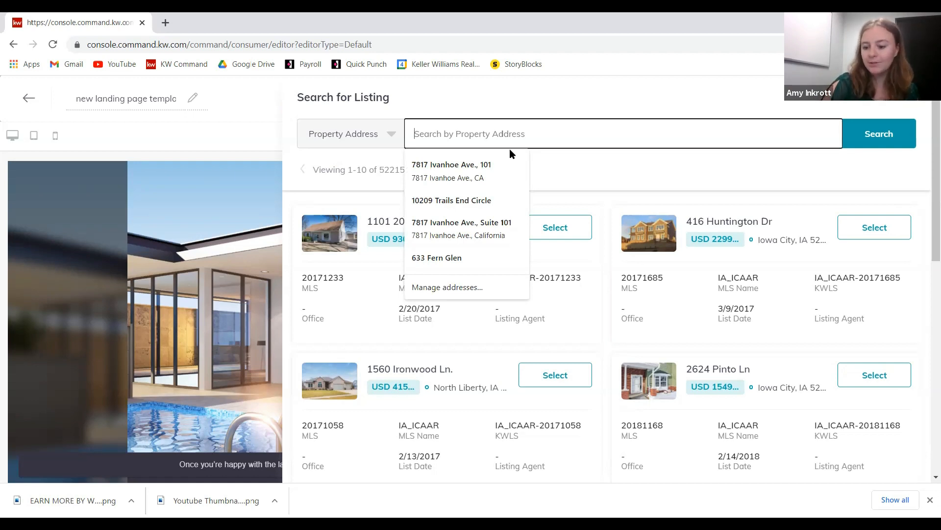
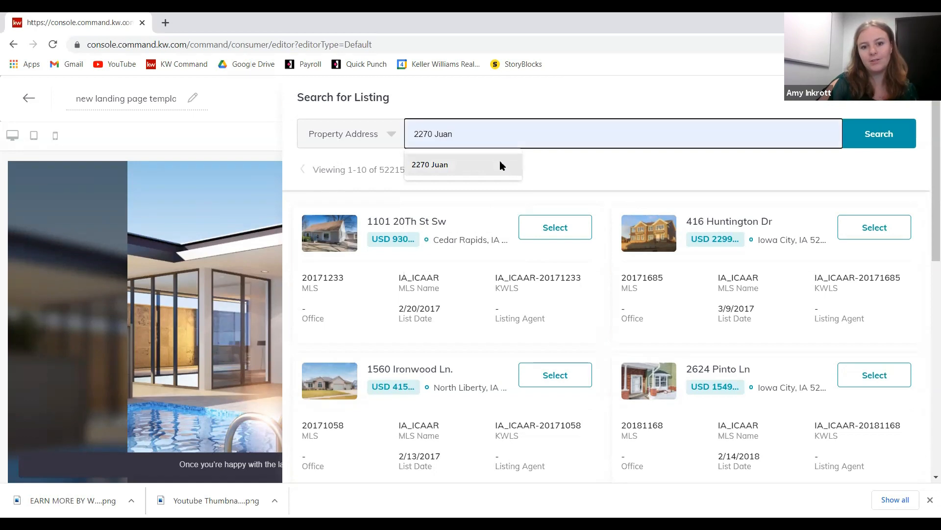
left_click(499, 165)
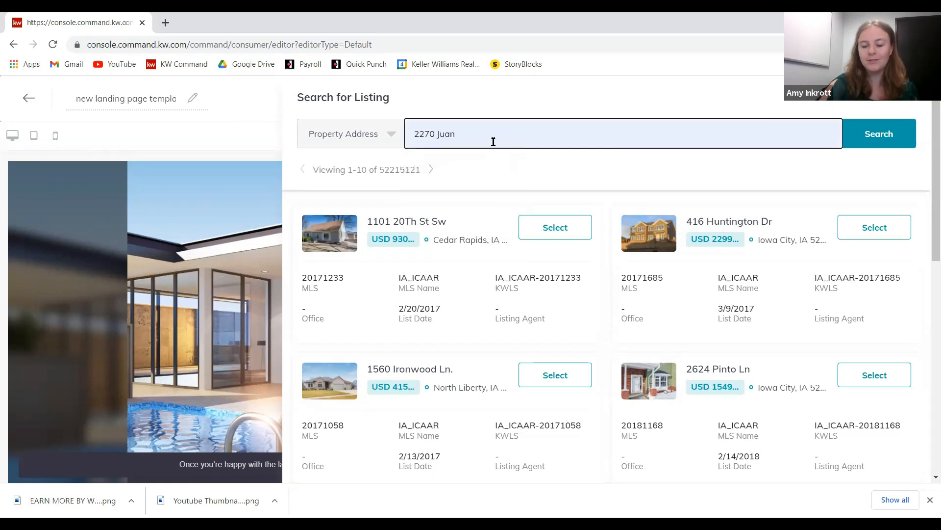
key("Return")
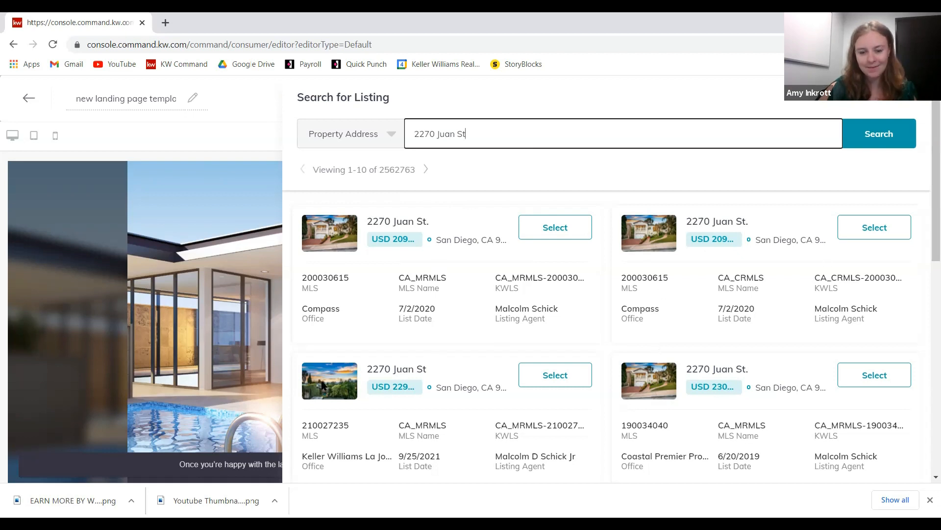
left_click(544, 232)
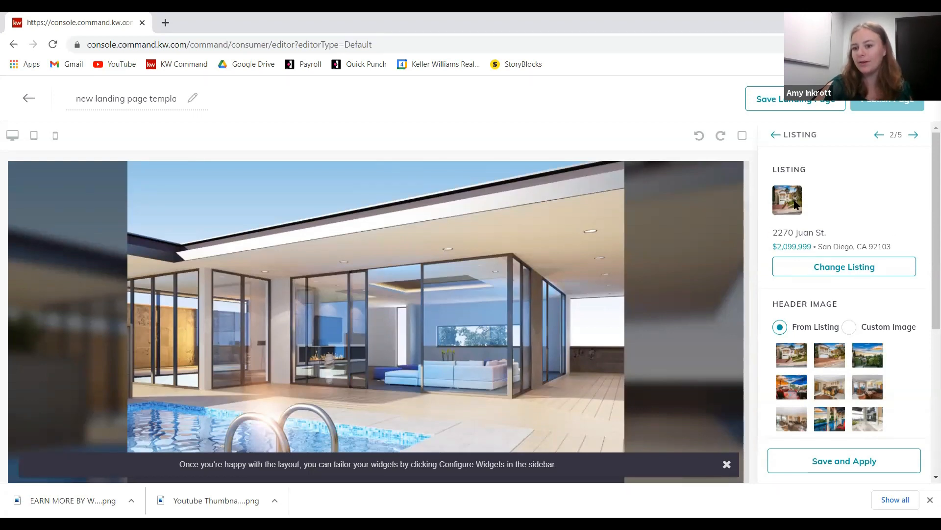
- Use the listing's first photo as the header image and apply it to the page
scroll(797, 196, "down", 1)
scroll(796, 167, "down", 2)
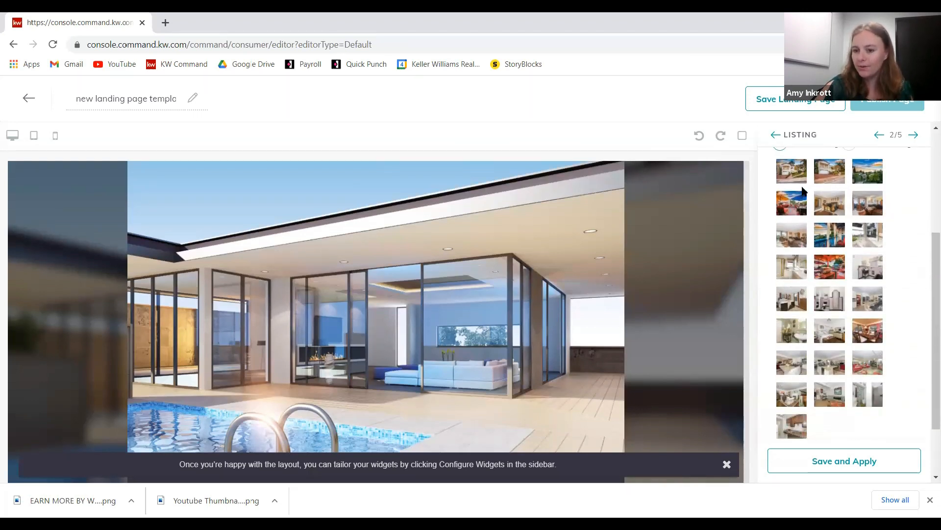
right_click(855, 259)
left_click(898, 193)
scroll(898, 192, "down", 1)
scroll(892, 245, "up", 2)
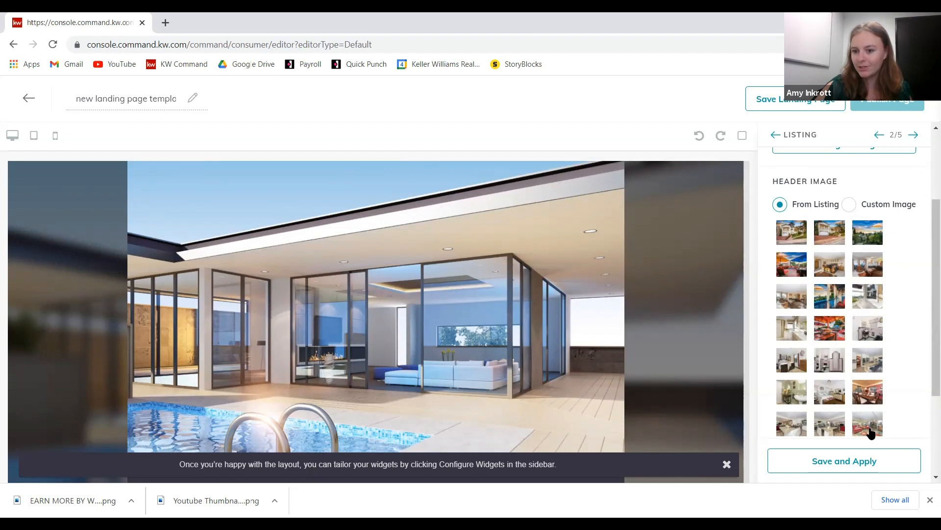
left_click(789, 233)
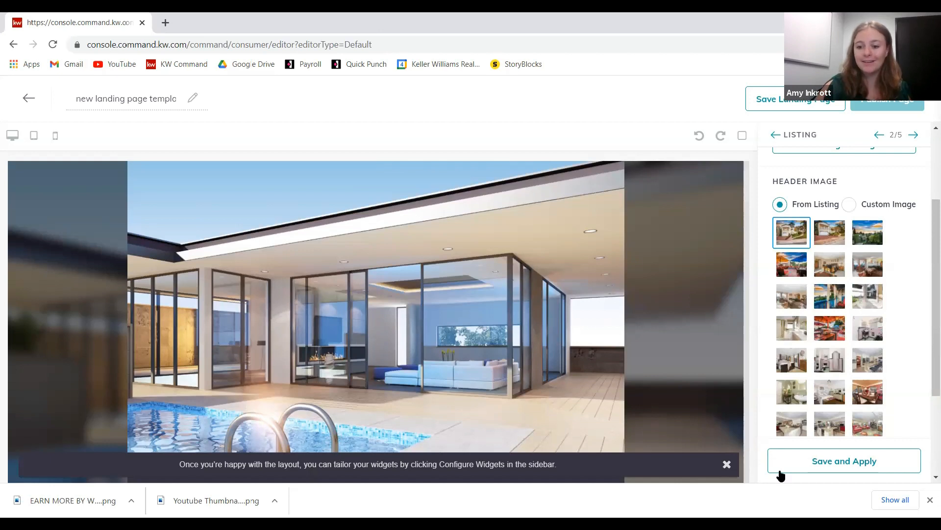
scroll(834, 240, "down", 2)
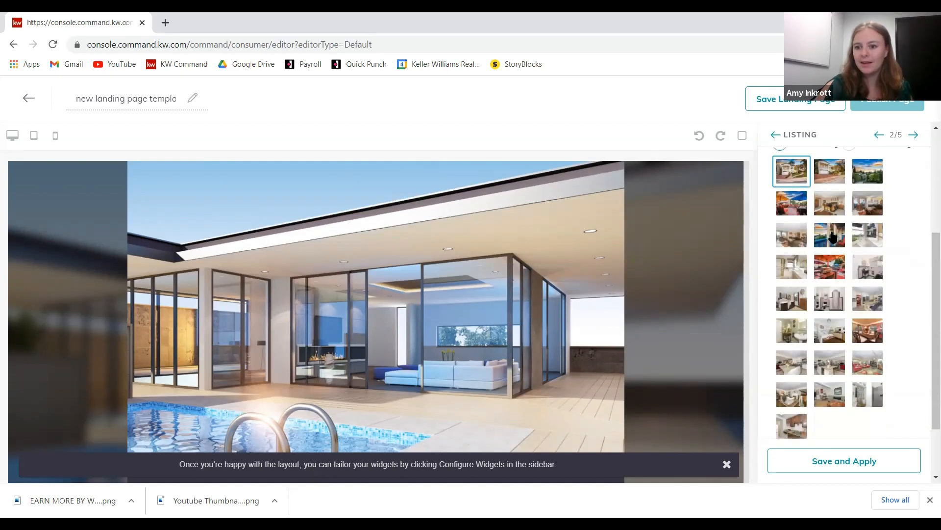
scroll(833, 236, "down", 3)
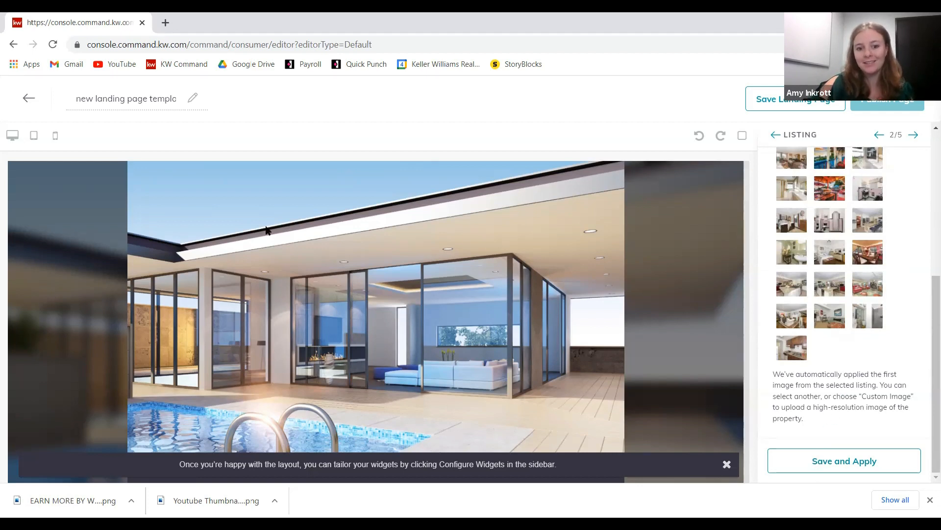
left_click(813, 466)
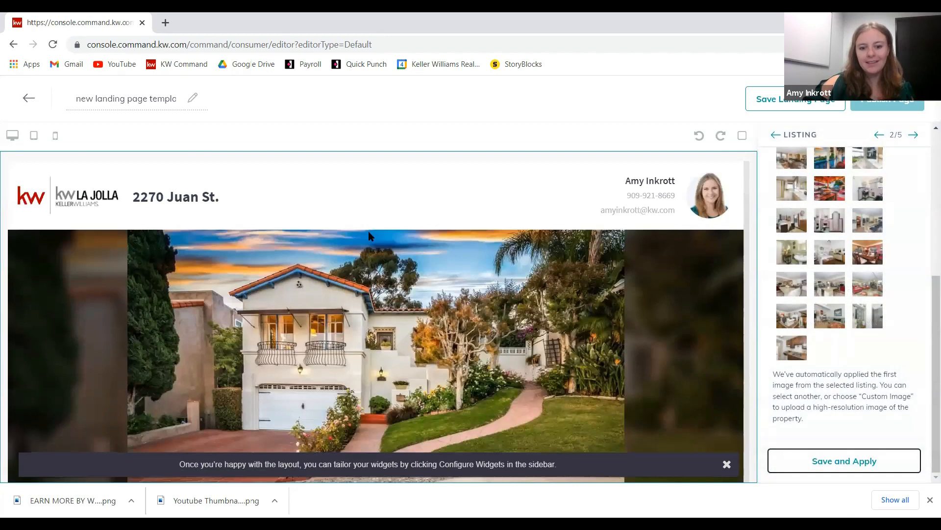
scroll(314, 275, "down", 1)
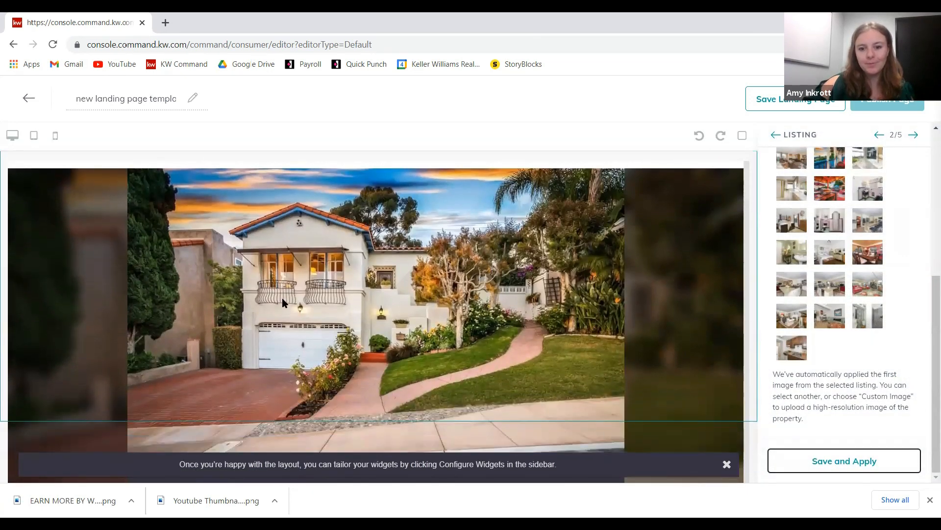
scroll(433, 298, "down", 1)
scroll(421, 240, "down", 3)
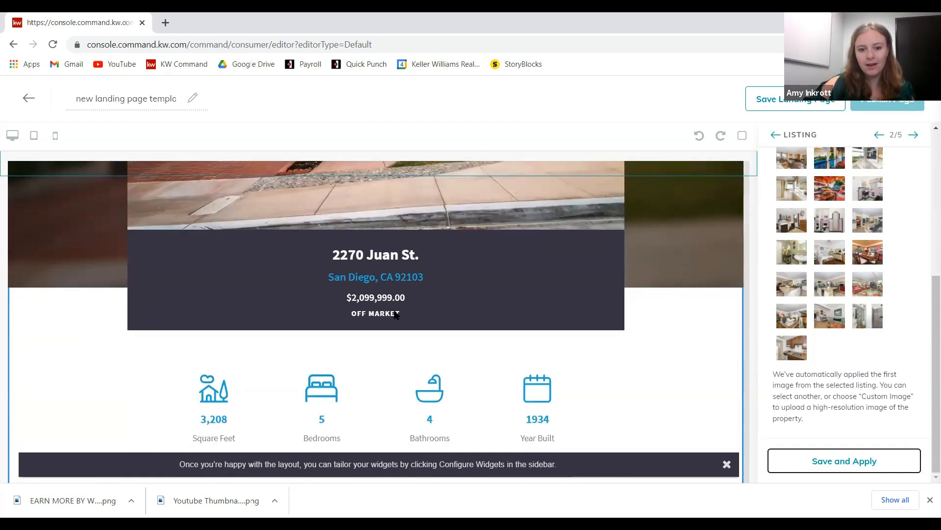
scroll(371, 279, "down", 3)
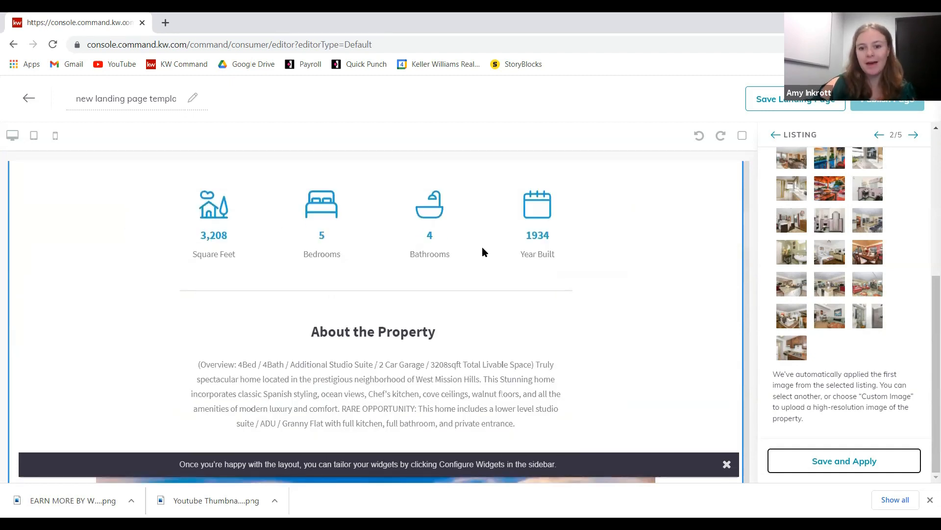
scroll(367, 395, "down", 2)
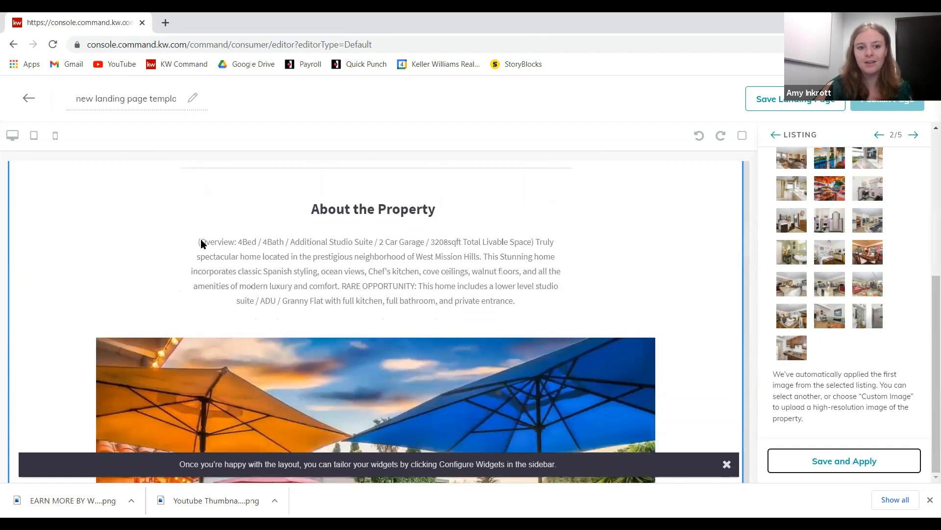
scroll(307, 249, "down", 5)
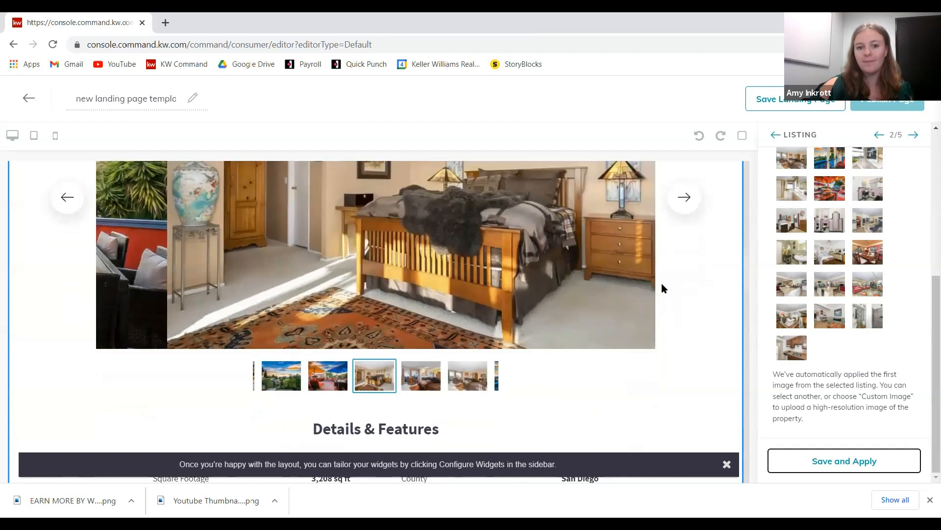
left_click(684, 259)
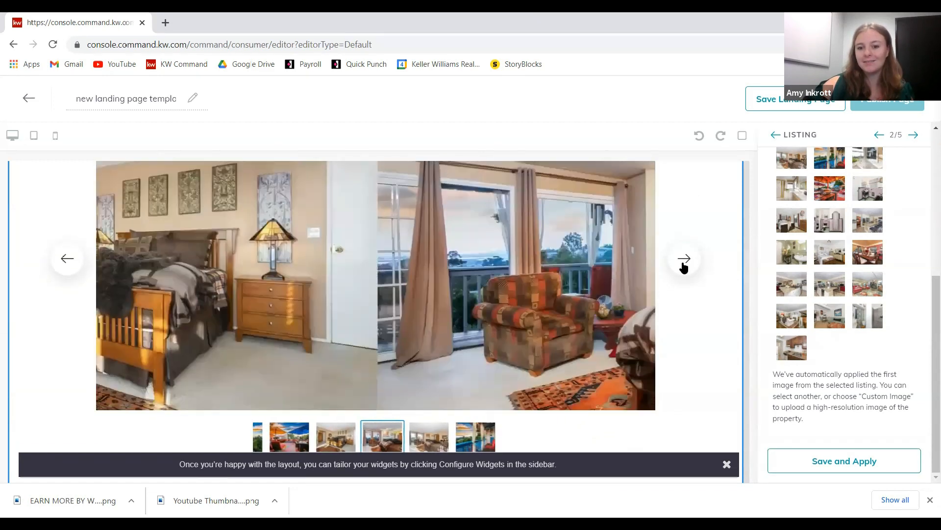
left_click(684, 259)
left_click(684, 260)
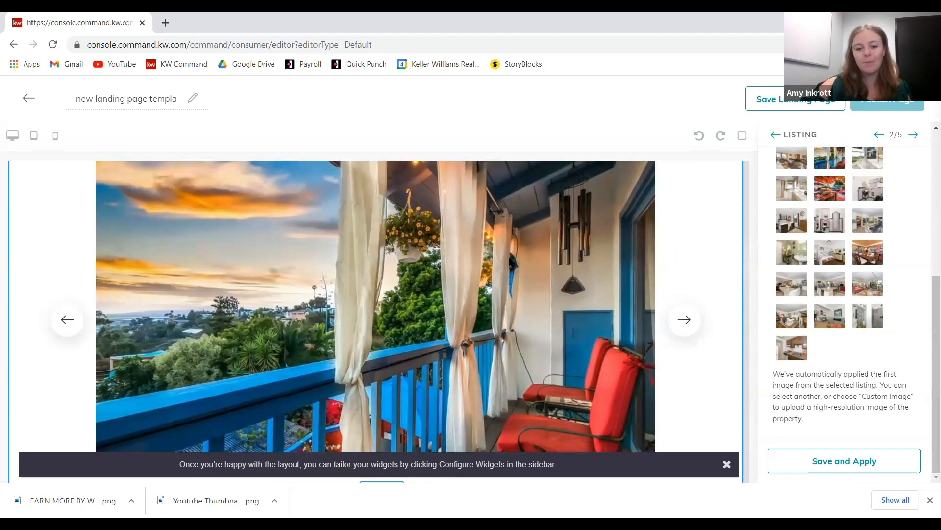
scroll(507, 248, "down", 6)
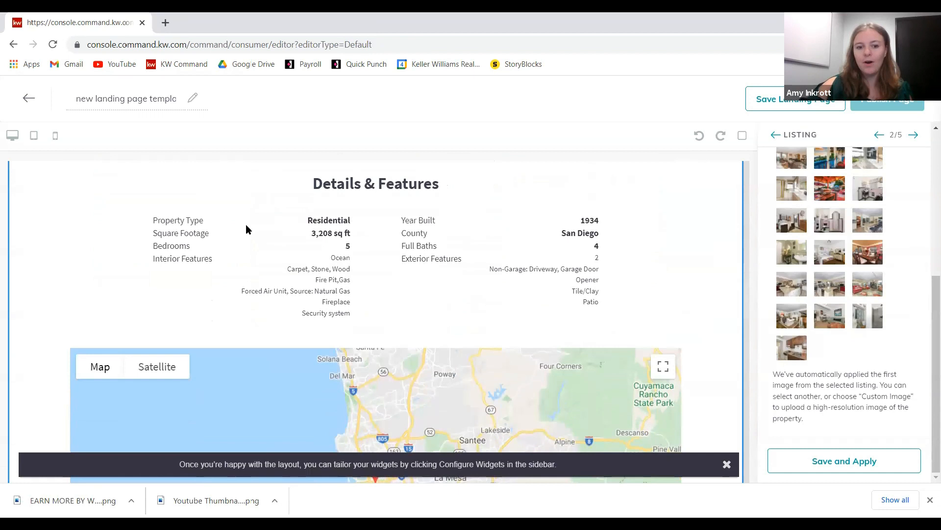
right_click(498, 335)
left_click(315, 267)
scroll(482, 271, "down", 2)
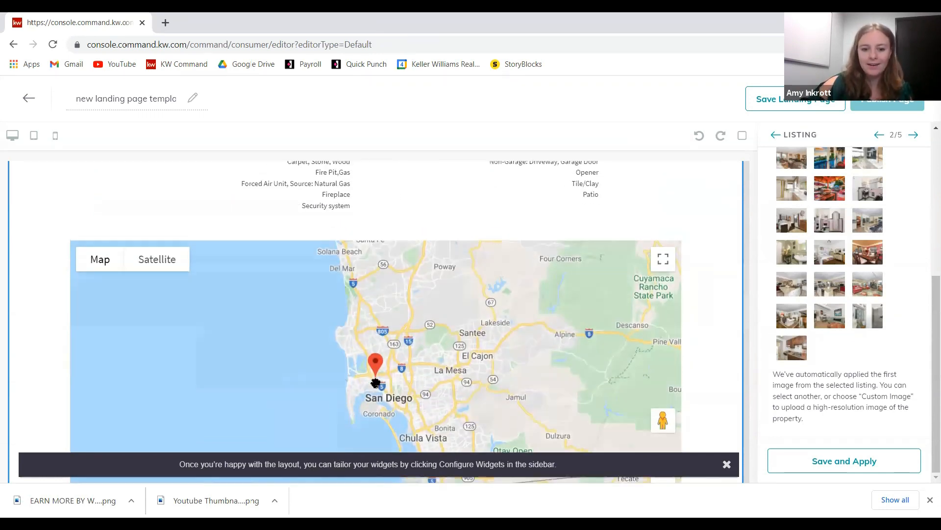
scroll(353, 343, "down", 2)
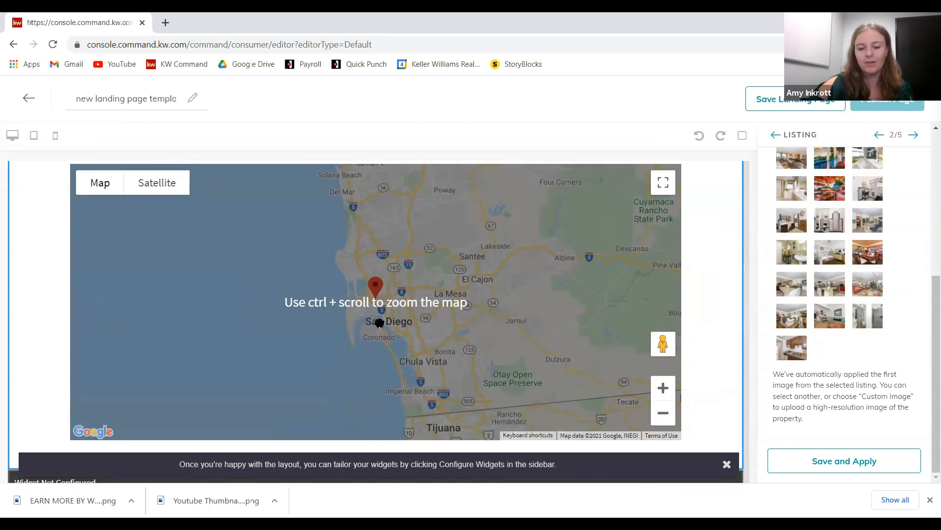
scroll(389, 247, "down", 1)
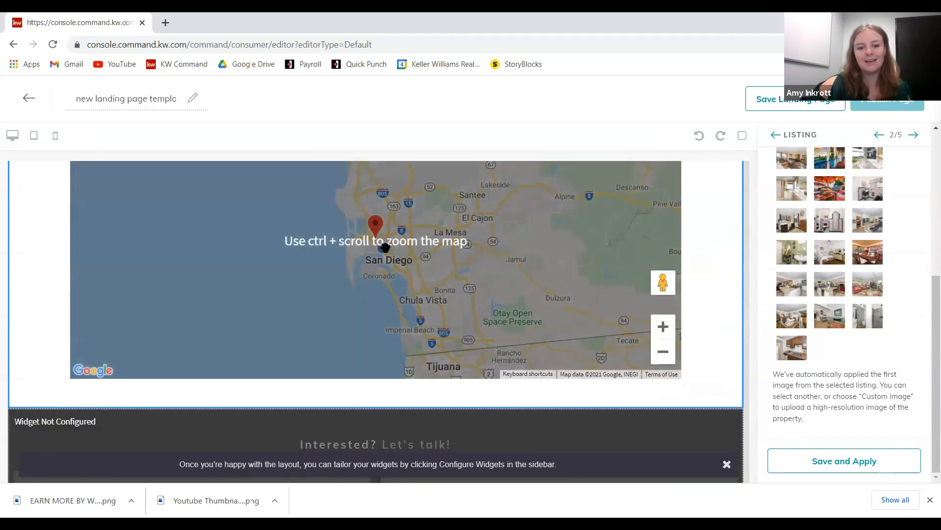
scroll(387, 241, "down", 1)
scroll(735, 309, "up", 1)
scroll(695, 299, "up", 12)
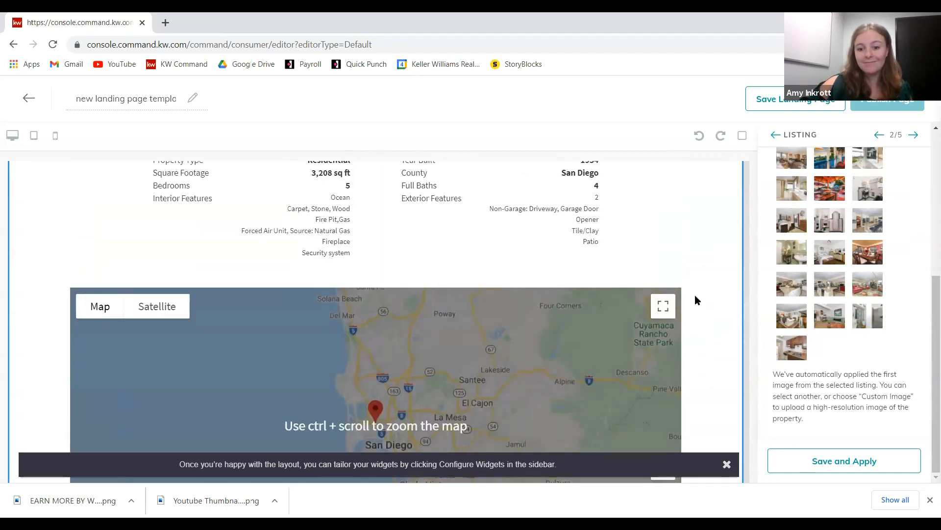
scroll(695, 303, "up", 5)
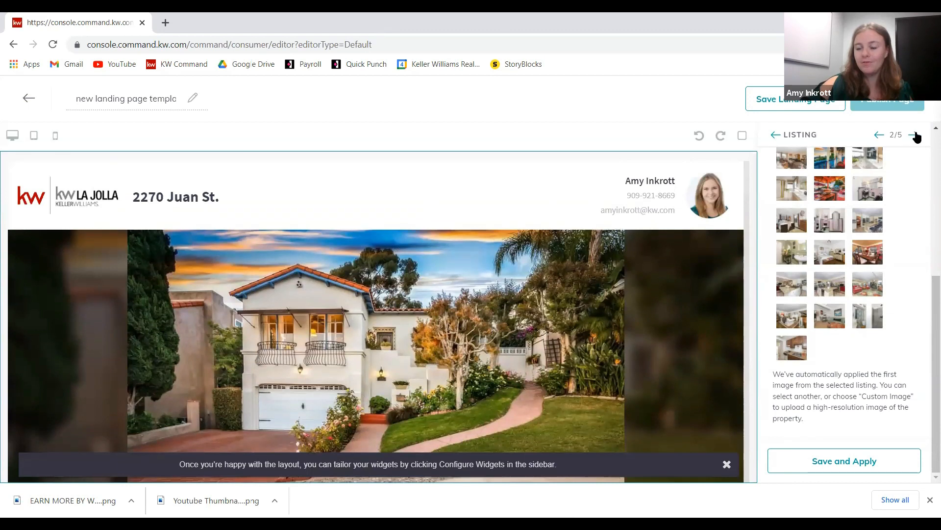
left_click(915, 136)
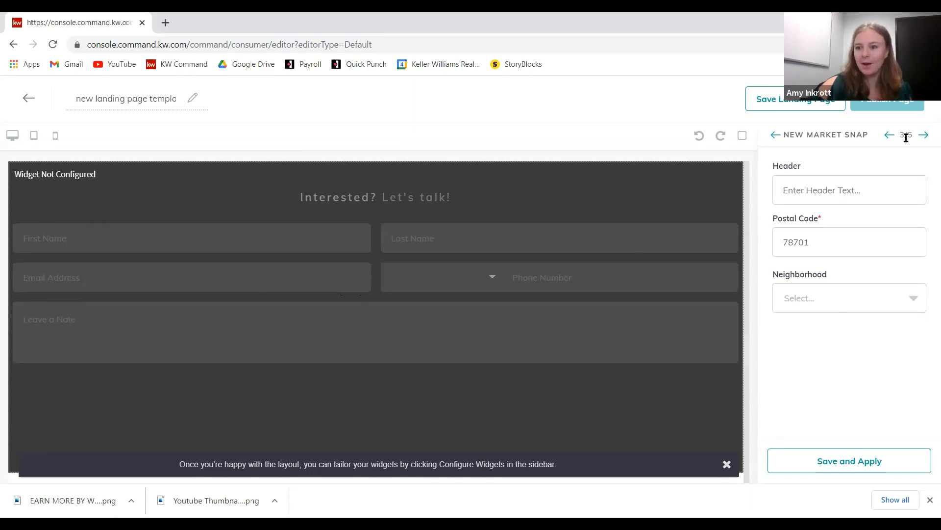
- Place the cursor in the New Market Snap Header field and review its settings
scroll(629, 240, "down", 7)
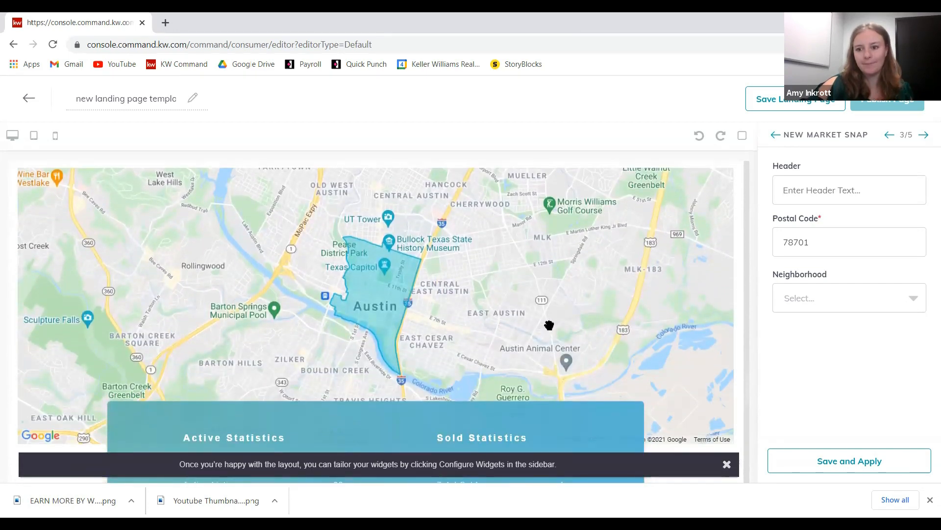
scroll(549, 323, "up", 1)
left_click(826, 191)
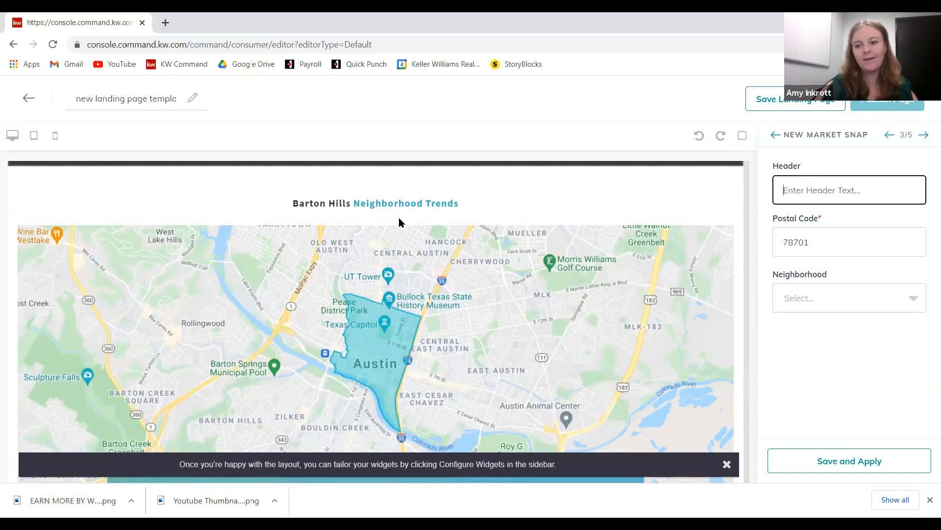
scroll(412, 232, "up", 2)
scroll(412, 237, "up", 15)
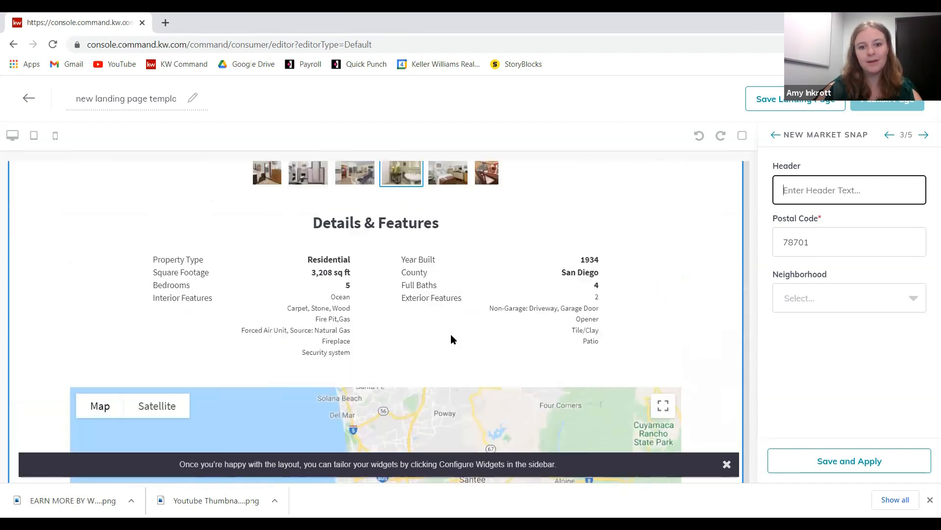
scroll(456, 336, "up", 10)
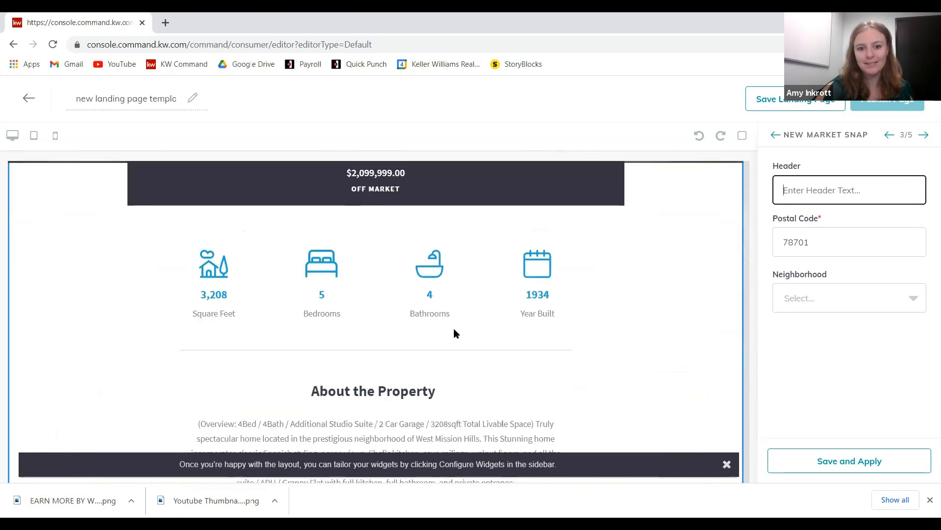
scroll(392, 314, "up", 3)
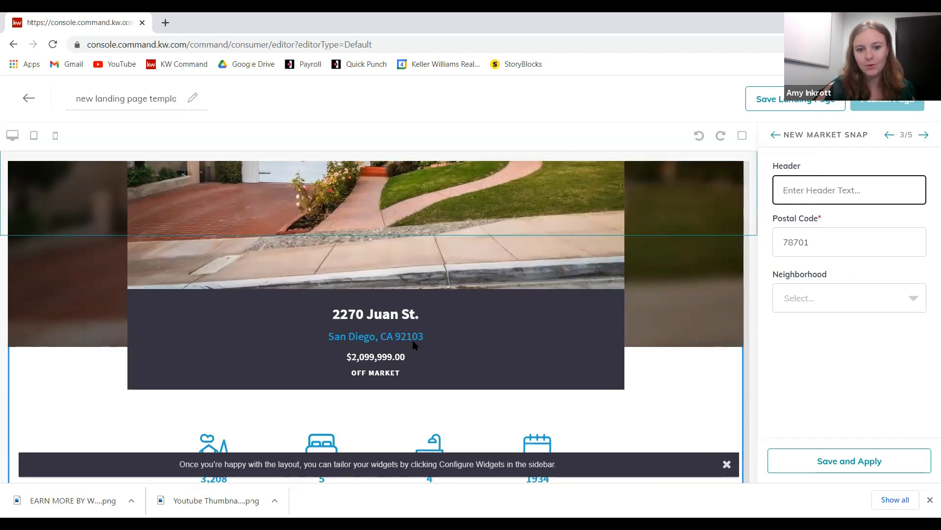
scroll(425, 348, "down", 20)
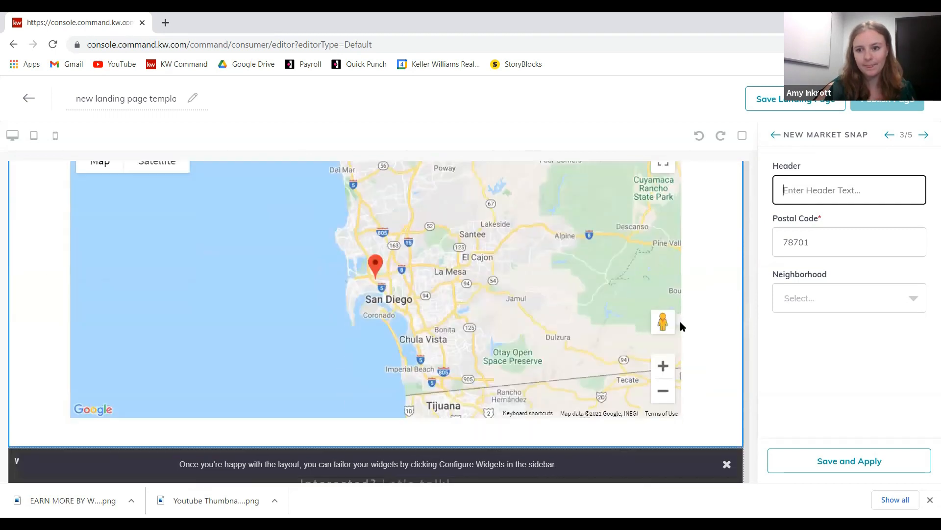
scroll(680, 322, "down", 3)
- Change the snapshot postal code from 78701 to 92103, leaving Neighborhood unselected
left_click_drag(833, 249, 679, 263)
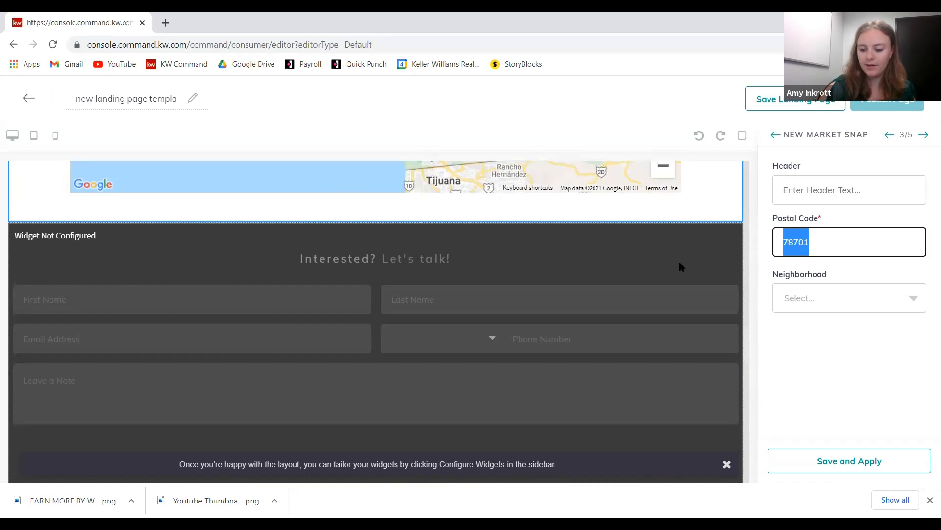
type("92103")
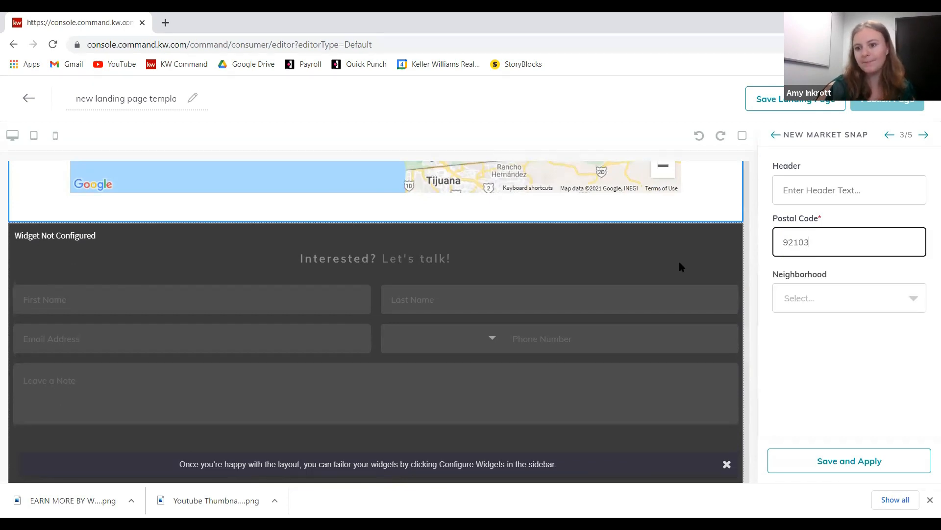
left_click(866, 375)
left_click(870, 299)
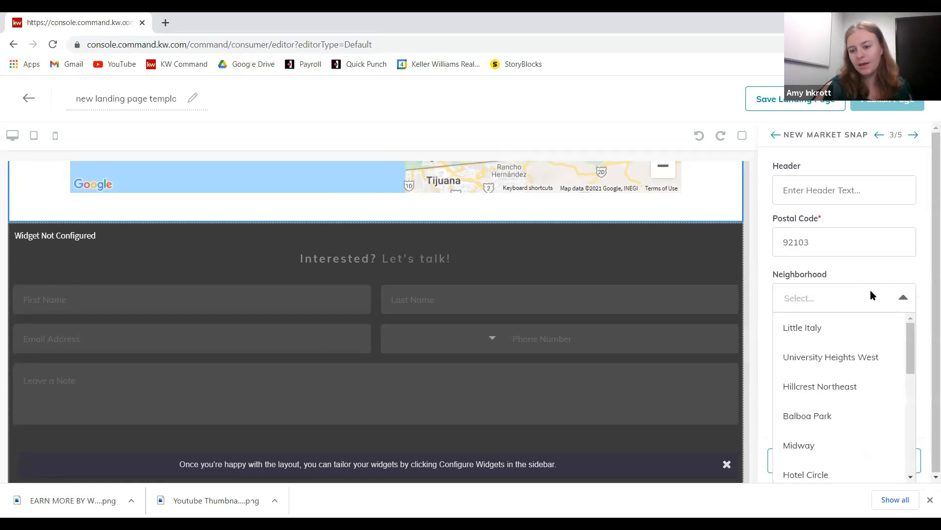
left_click(843, 277)
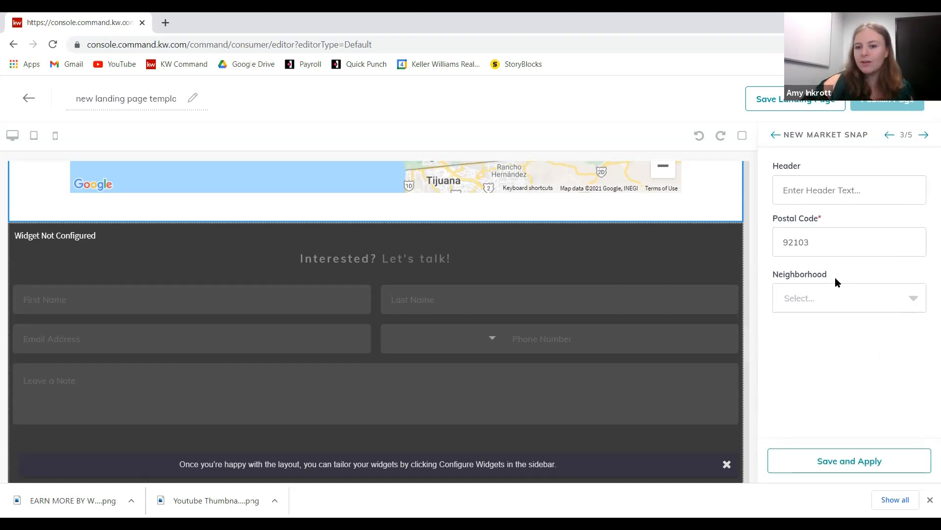
- Zoom the listing map in one level and enter 92103 as the snapshot header
scroll(710, 275, "up", 5)
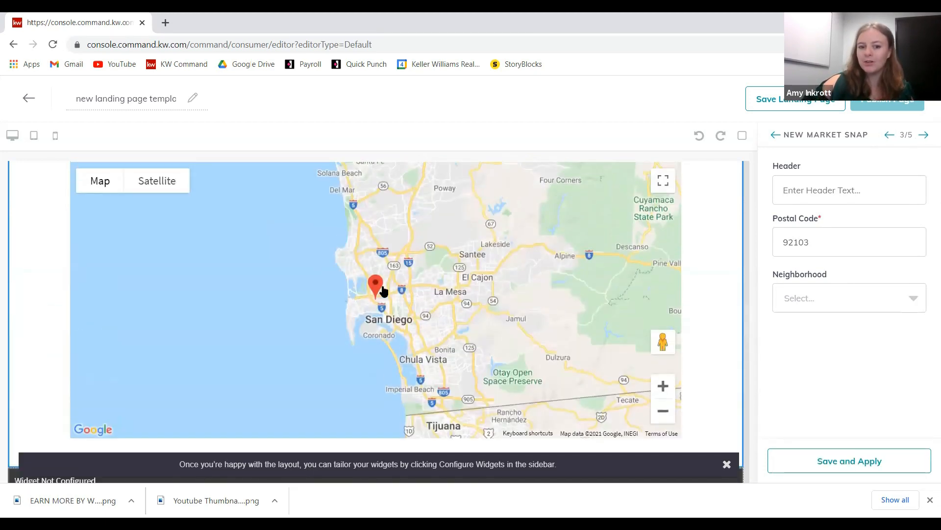
left_click_drag(385, 348, 389, 377)
left_click_drag(342, 241, 358, 270)
scroll(402, 348, "up", 1)
scroll(598, 396, "down", 3)
left_click(663, 265)
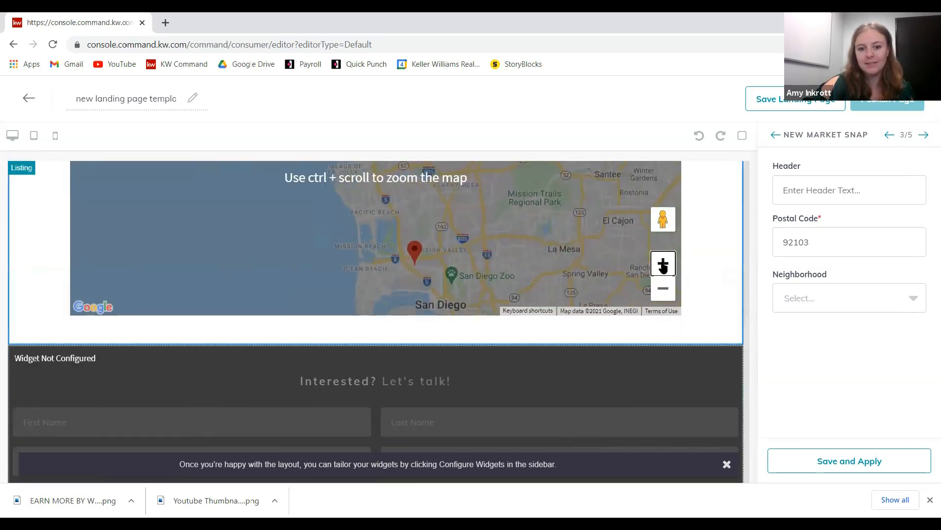
scroll(737, 309, "up", 1)
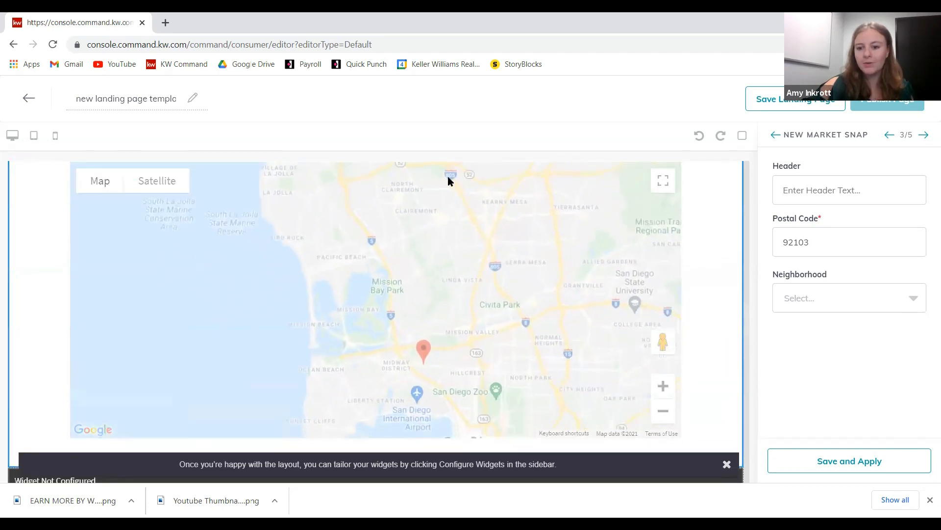
left_click(834, 305)
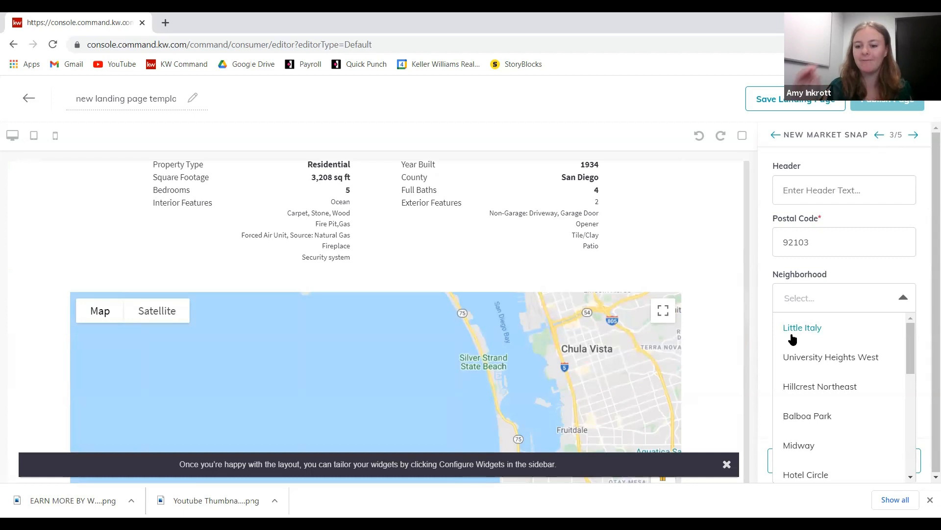
left_click(816, 303)
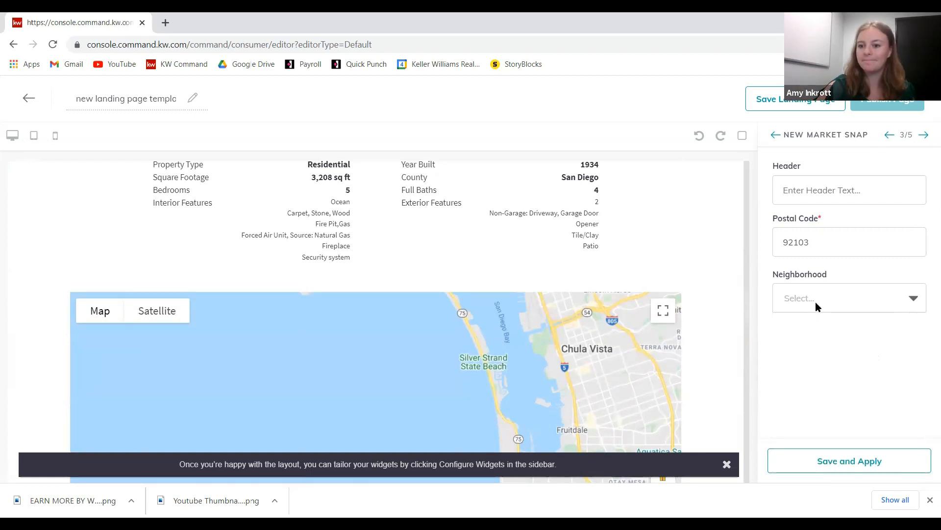
left_click(856, 195)
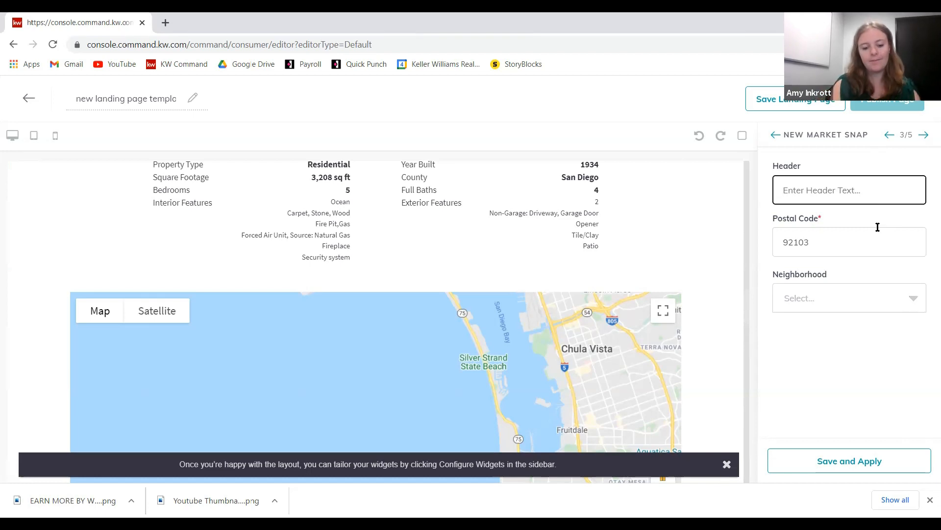
type("92103")
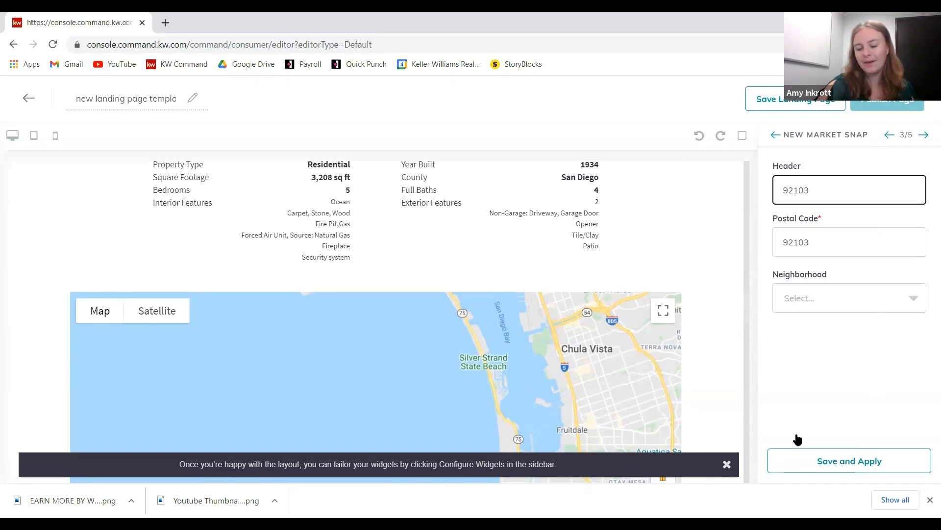
- Apply the snapshot settings and review the 92103 map with active and sold statistics
left_click(858, 461)
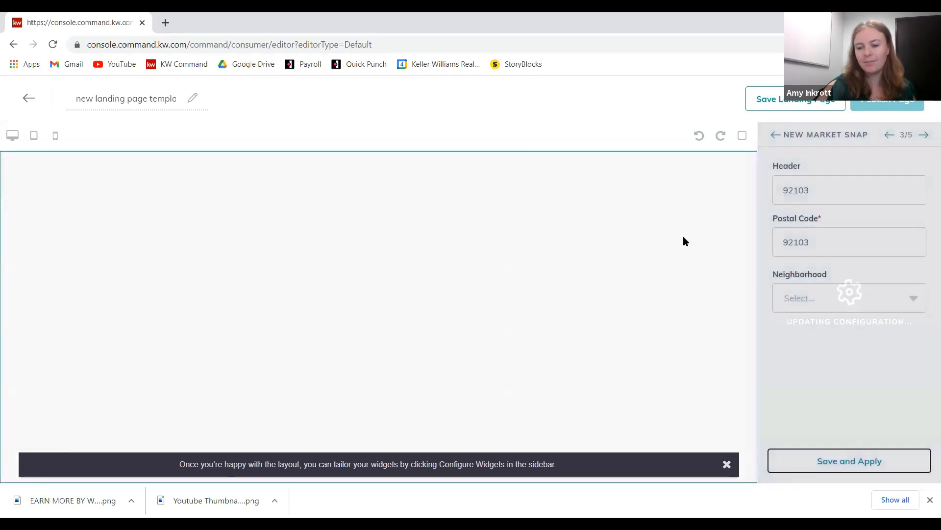
scroll(657, 196, "down", 10)
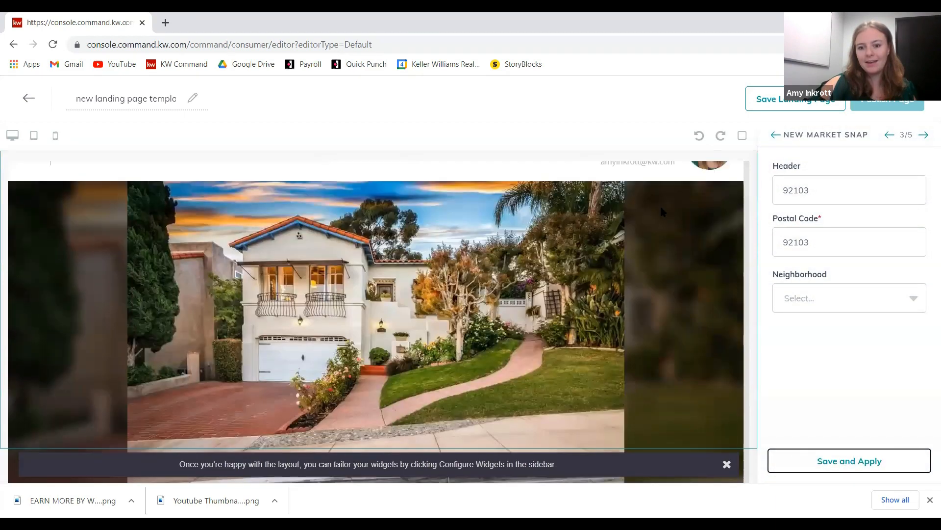
scroll(660, 224, "down", 20)
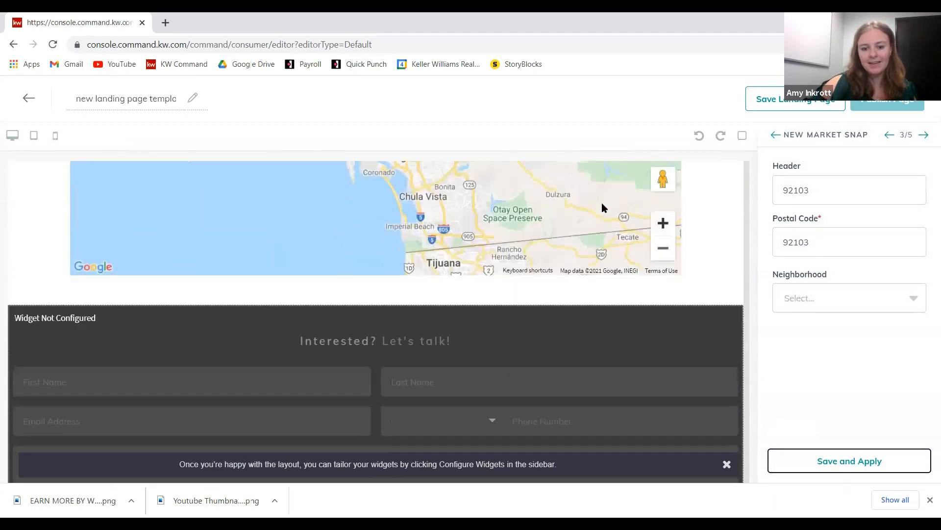
scroll(381, 290, "down", 3)
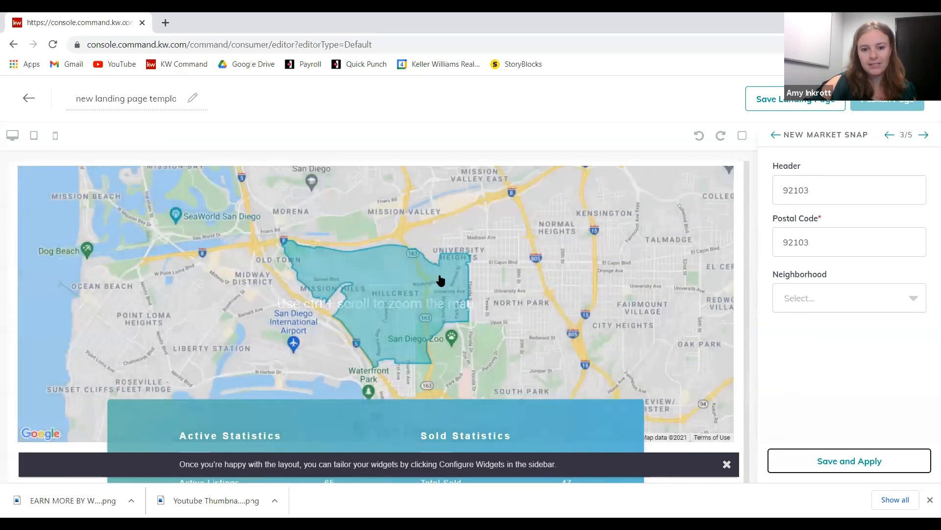
scroll(691, 363, "down", 1)
scroll(692, 363, "down", 4)
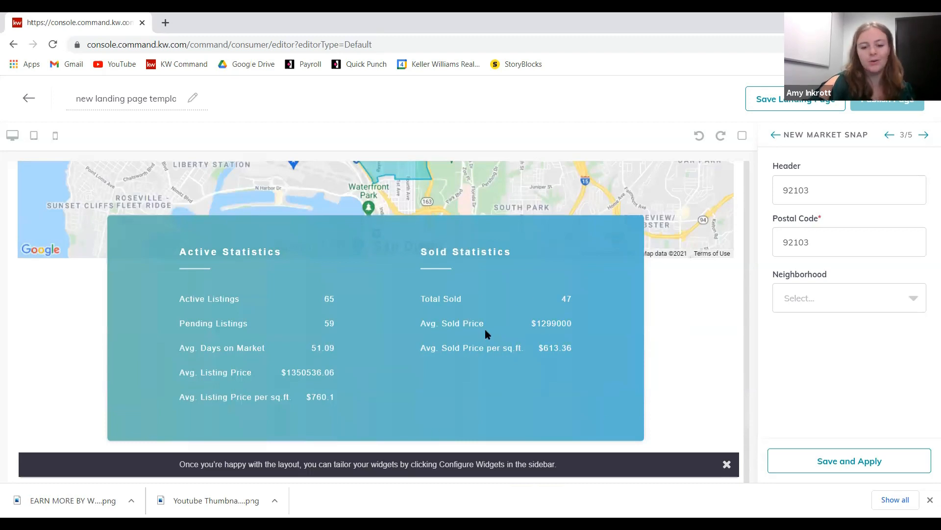
scroll(324, 347, "down", 1)
scroll(323, 343, "up", 7)
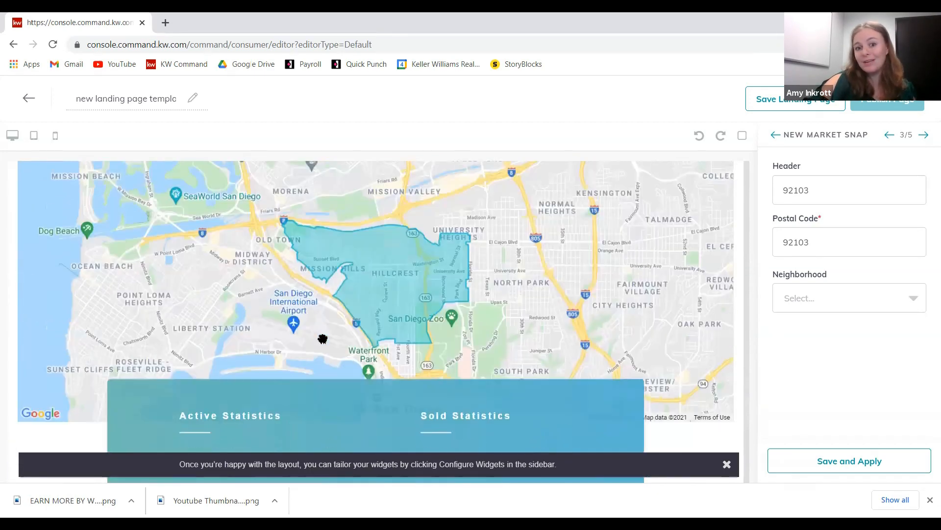
scroll(344, 353, "up", 2)
- Extend the snapshot header to read '92103 Market Trends' and apply it
scroll(364, 372, "down", 3)
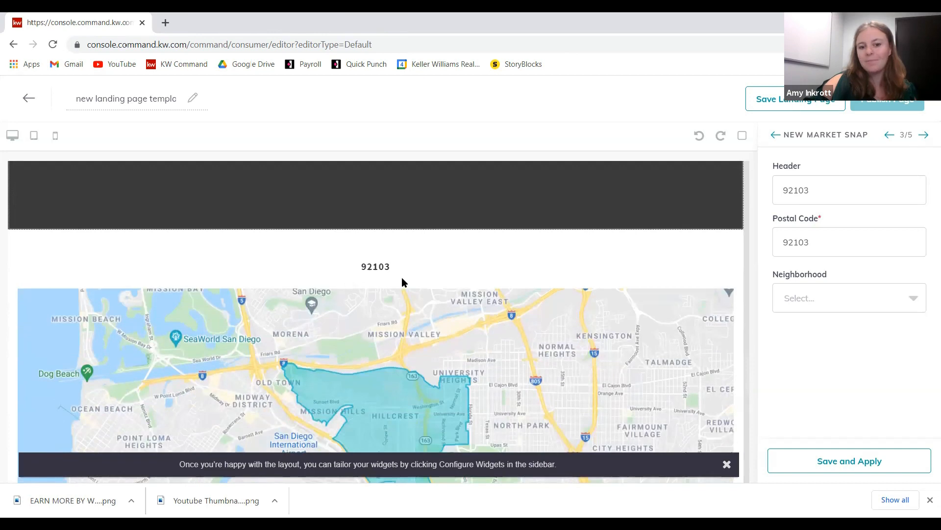
left_click(833, 194)
type("Market Trends")
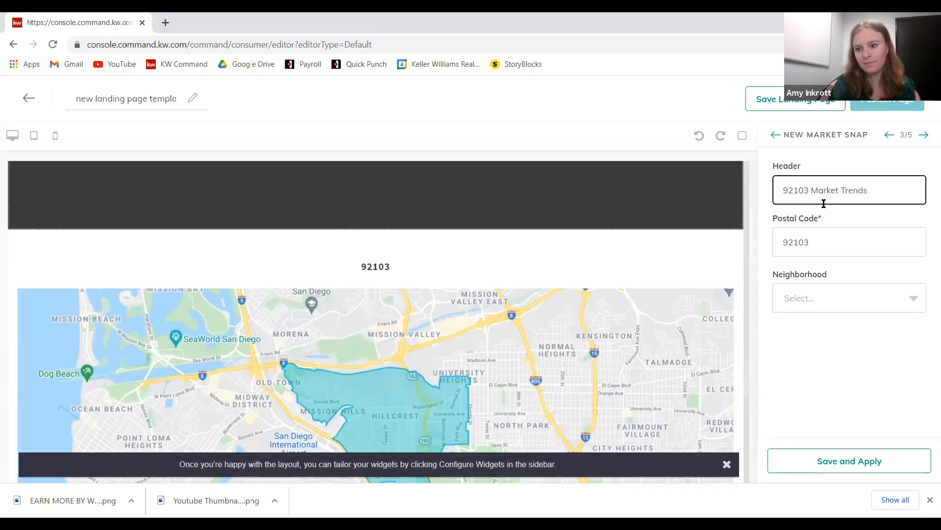
left_click(863, 465)
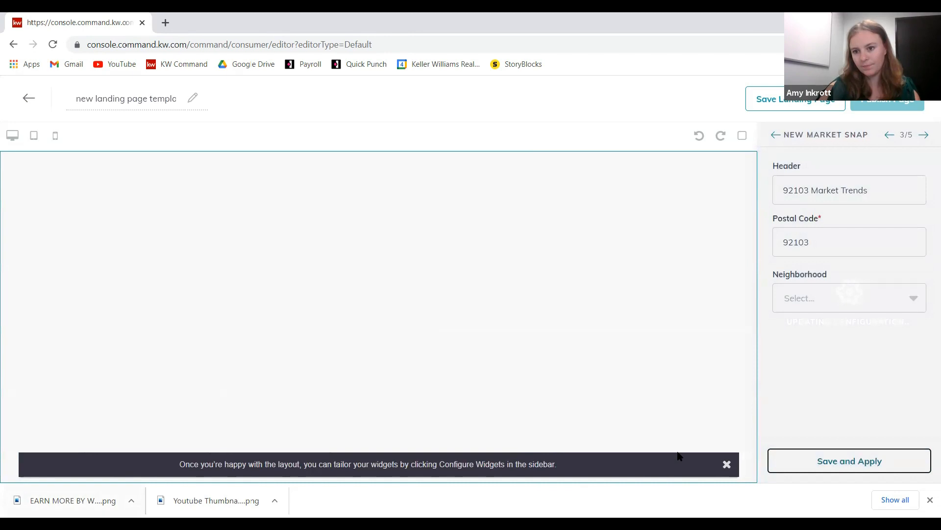
- Review the 92103 Market Trends section, then advance to the Lead Form settings
scroll(467, 338, "down", 10)
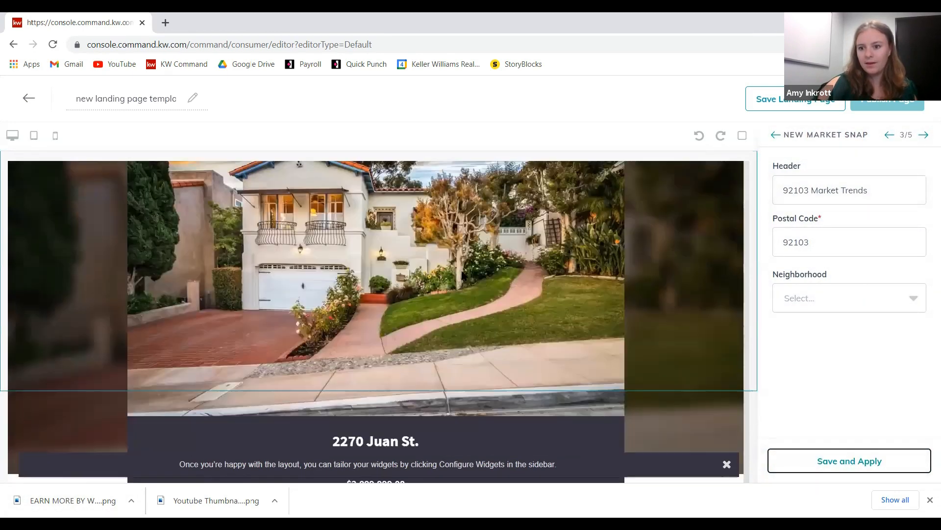
scroll(459, 273, "down", 15)
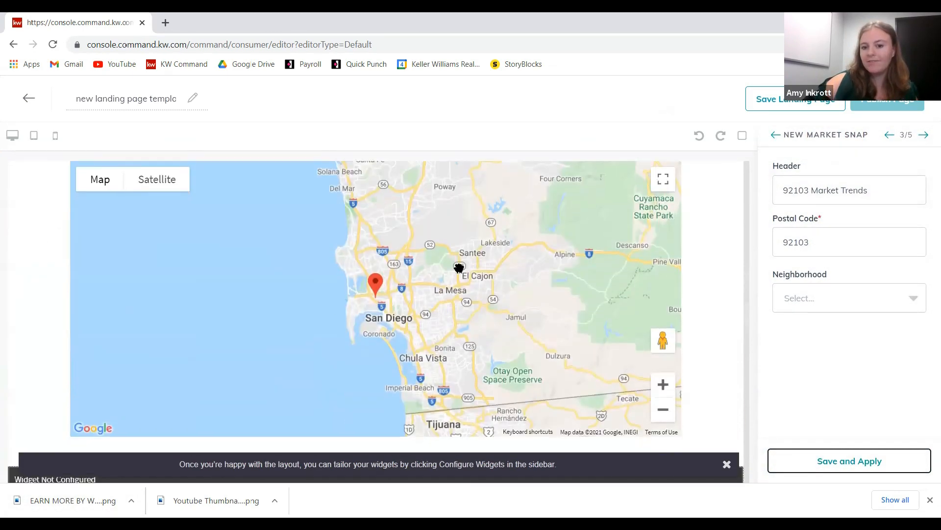
scroll(459, 269, "down", 2)
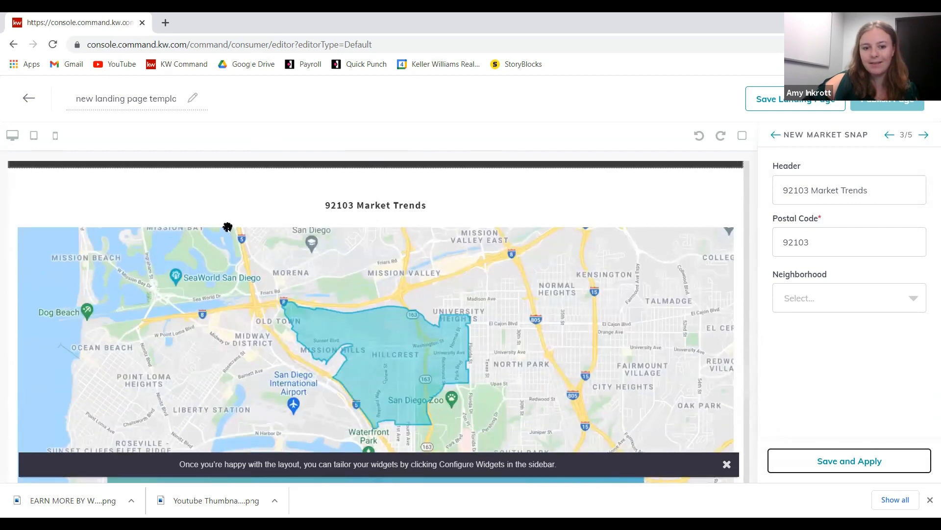
scroll(227, 226, "down", 3)
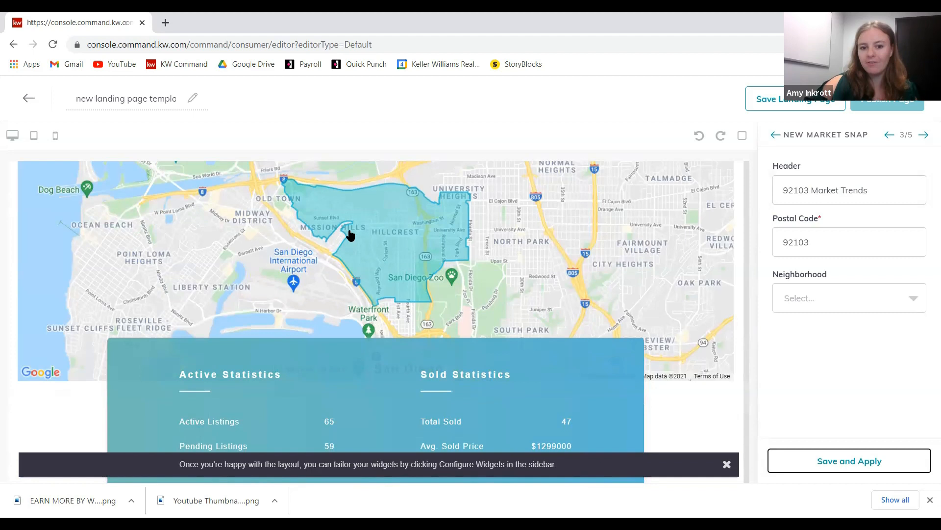
scroll(399, 363, "down", 6)
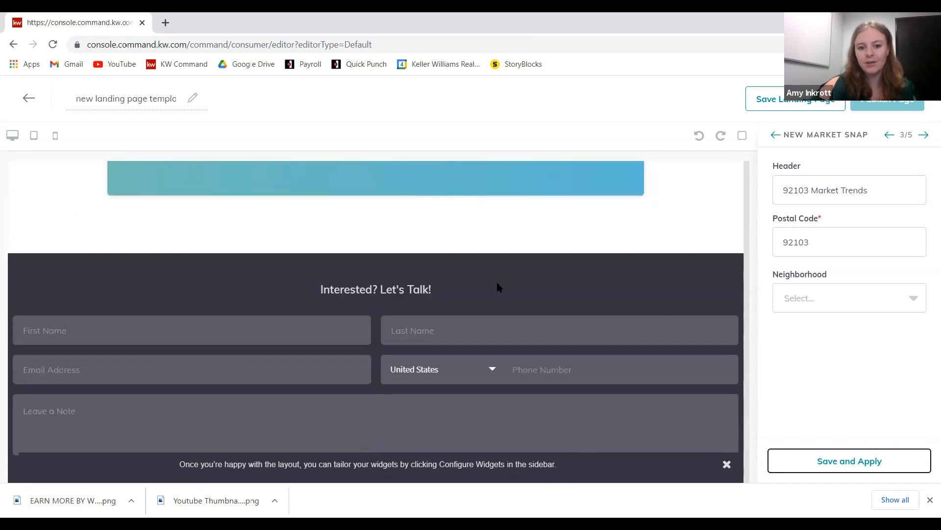
left_click(926, 136)
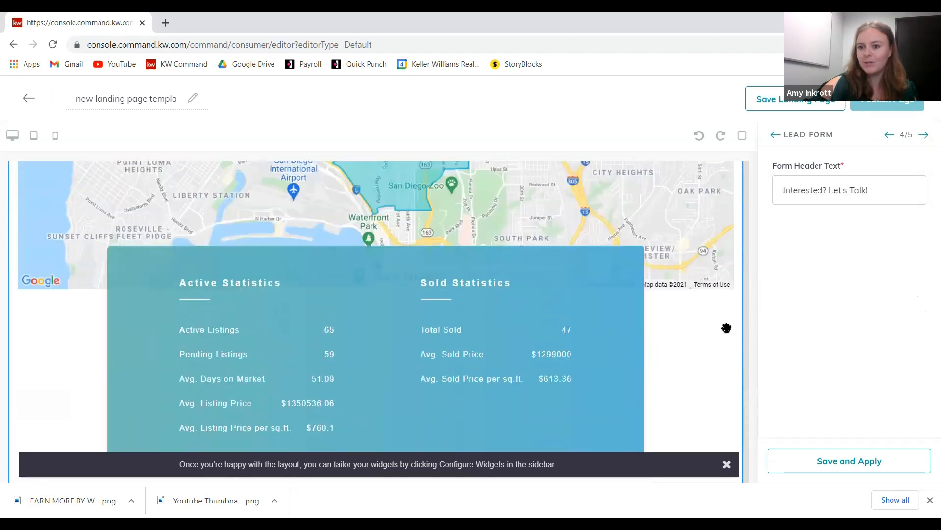
- Apply the 'Interested? Let's Talk!' lead form and advance to Agent Branding
scroll(412, 259, "up", 5)
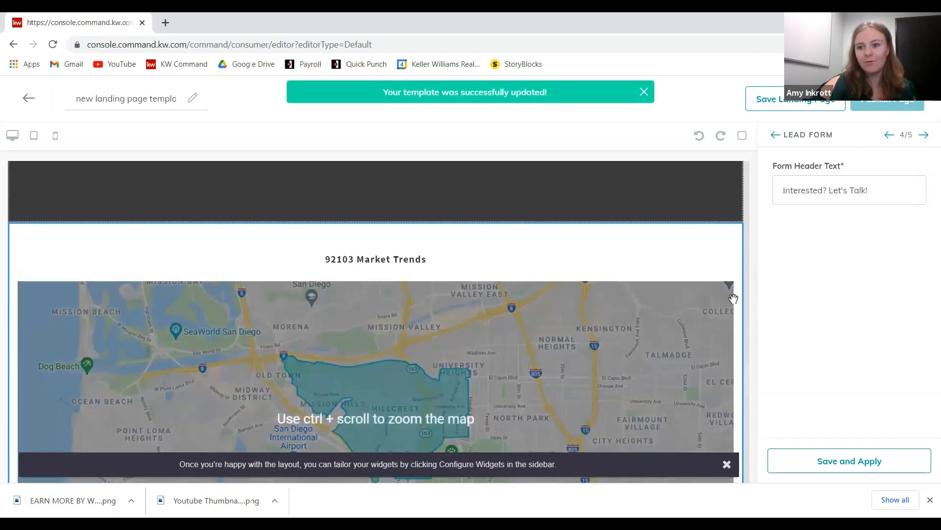
scroll(717, 287, "up", 1)
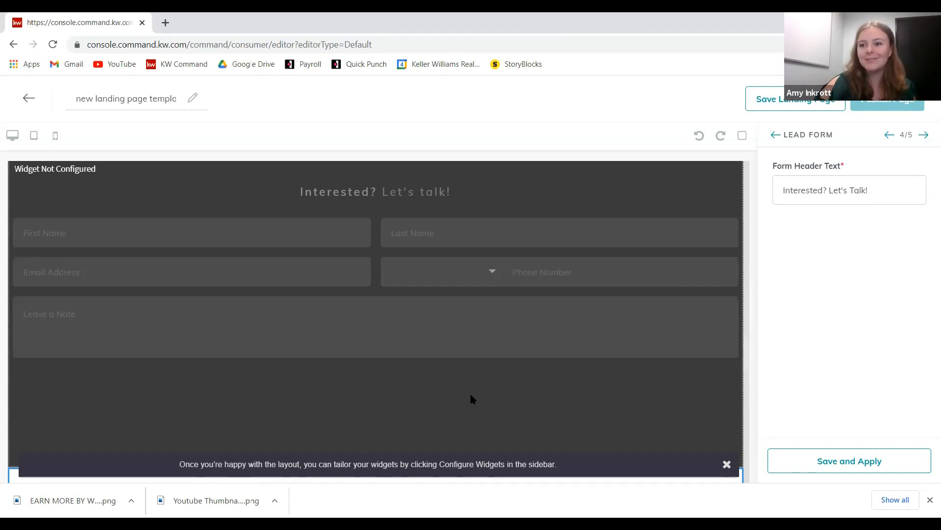
left_click(861, 458)
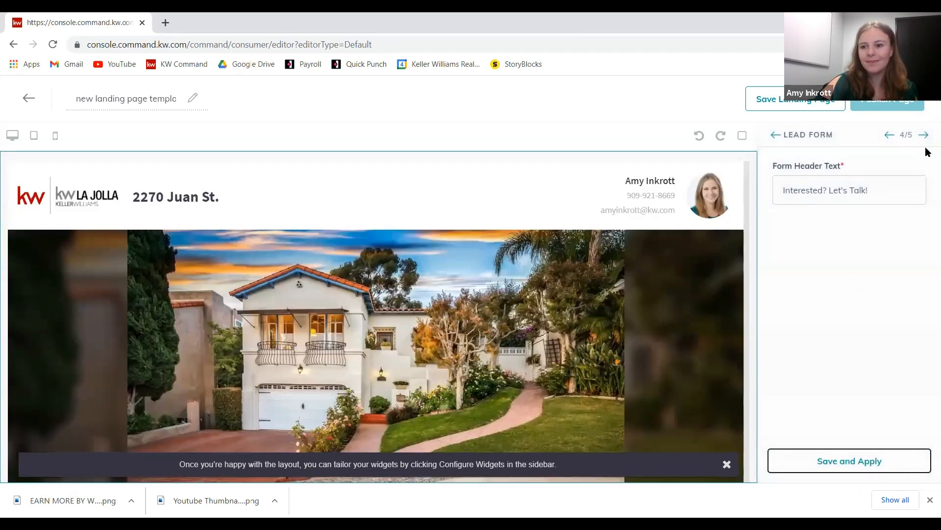
left_click(924, 134)
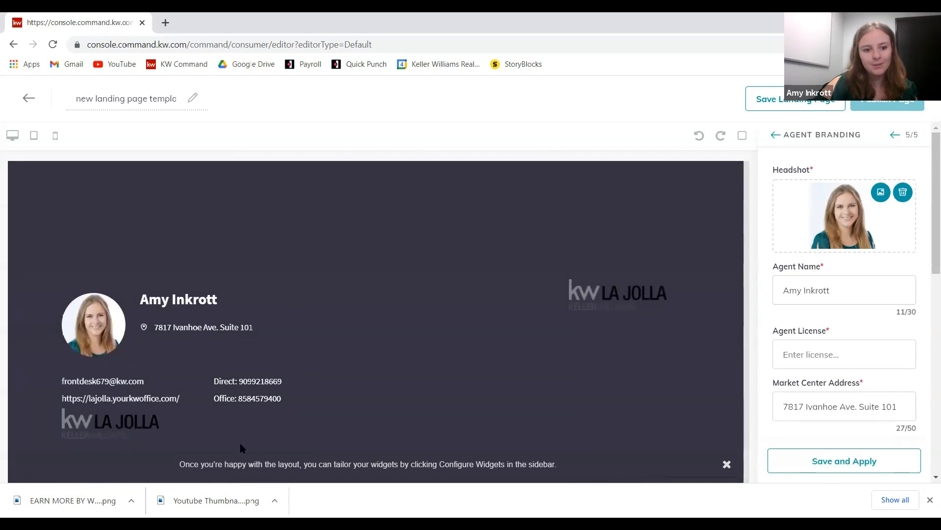
- Enter the agent's licence number, replacing a mistyped first entry
right_click(718, 349)
left_click(498, 306)
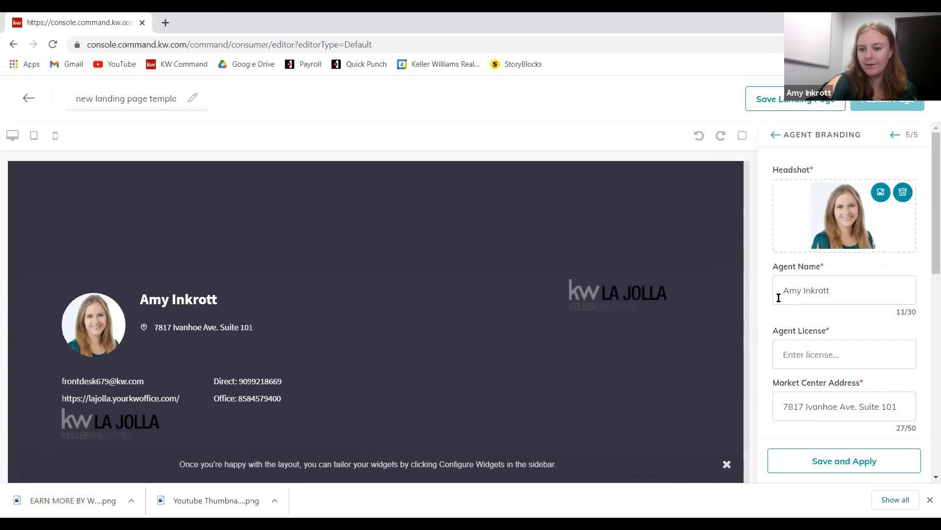
scroll(808, 245, "down", 3)
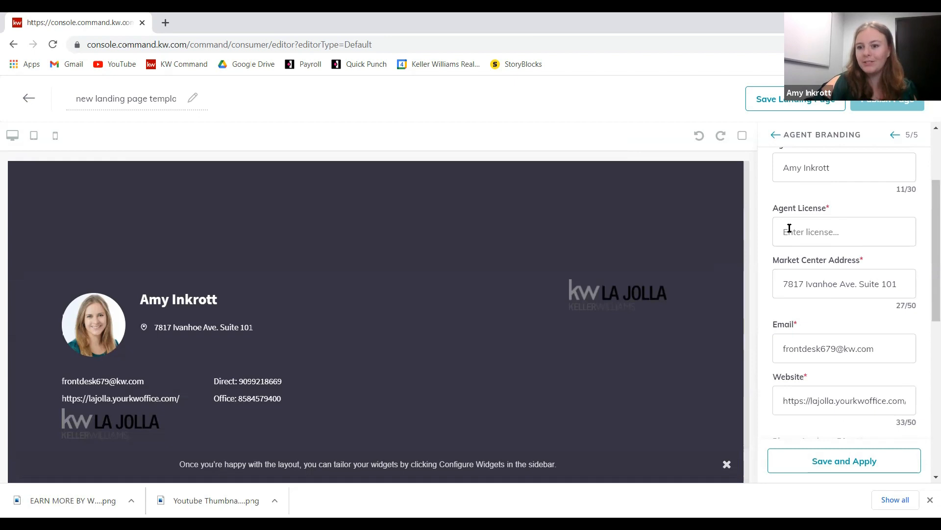
left_click(855, 232)
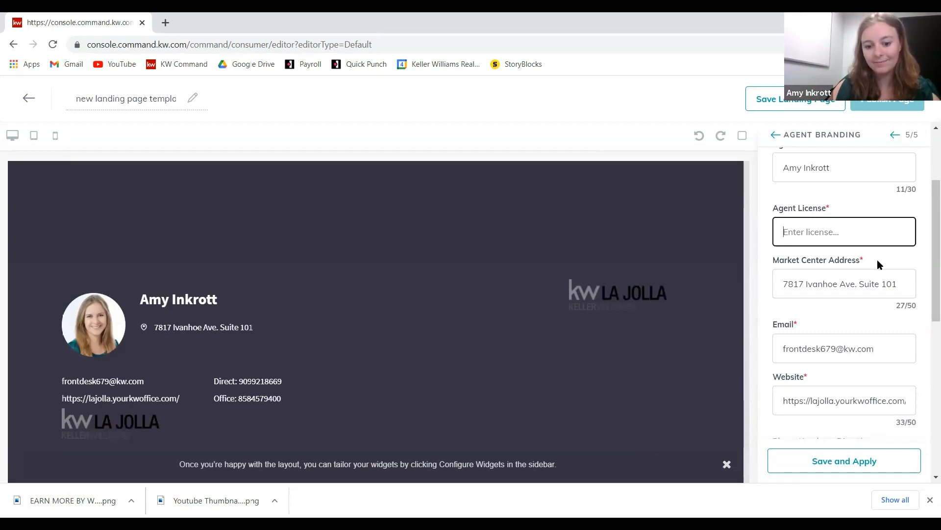
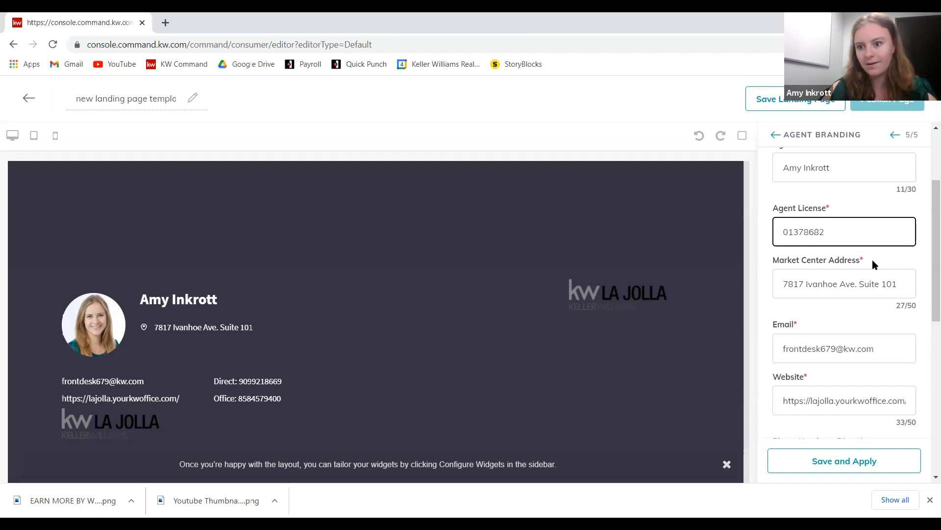
key("ctrl+a")
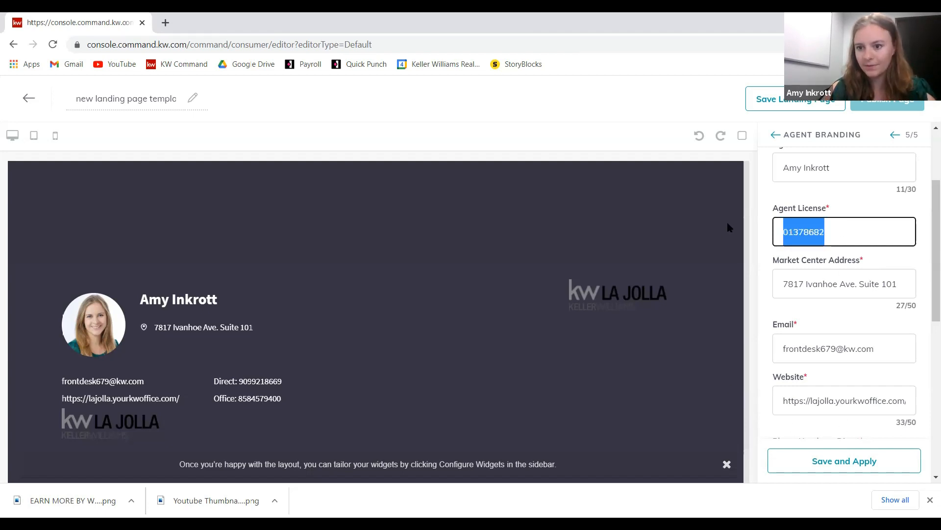
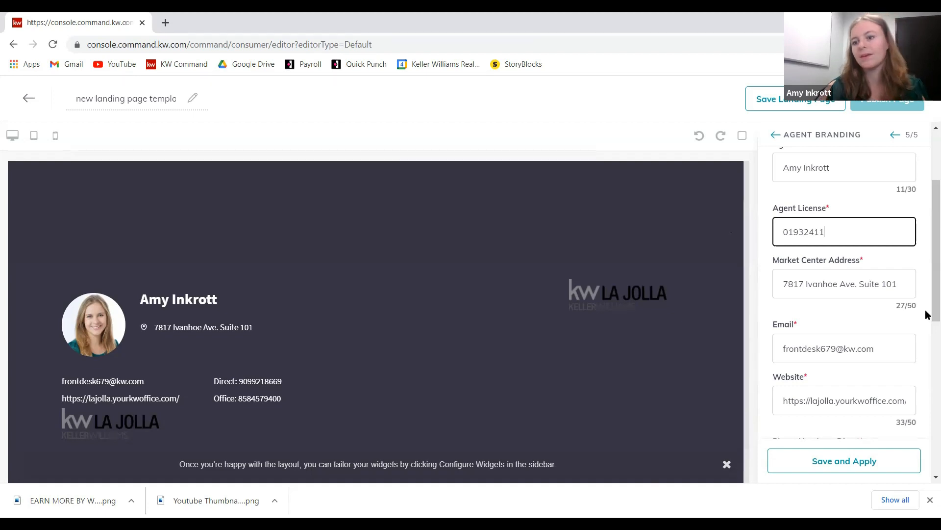
- Replace the e-mail field with the agent's own e-mail address
scroll(820, 263, "down", 1)
left_click_drag(898, 281, 648, 371)
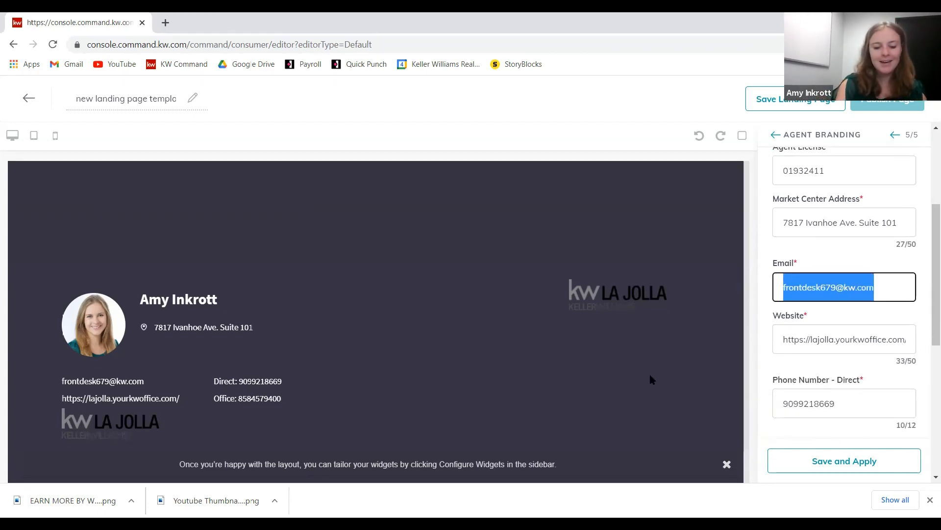
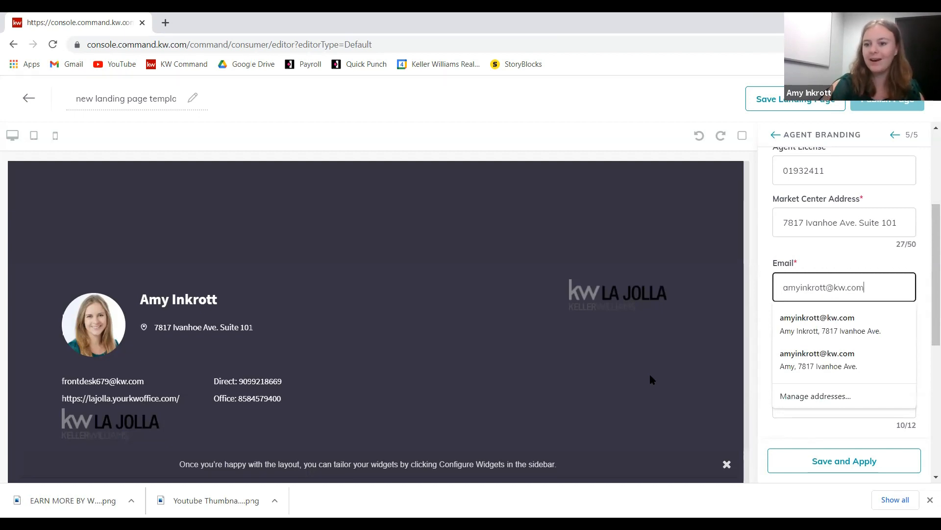
left_click(845, 268)
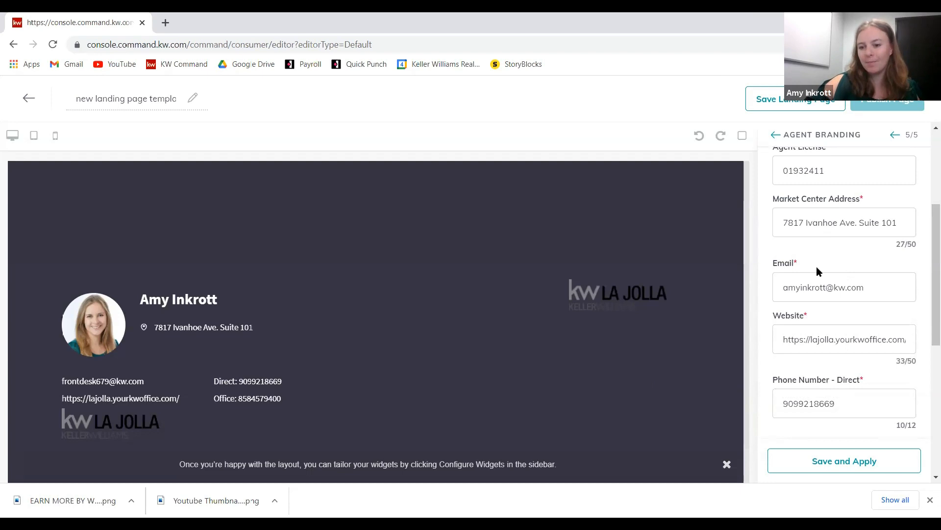
- Hyphenate the direct and office phone numbers and apply the agent branding
scroll(807, 263, "down", 1)
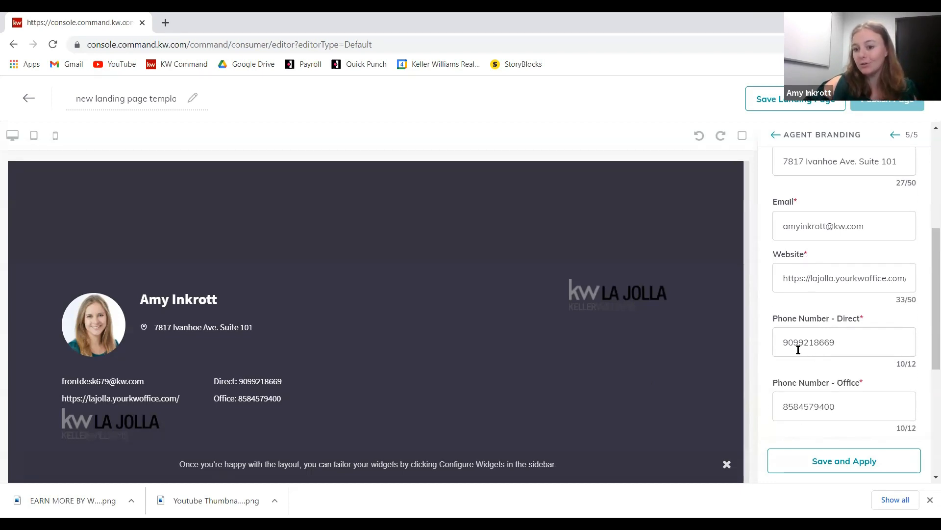
scroll(798, 349, "down", 3)
scroll(808, 184, "up", 1)
left_click(800, 224)
type("-")
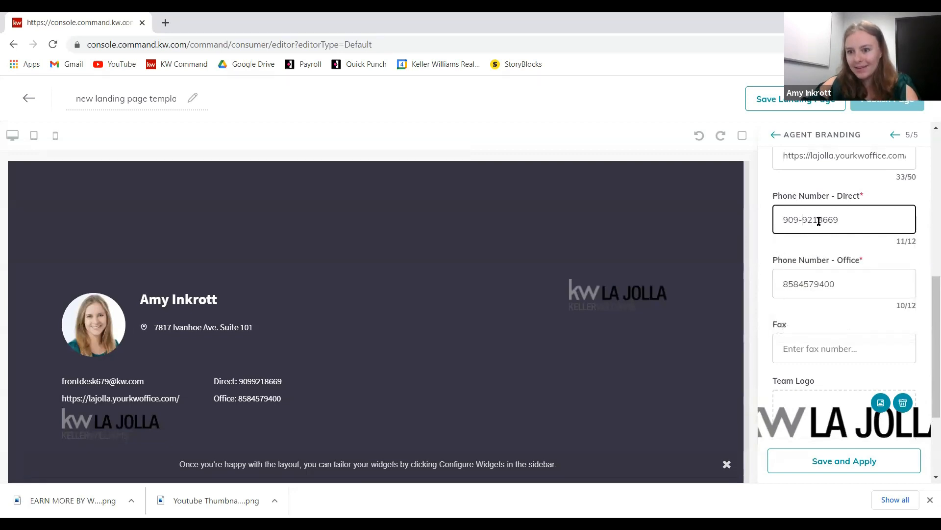
left_click(821, 221)
type("-")
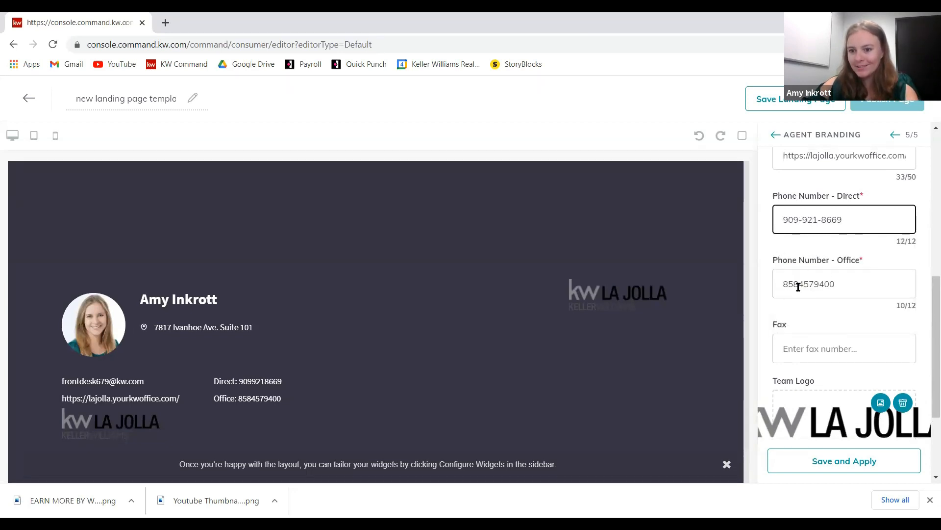
left_click(798, 284)
type("-")
left_click(820, 284)
type("-")
scroll(803, 338, "down", 3)
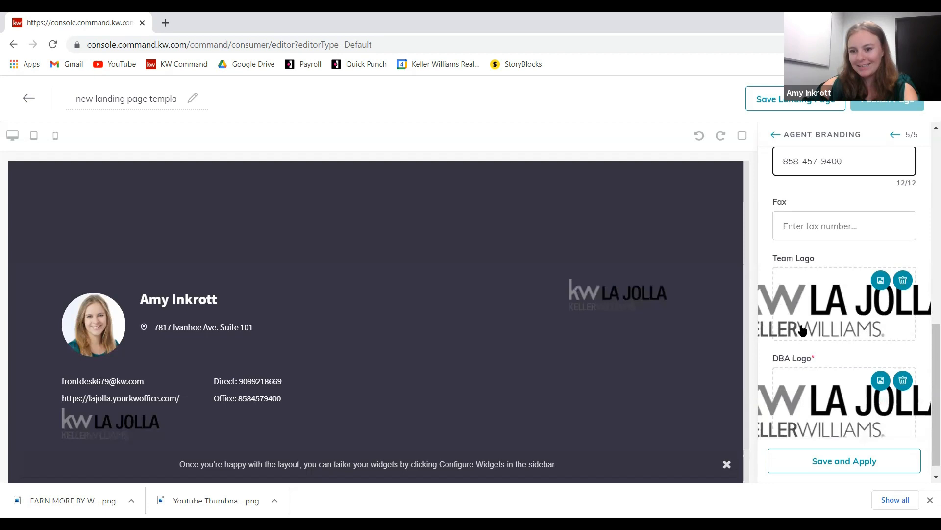
scroll(803, 331, "down", 1)
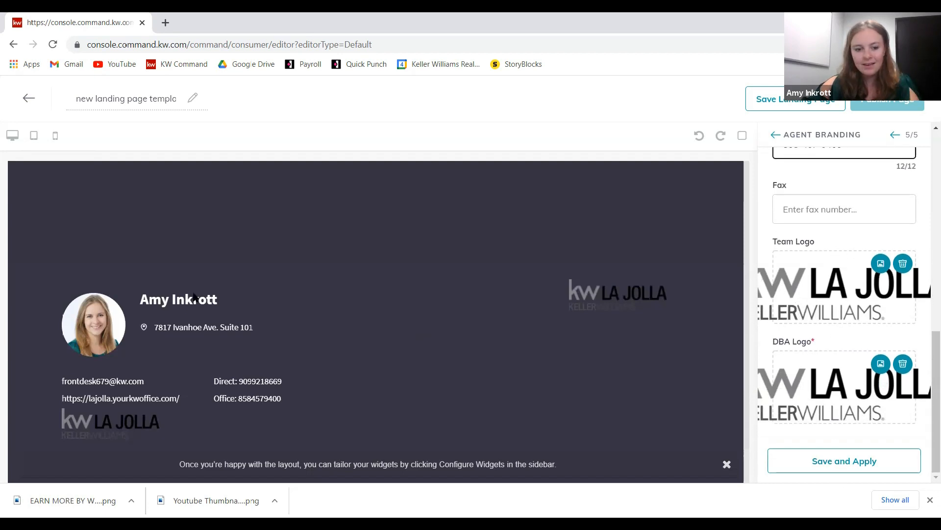
left_click(822, 465)
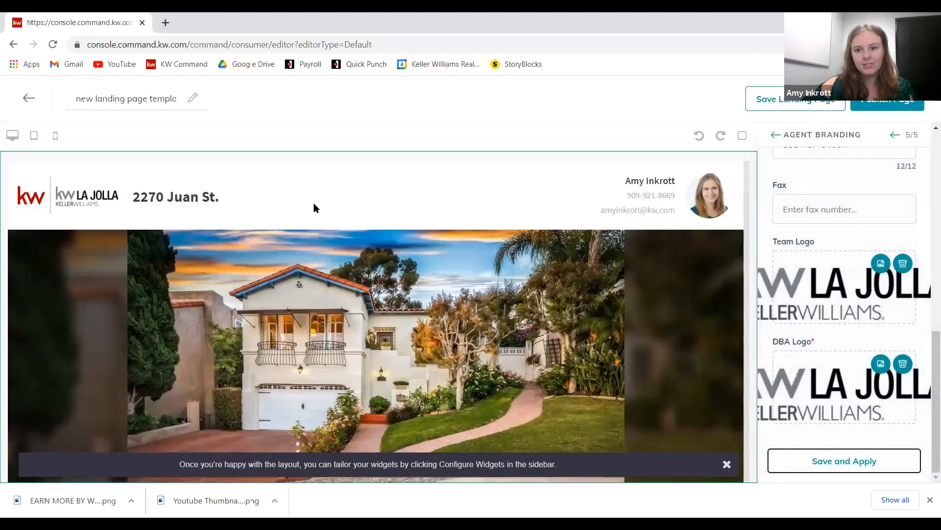
scroll(318, 208, "down", 6)
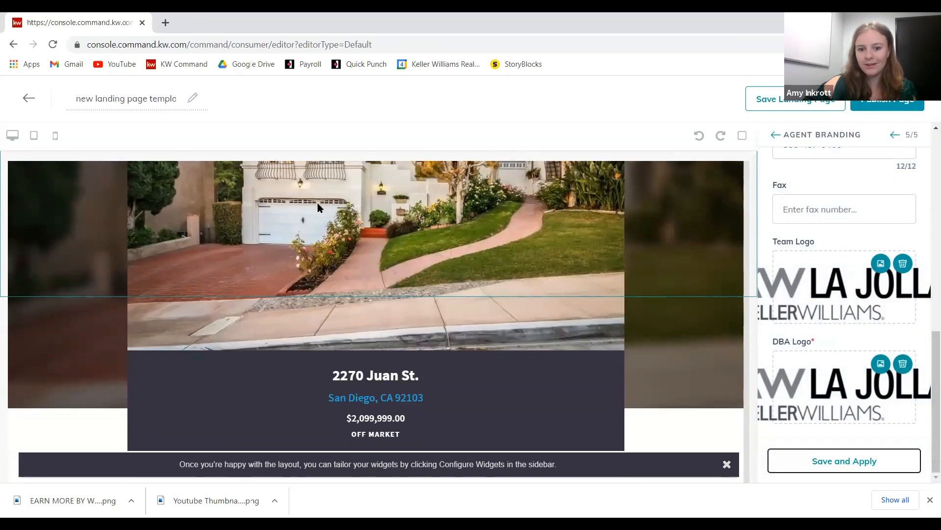
scroll(385, 241, "down", 6)
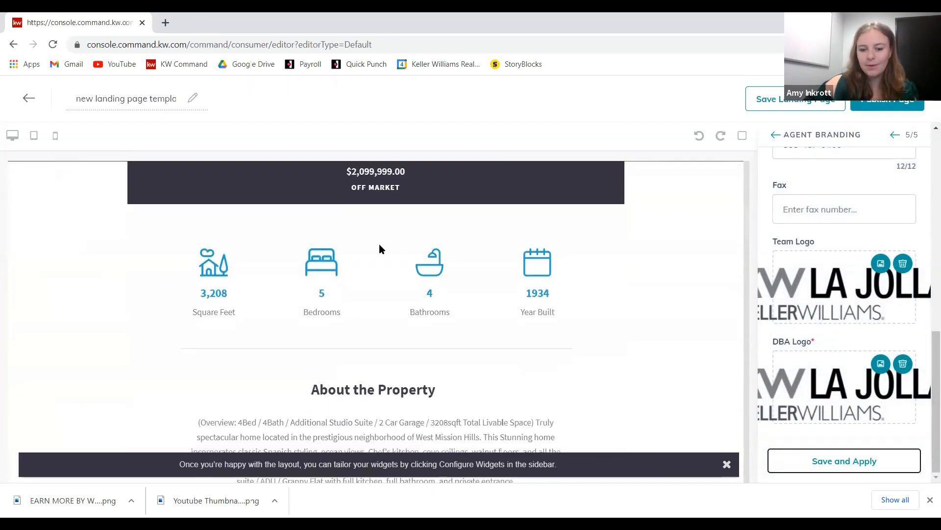
scroll(381, 247, "down", 5)
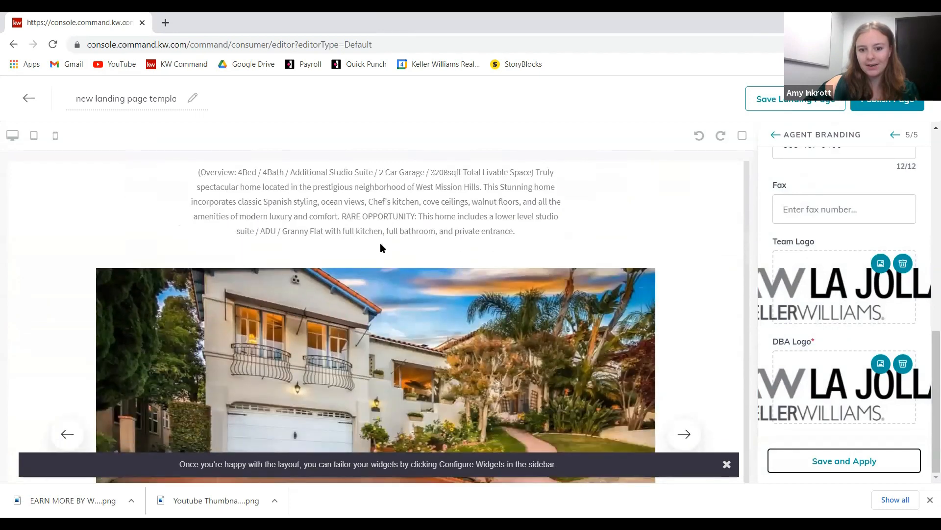
scroll(381, 247, "down", 7)
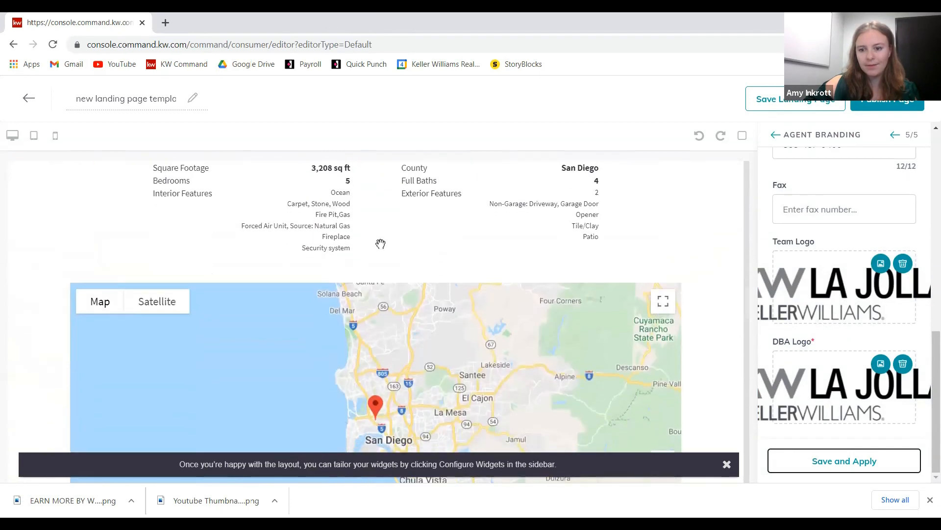
scroll(381, 244, "down", 8)
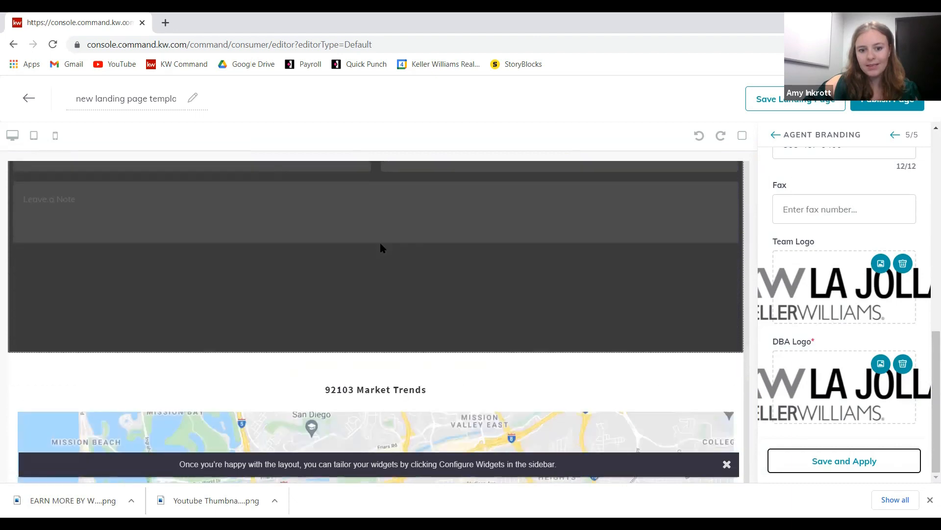
scroll(381, 244, "down", 10)
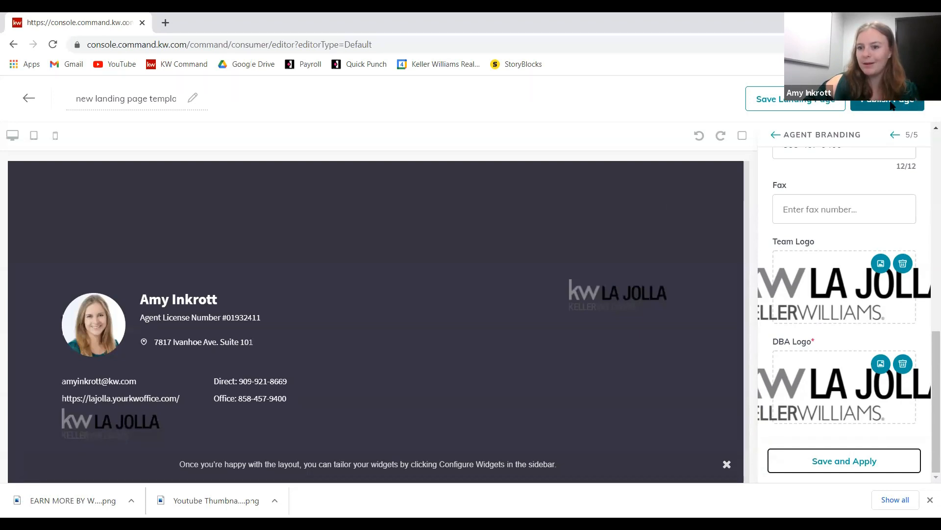
- Save and update the published landing page, then open its URL from Landing Pages
left_click(789, 99)
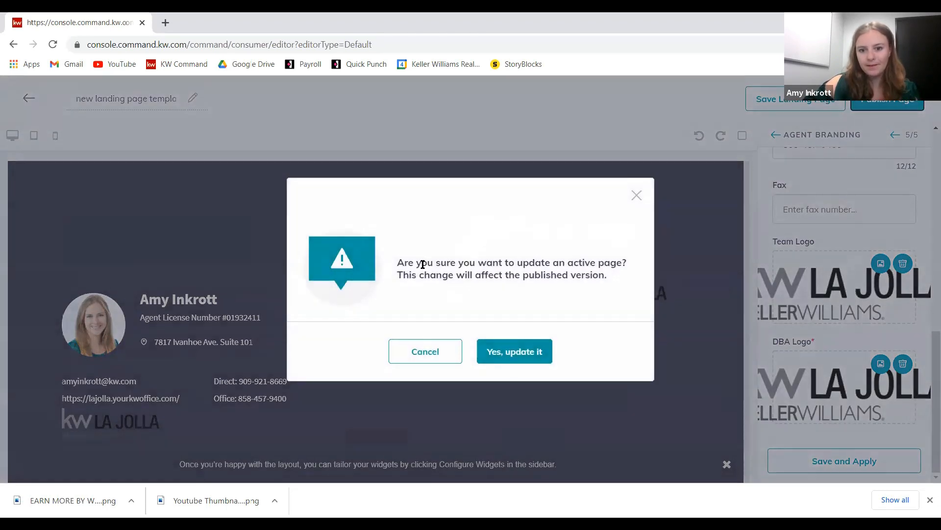
left_click(527, 353)
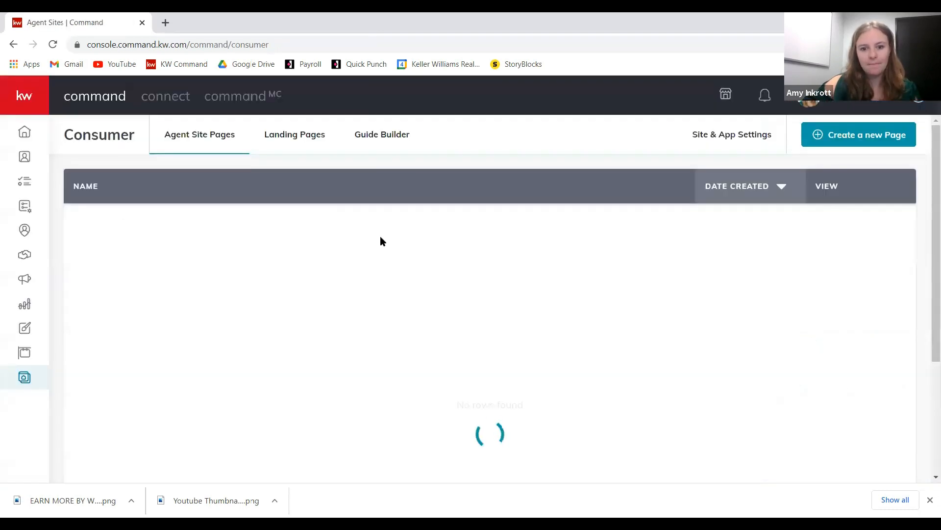
left_click(309, 134)
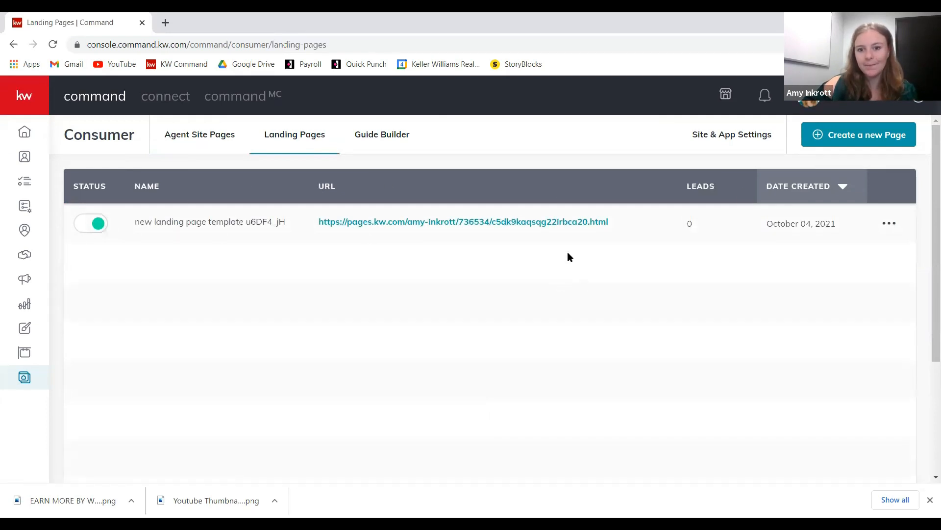
left_click(453, 222)
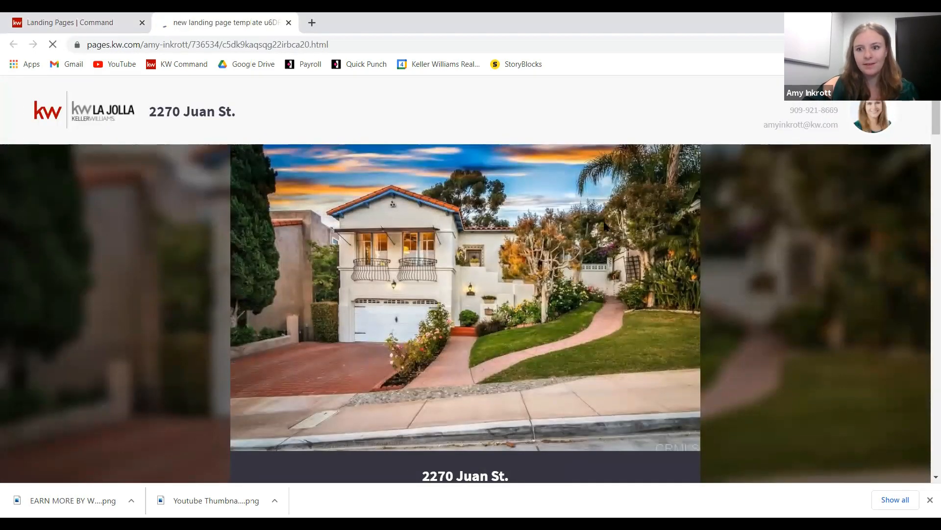
- Scroll the live page through Details & Features to the 92103 Market Trends statistics and back
scroll(599, 147, "down", 10)
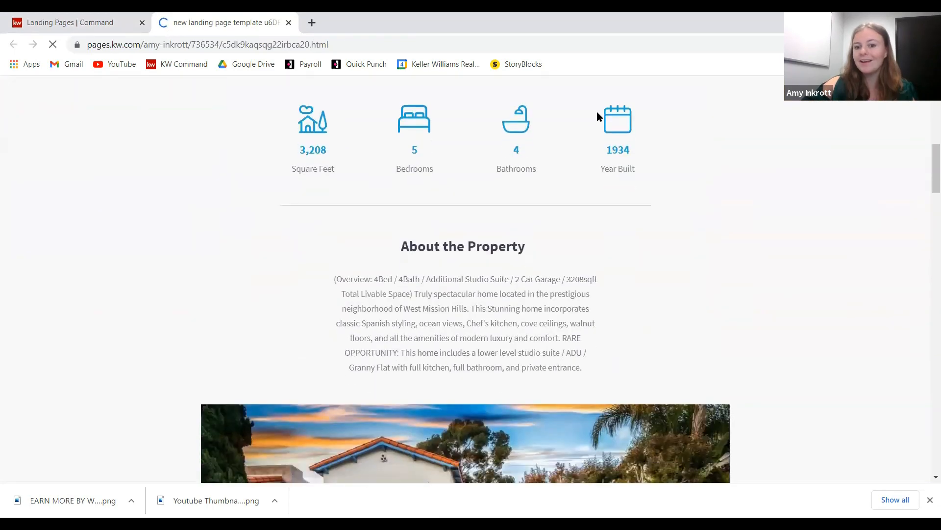
scroll(597, 116, "down", 5)
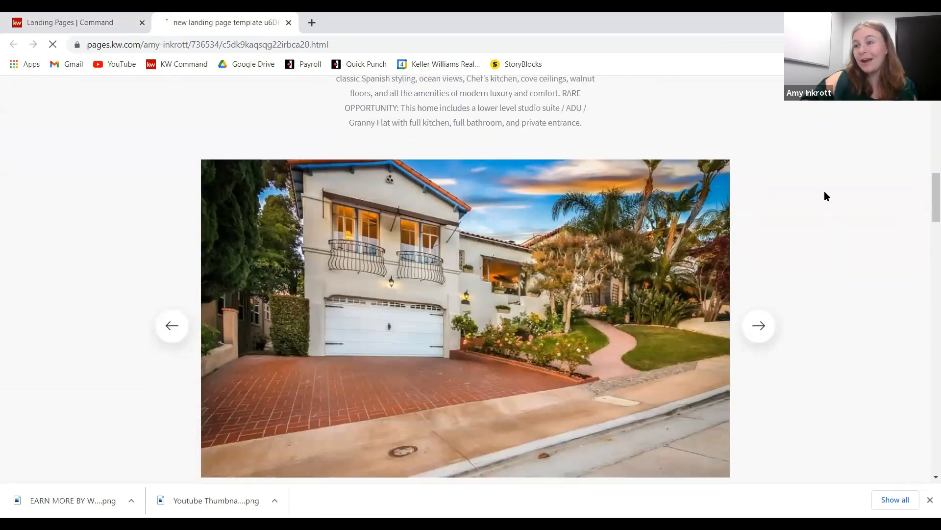
scroll(824, 192, "down", 7)
left_click(360, 301)
left_click_drag(553, 306, 568, 343)
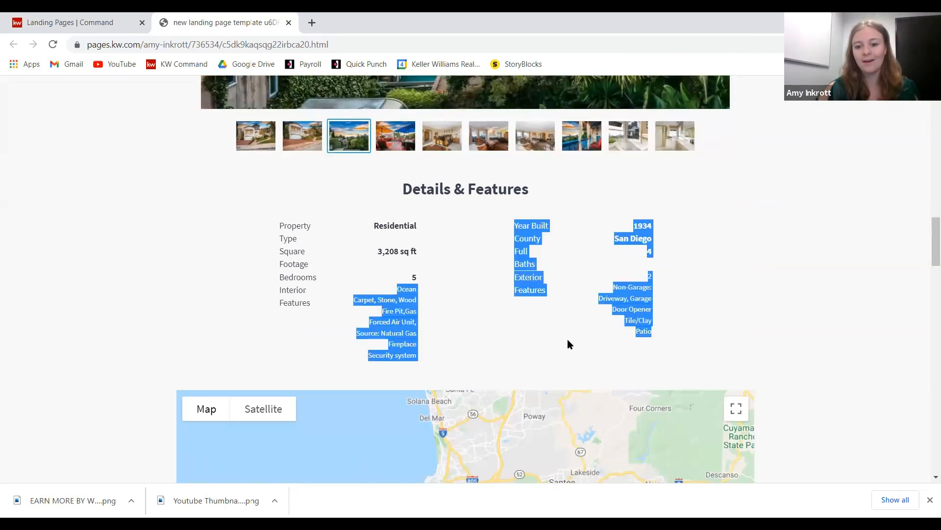
left_click(630, 335)
scroll(630, 335, "down", 12)
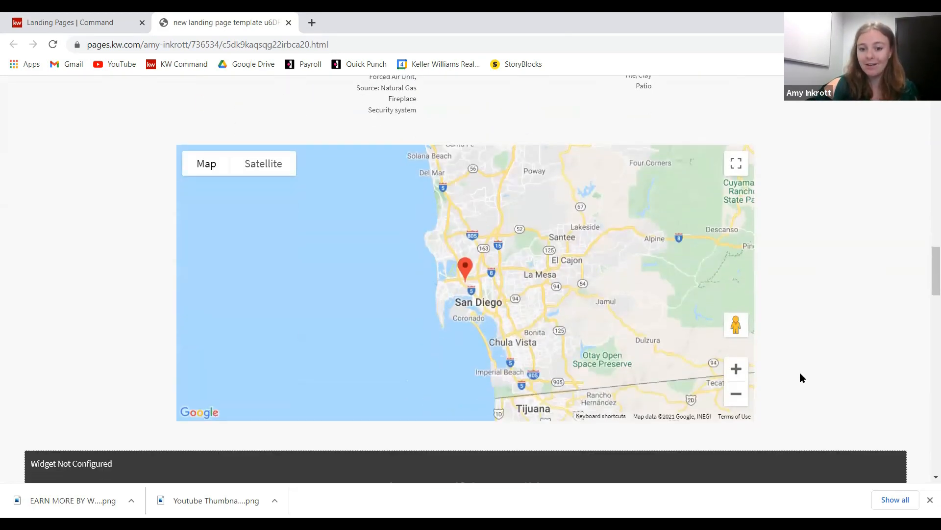
scroll(797, 368, "down", 4)
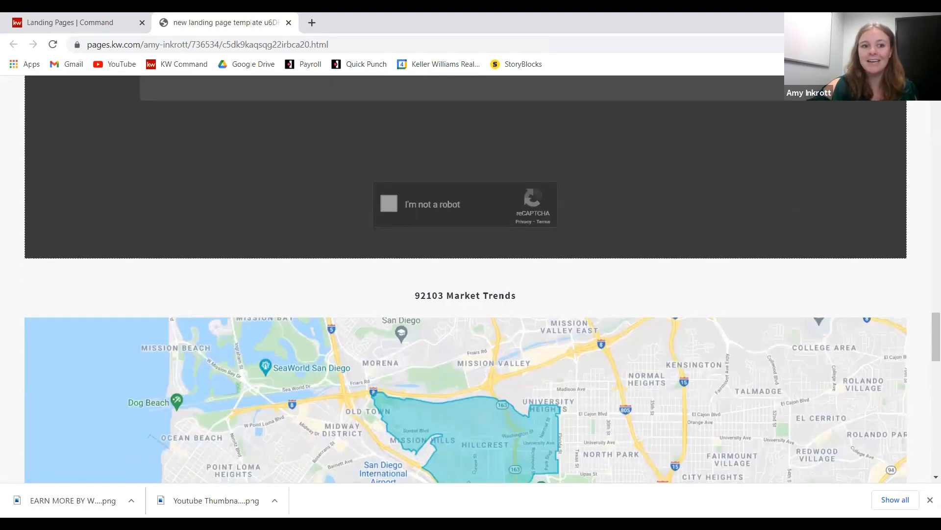
scroll(610, 320, "down", 6)
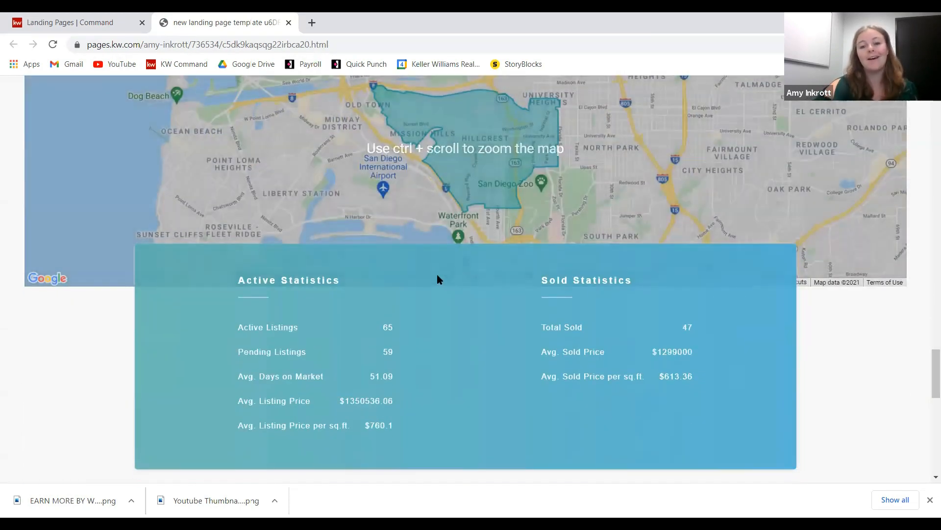
scroll(437, 276, "up", 2)
scroll(385, 133, "up", 15)
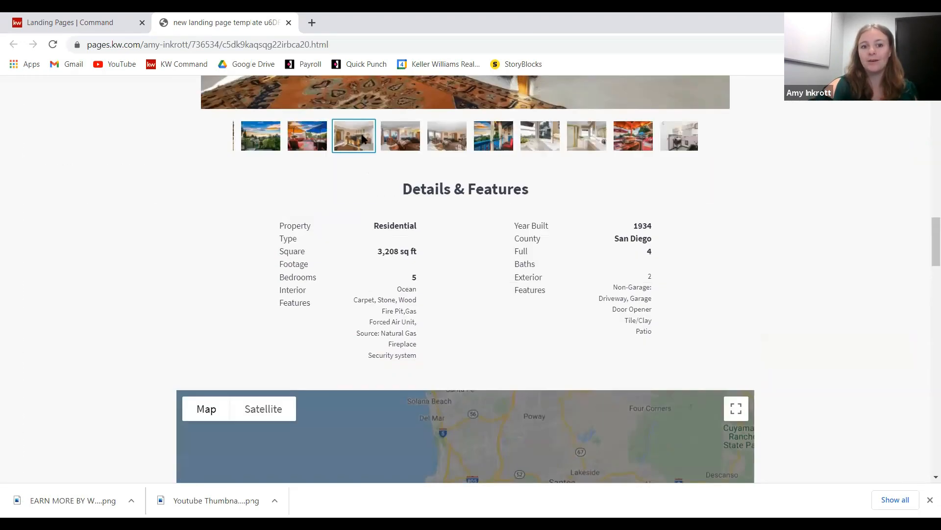
scroll(789, 313, "up", 10)
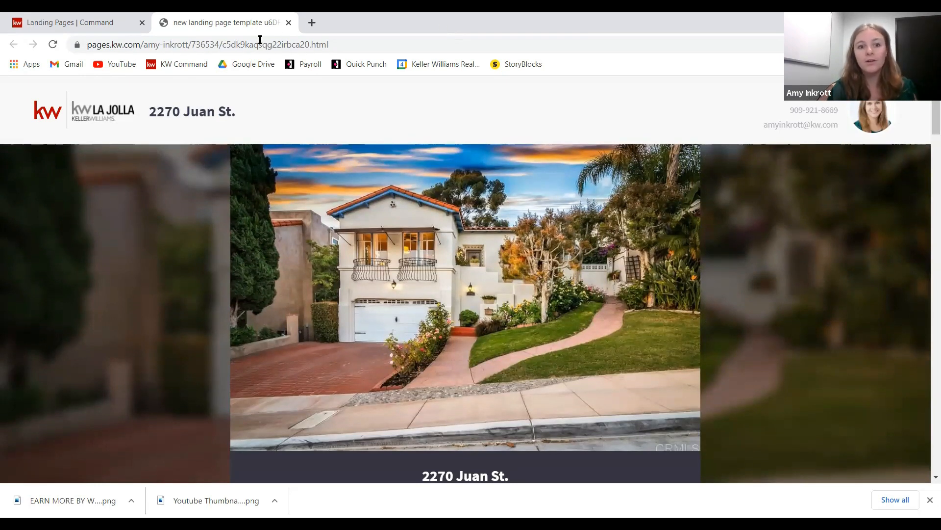
- Close the live landing page tab and switch to the Agent Site Pages list
left_click(289, 23)
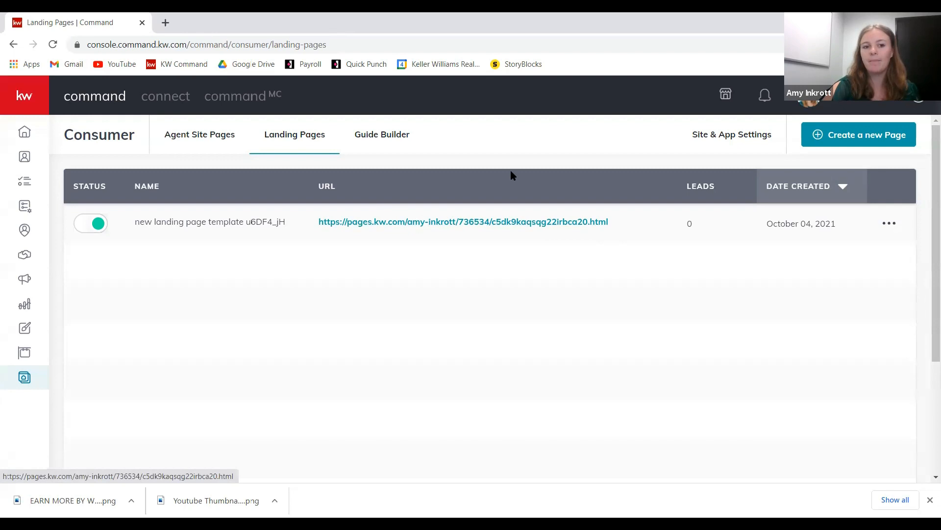
left_click(201, 143)
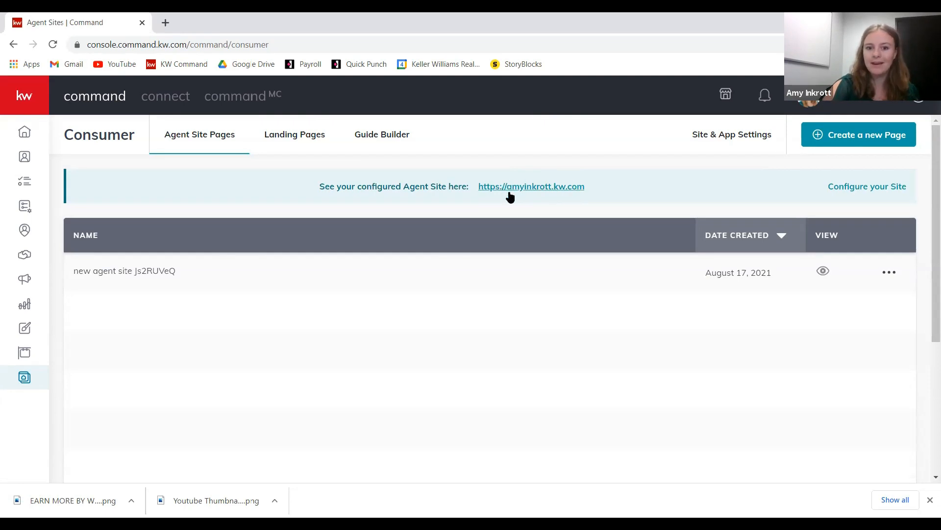
- Check the Keller Williams La Jolla agent site in a new tab, then return to Command's landing pages
left_click(538, 191)
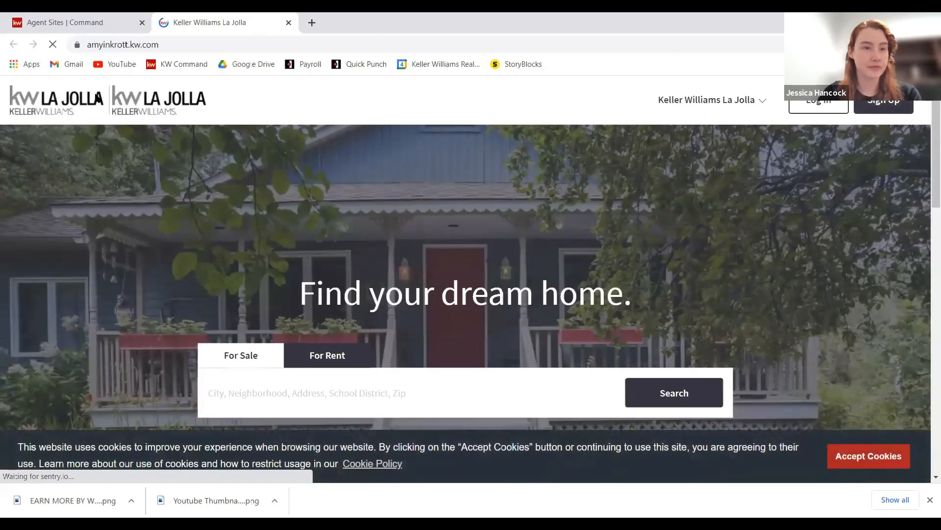
left_click(758, 102)
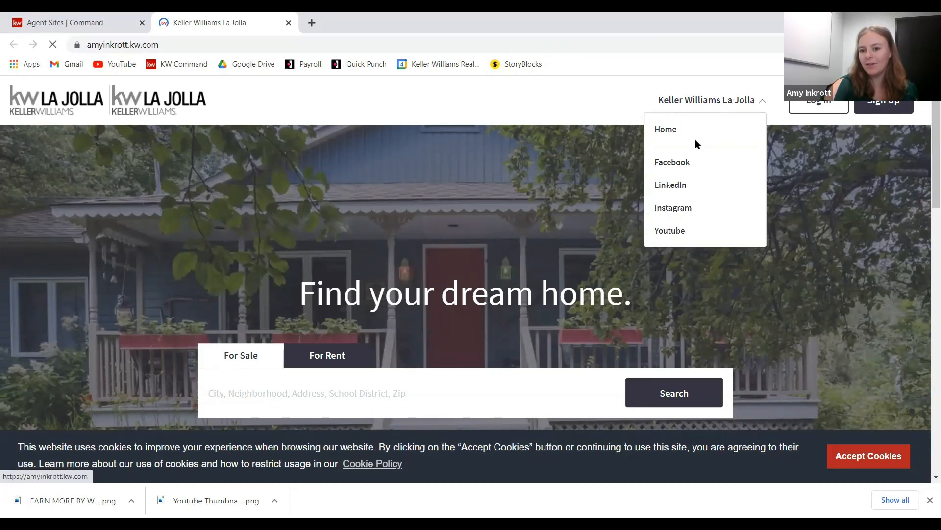
scroll(703, 267, "down", 2)
scroll(692, 225, "up", 2)
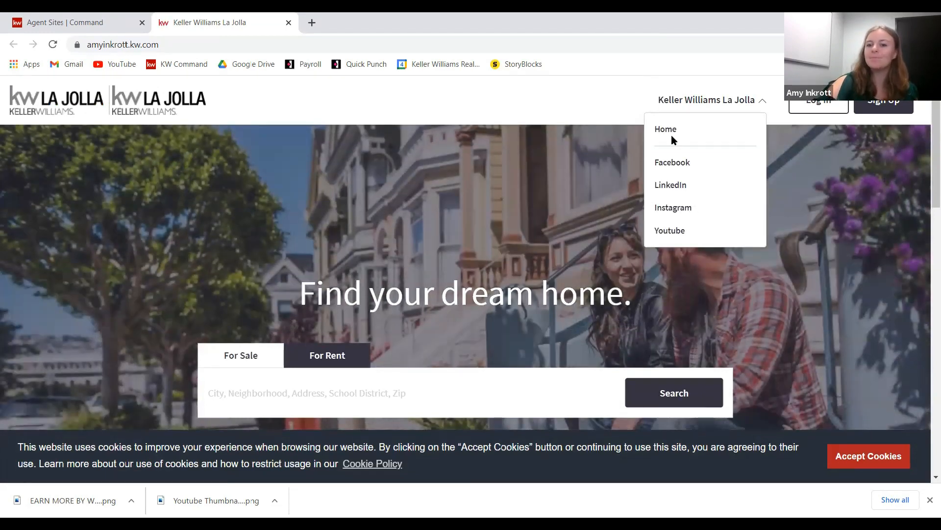
left_click(79, 20)
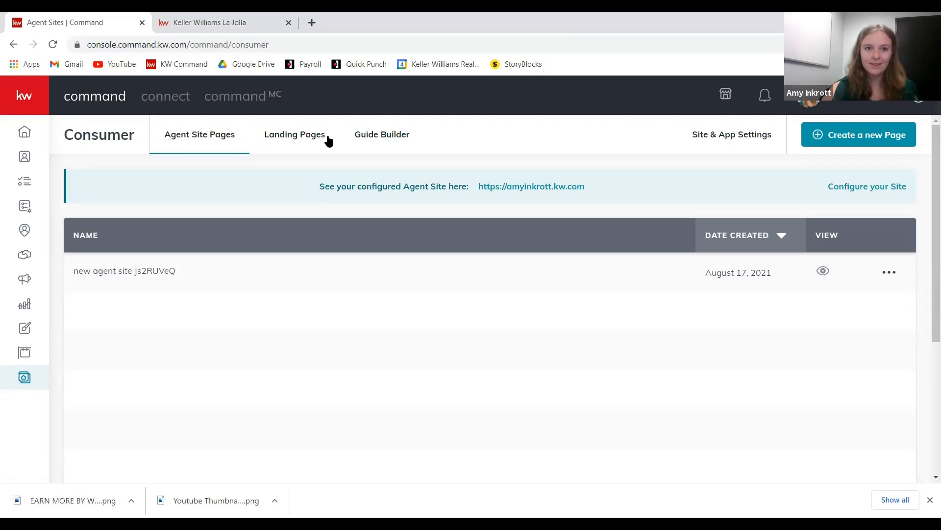
left_click(296, 140)
- Preview the landing page's public link in a new tab, then select its full URL in Command
left_click(525, 215)
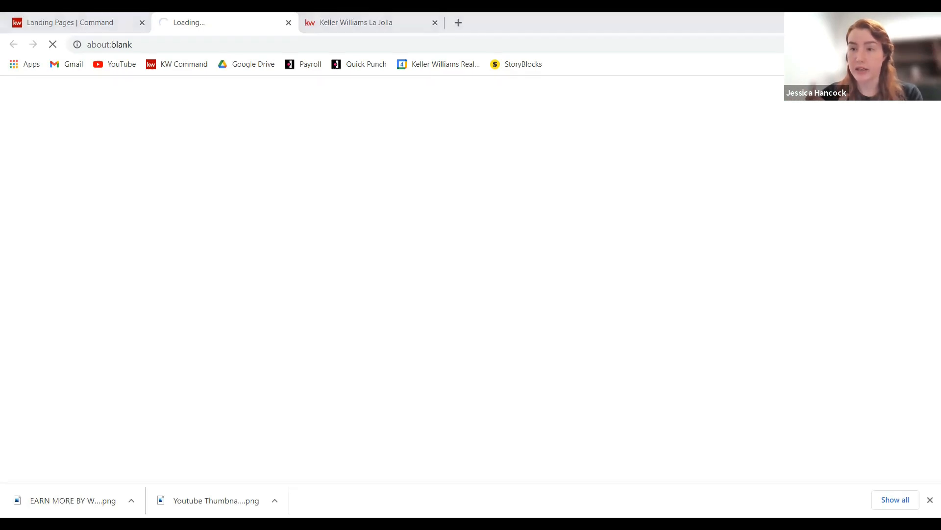
left_click(357, 31)
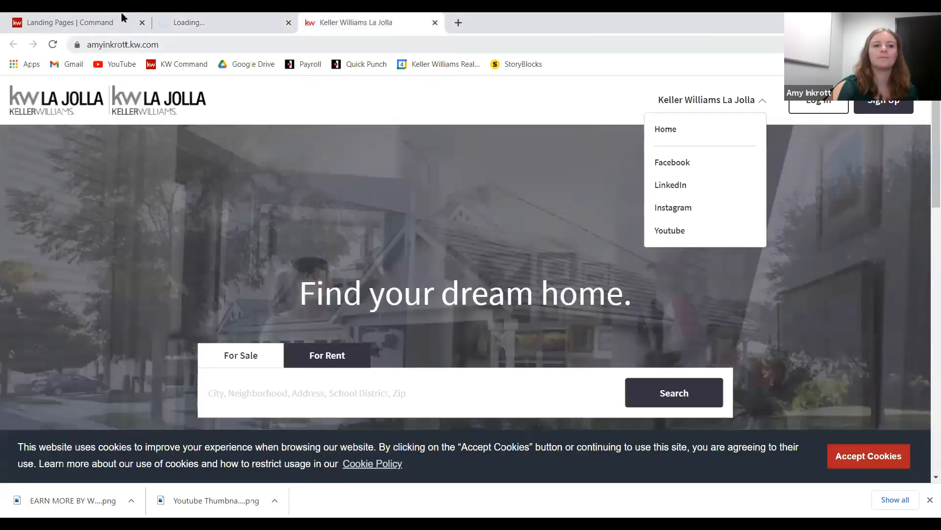
left_click(112, 23)
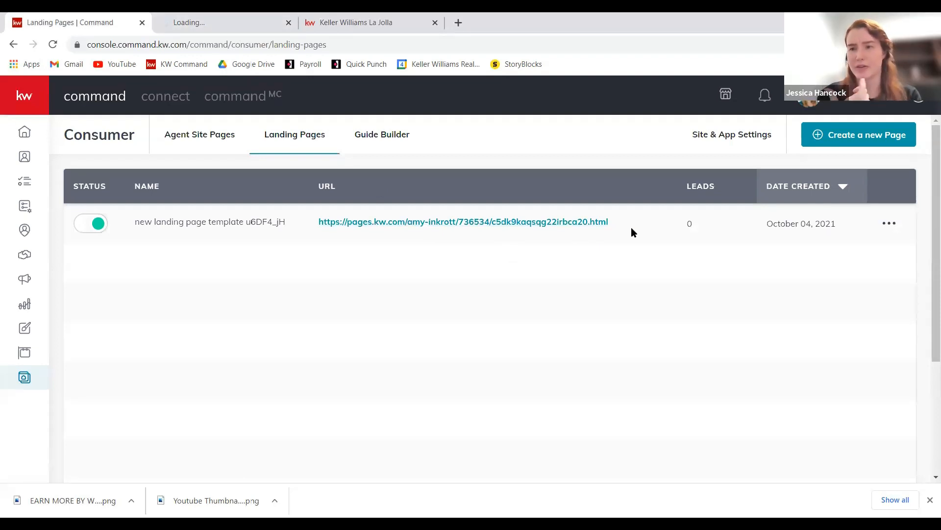
left_click_drag(631, 228, 318, 222)
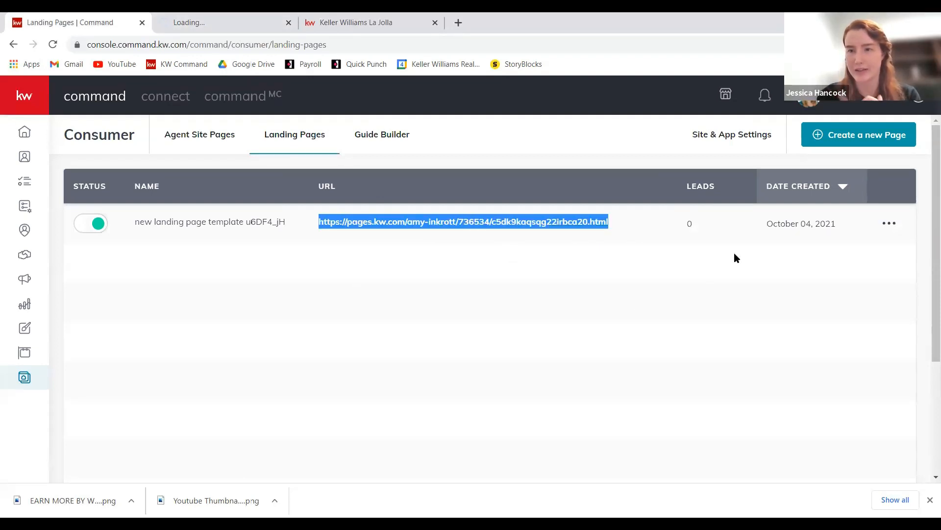
- Open the landing page row's actions and choose to customize its URL
left_click(890, 227)
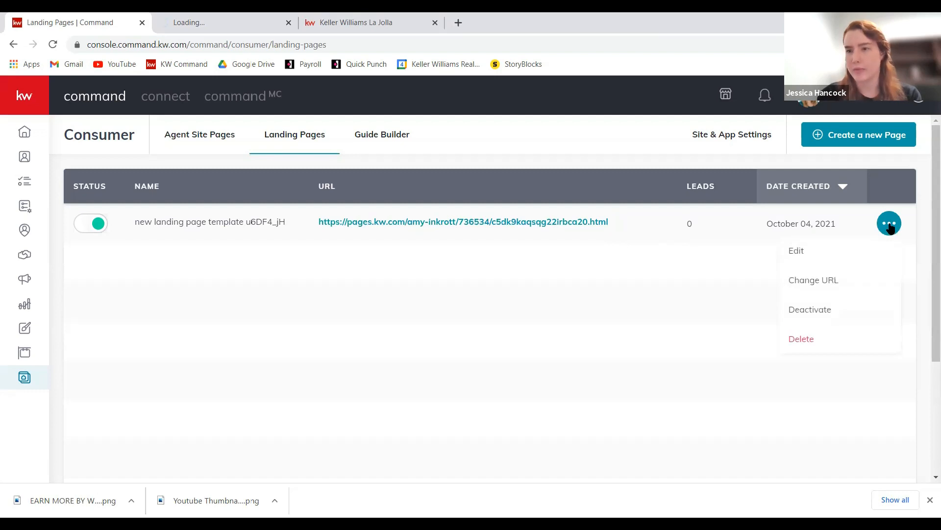
left_click(673, 288)
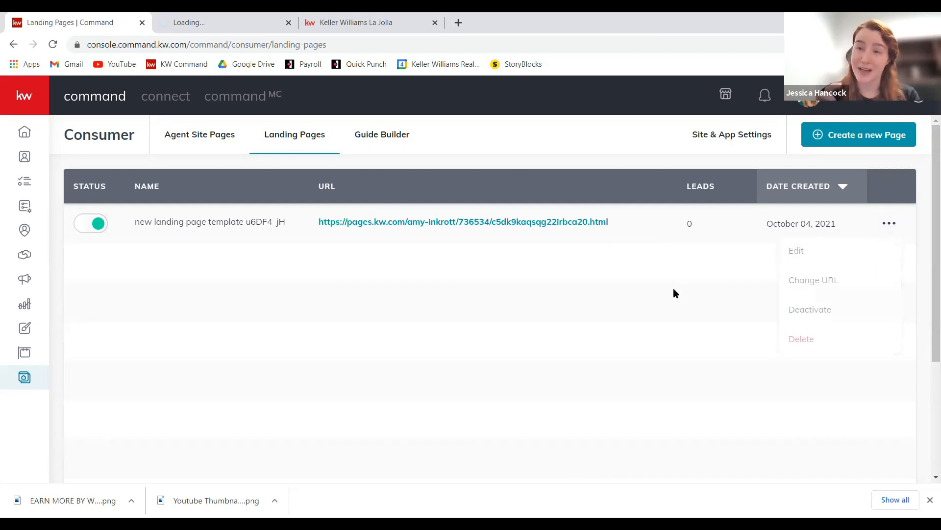
left_click(889, 223)
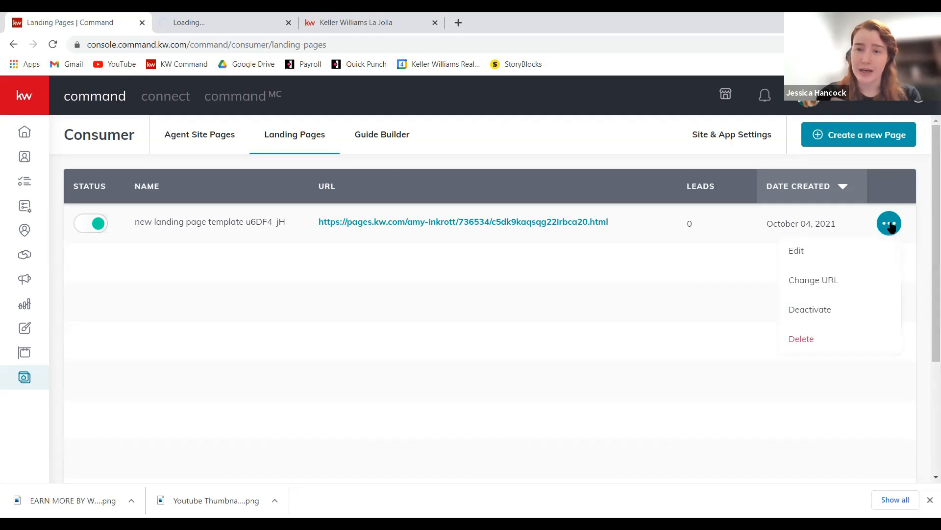
left_click(829, 280)
left_click_drag(551, 256, 381, 258)
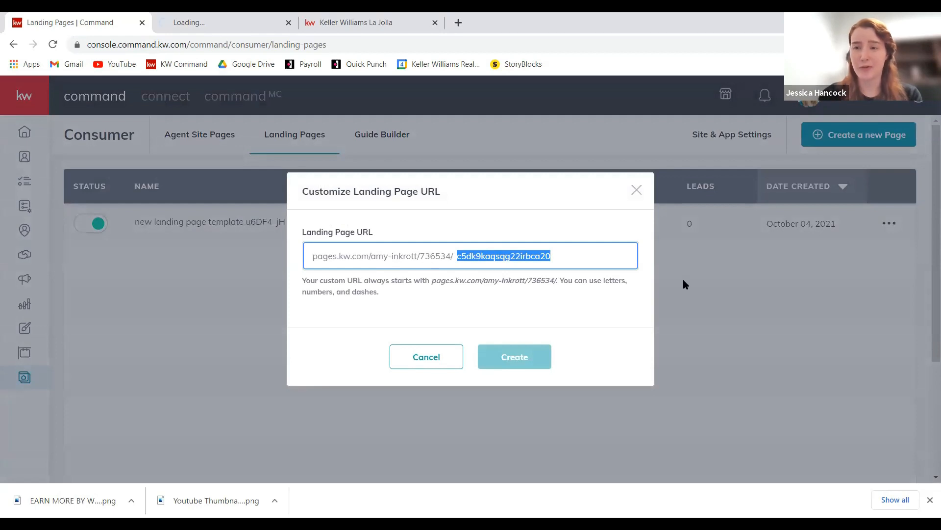
key("BackSpace")
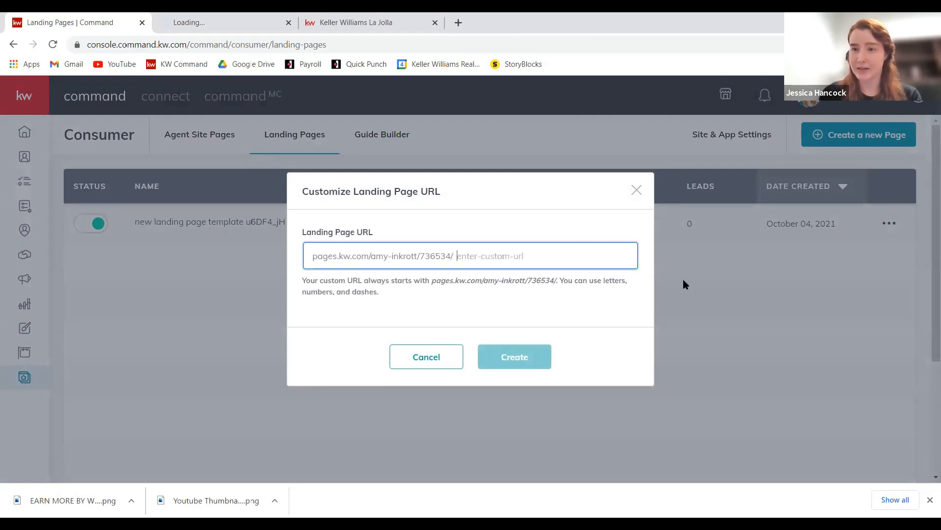
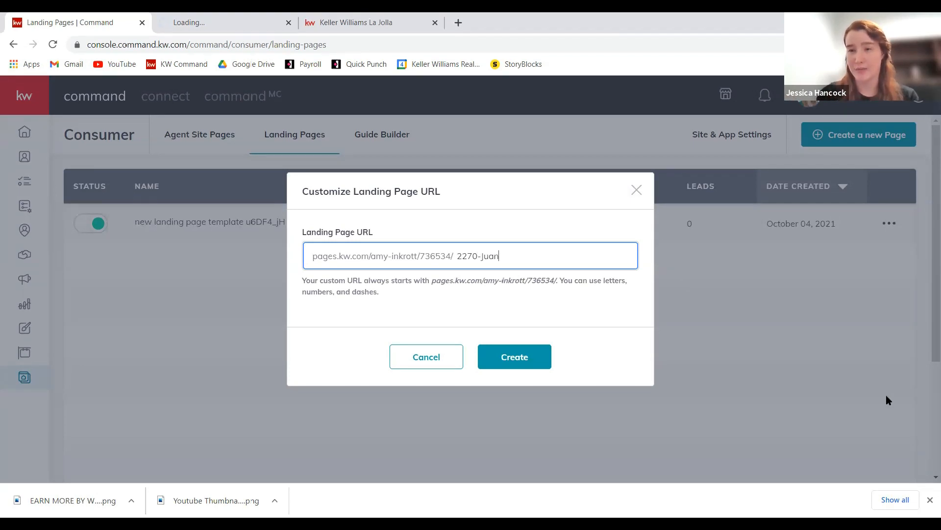
left_click(534, 364)
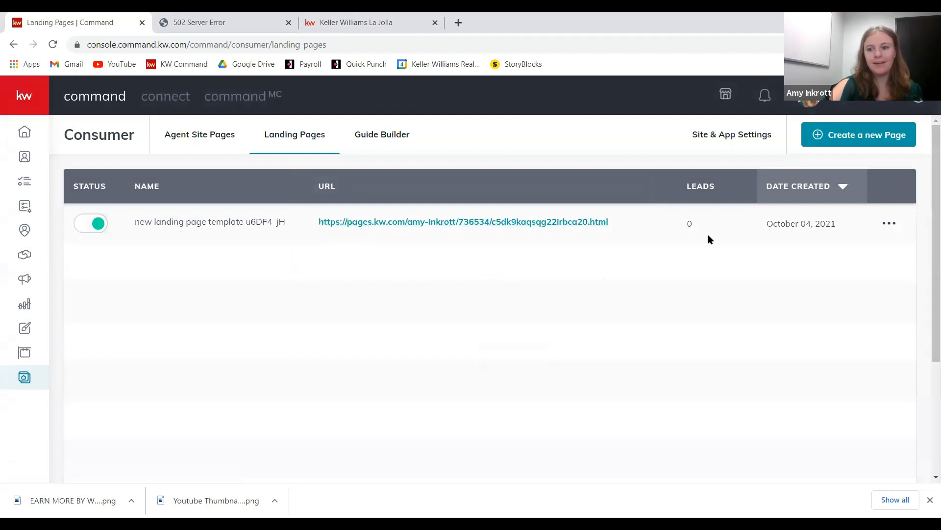
left_click(881, 226)
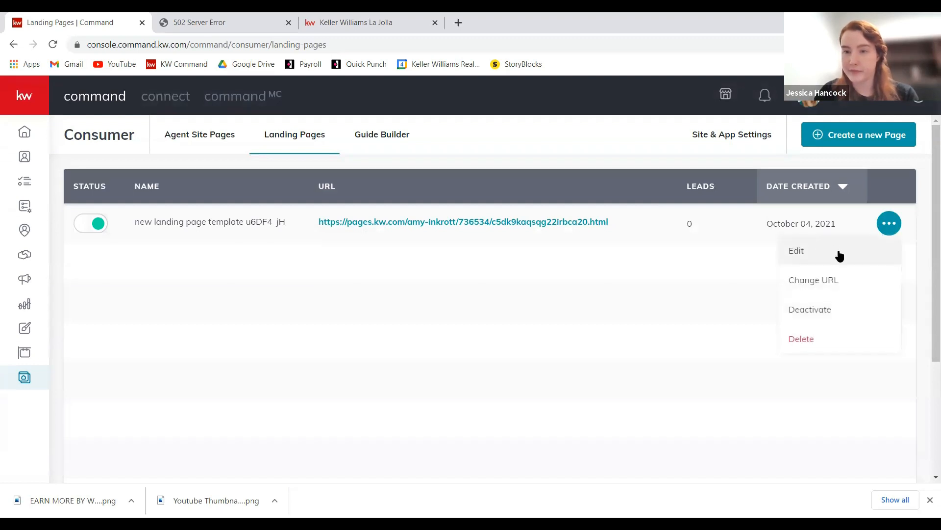
- Open the landing page in the editor and delete its Lead Form section
left_click(839, 255)
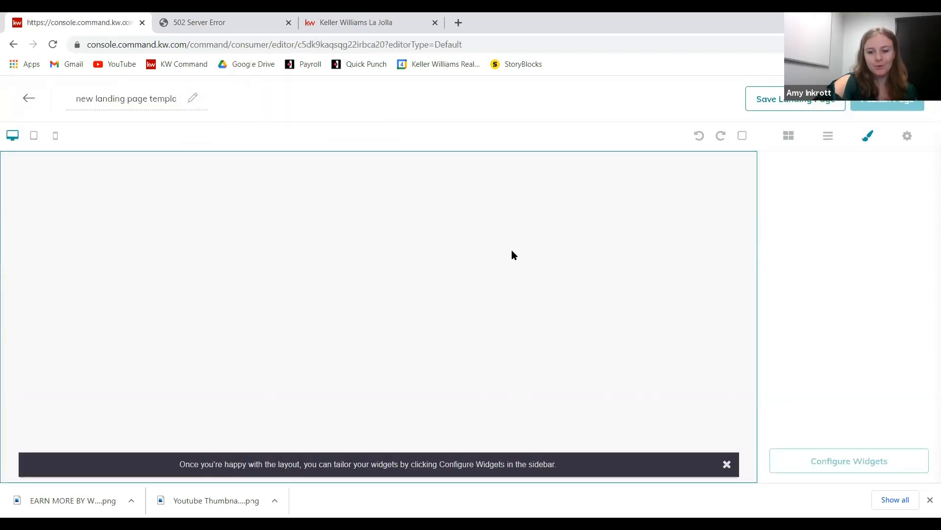
scroll(493, 225, "down", 7)
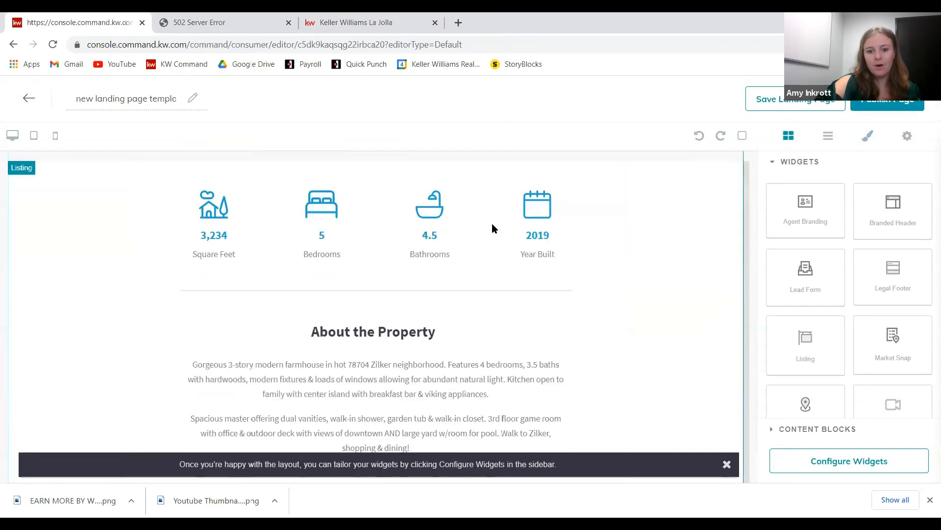
scroll(492, 222, "down", 5)
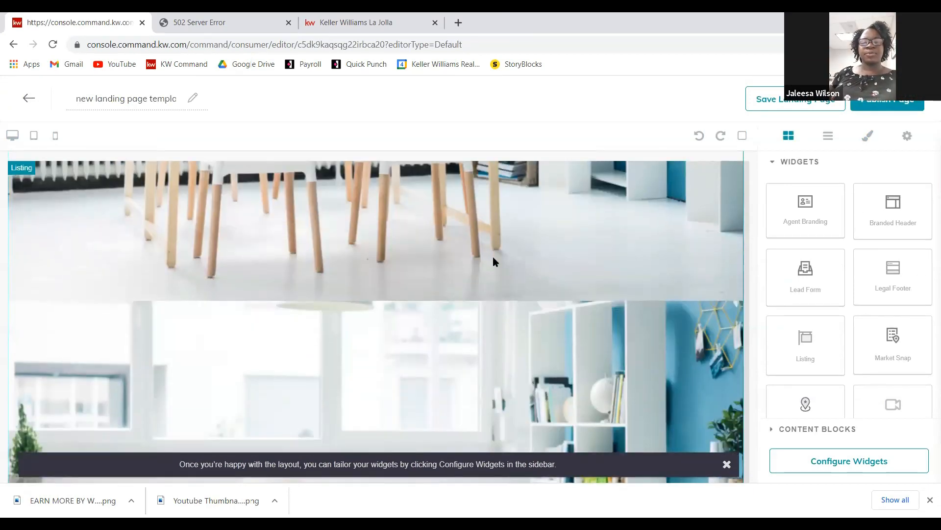
scroll(581, 304, "down", 8)
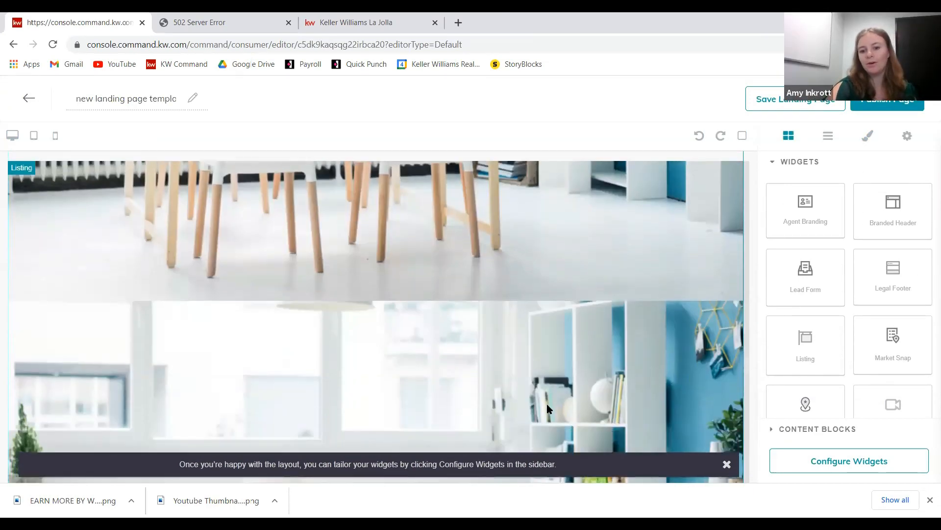
scroll(541, 396, "down", 10)
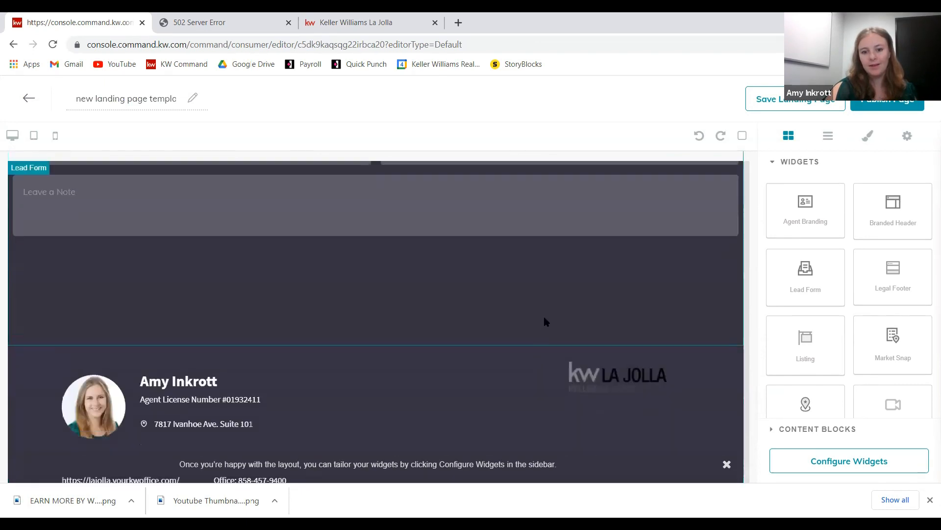
left_click(621, 349)
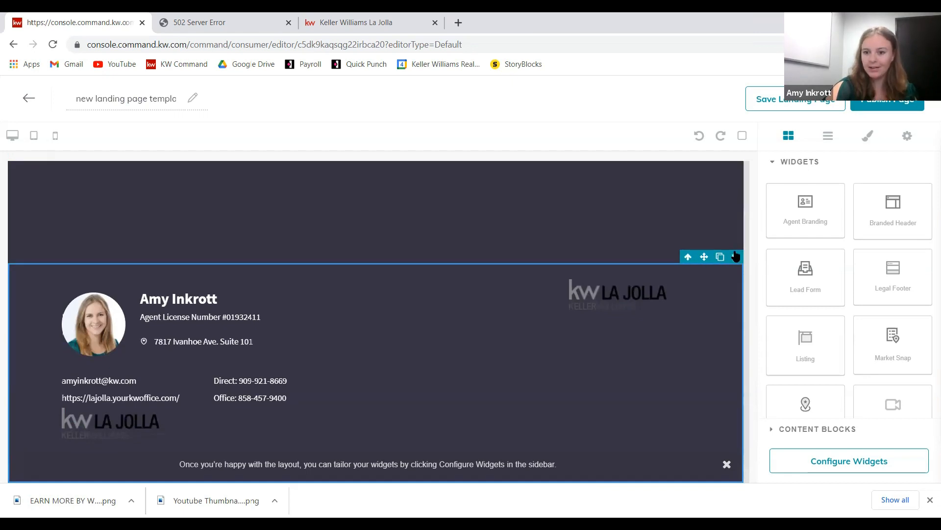
scroll(588, 333, "up", 6)
left_click(674, 299)
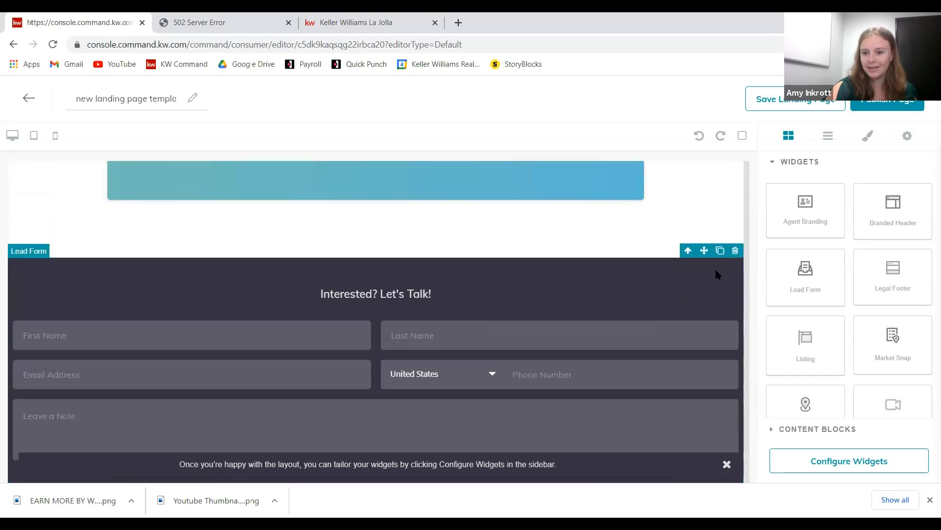
left_click(735, 251)
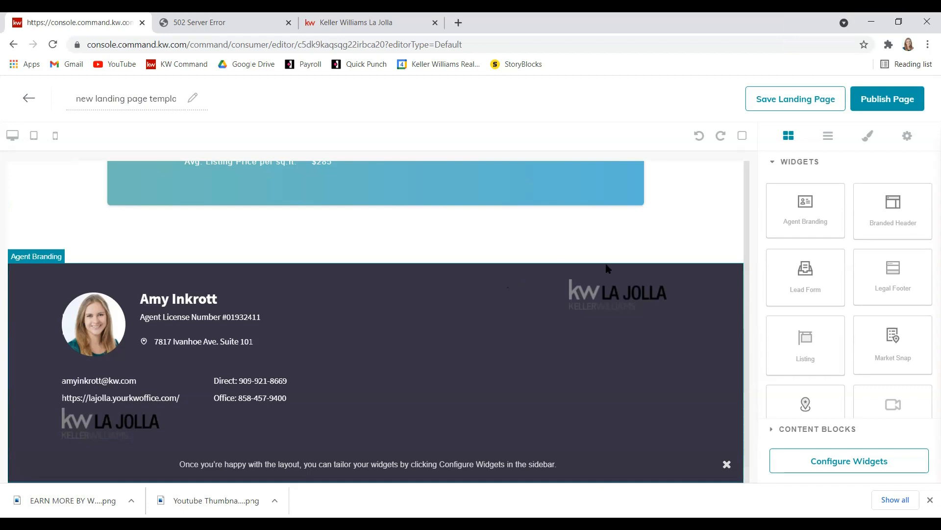
left_click(889, 103)
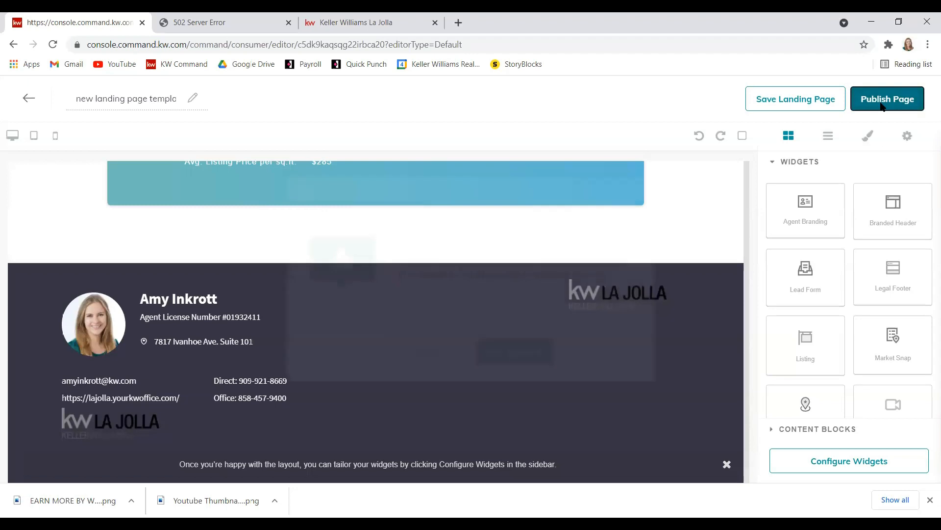
- Confirm updating the already active landing page, then close the 502 Server Error tab
left_click(545, 346)
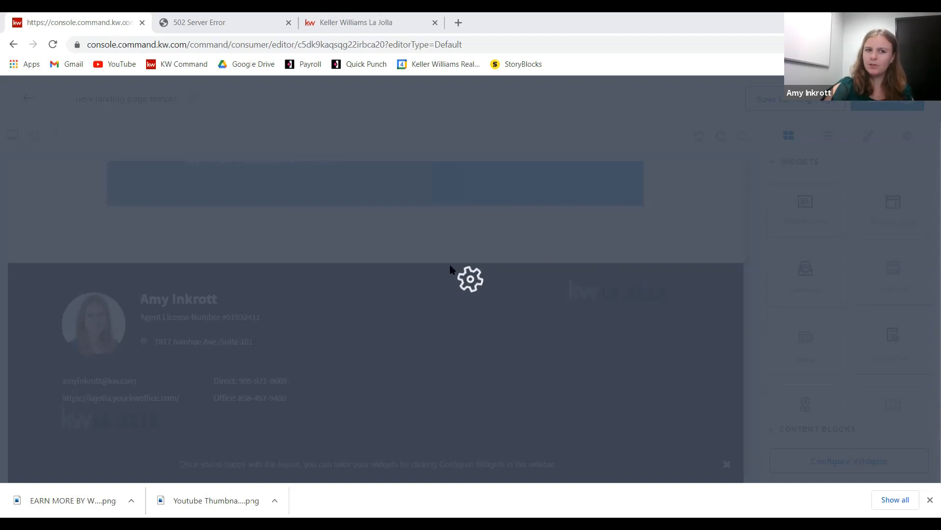
left_click(288, 23)
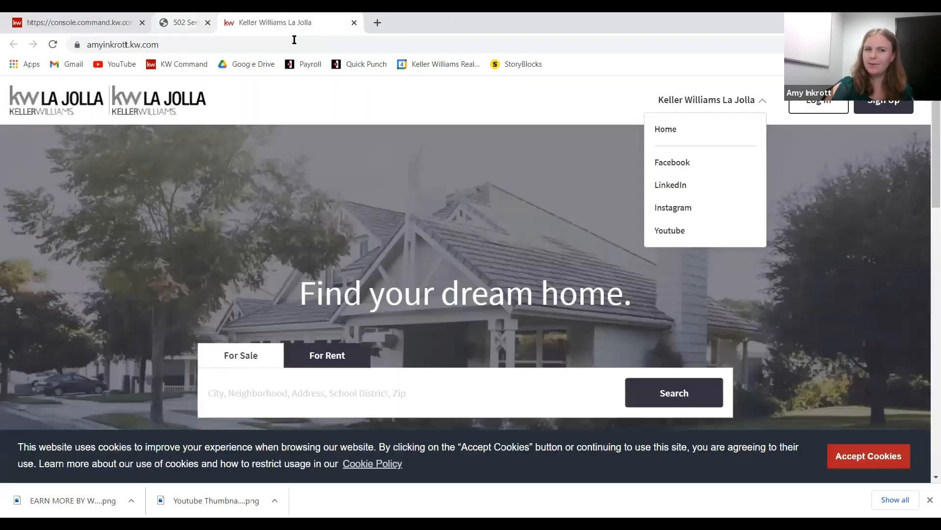
- Close the Keller Williams La Jolla agent website tab, leaving only Command's Agent Site Pages
left_click(118, 24)
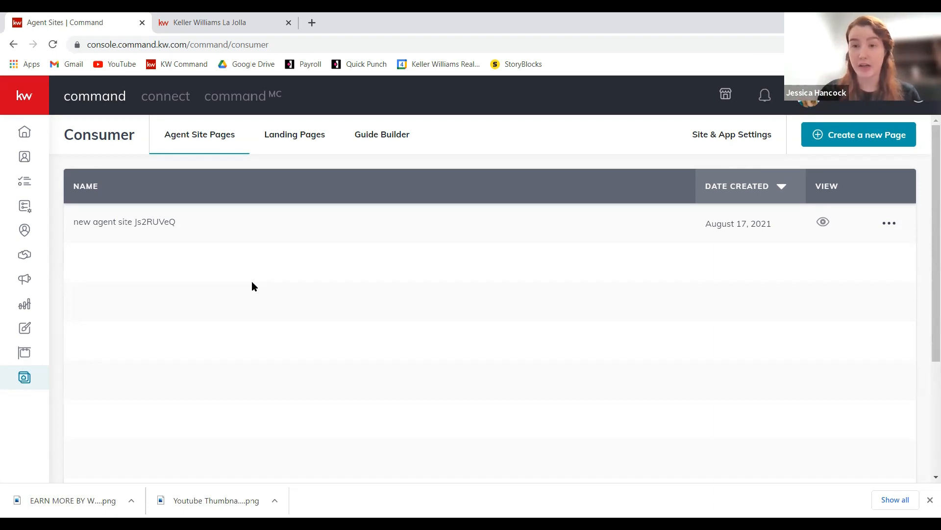
left_click(196, 27)
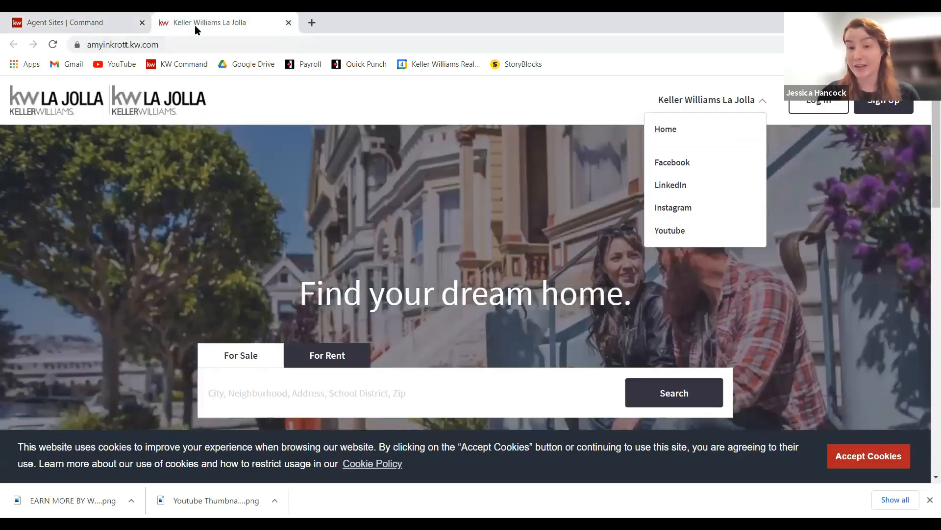
left_click(289, 23)
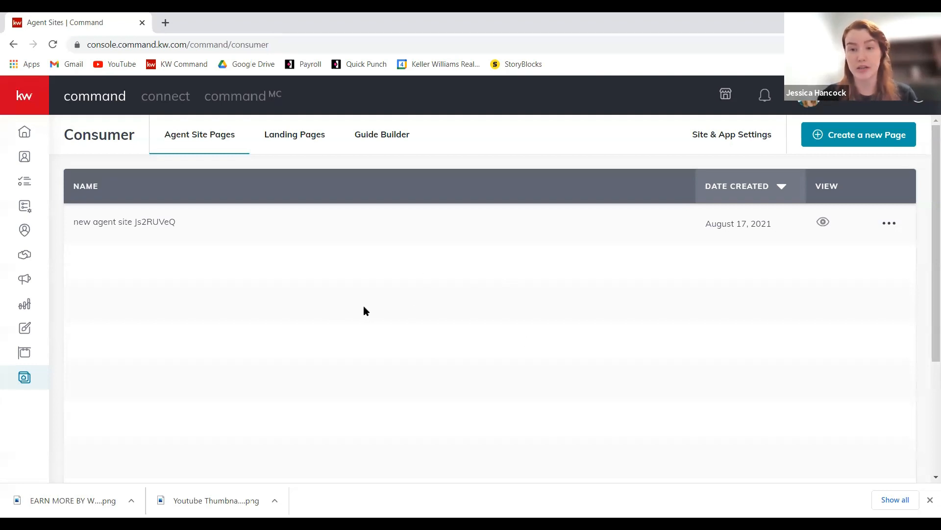
left_click_drag(188, 216, 228, 261)
left_click(227, 261)
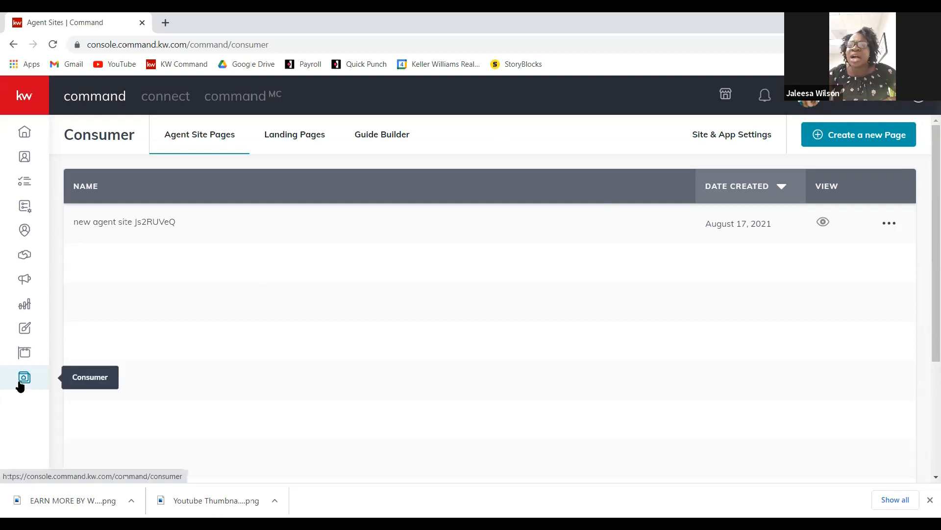
- Open Site & App Settings for the agent site and go to its URL settings
left_click(731, 136)
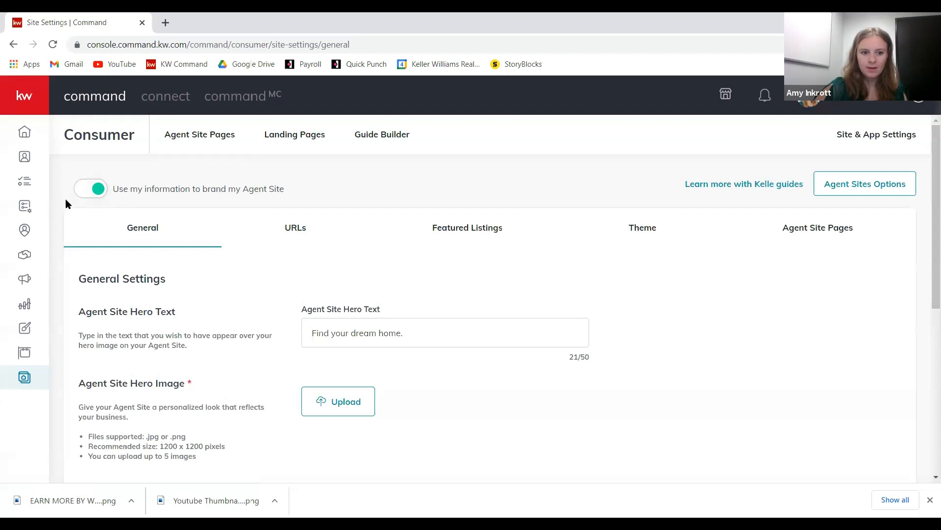
scroll(323, 212, "down", 3)
scroll(605, 213, "up", 1)
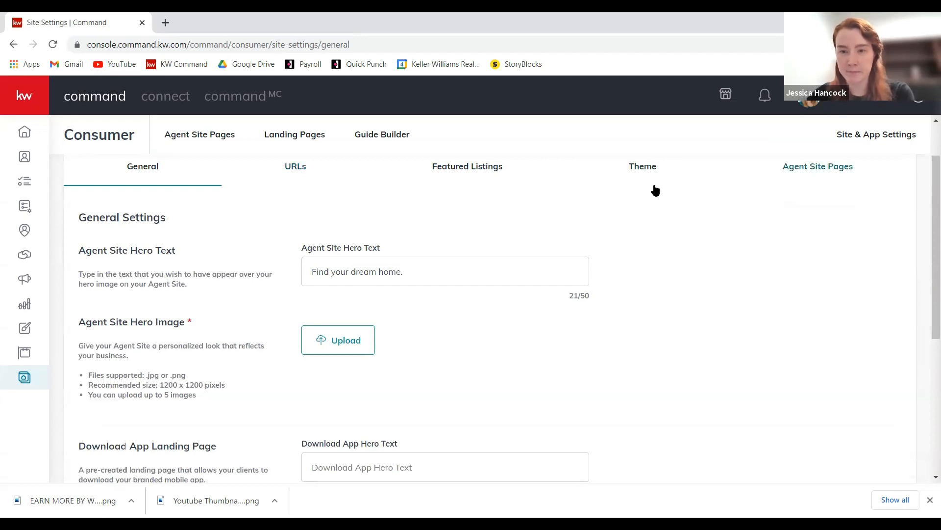
scroll(654, 190, "up", 1)
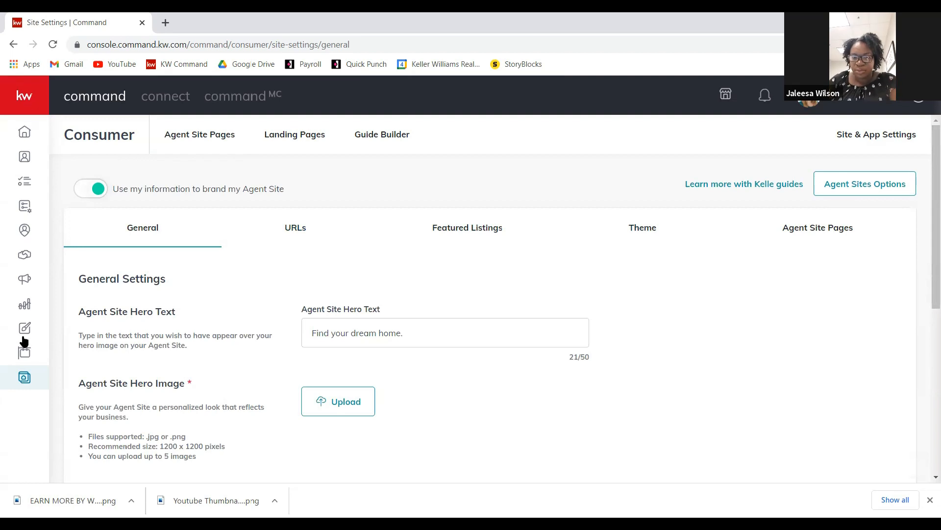
left_click(24, 383)
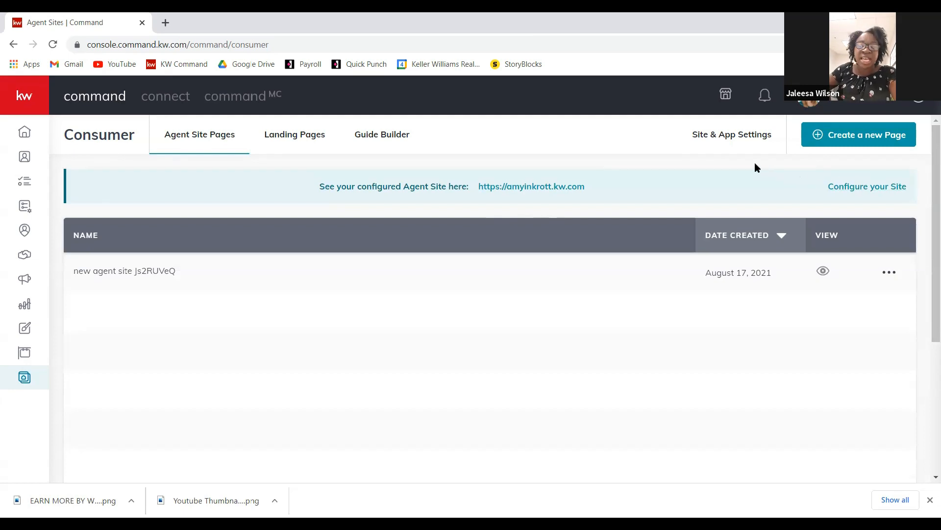
left_click(750, 137)
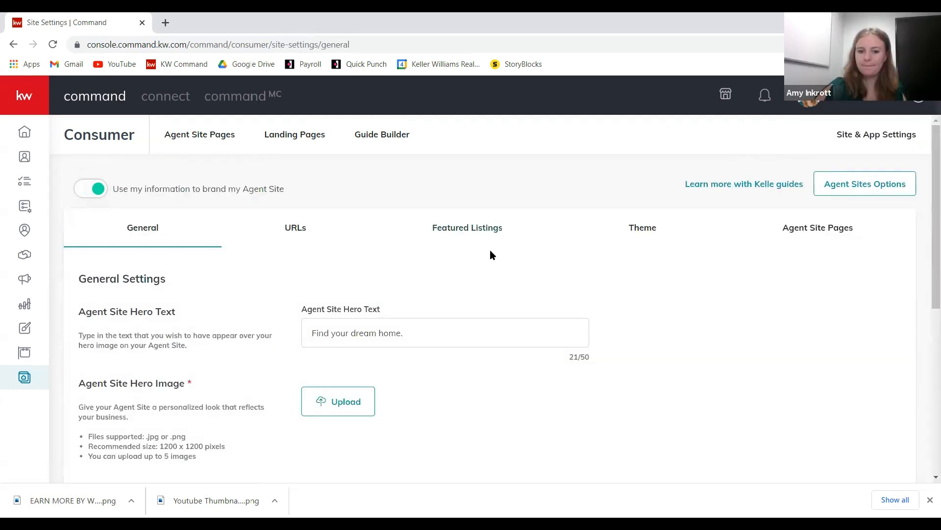
scroll(490, 249, "down", 1)
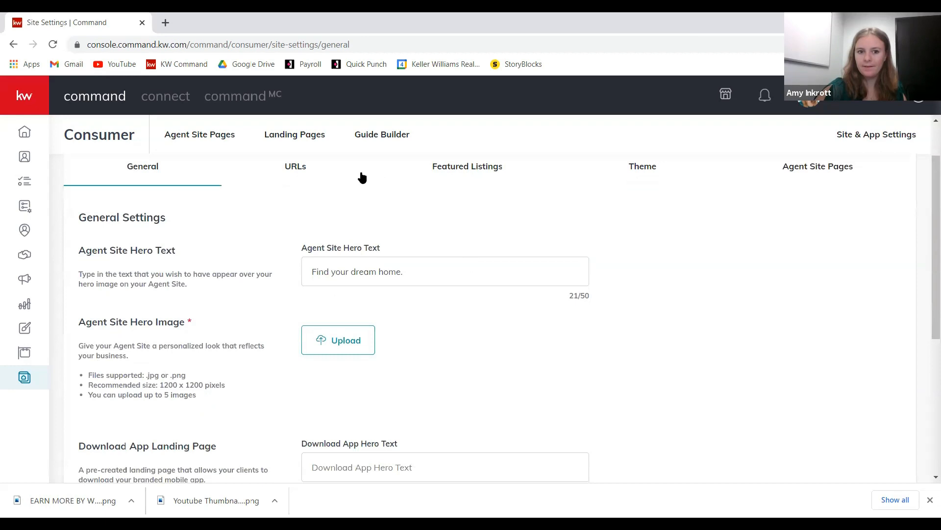
left_click(335, 167)
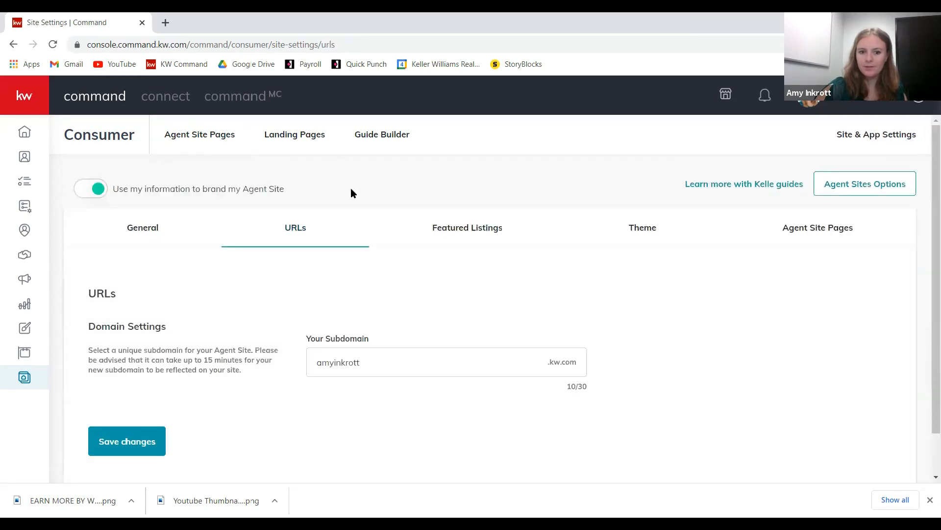
- Review the current .kw.com subdomain in the Your Subdomain field (10 of 30 characters)
left_click_drag(306, 364, 586, 367)
left_click(586, 367)
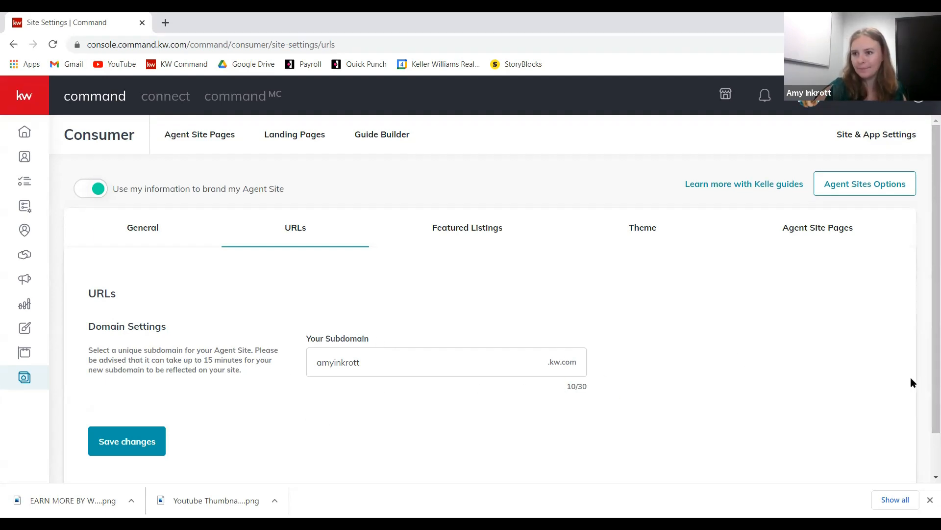
scroll(669, 325, "down", 1)
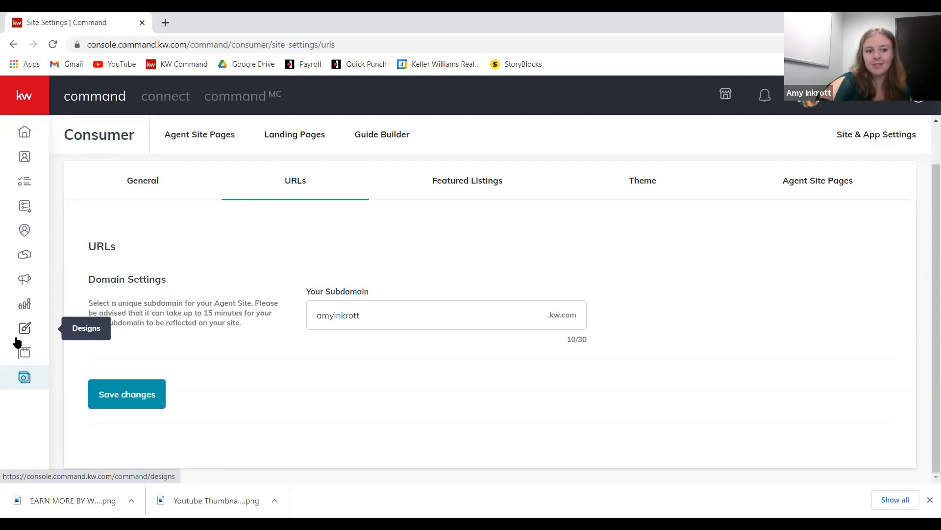
- Go to Designs and start a new design, showing the Email, Social, Print and Video types
left_click(29, 332)
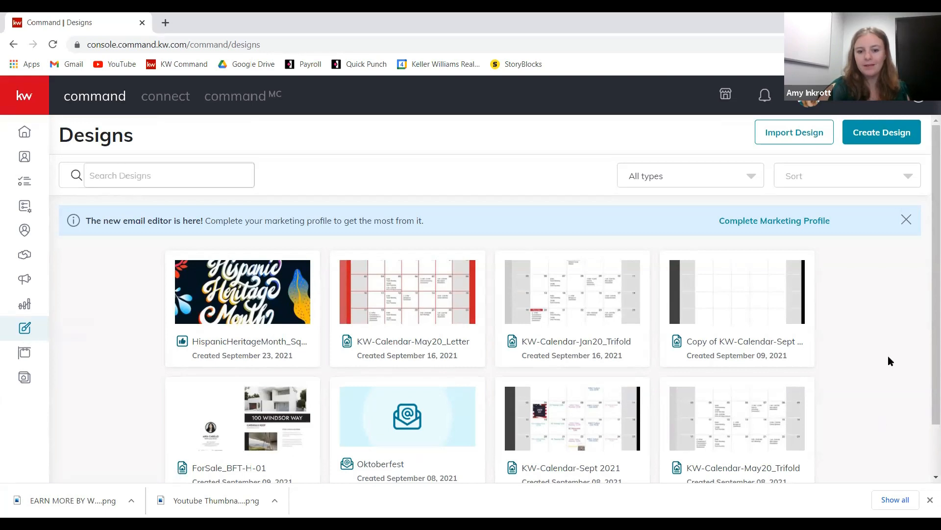
scroll(861, 290, "down", 1)
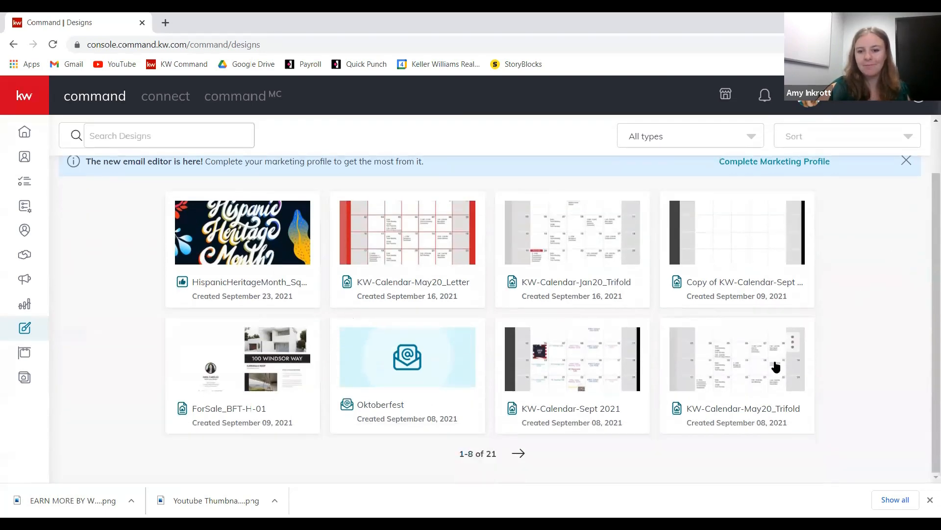
scroll(782, 348, "up", 1)
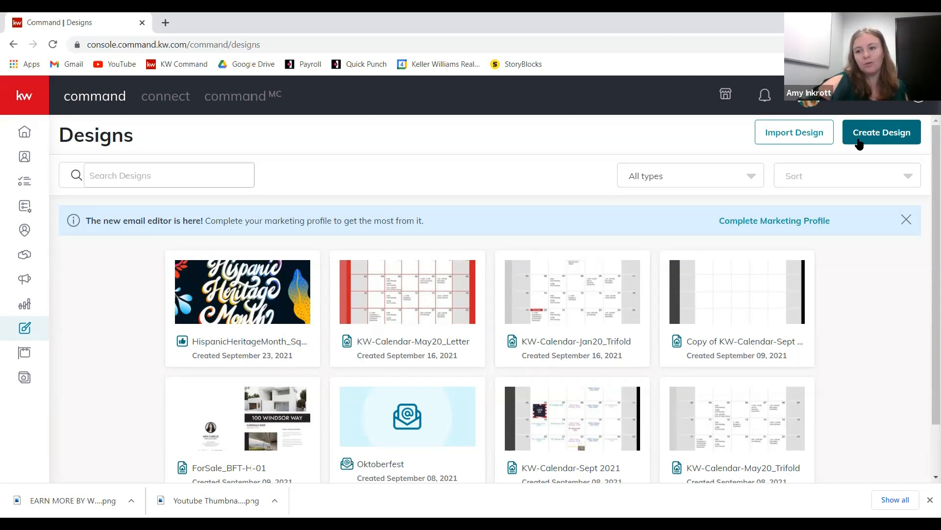
left_click(885, 131)
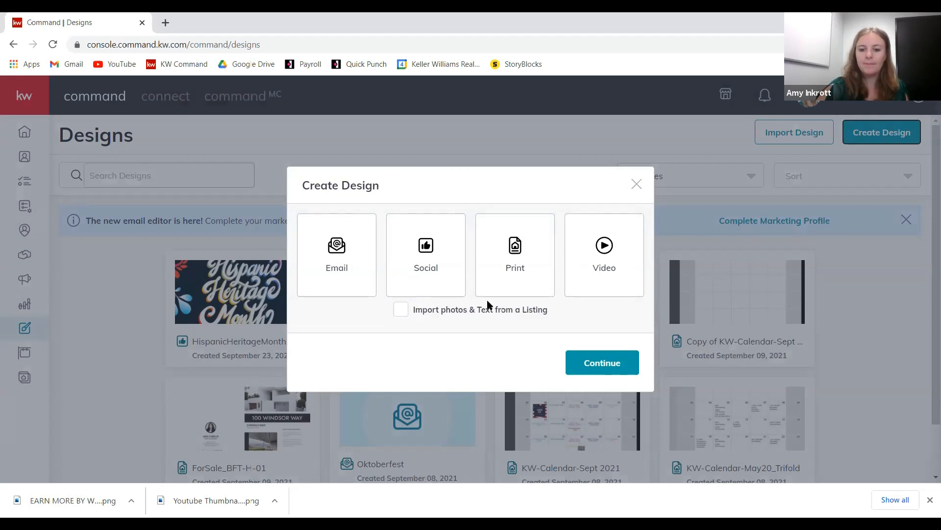
- Choose Email as the design type and continue to the KWRI email templates
left_click(366, 282)
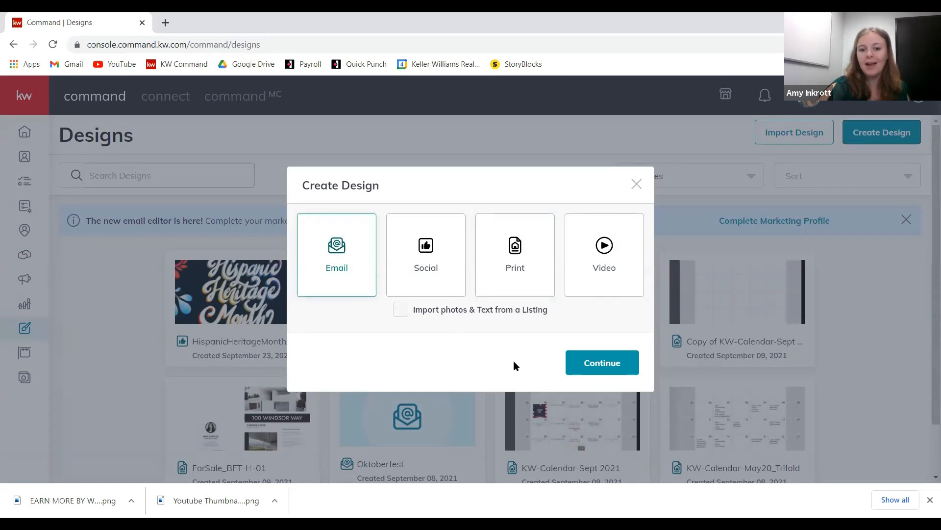
left_click(597, 363)
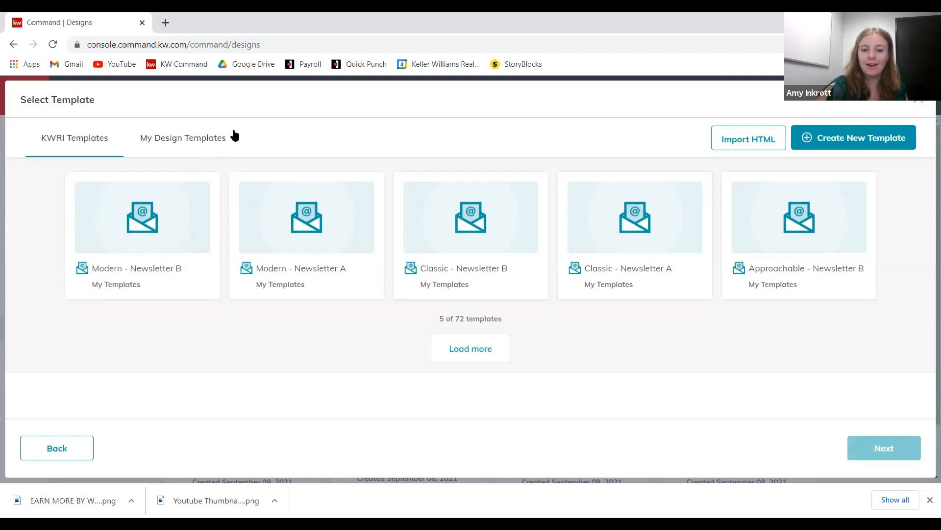
left_click(194, 140)
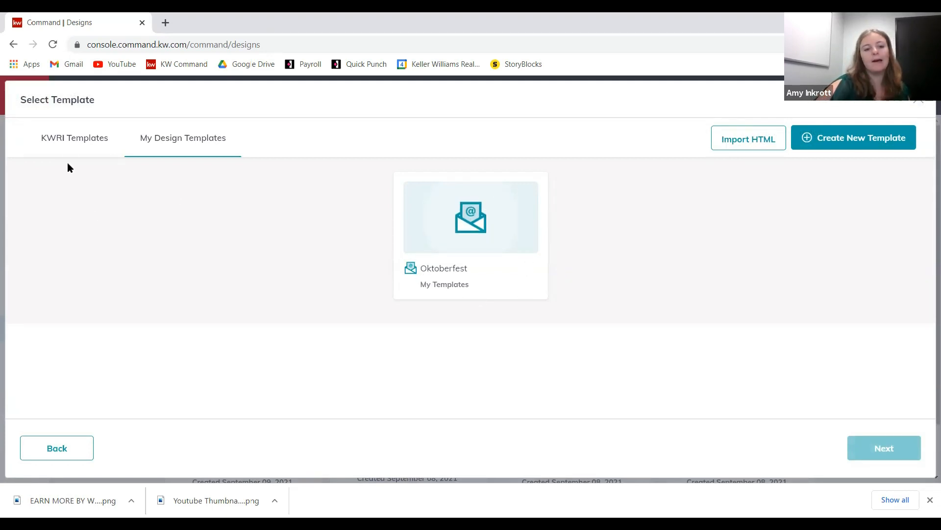
left_click(73, 147)
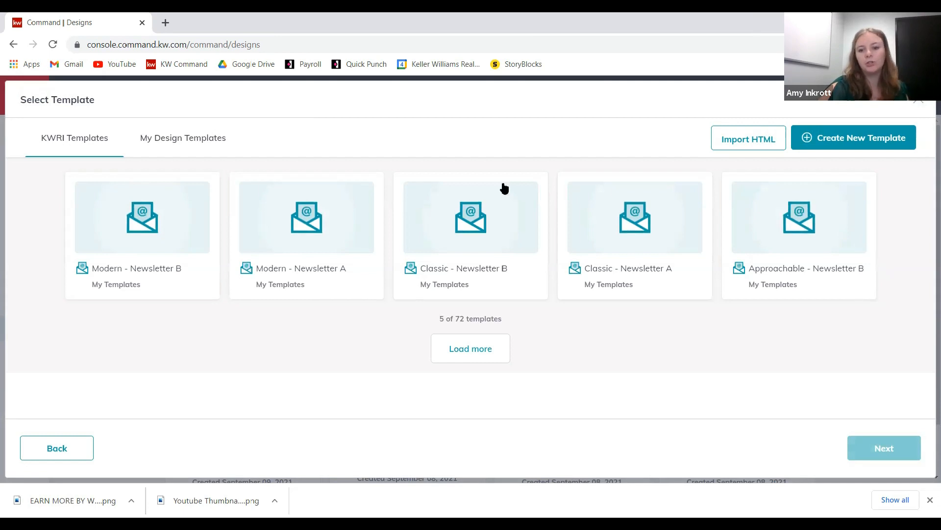
- Load more KWRI templates and open the third Luxury - Open House template in the editor
left_click(475, 351)
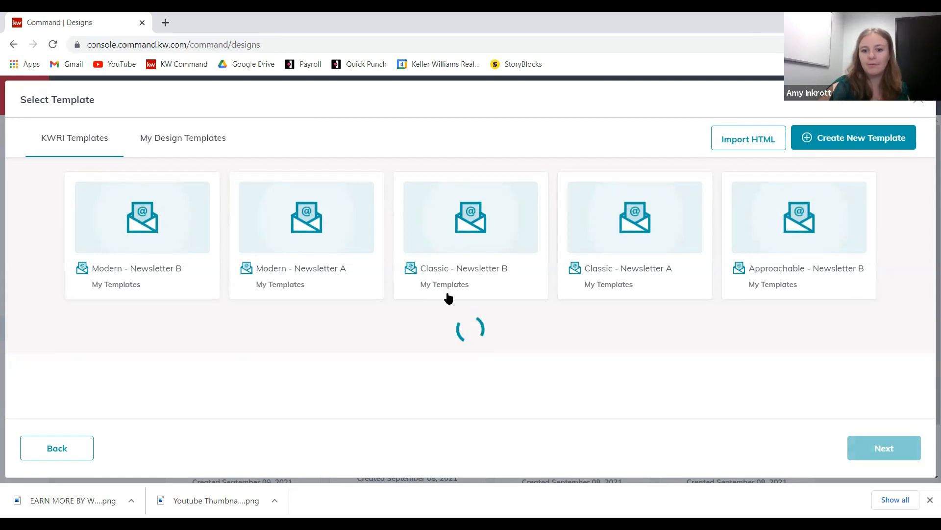
scroll(447, 257, "down", 2)
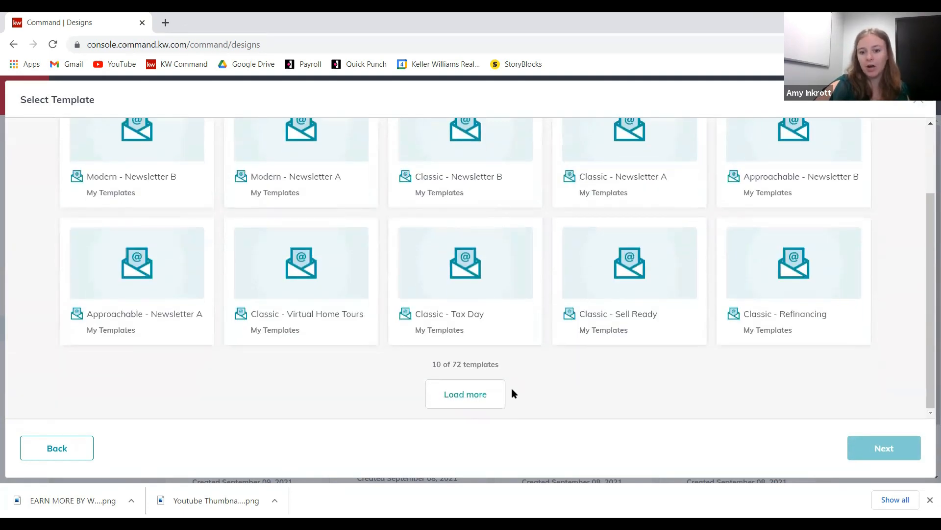
left_click(492, 391)
scroll(532, 252, "down", 3)
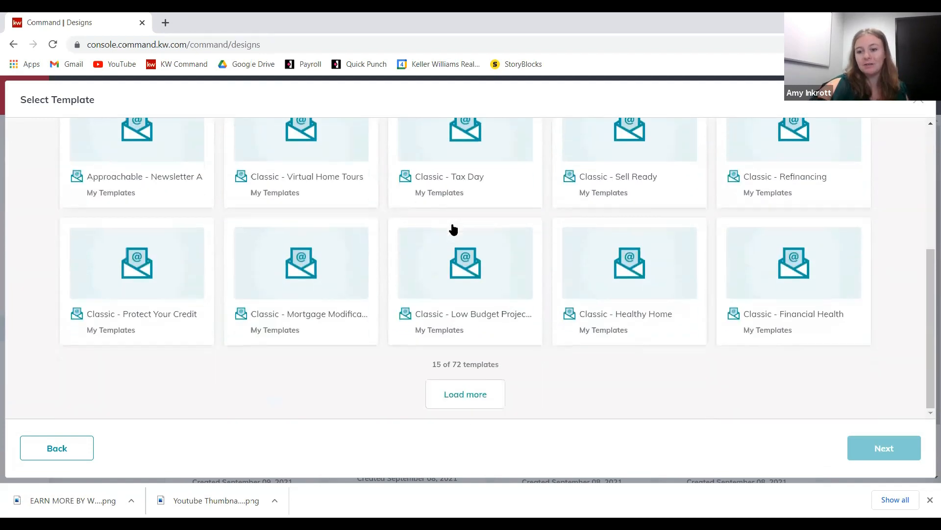
left_click(472, 392)
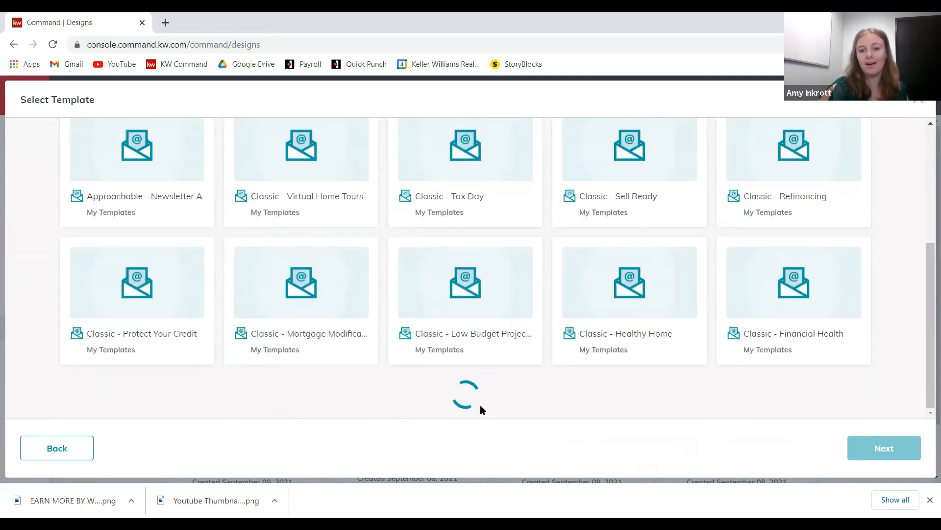
scroll(419, 395, "down", 3)
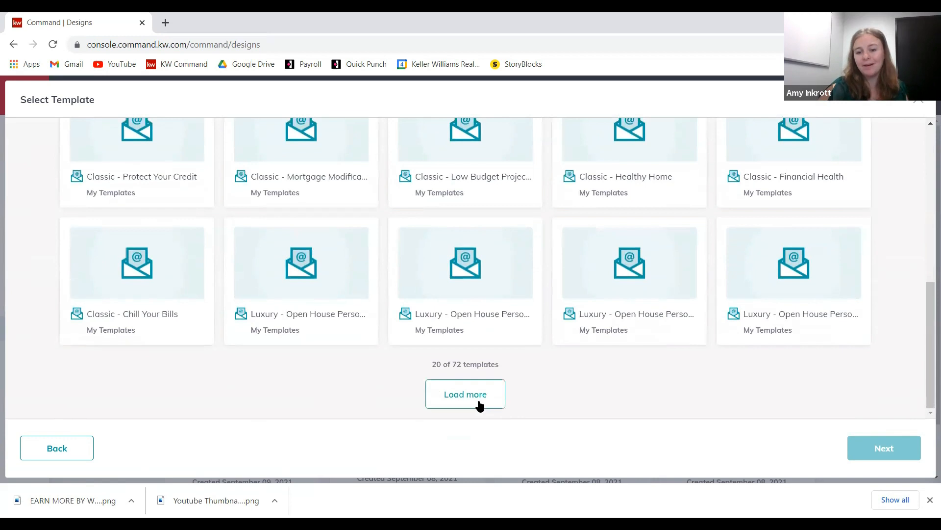
scroll(164, 244, "up", 3)
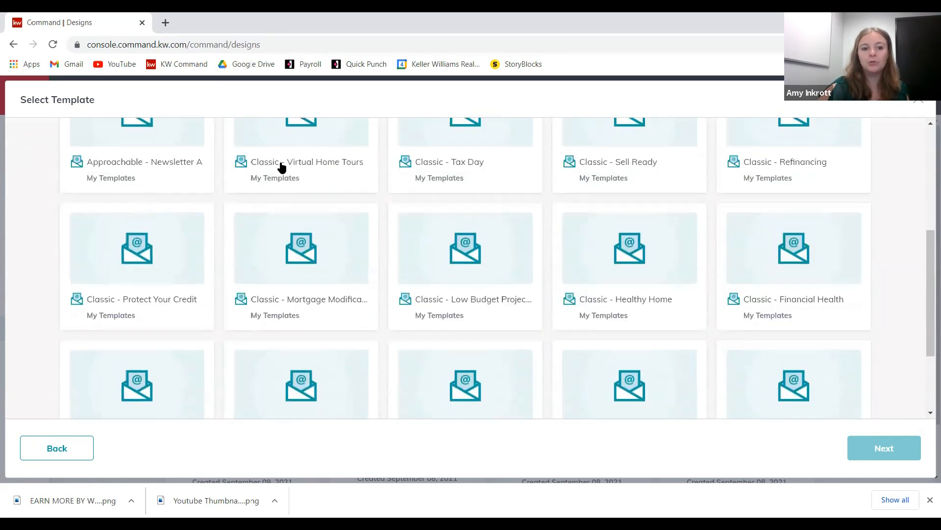
scroll(195, 254, "up", 5)
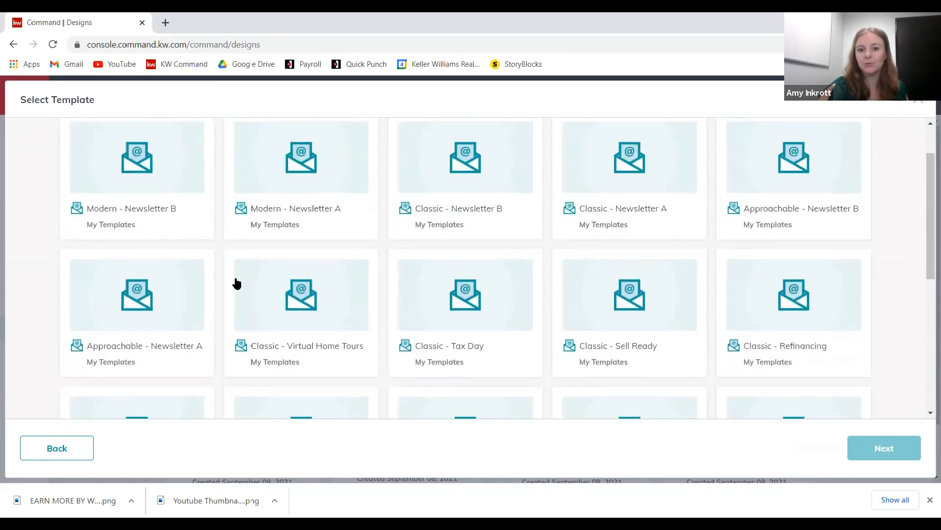
scroll(515, 242, "down", 8)
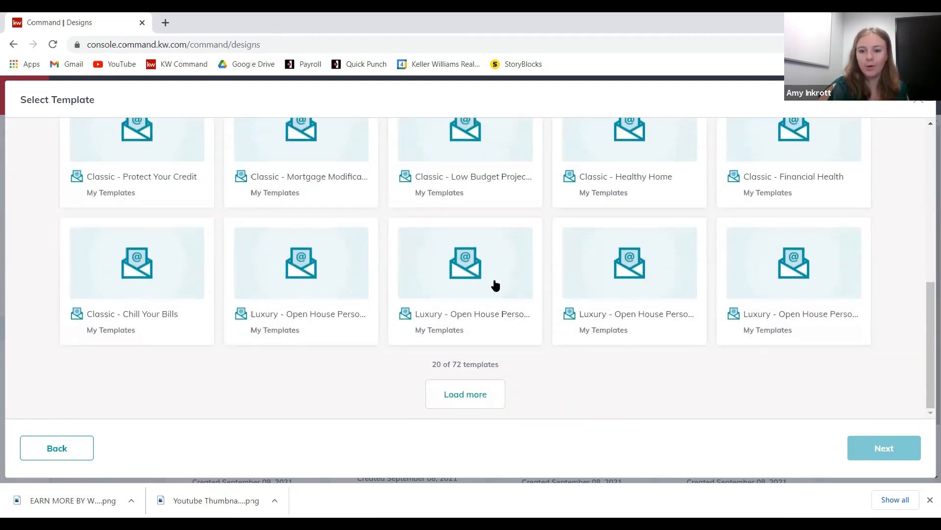
left_click(483, 264)
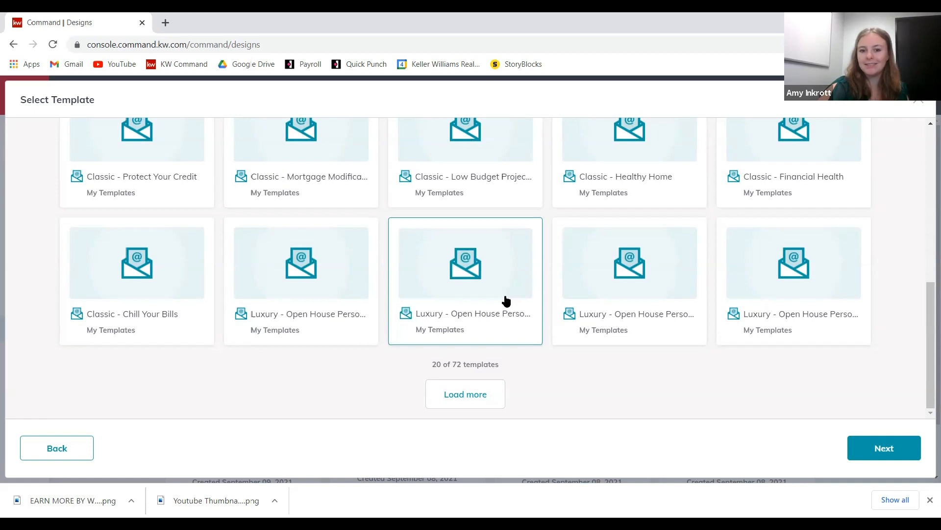
left_click(882, 447)
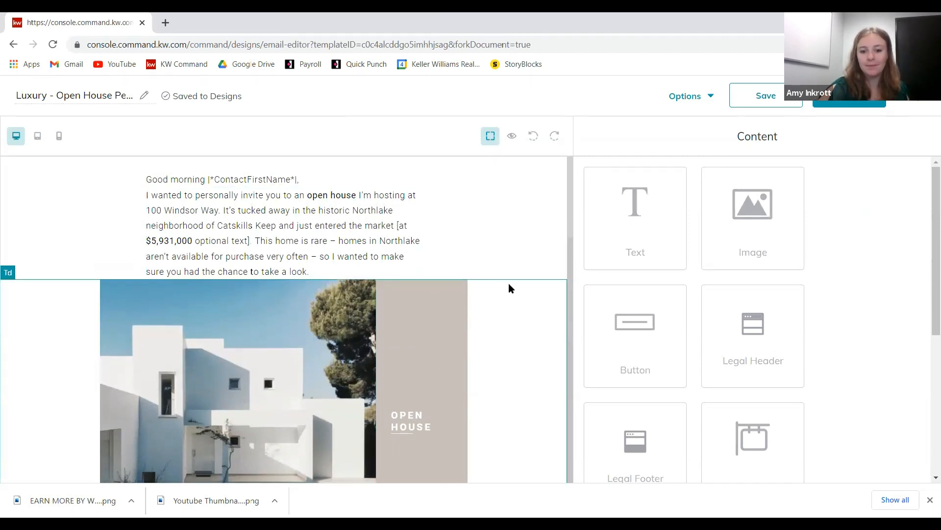
- Open the 'Good morning |*ContactFirstName*|,' greeting block in the email for text editing
scroll(419, 441, "down", 8)
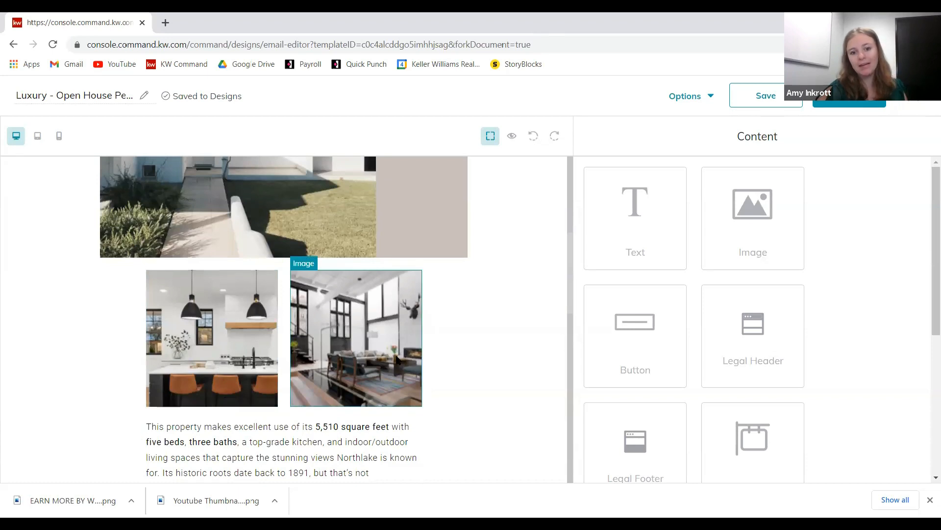
scroll(359, 343, "down", 1)
scroll(210, 393, "down", 5)
scroll(210, 406, "up", 5)
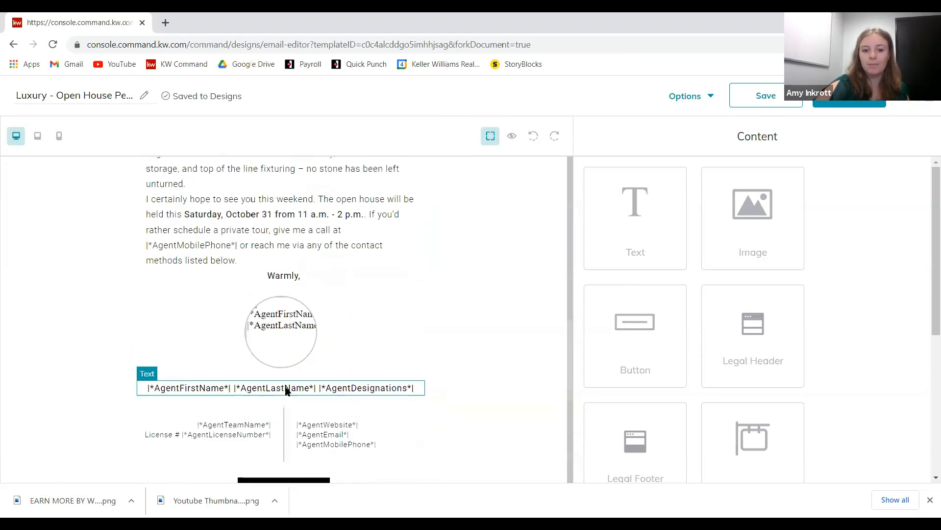
scroll(294, 387, "up", 5)
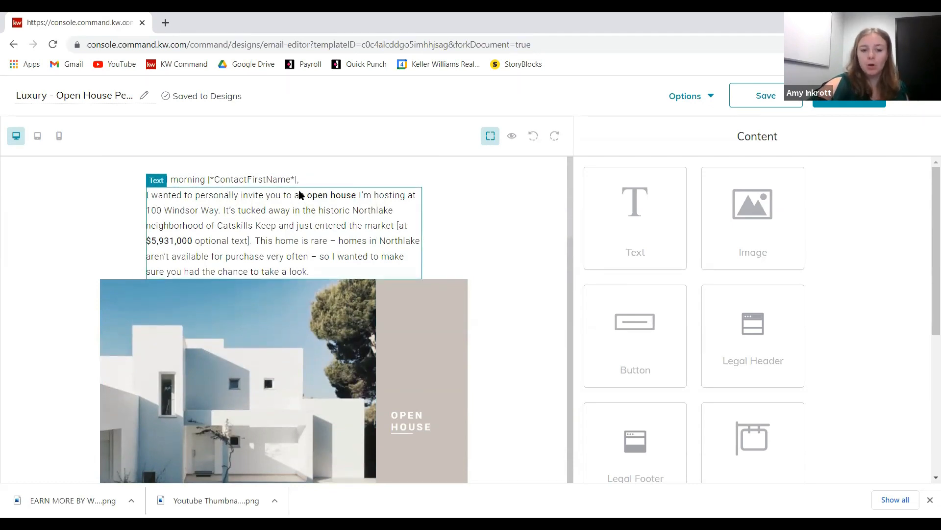
left_click(314, 188)
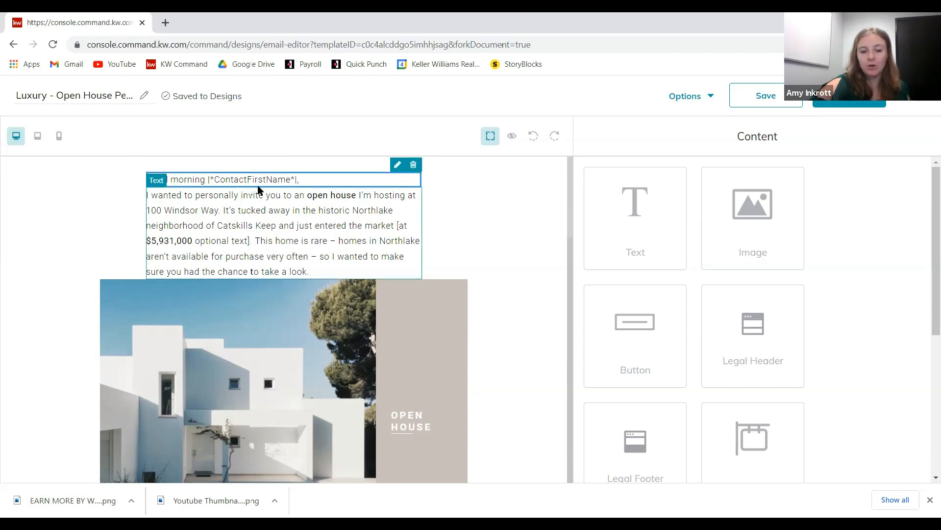
left_click(398, 167)
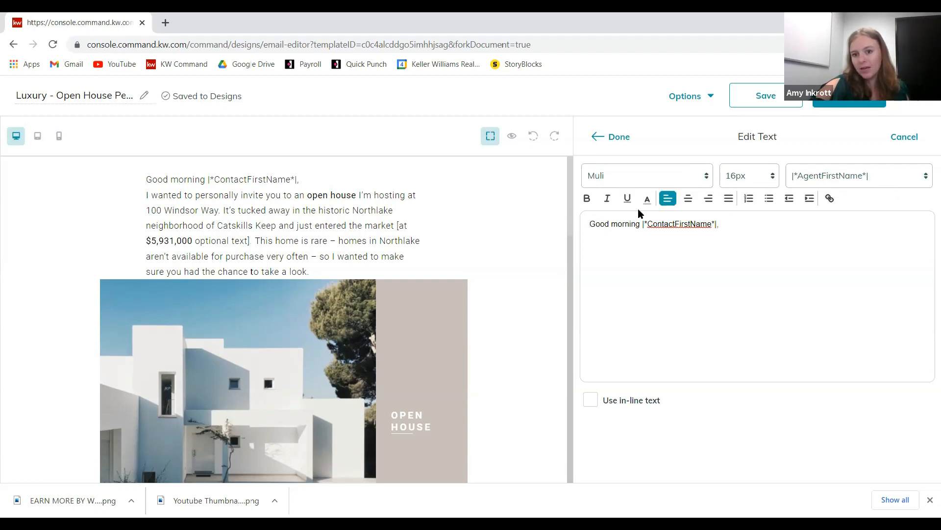
left_click_drag(643, 225, 719, 239)
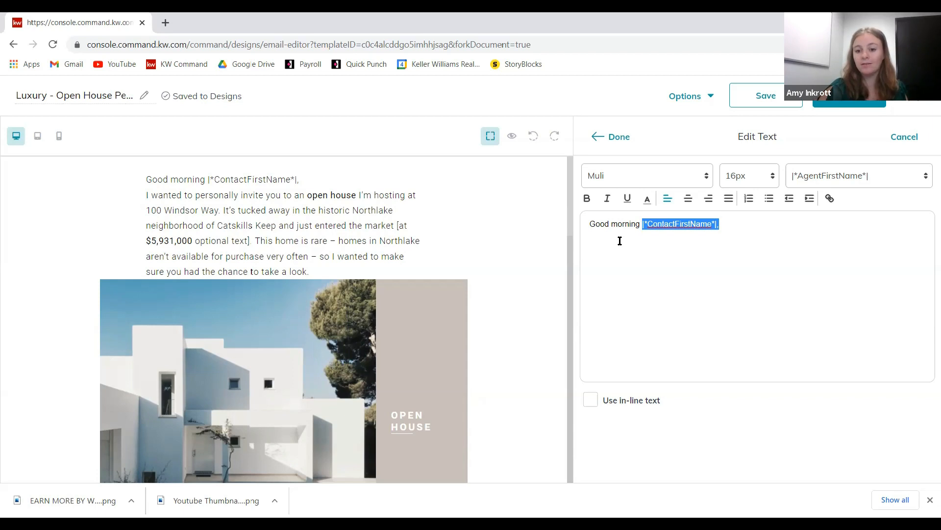
left_click(682, 235)
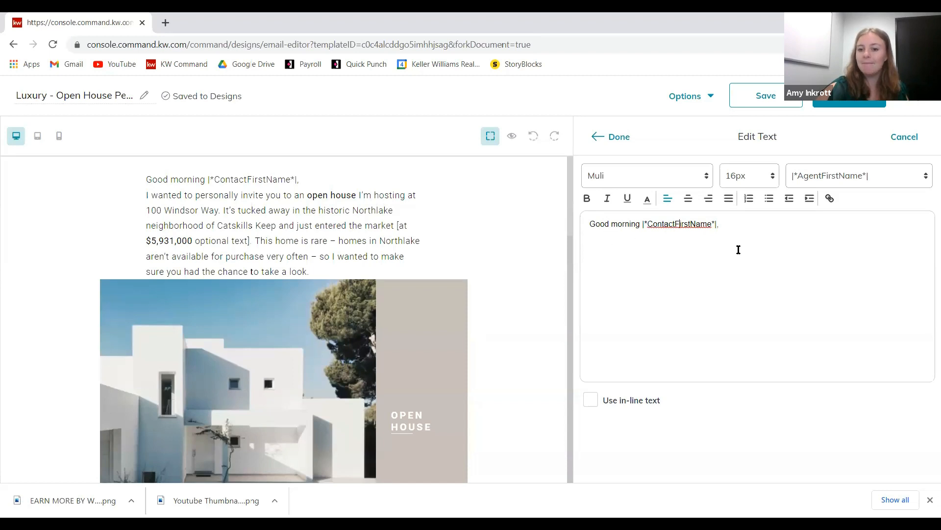
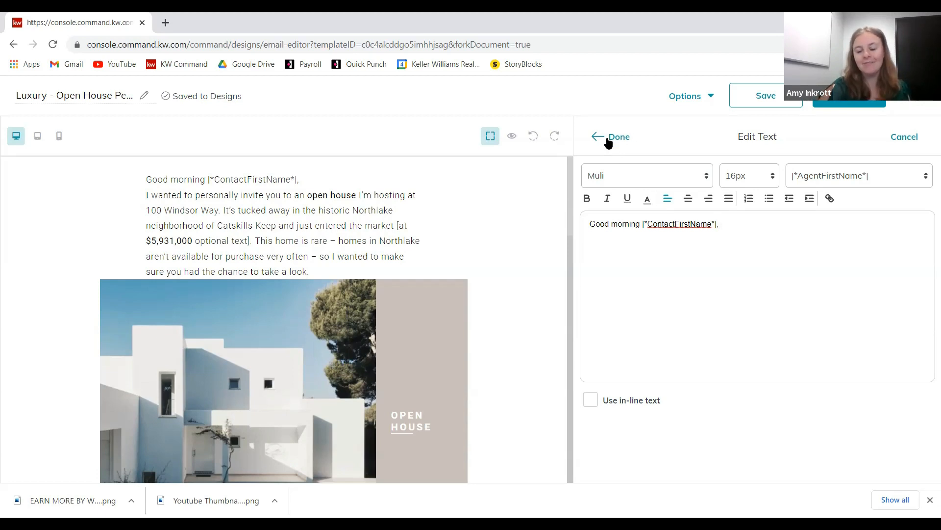
- Close the edited 'Good morning |*ContactFirstName*|,' greeting to return to the content blocks
left_click(608, 137)
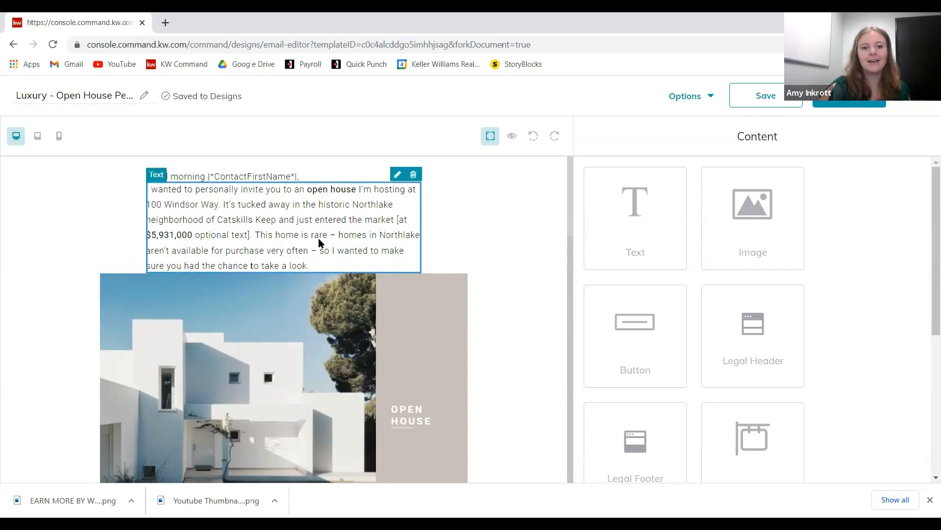
left_click(399, 182)
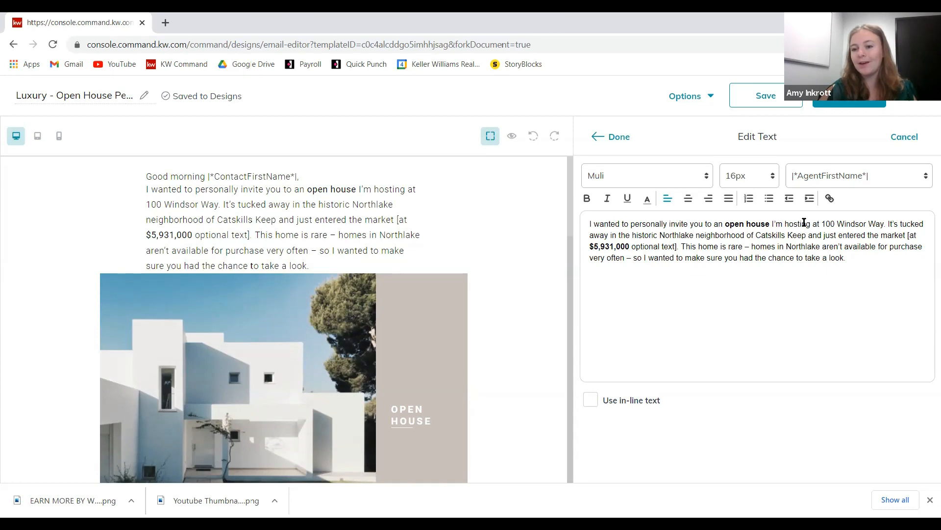
left_click_drag(824, 223, 885, 229)
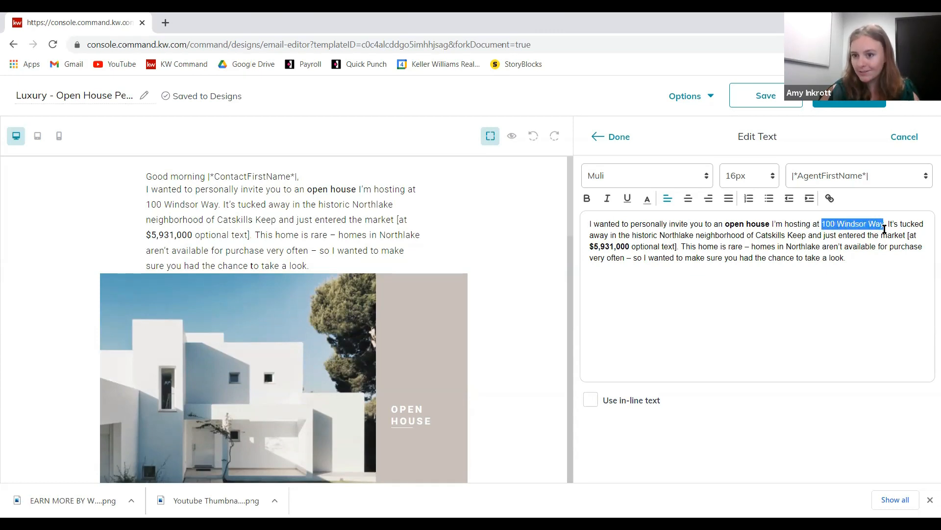
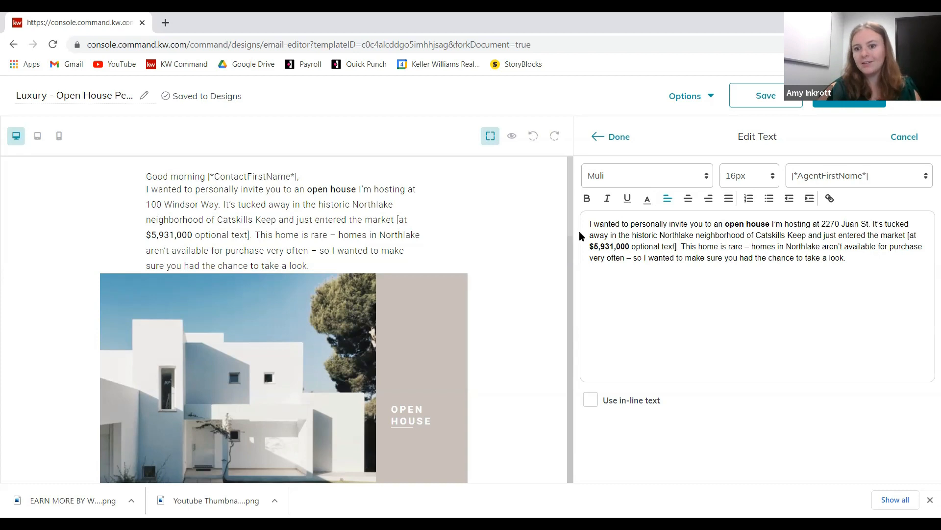
- Change 'historic Northlake neighborhood' to 'the beautiful Hillcrest area', then select 'of Catskills Keep'
left_click_drag(665, 234, 742, 237)
right_click(634, 234)
left_click(634, 233)
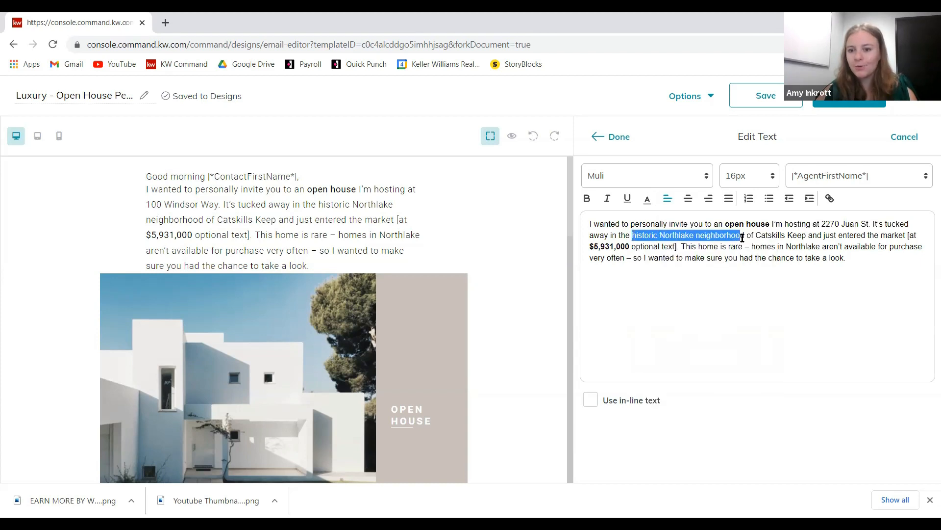
type("the beaut")
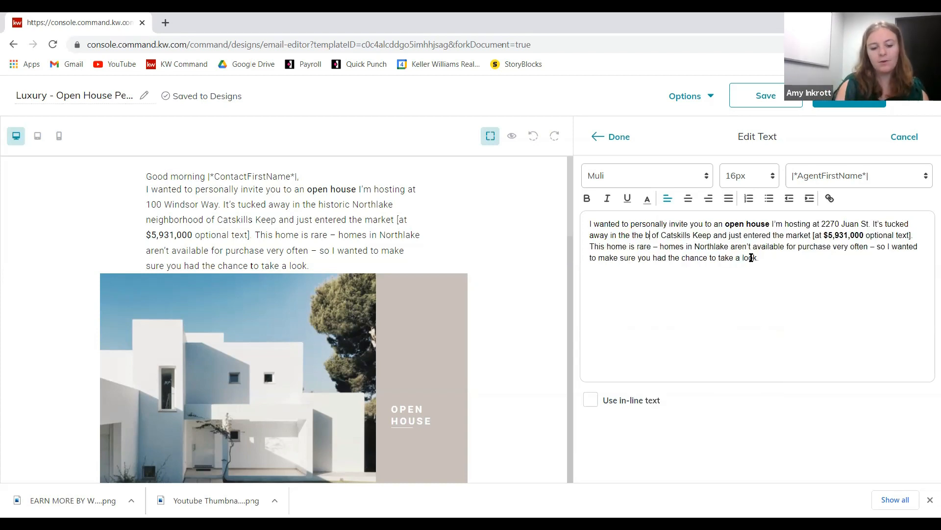
type("iful")
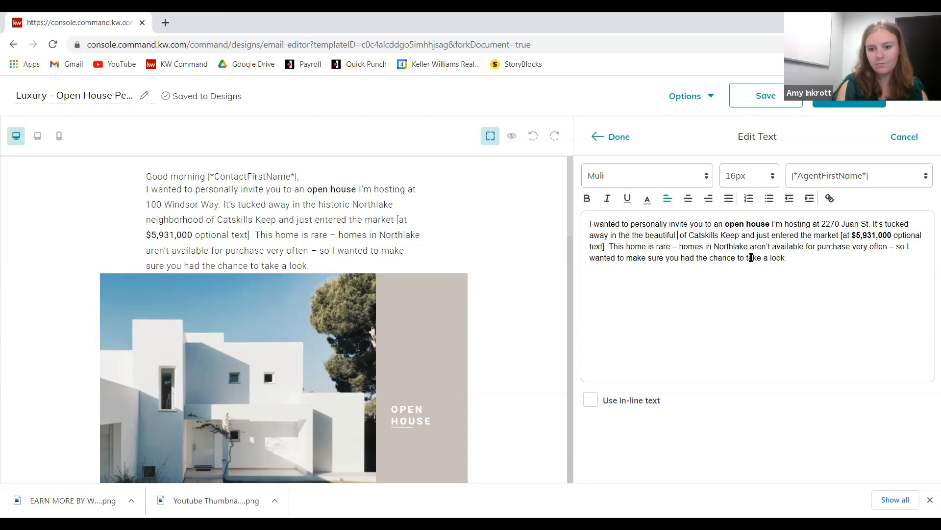
type(" Hillcrest")
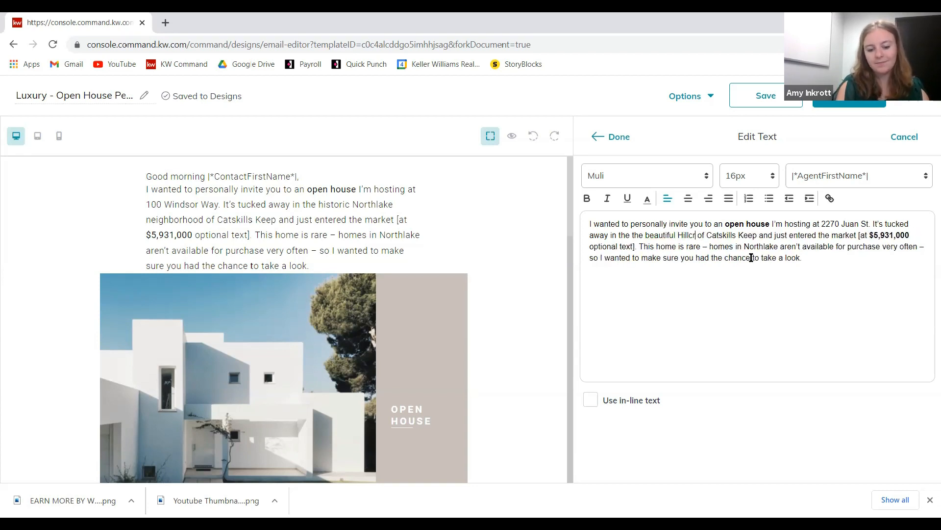
type(" a")
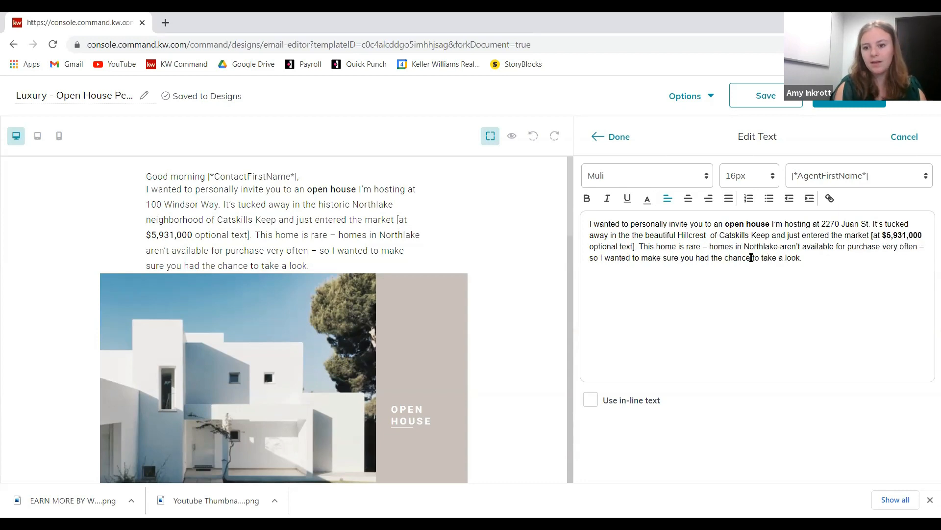
type("rea")
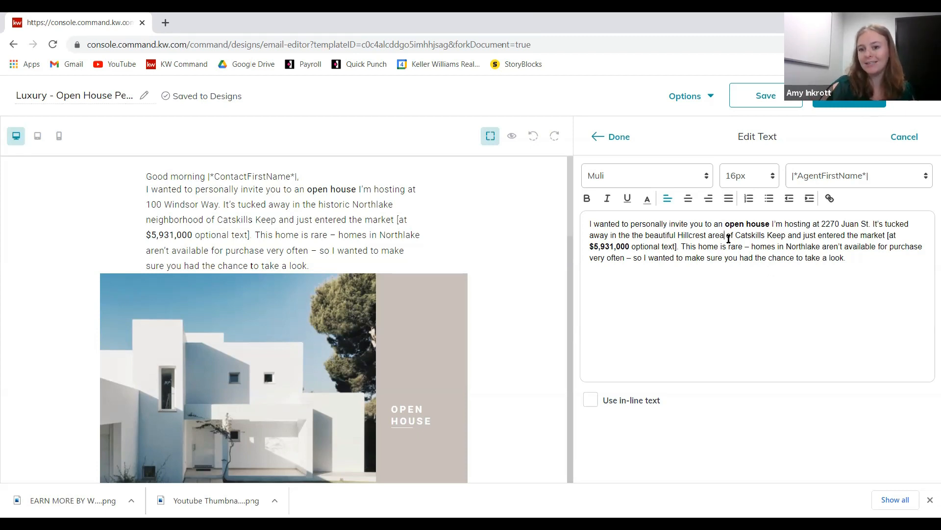
left_click_drag(726, 238, 788, 238)
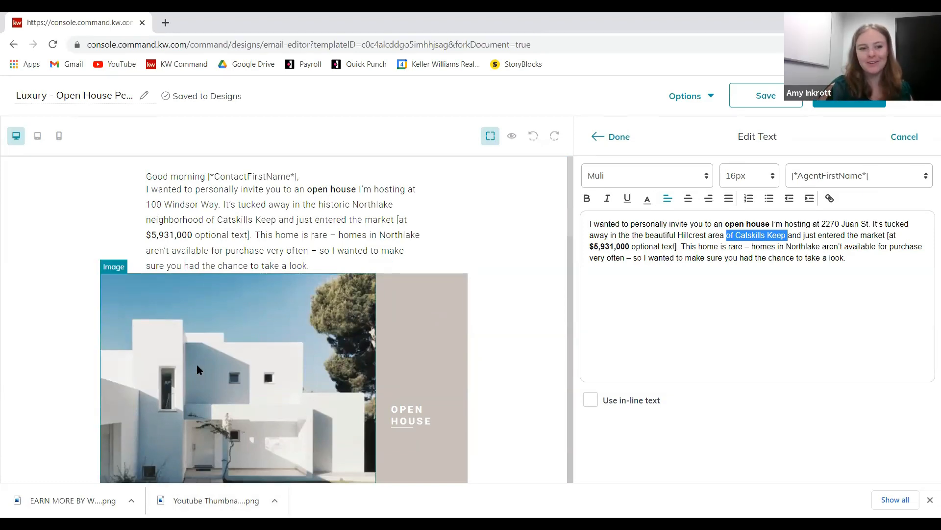
- Delete 'of Catskills Keep' and '[at $5,931,000 optional text]', ending the sentence with a period
scroll(237, 387, "down", 1)
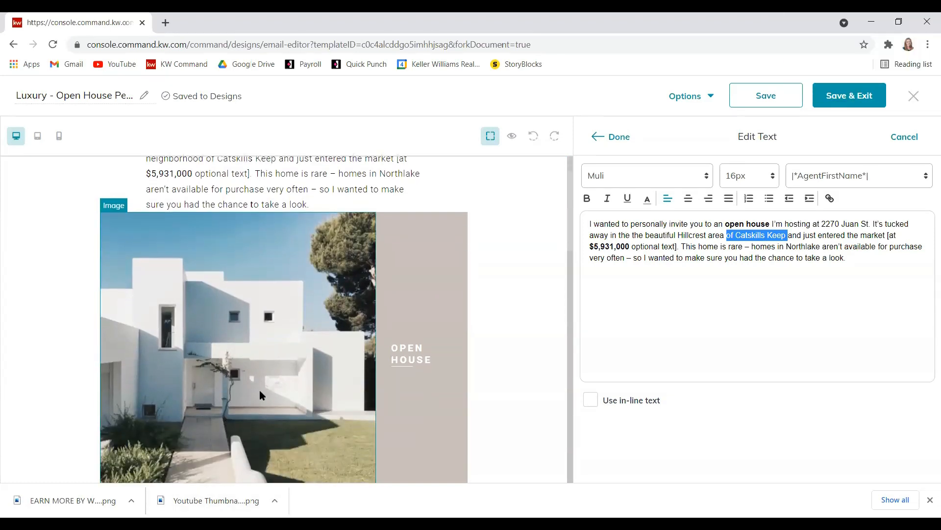
scroll(260, 389, "down", 1)
scroll(284, 269, "down", 1)
scroll(284, 269, "up", 2)
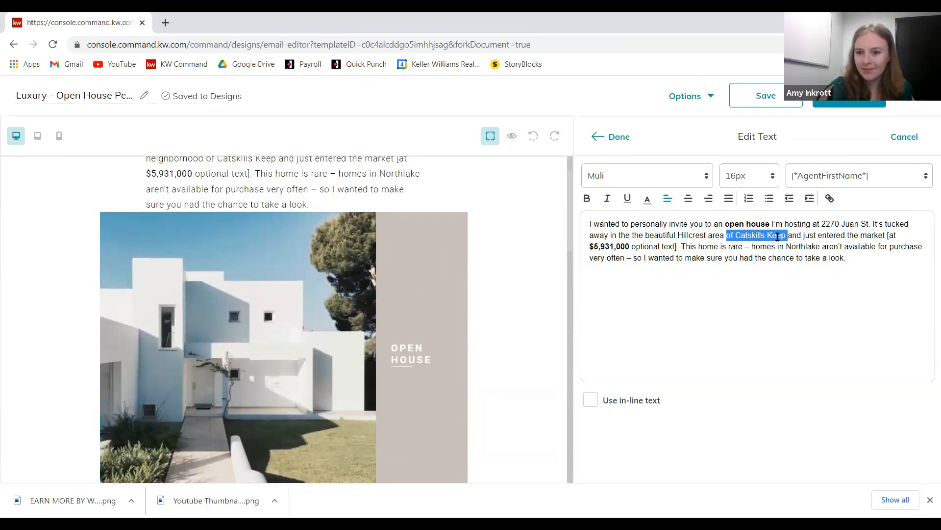
key("BackSpace")
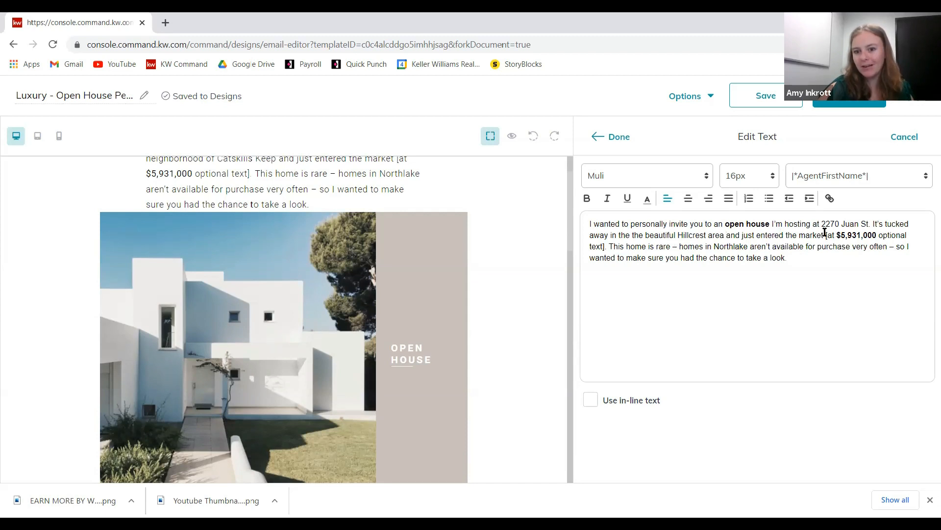
left_click_drag(826, 235, 606, 246)
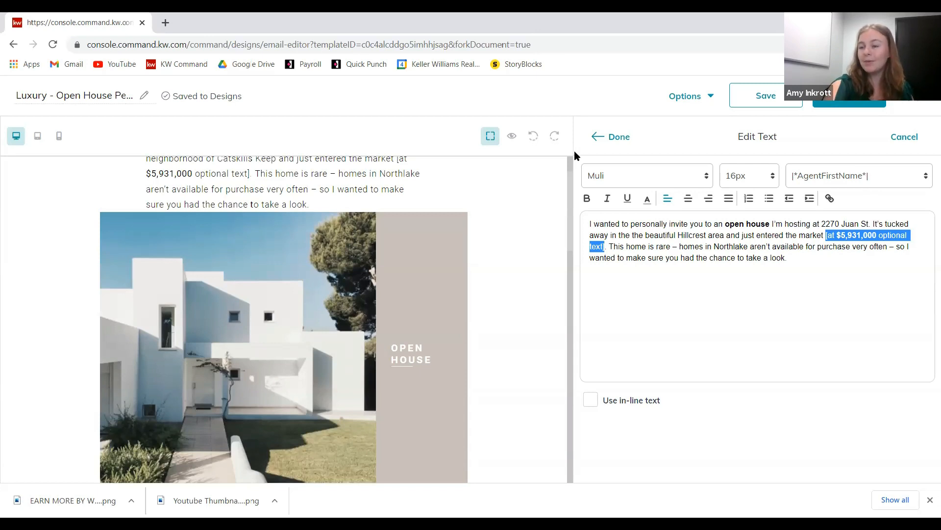
key("BackSpace")
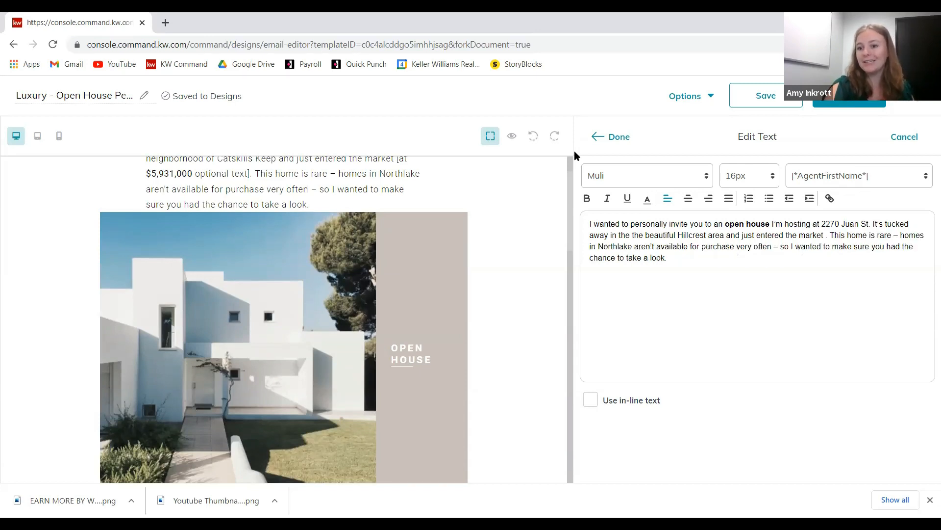
type(".")
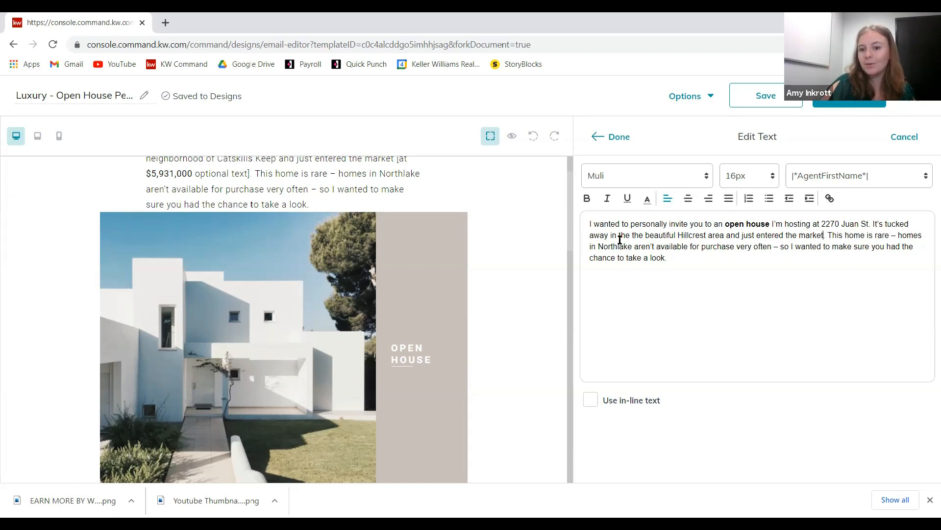
- Replace 'Northlake' with 'Hillcrest' and close the invitation paragraph editor
double_click(620, 247)
type("Hill")
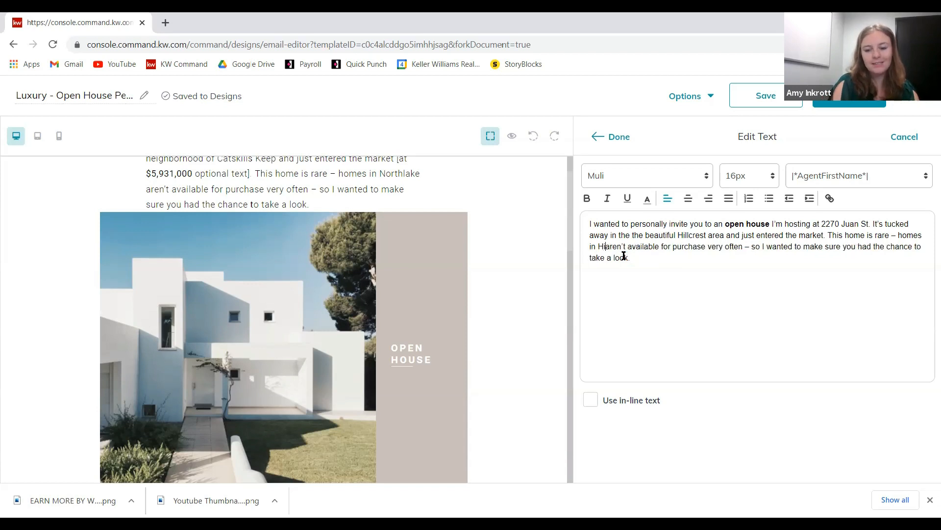
type("crest")
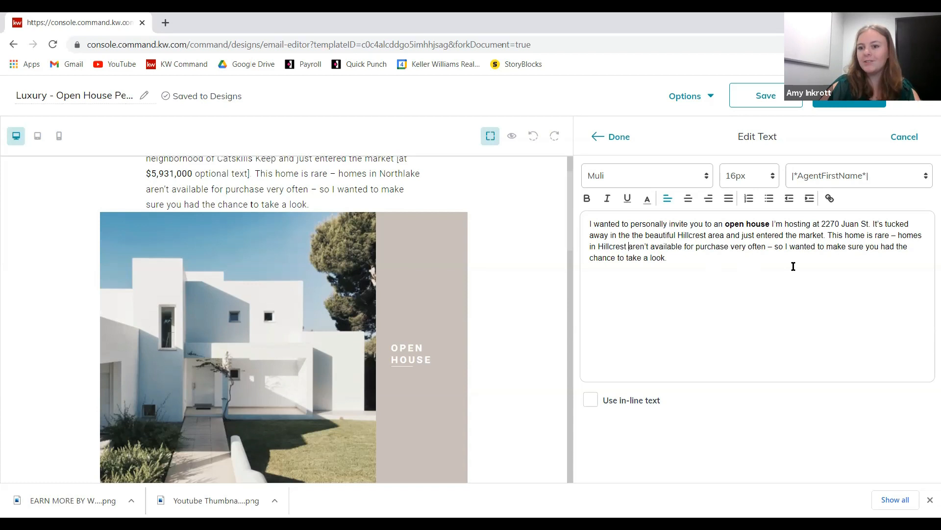
right_click(750, 362)
left_click(708, 318)
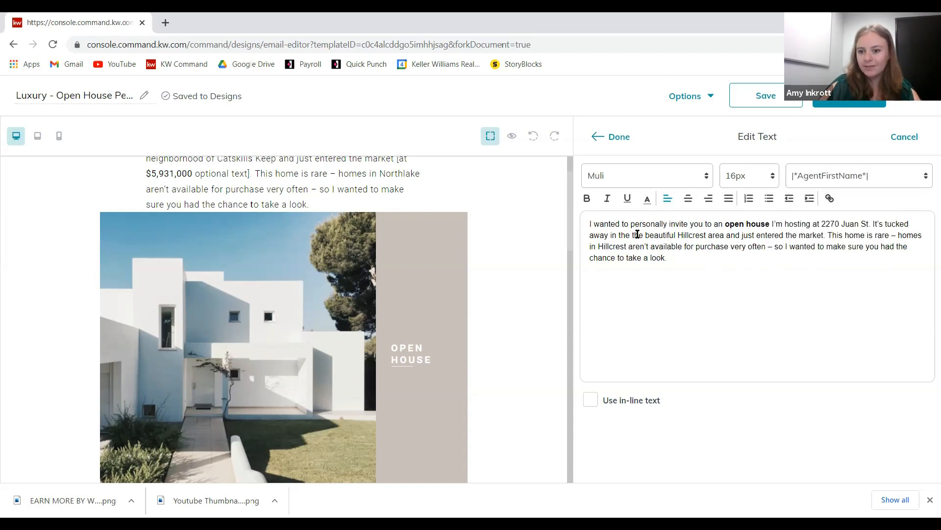
left_click(619, 139)
- Check the Open House photo's settings without changes, then scroll back up to the Hillcrest paragraph
scroll(526, 273, "down", 3)
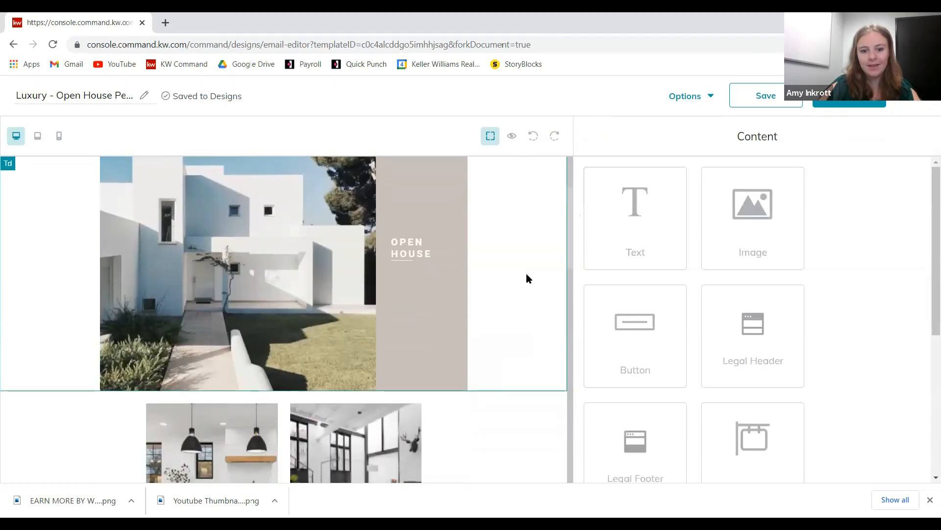
scroll(527, 275, "down", 5)
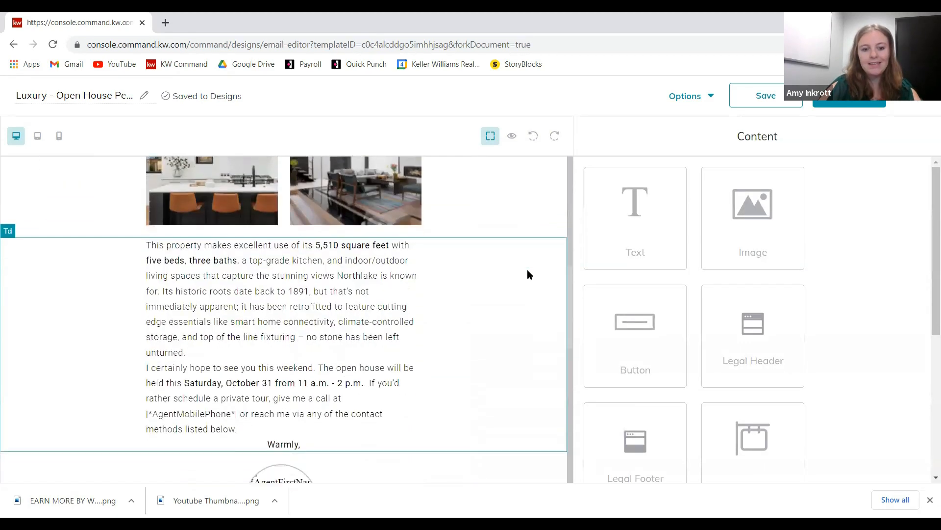
scroll(373, 205, "up", 7)
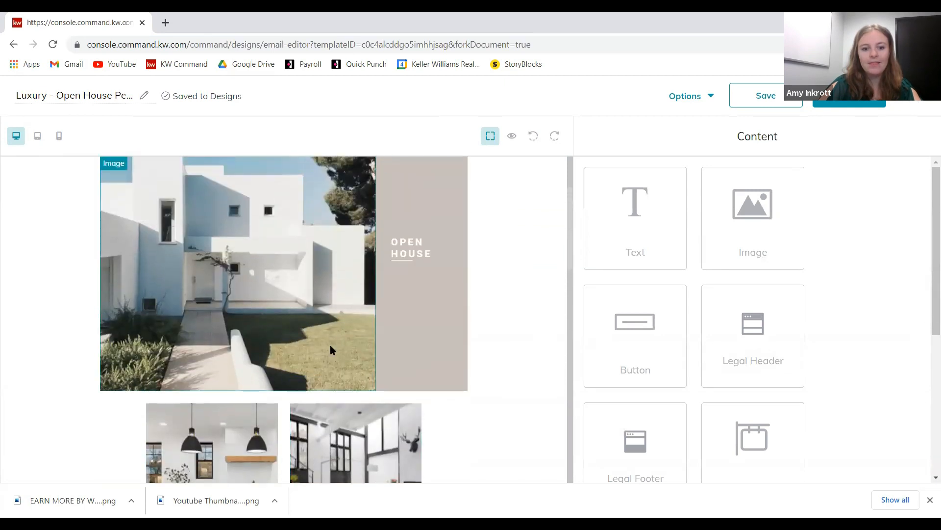
left_click(297, 356)
scroll(300, 343, "up", 1)
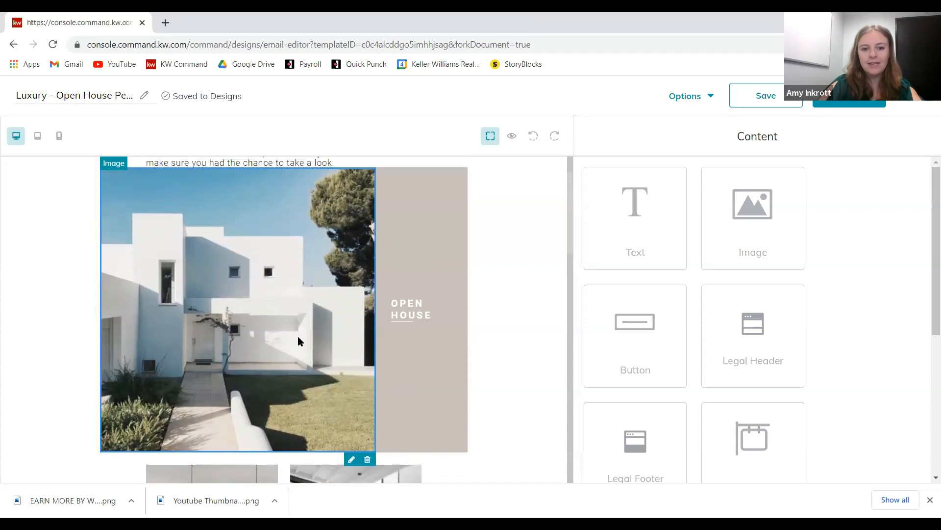
left_click(352, 459)
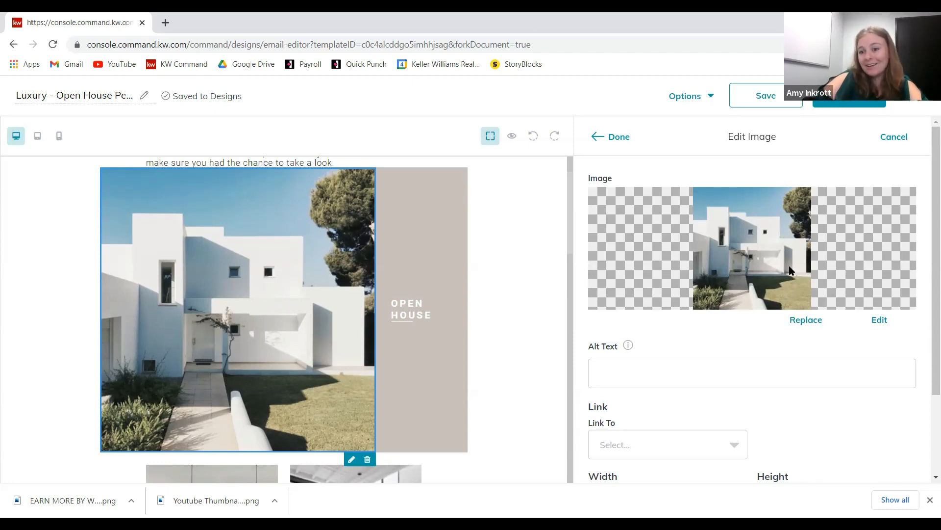
left_click(809, 326)
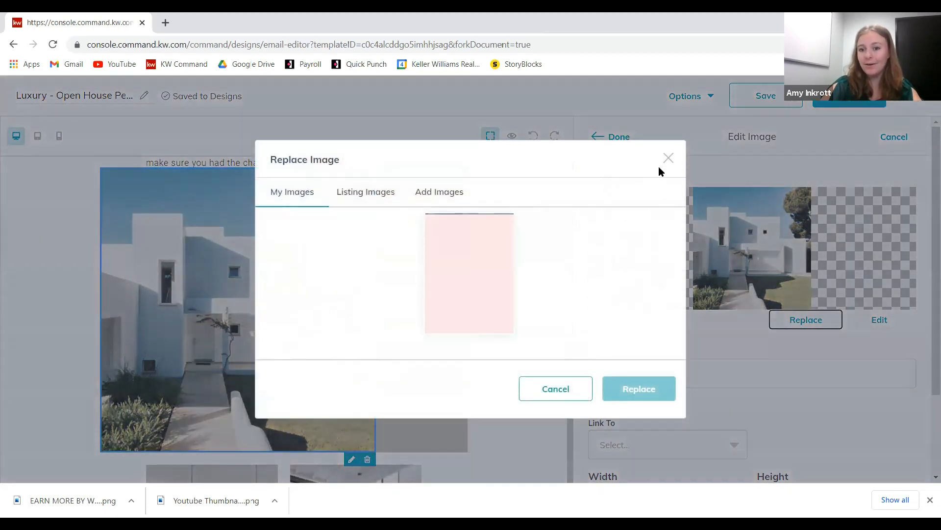
left_click(664, 158)
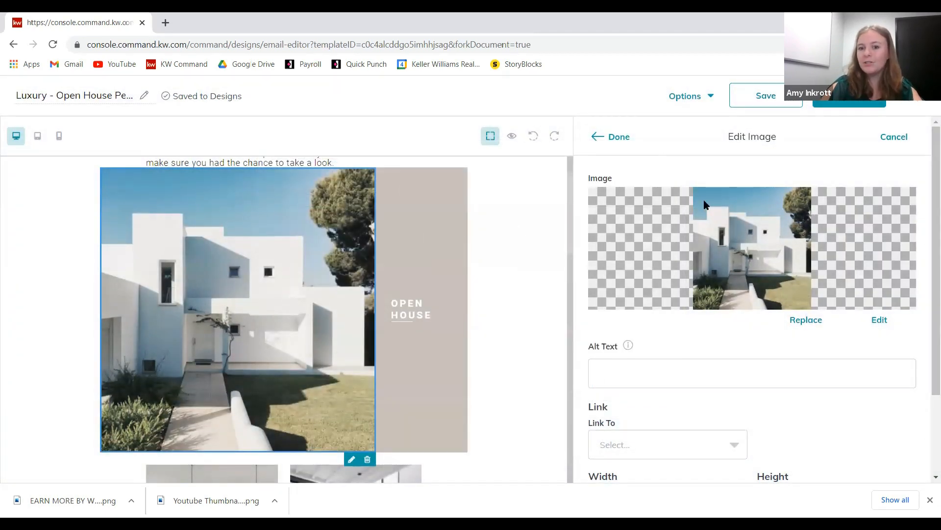
left_click(611, 139)
scroll(855, 316, "down", 1)
scroll(800, 390, "up", 1)
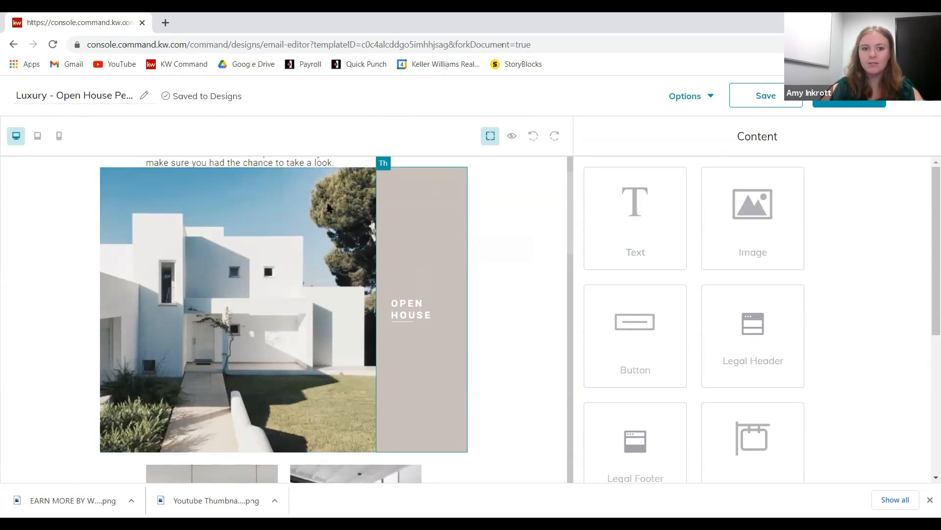
scroll(500, 302, "up", 1)
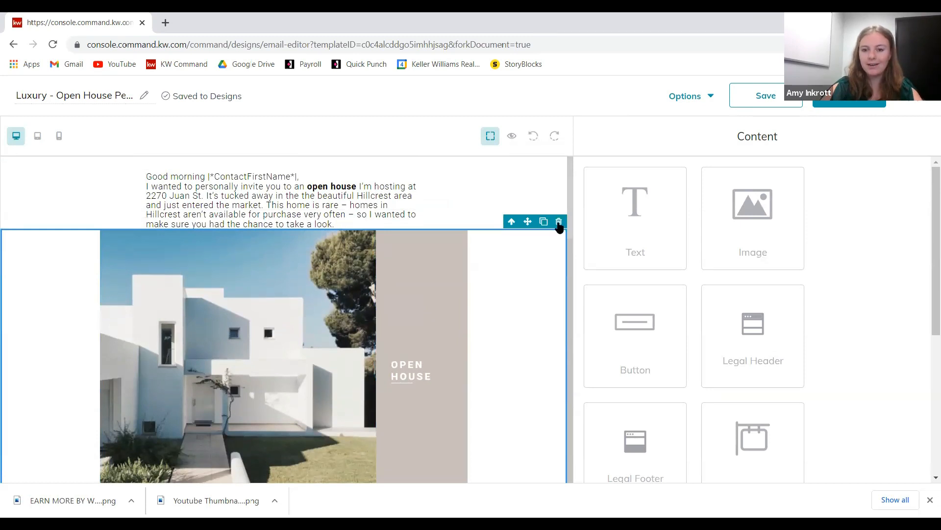
- Delete the Open House photo and both the kitchen and living-room photos
left_click(559, 222)
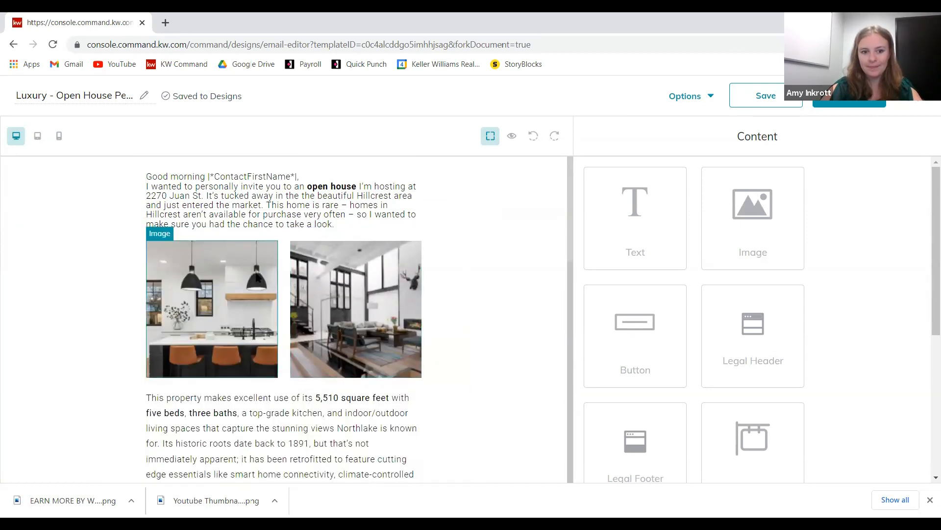
left_click(268, 273)
left_click(269, 235)
left_click(317, 267)
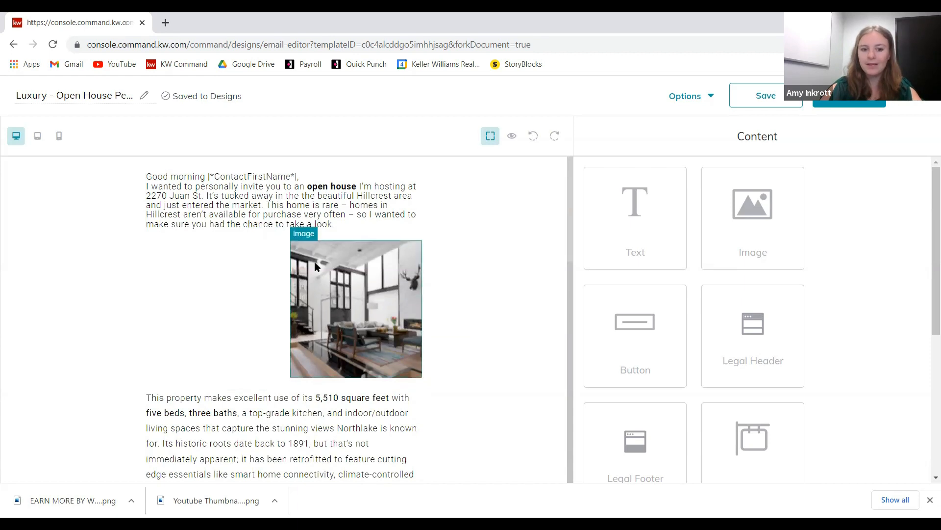
left_click(417, 236)
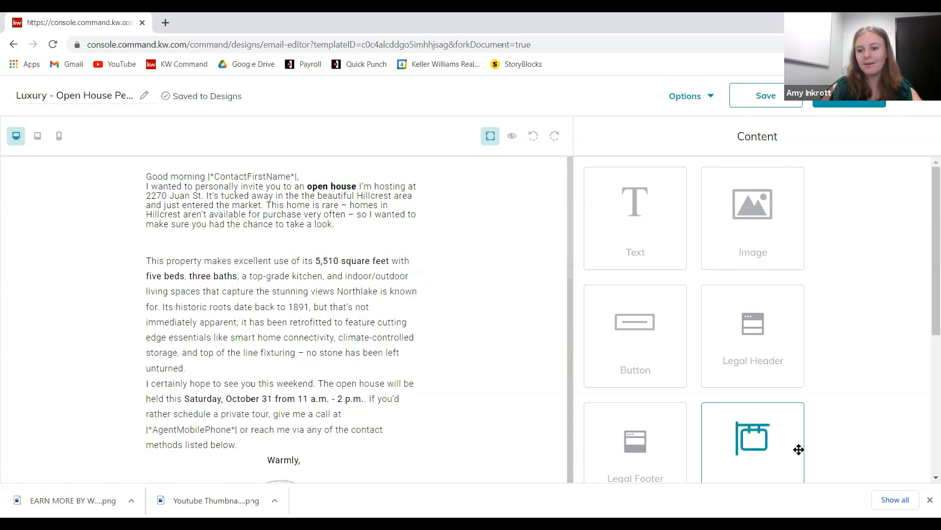
- Drag a Listing Block below the first paragraph and open its Edit Listing settings
left_click_drag(765, 444, 468, 296)
scroll(845, 344, "down", 3)
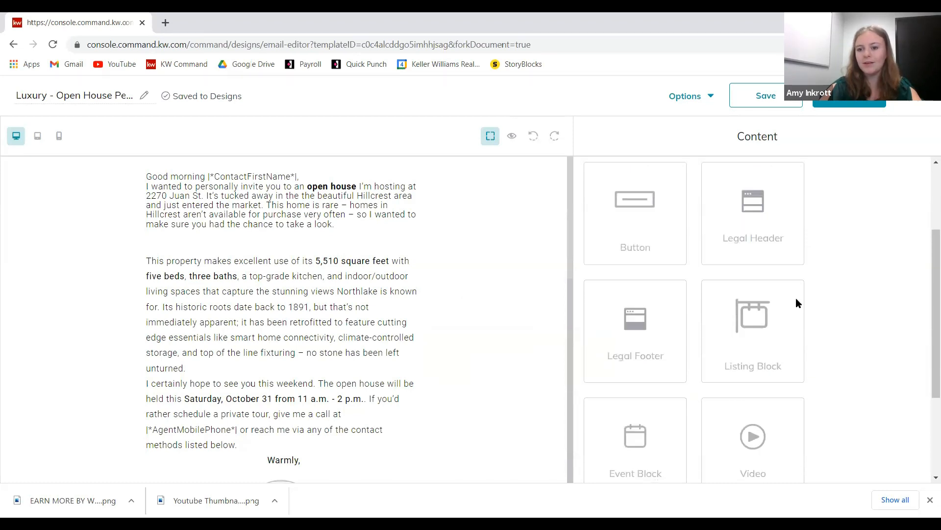
left_click_drag(771, 330, 503, 253)
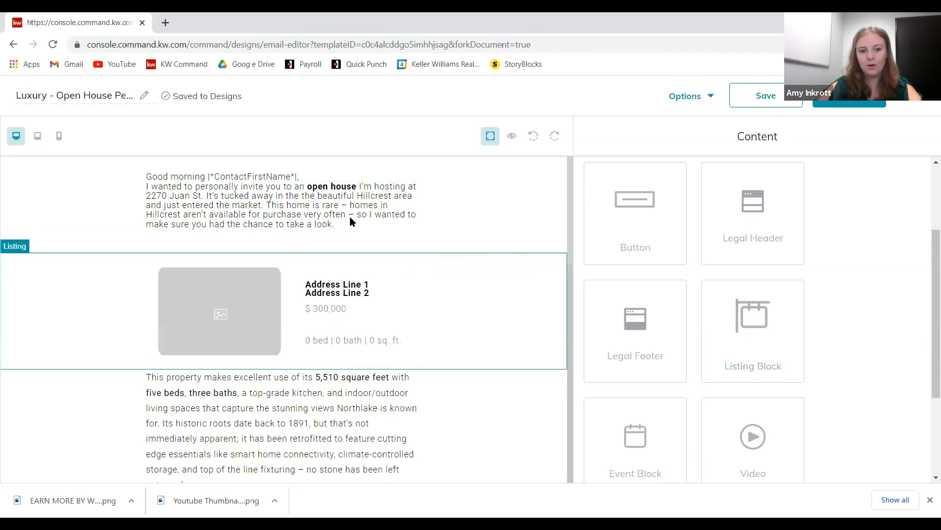
left_click(226, 319)
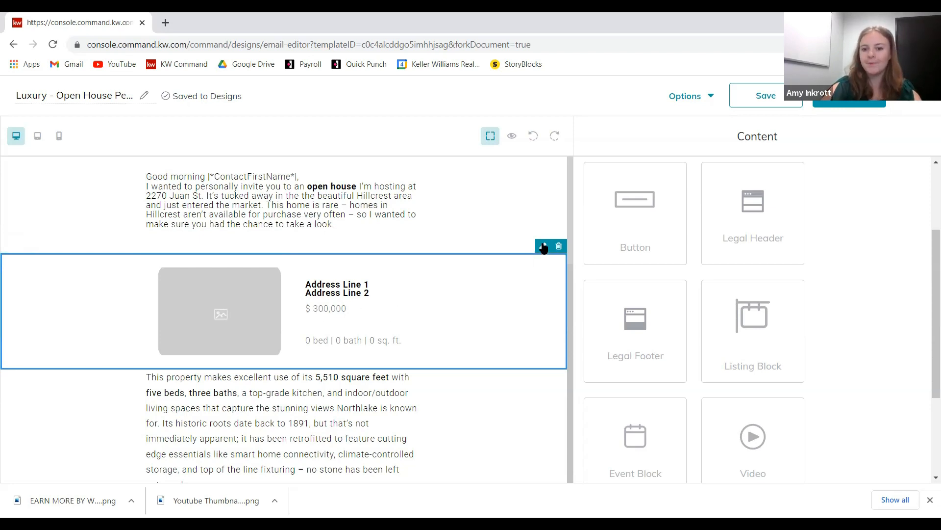
left_click(542, 246)
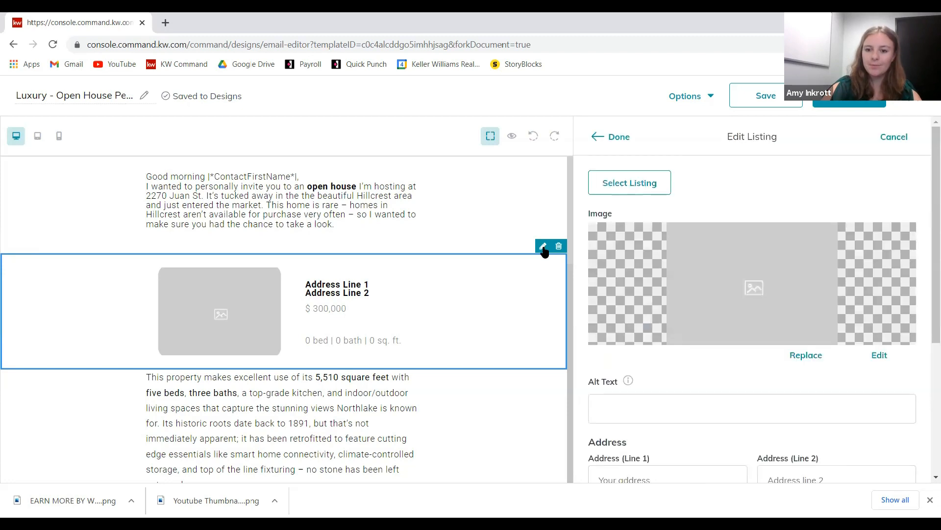
left_click(617, 189)
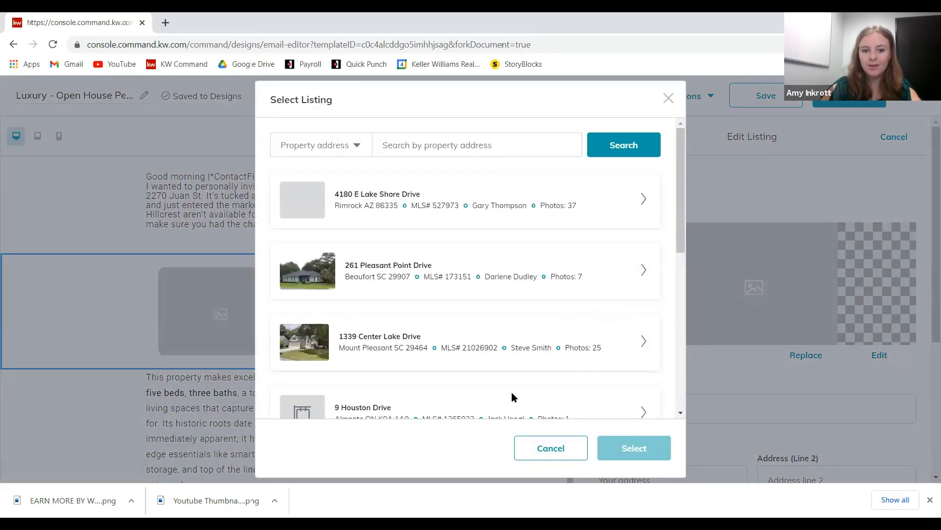
left_click(493, 144)
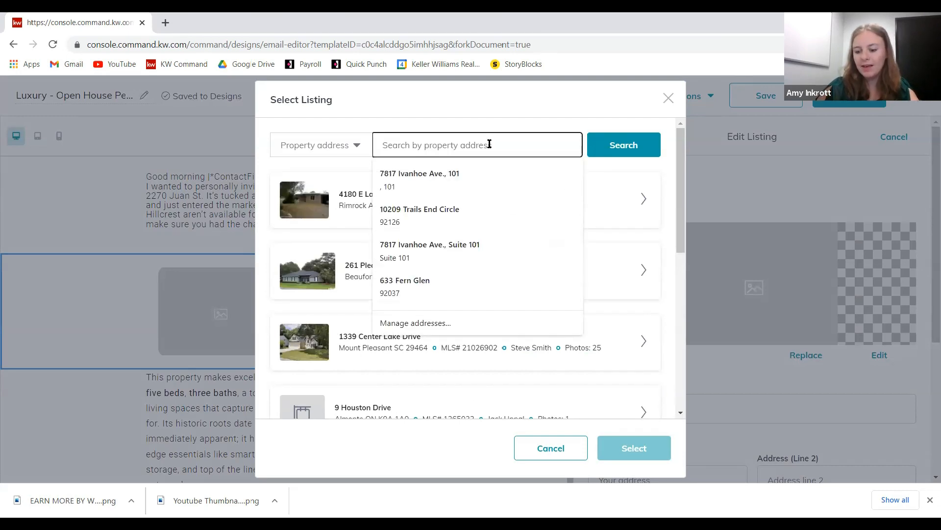
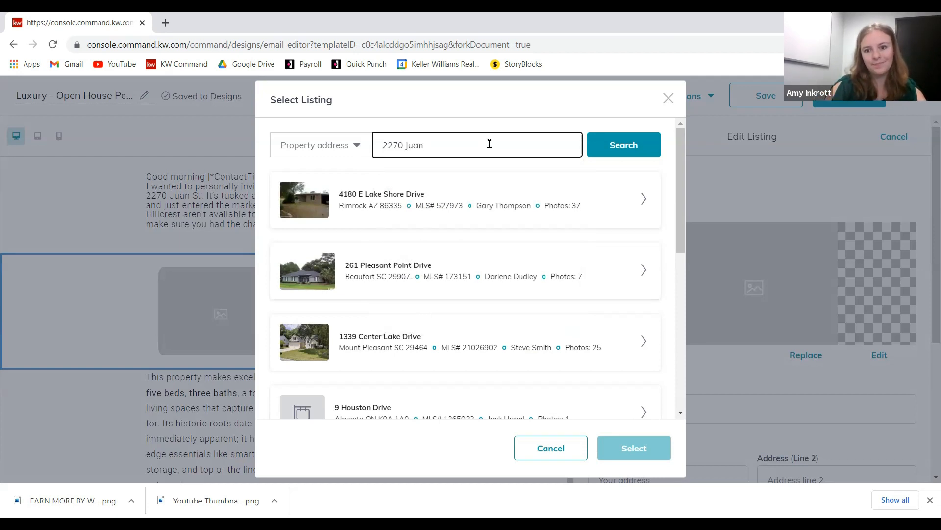
left_click(626, 144)
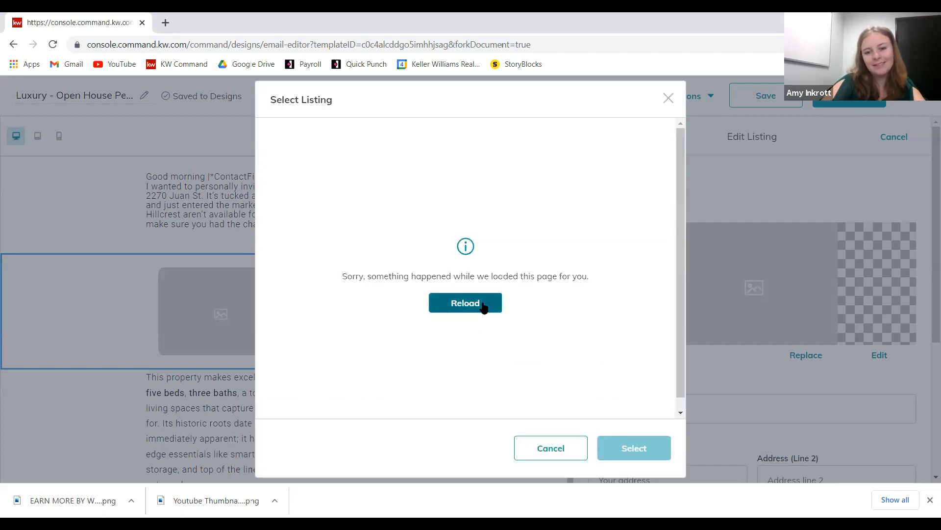
left_click(483, 305)
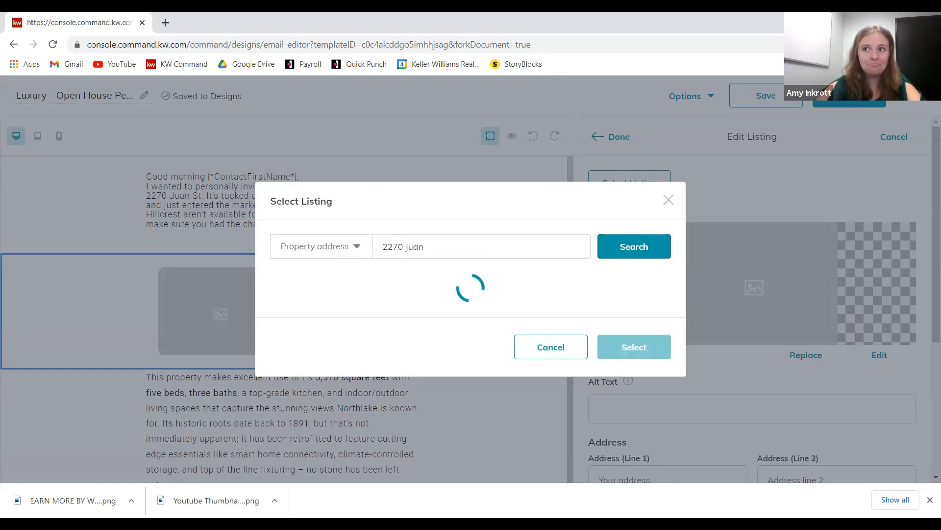
left_click(471, 306)
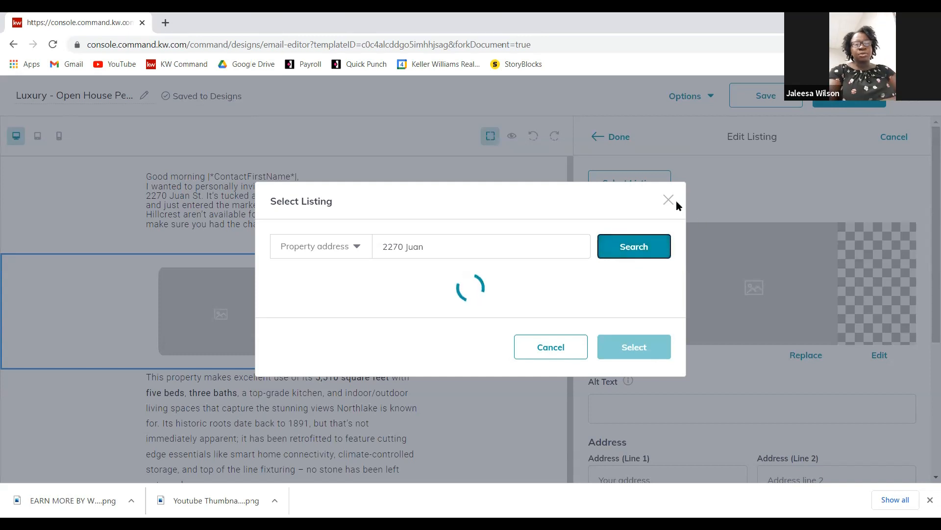
left_click(551, 346)
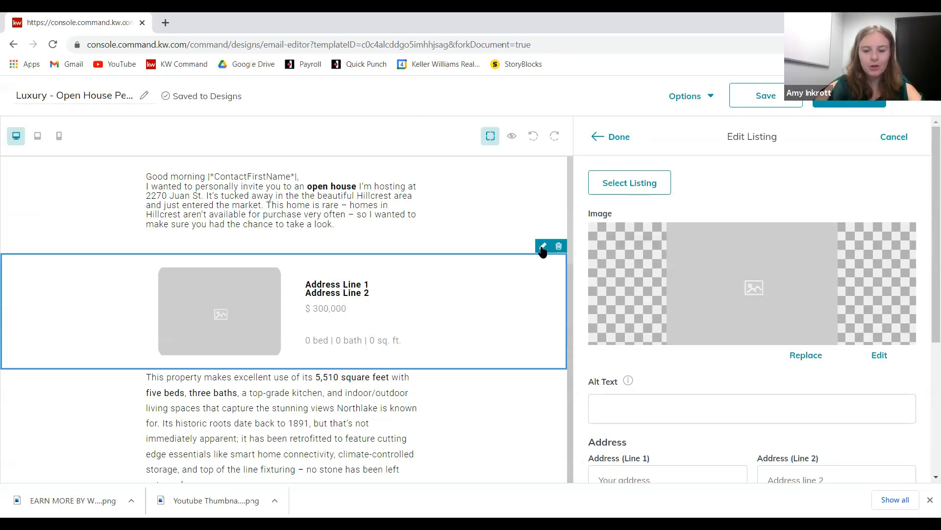
left_click(809, 355)
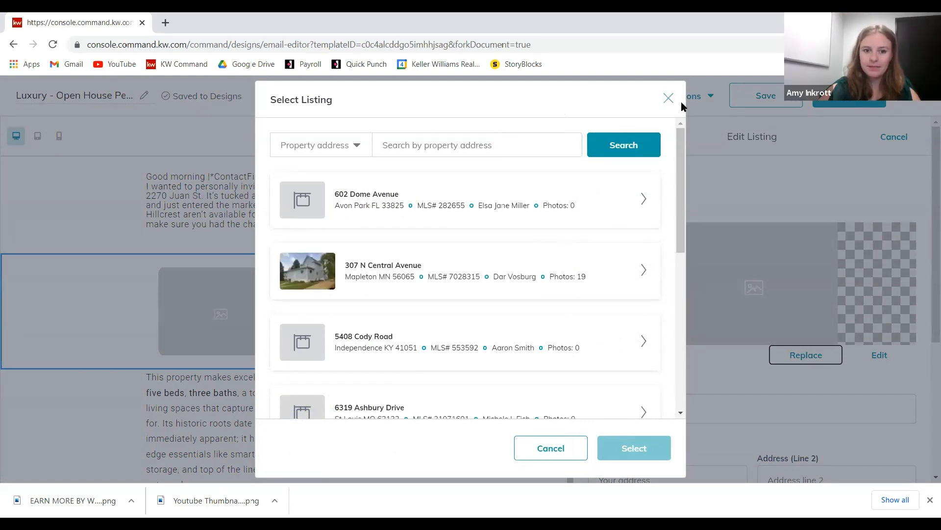
left_click(668, 98)
left_click(629, 182)
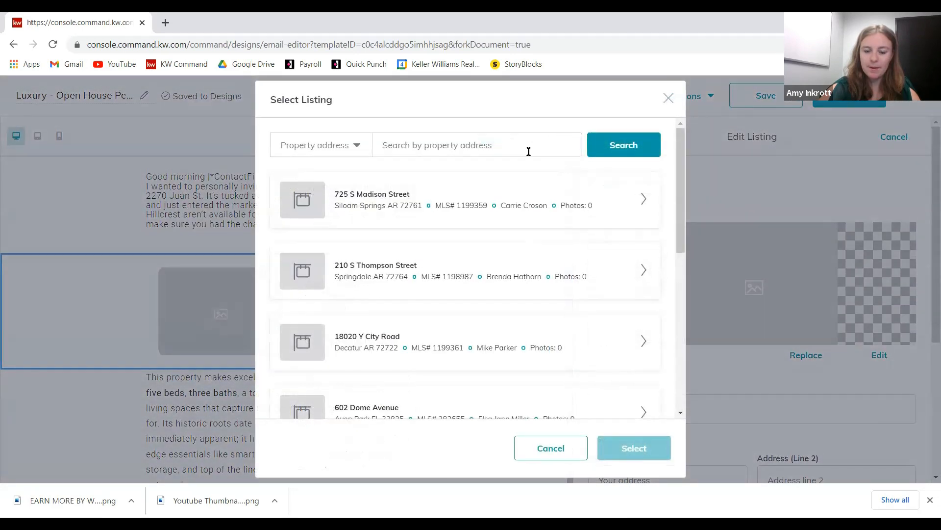
left_click(533, 151)
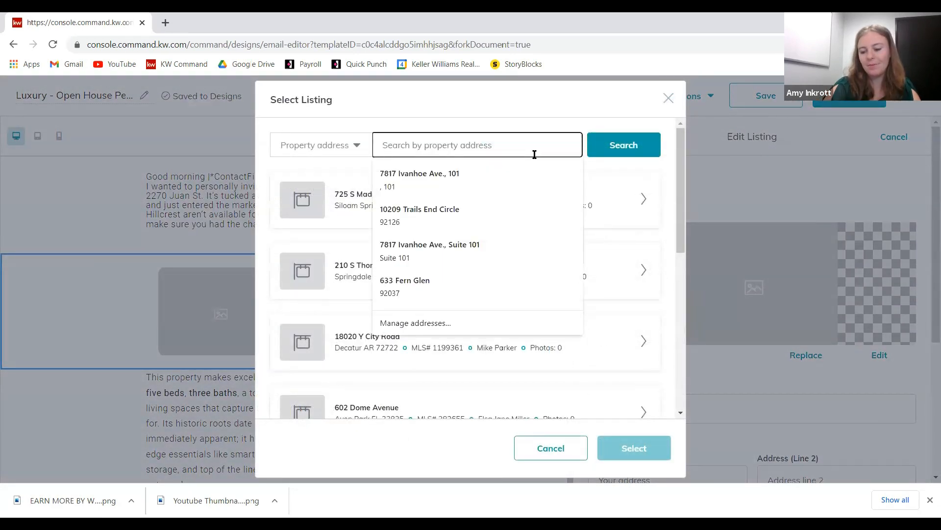
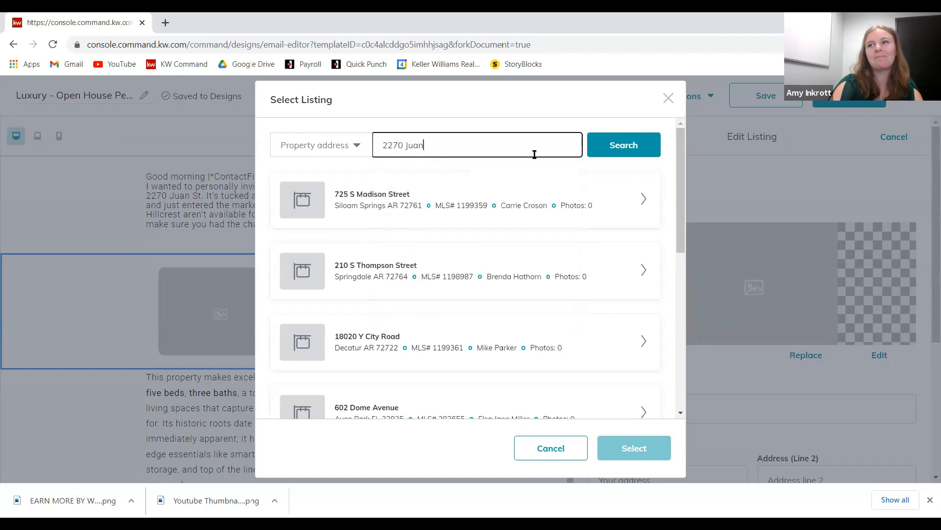
left_click(610, 146)
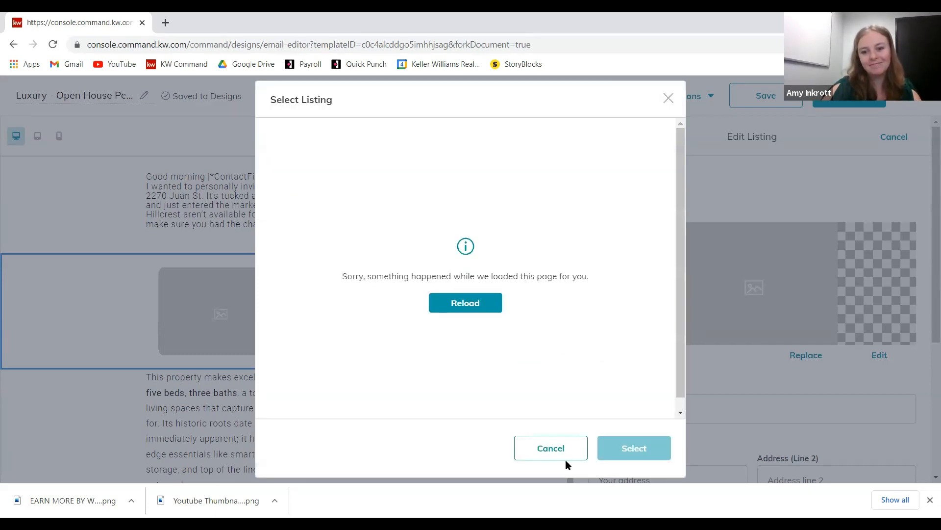
left_click(540, 457)
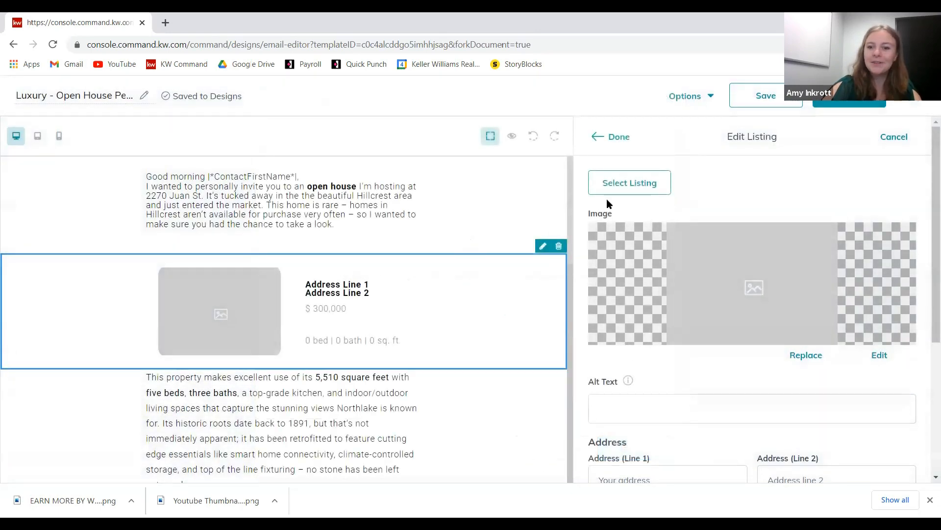
left_click(558, 245)
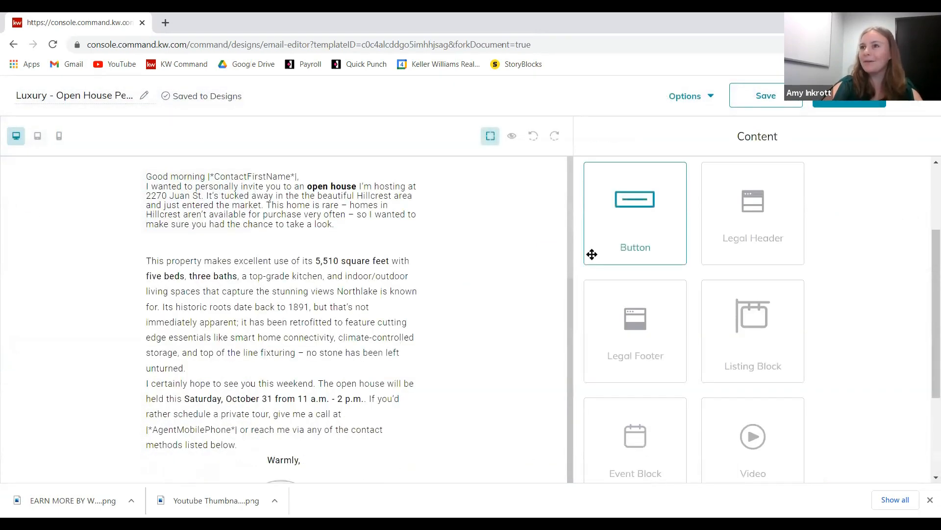
- Insert an image block between the email's paragraphs
scroll(925, 304, "up", 1)
scroll(825, 319, "up", 2)
scroll(790, 311, "down", 3)
scroll(798, 307, "up", 3)
left_click_drag(778, 219, 265, 248)
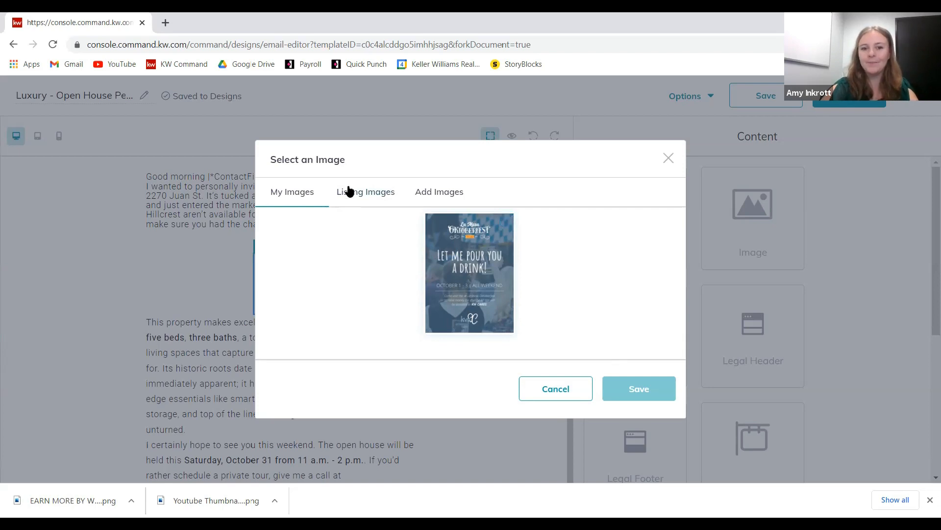
left_click(396, 192)
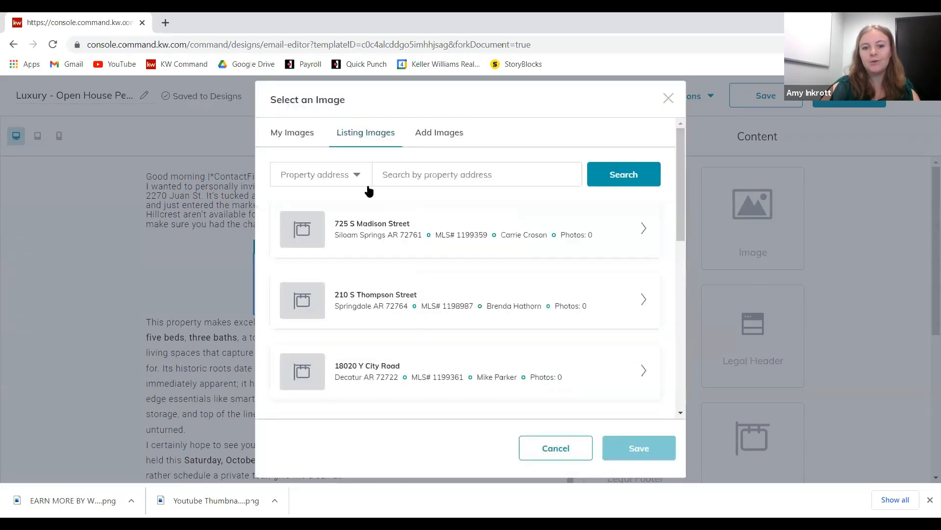
left_click(451, 170)
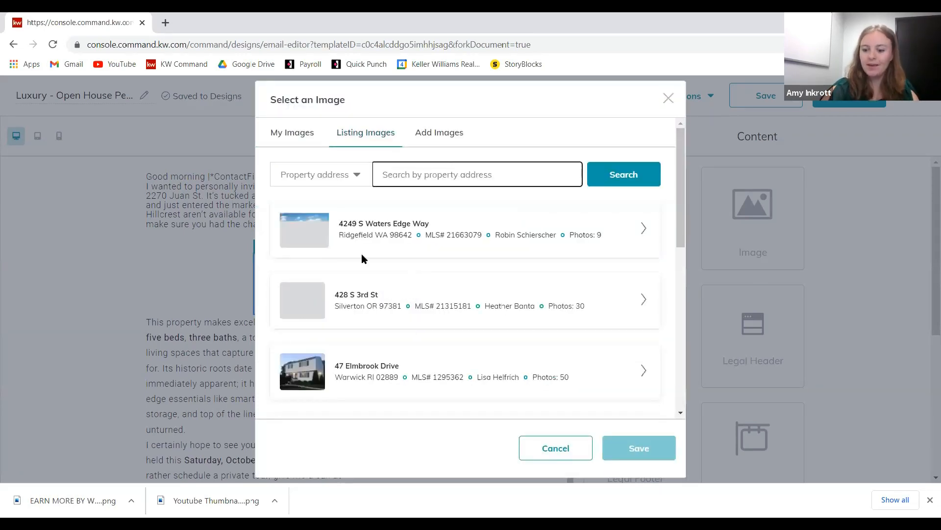
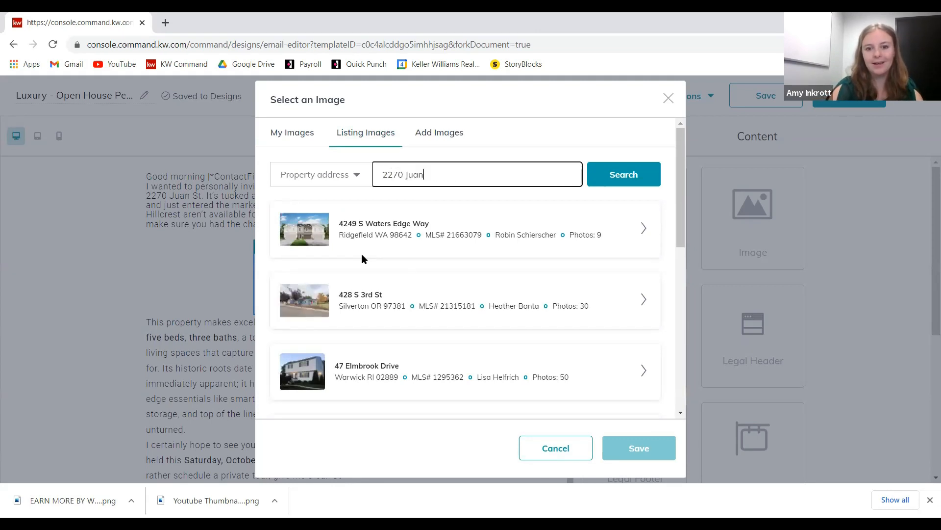
left_click(642, 176)
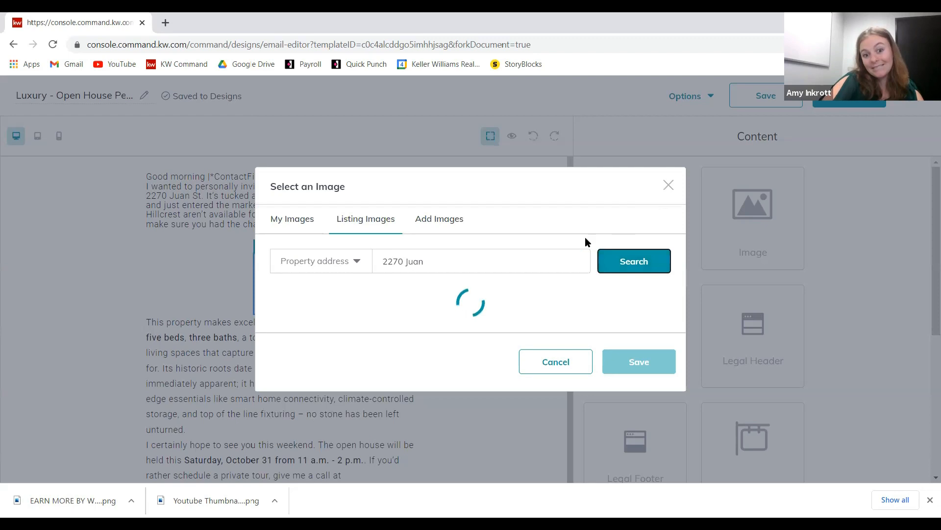
left_click(462, 265)
type("S")
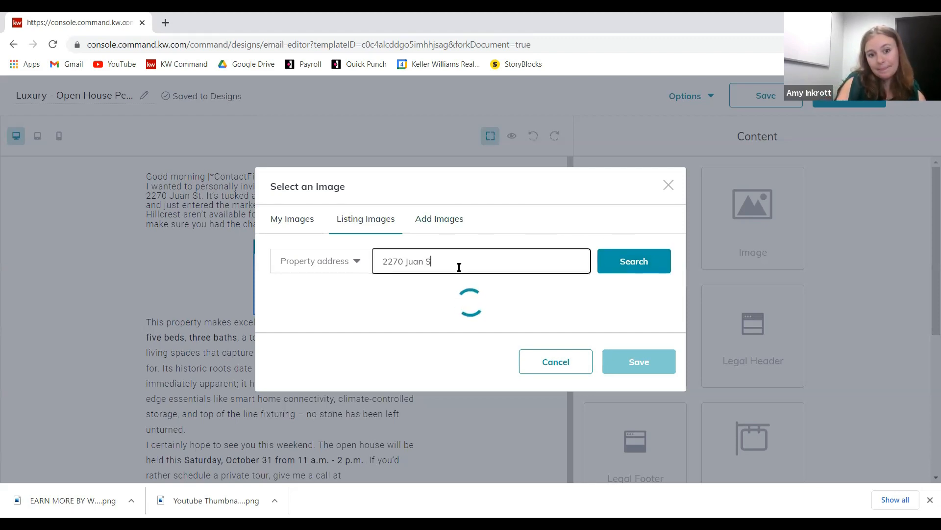
type("T.")
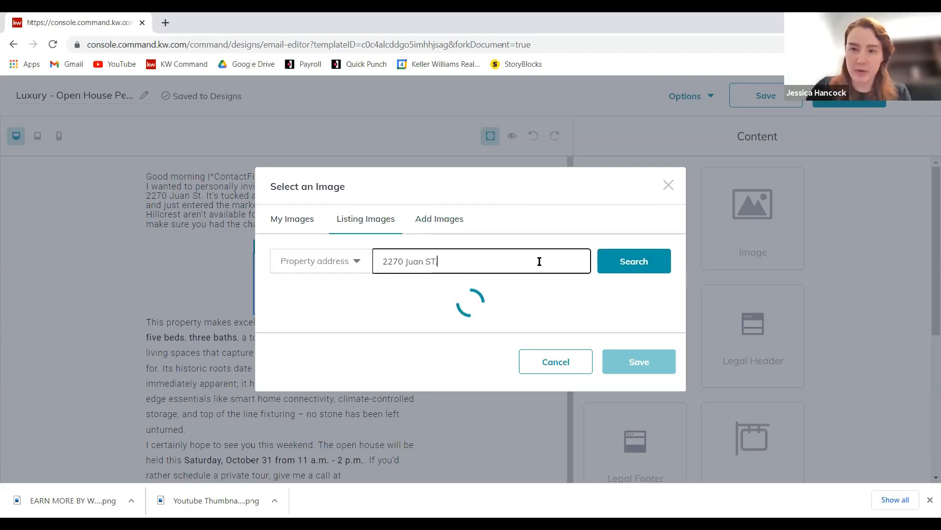
left_click(658, 267)
- Switch the listing image search type to MLS number and open a new browser tab
left_click(343, 262)
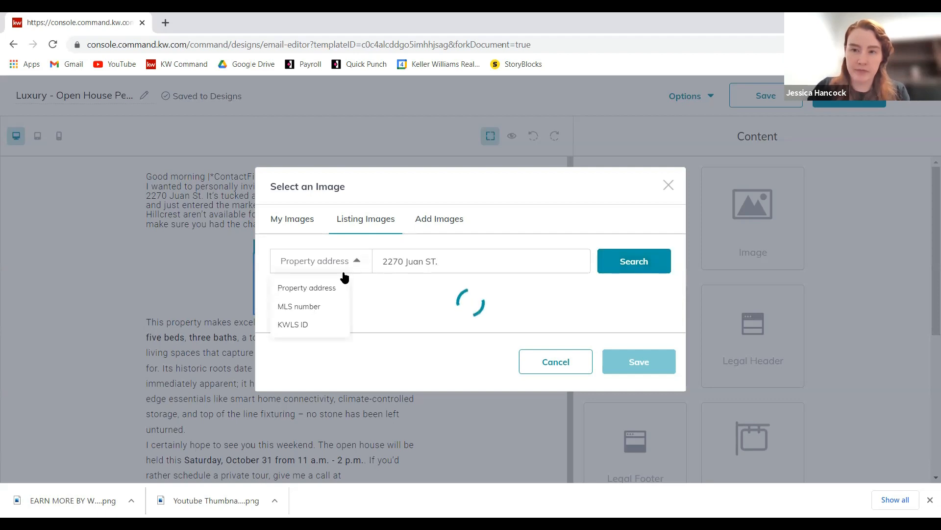
left_click(332, 305)
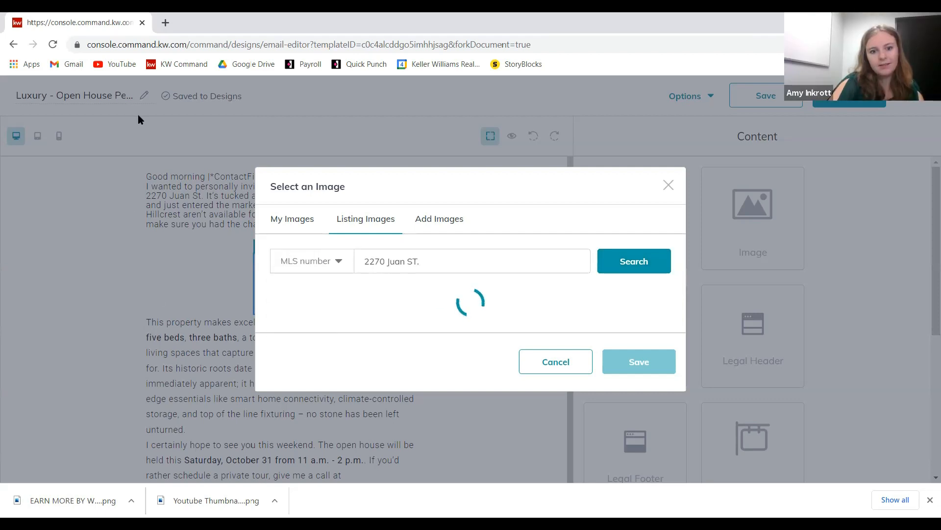
left_click(165, 23)
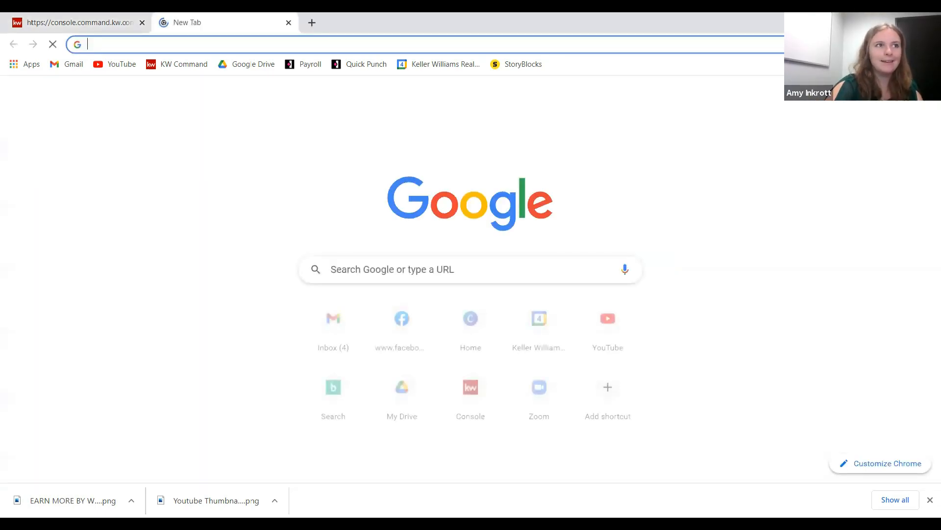
- Close the new Google tab with Ctrl+W to go back to the KW Command editor
key("ctrl+w")
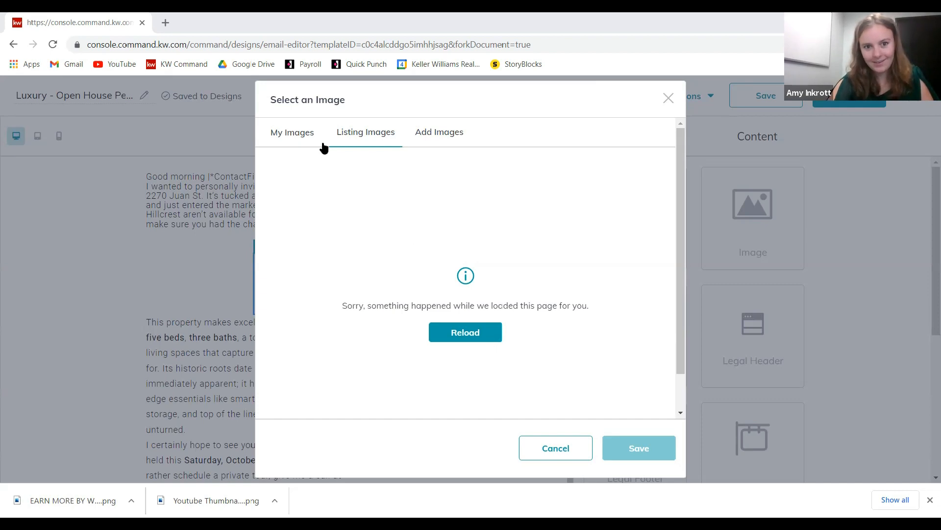
- Dismiss the failed image selection and drag a Listing block above the empty image placeholder
left_click(251, 264)
left_click(293, 248)
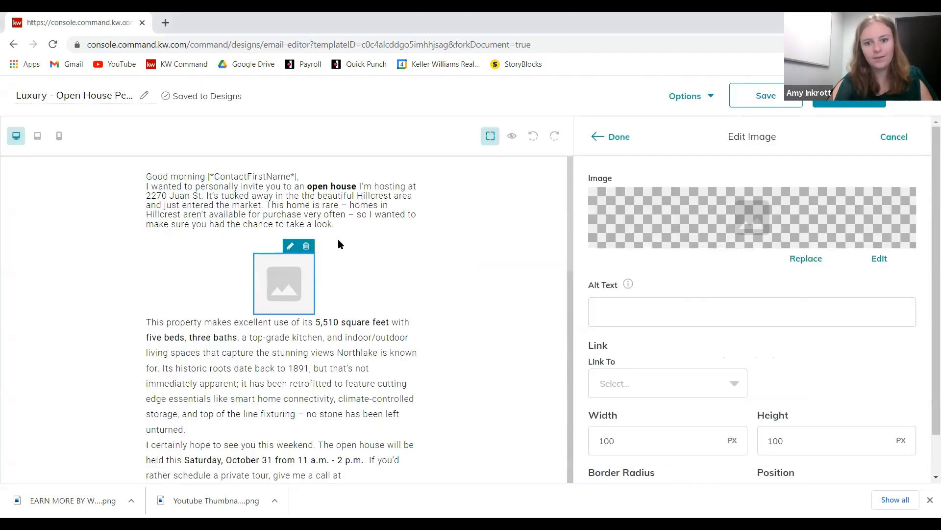
left_click(626, 139)
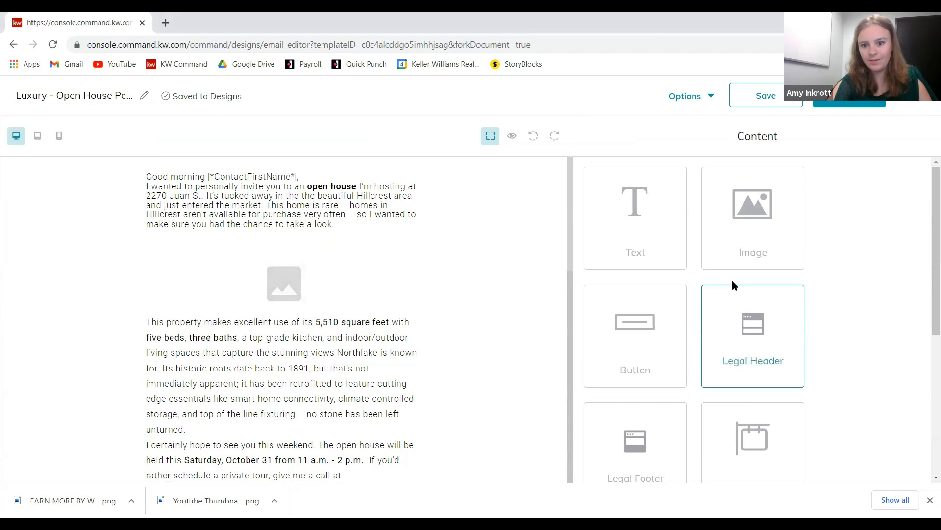
left_click_drag(763, 448, 267, 295)
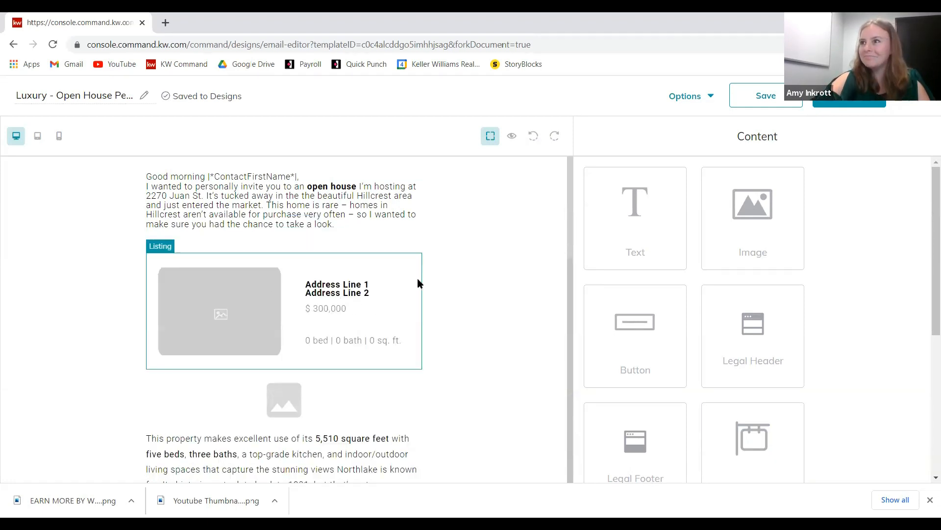
- Search the Listing block by a pasted MLS number, then close the failed-search error
left_click(369, 285)
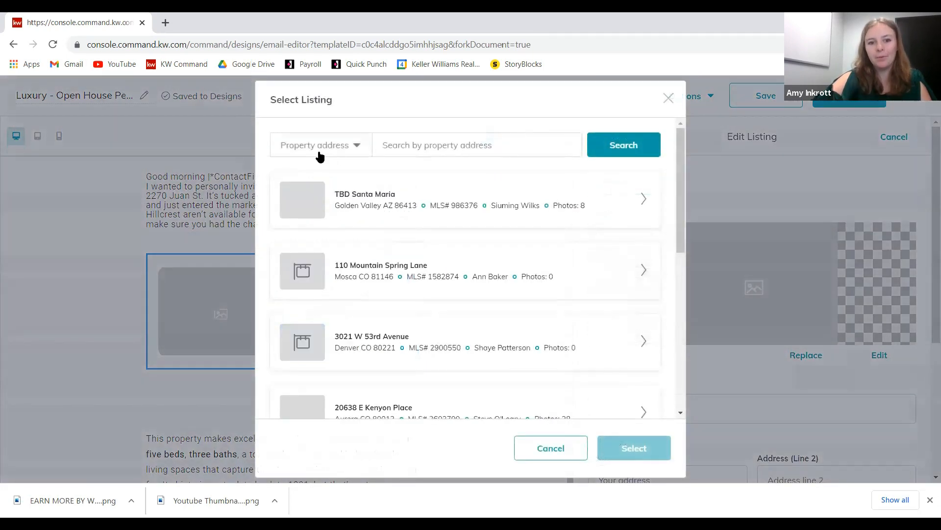
left_click(319, 153)
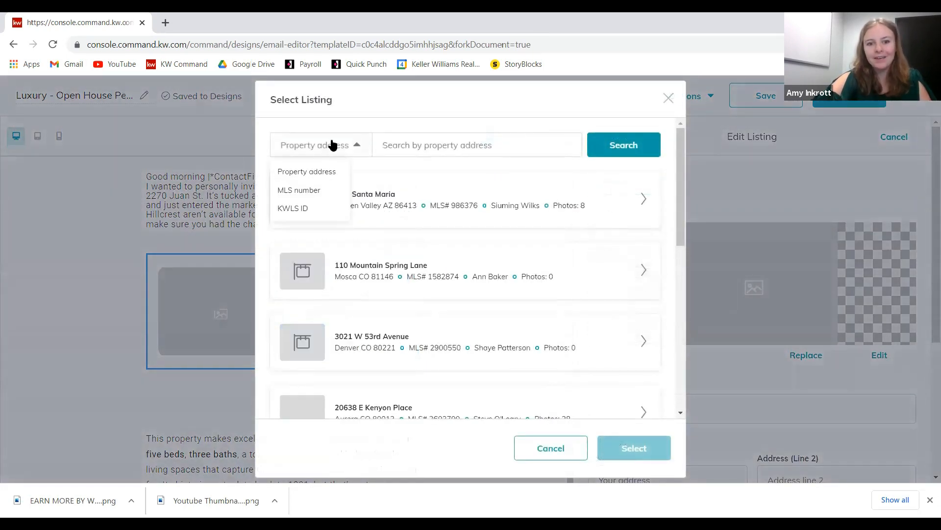
left_click(327, 190)
left_click(432, 146)
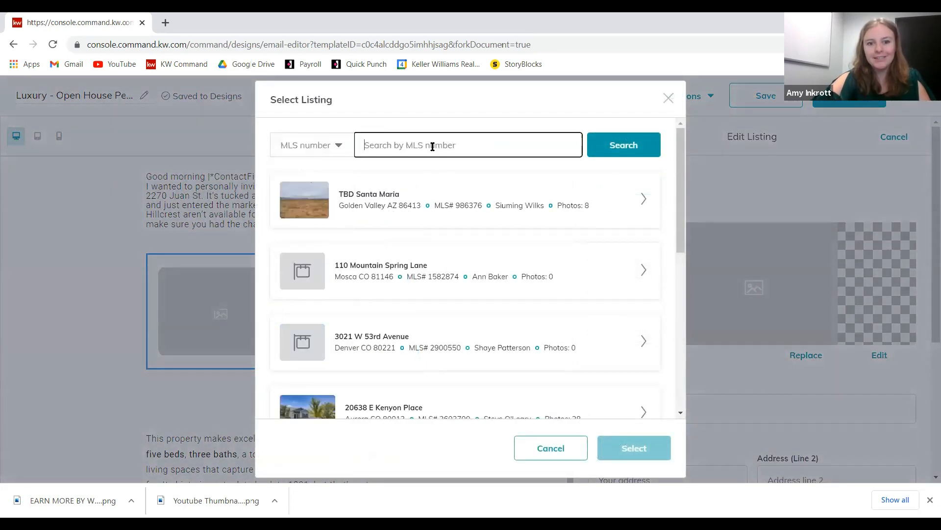
type("210027235")
left_click(613, 151)
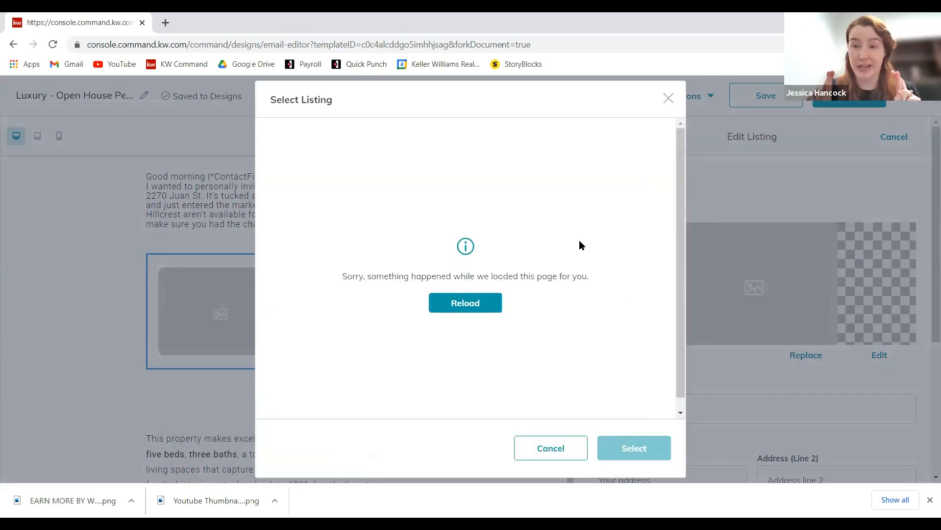
left_click(669, 98)
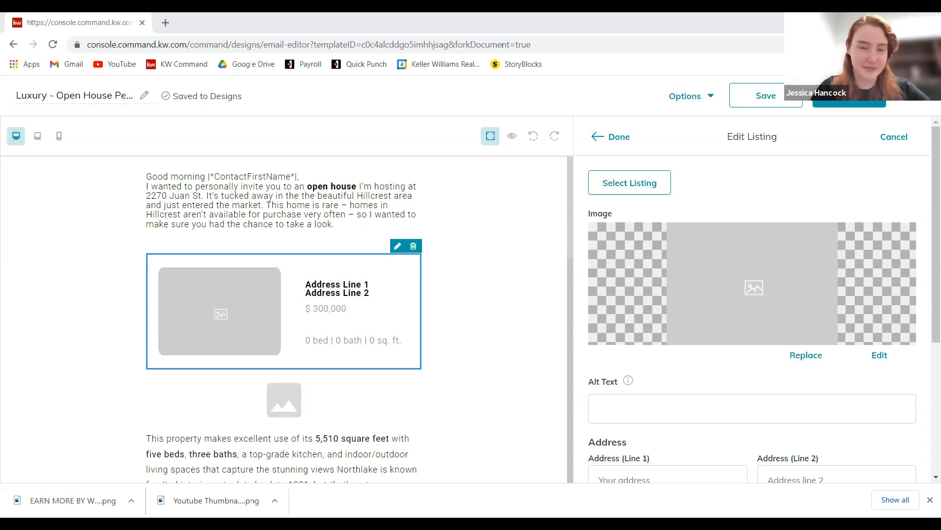
- Delete the empty Listing block and start uploading a replacement for the placeholder image
left_click(415, 248)
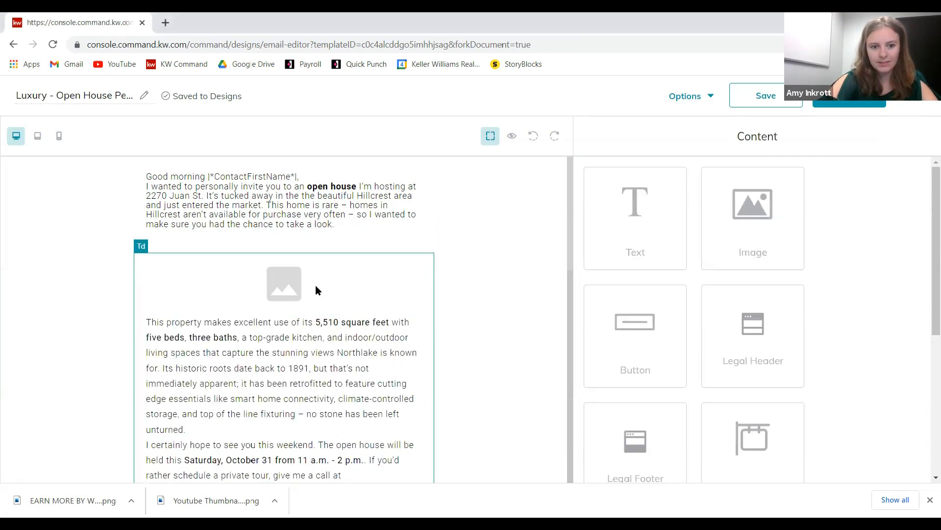
left_click(298, 253)
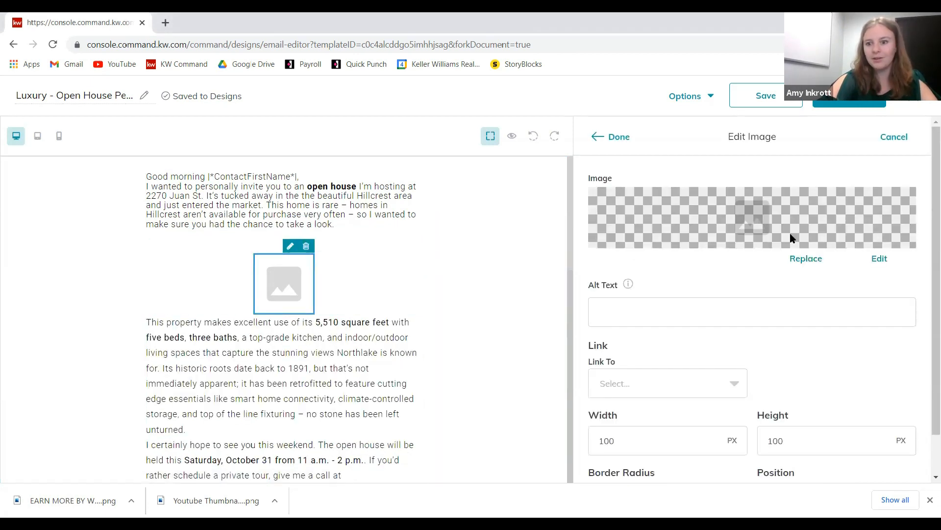
left_click(817, 263)
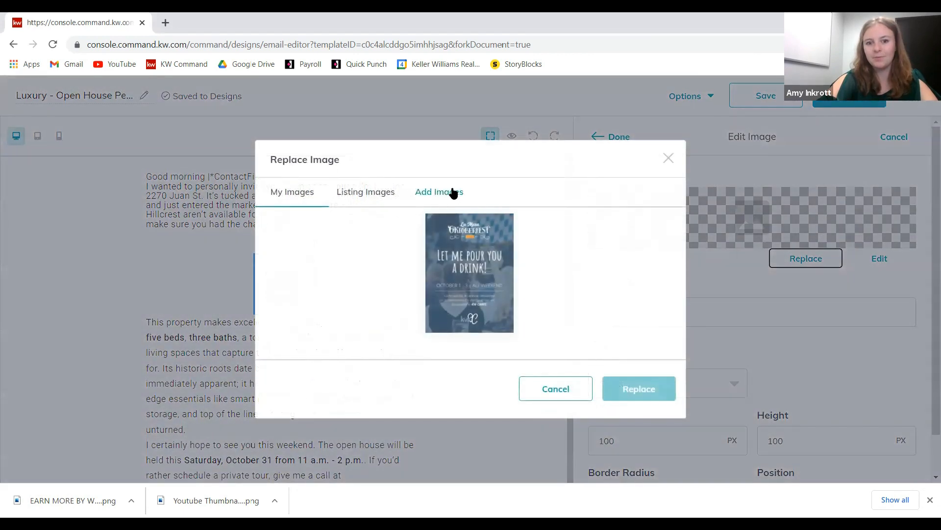
left_click(449, 192)
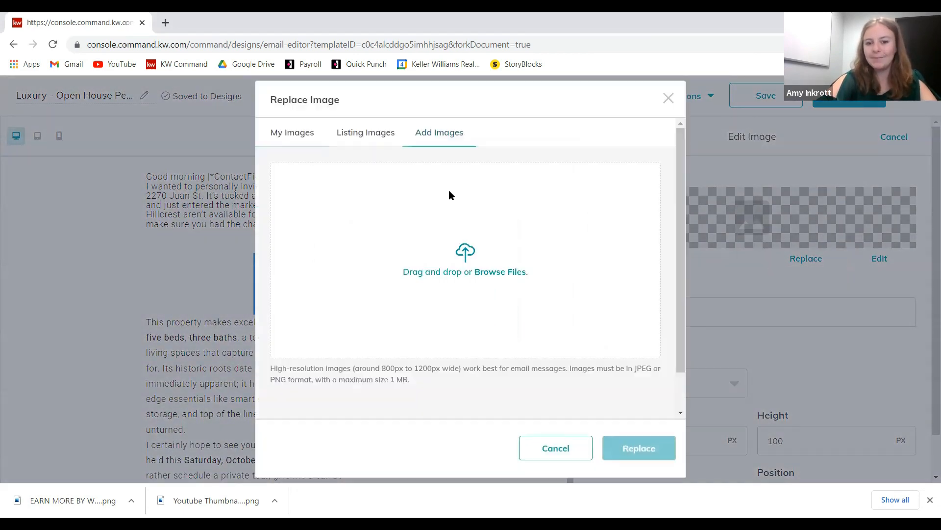
left_click(449, 191)
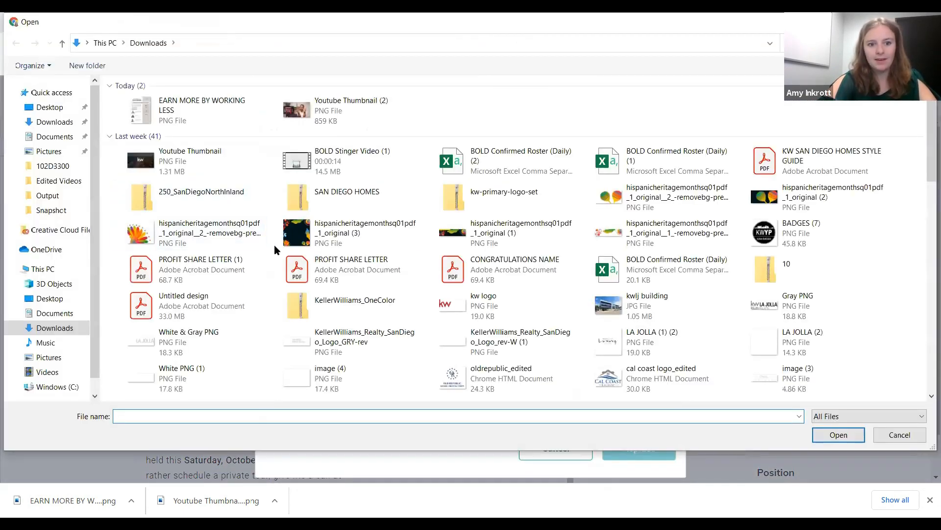
left_click(44, 108)
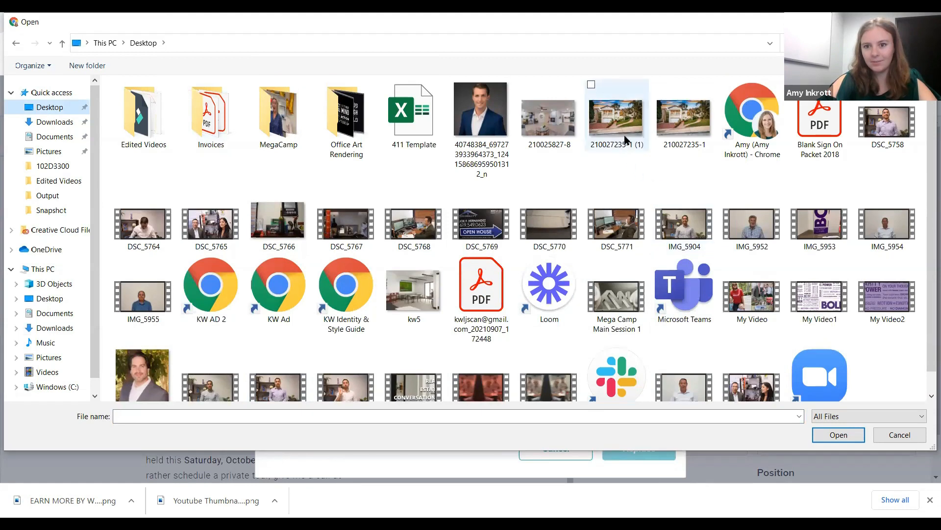
double_click(683, 120)
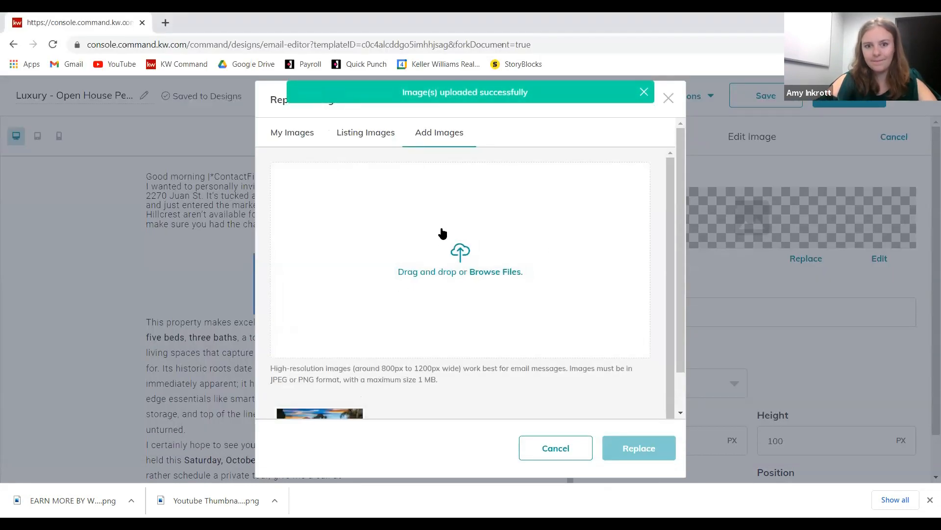
scroll(442, 235, "down", 1)
left_click(318, 400)
scroll(542, 320, "down", 2)
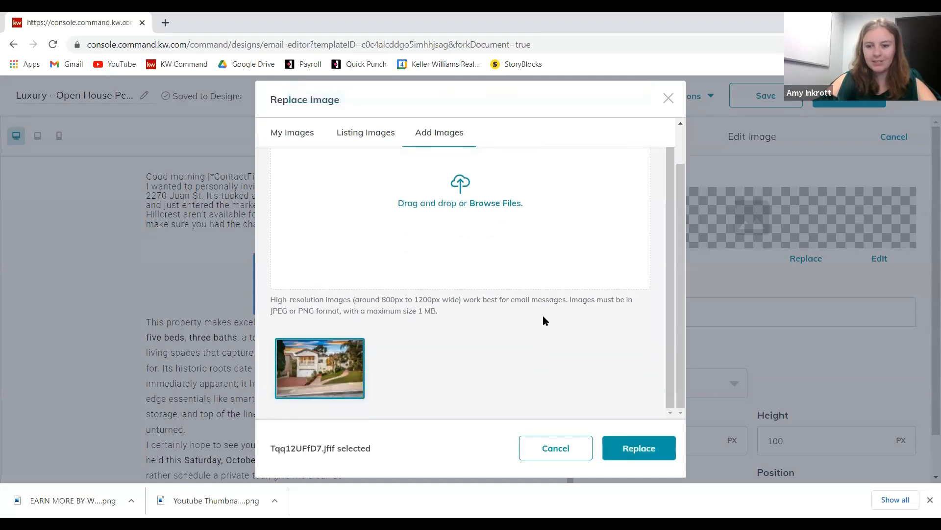
left_click(630, 453)
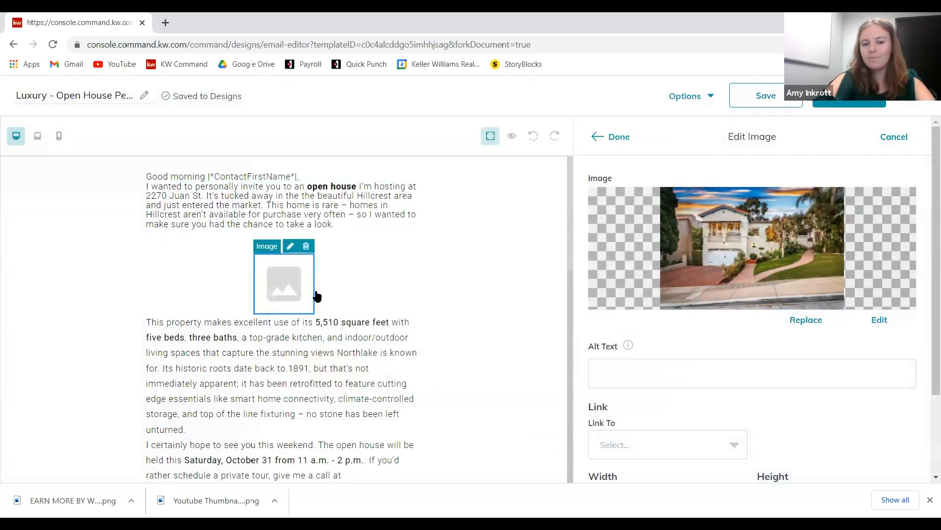
- Crop the house photo to a 9/16 ratio with the frame shifted up, and save it as the replacement image
left_click(880, 328)
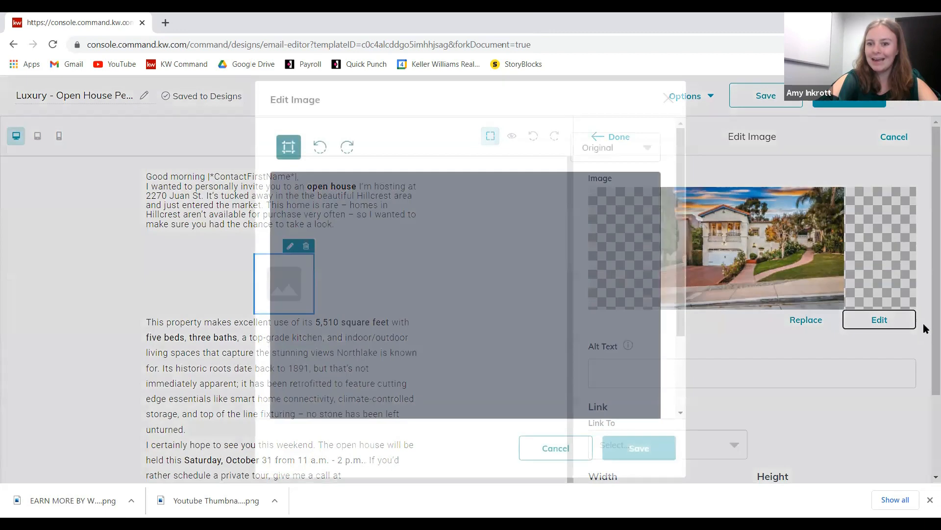
scroll(661, 234, "up", 3)
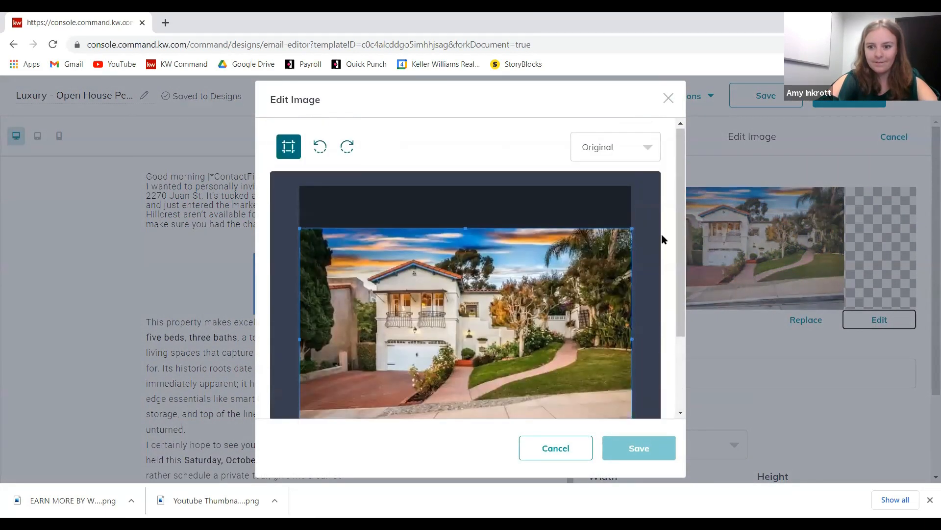
scroll(657, 215, "down", 2)
scroll(651, 227, "up", 3)
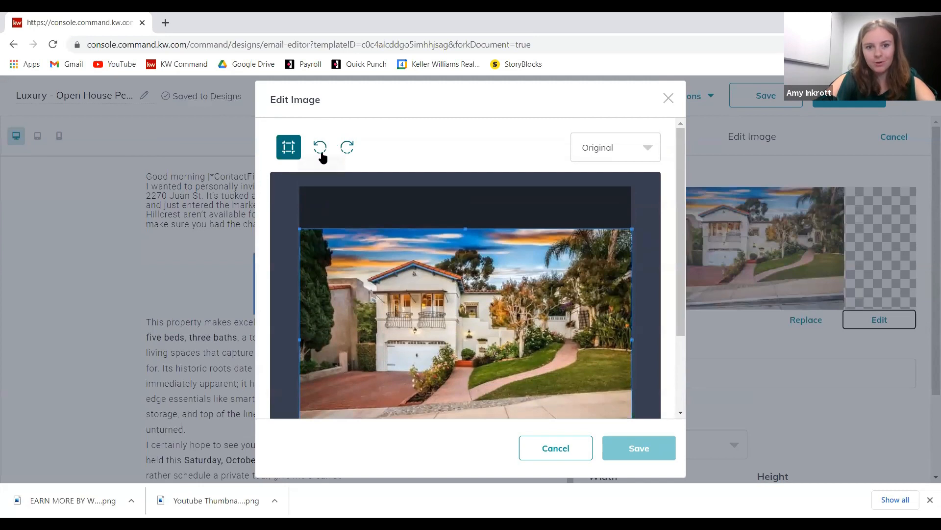
left_click(605, 149)
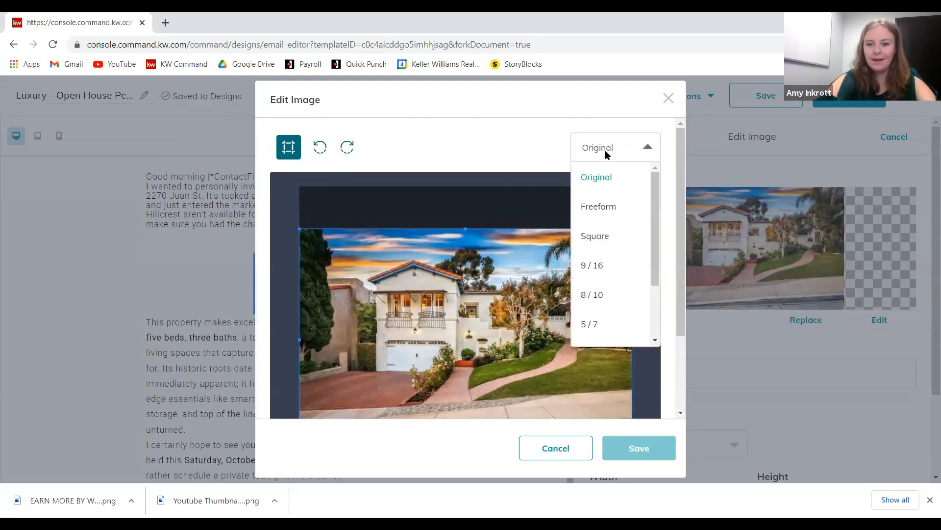
left_click(625, 270)
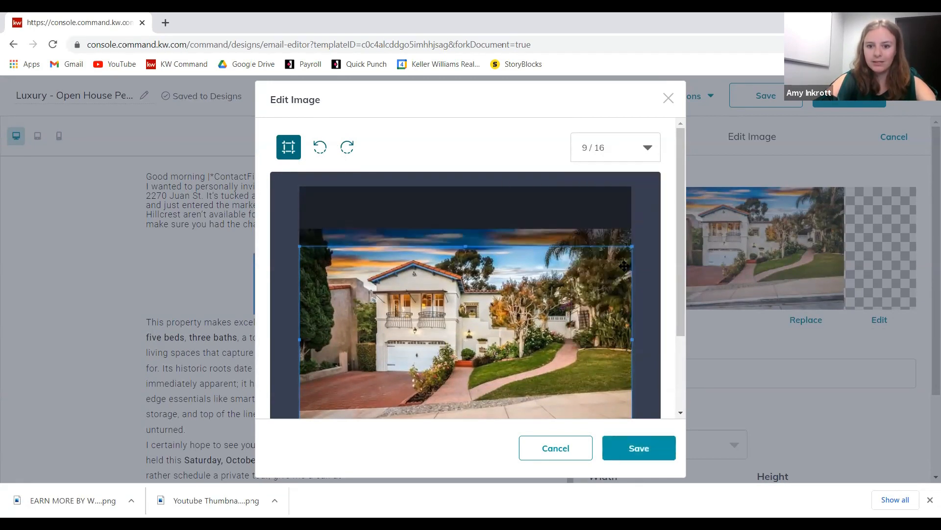
left_click_drag(565, 364, 577, 345)
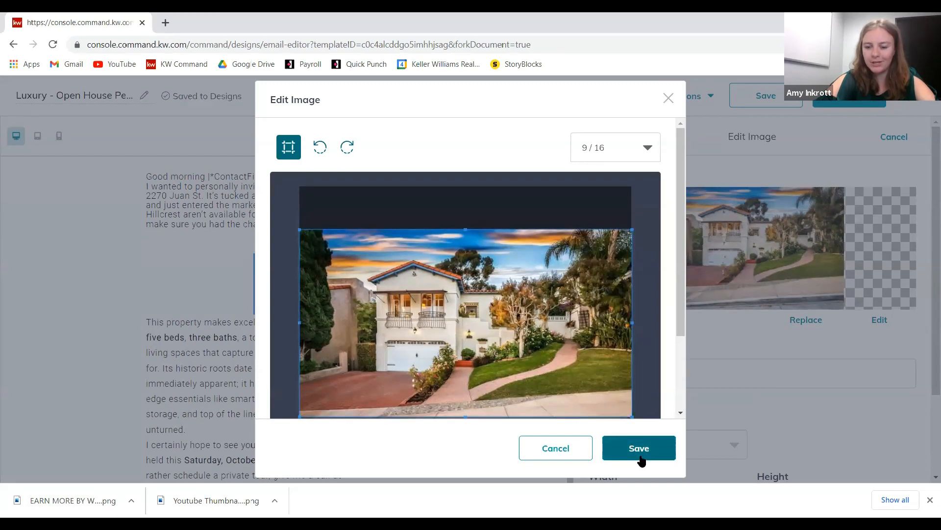
scroll(468, 362, "down", 2)
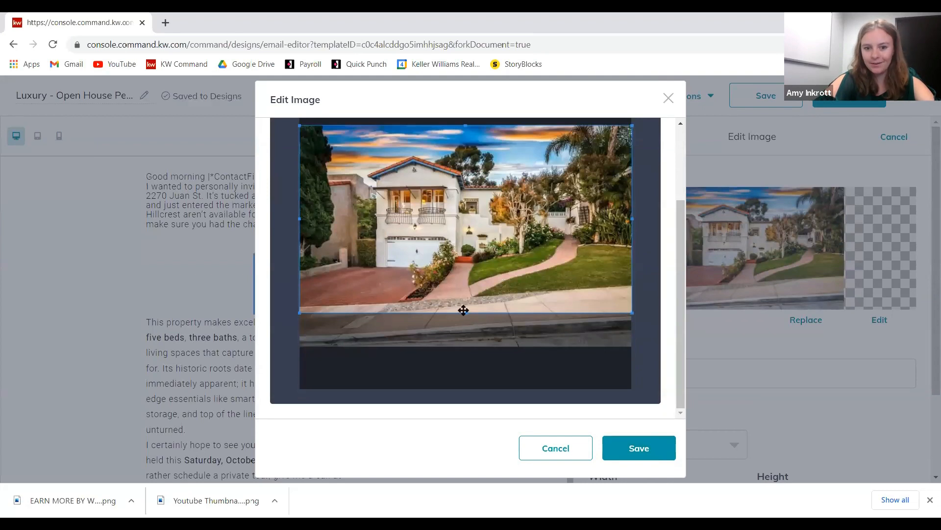
left_click(651, 442)
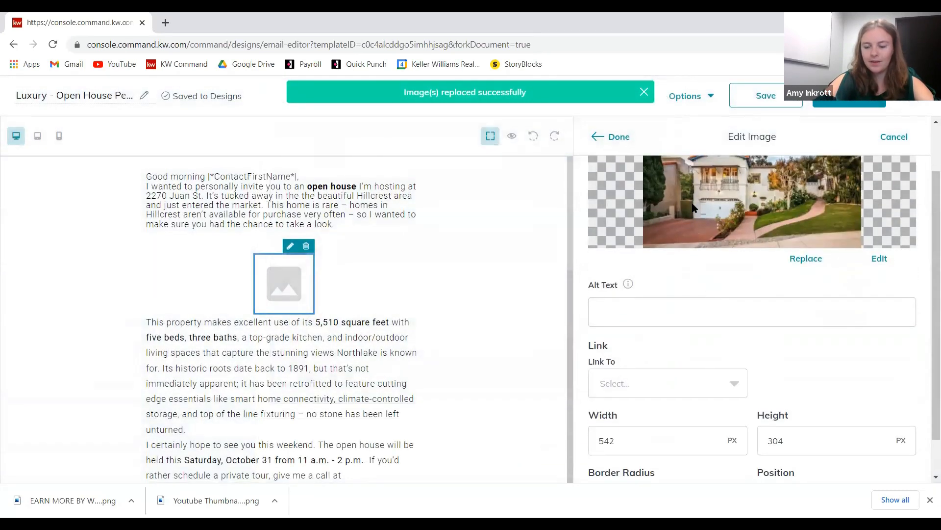
left_click(679, 374)
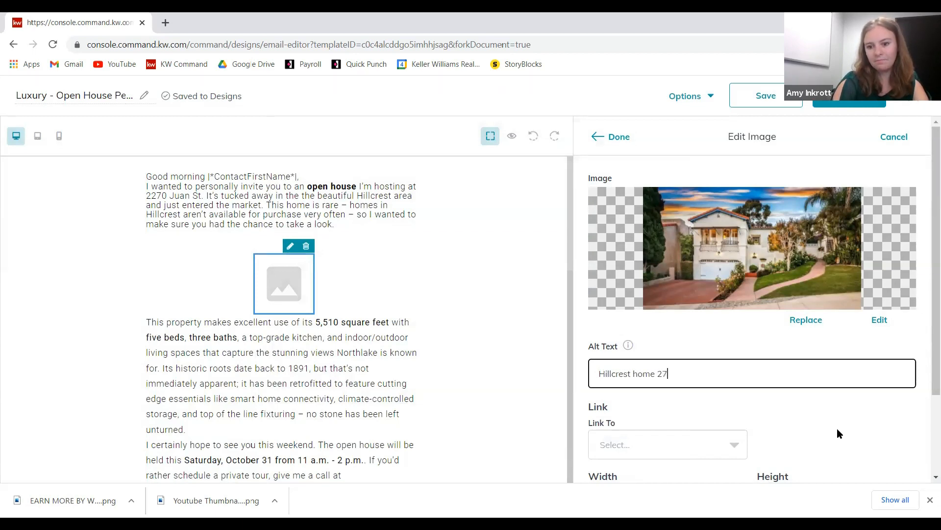
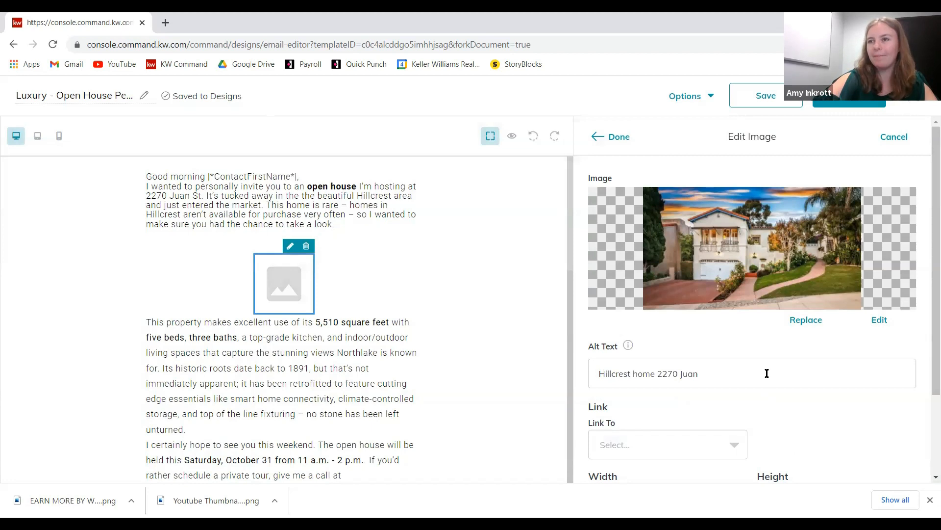
scroll(809, 326, "down", 2)
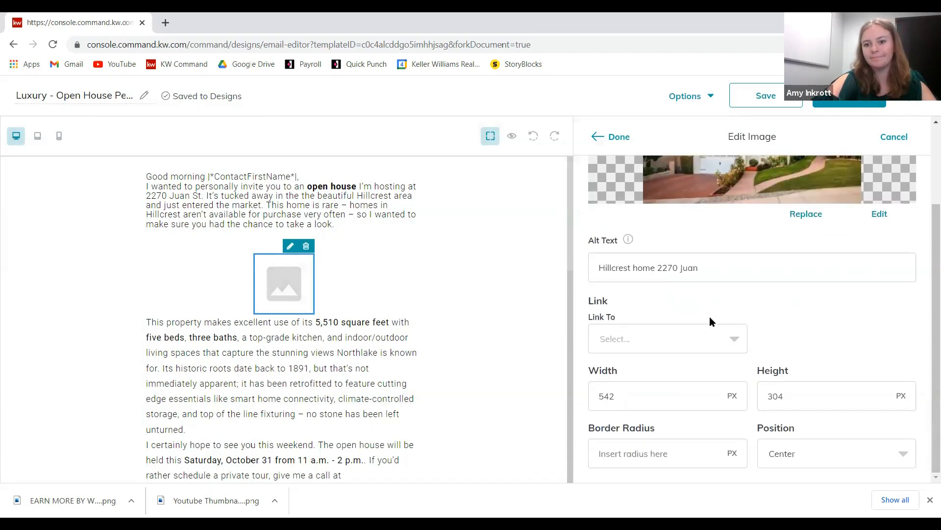
left_click(733, 340)
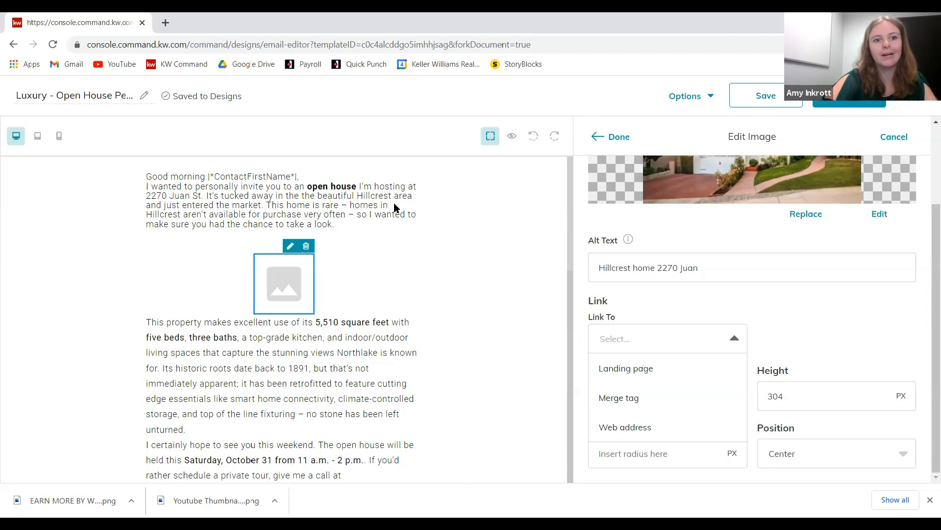
- Link the photo to the 'new landing page template' landing page, keep it at 542 × 304 px, and place it
left_click(615, 373)
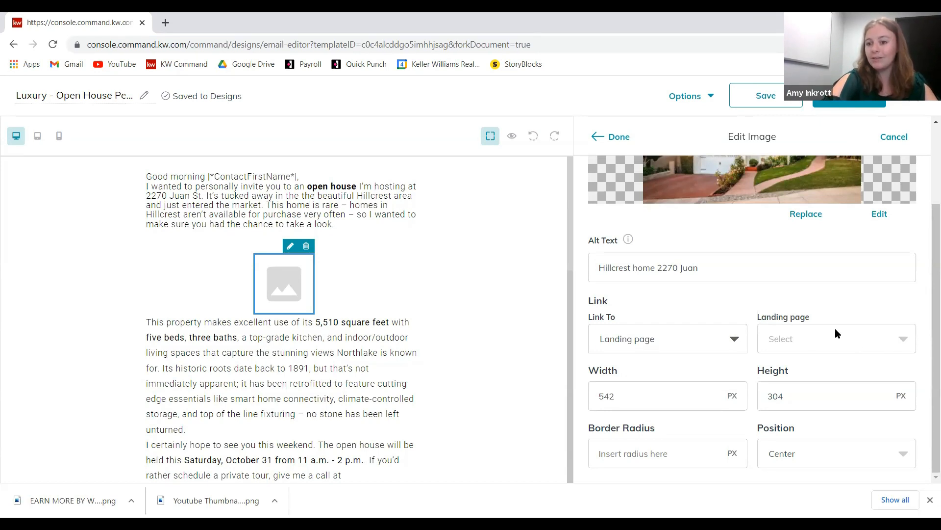
left_click(844, 338)
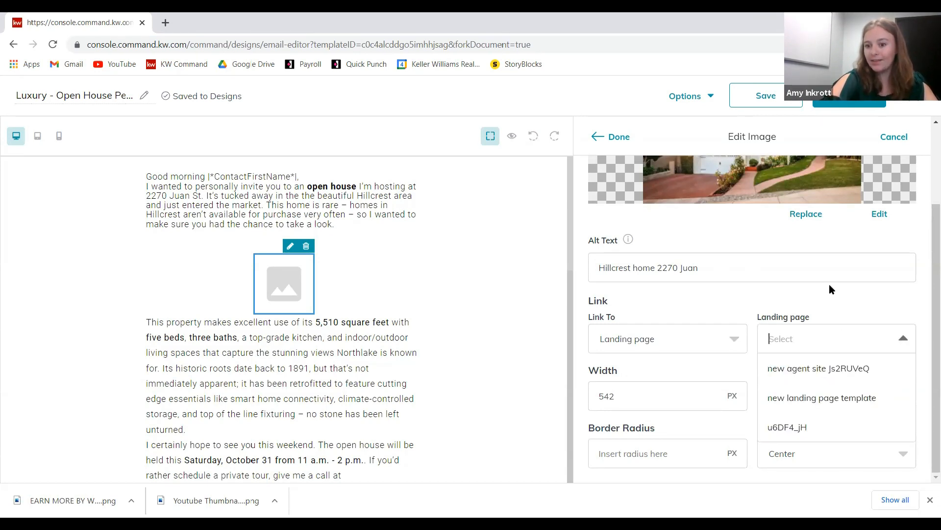
left_click(857, 404)
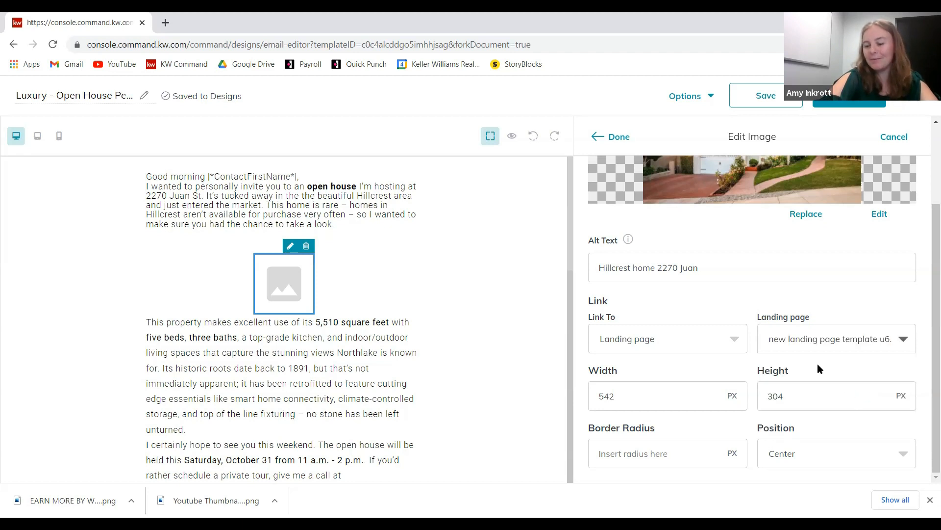
scroll(737, 301, "up", 2)
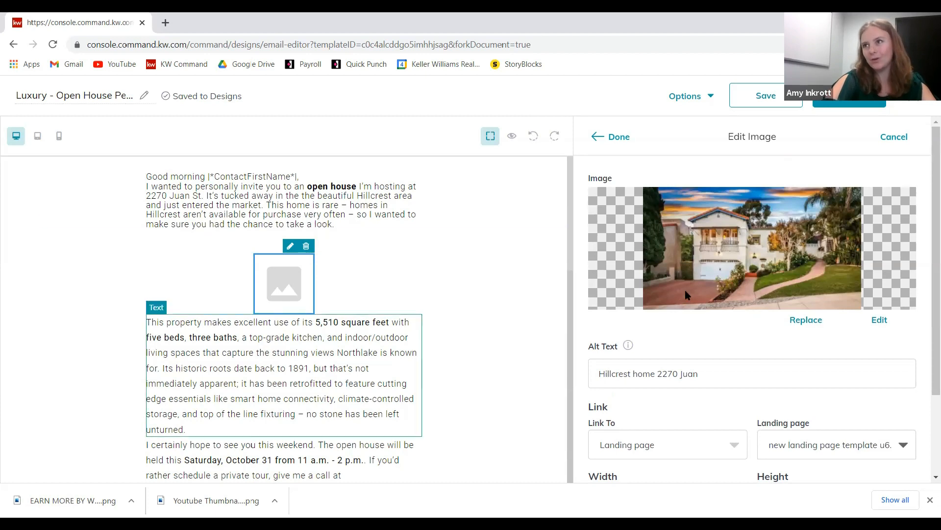
scroll(711, 422, "down", 2)
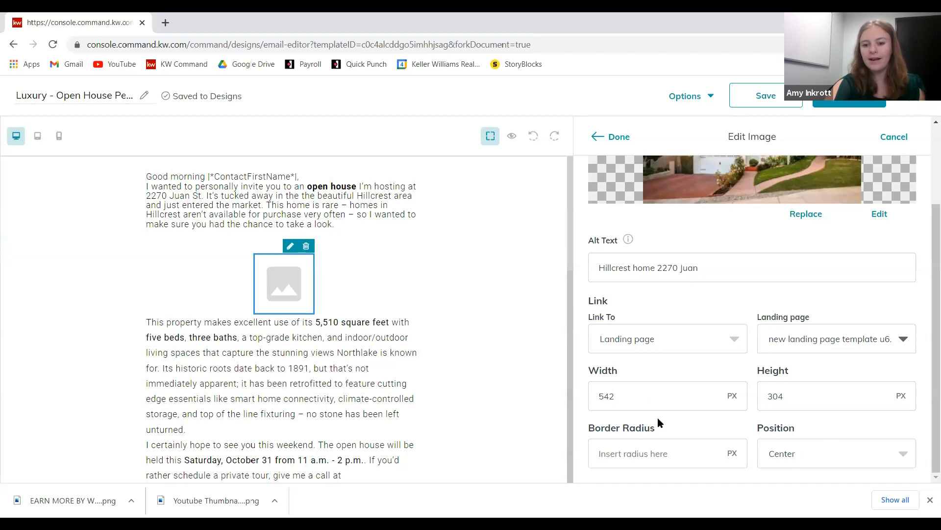
double_click(631, 397)
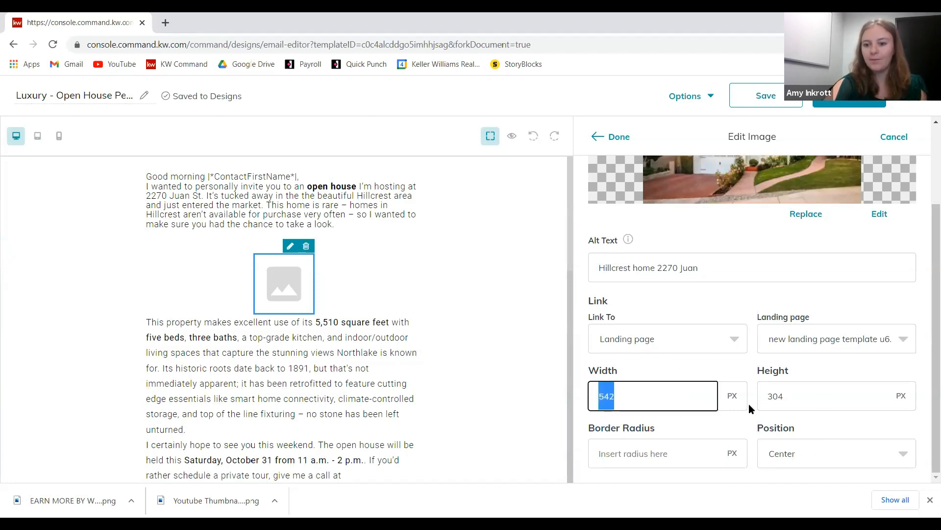
double_click(801, 402)
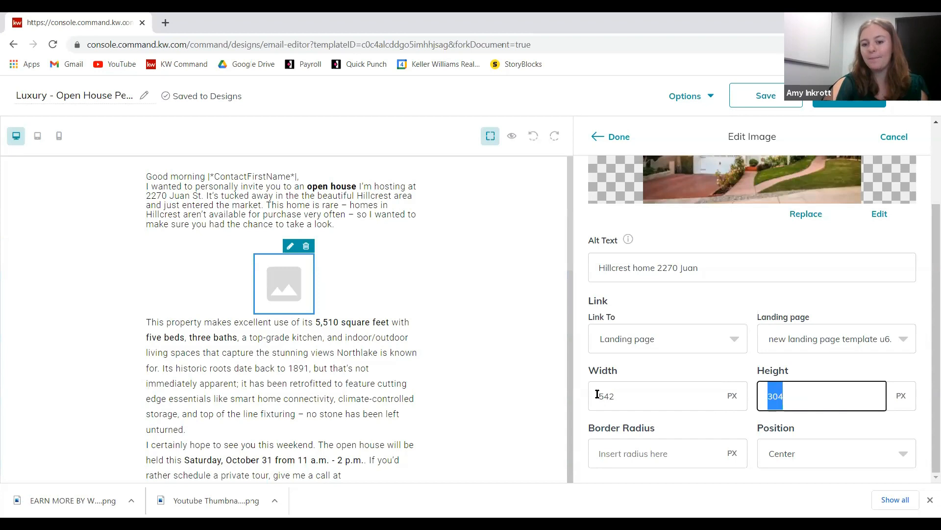
double_click(652, 391)
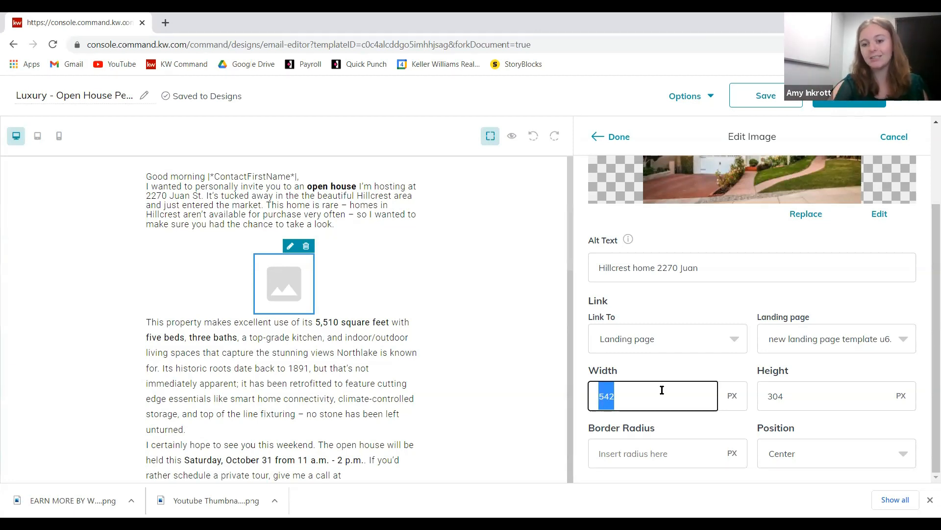
left_click(634, 391)
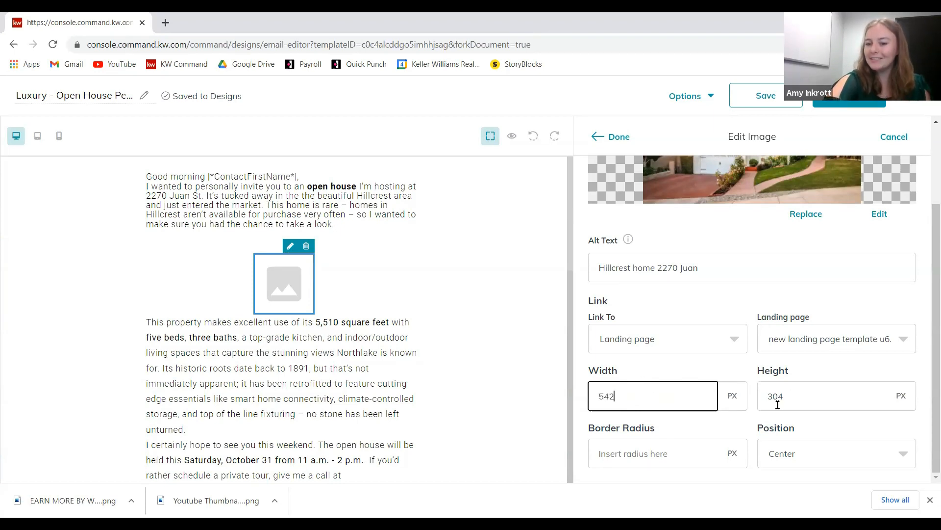
left_click(618, 137)
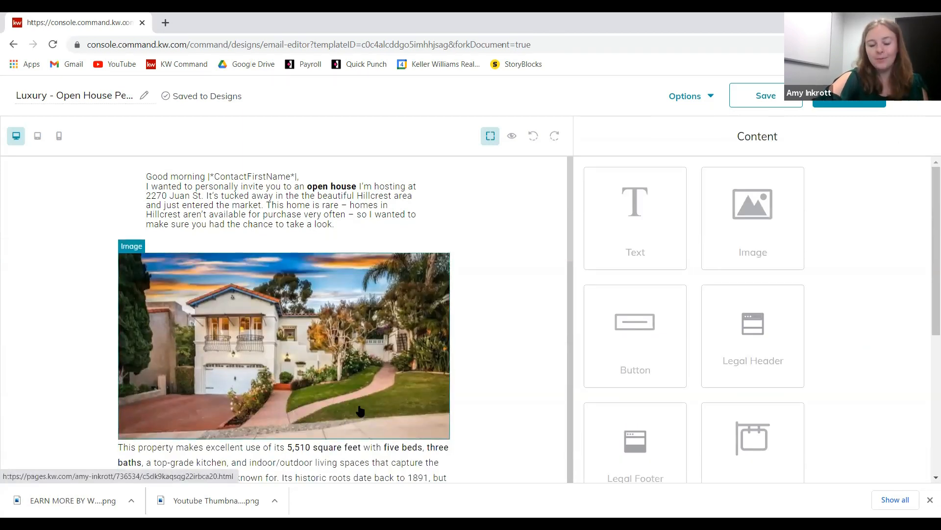
- Change the house photo's height from 304 to 275 px and apply the new size
scroll(368, 415, "down", 1)
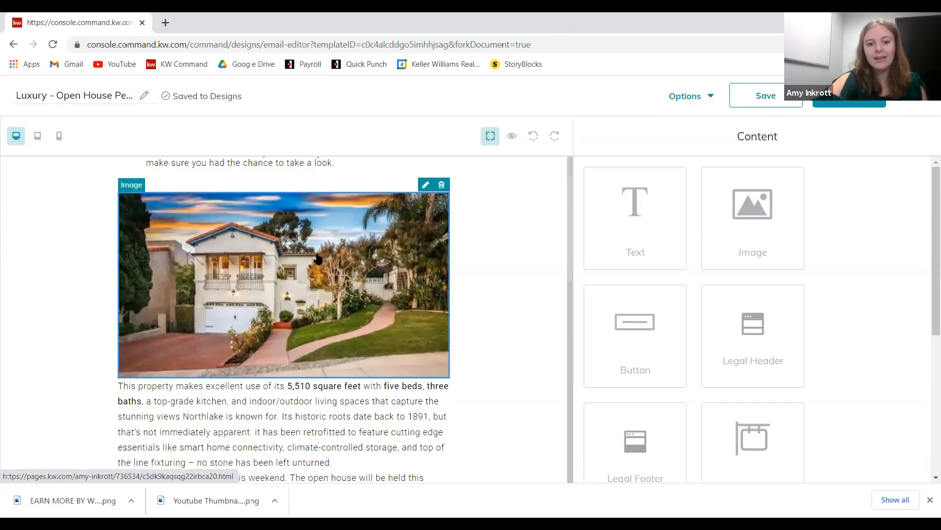
scroll(313, 265, "up", 1)
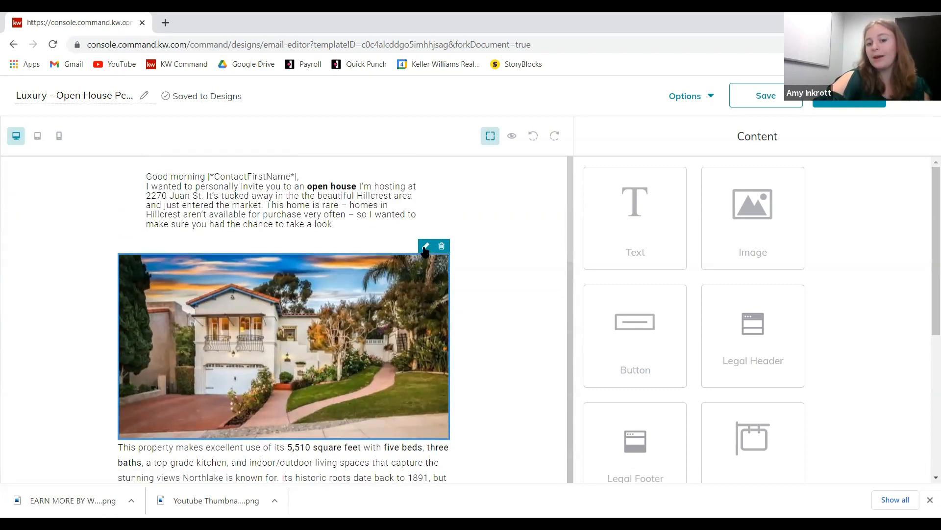
left_click(425, 247)
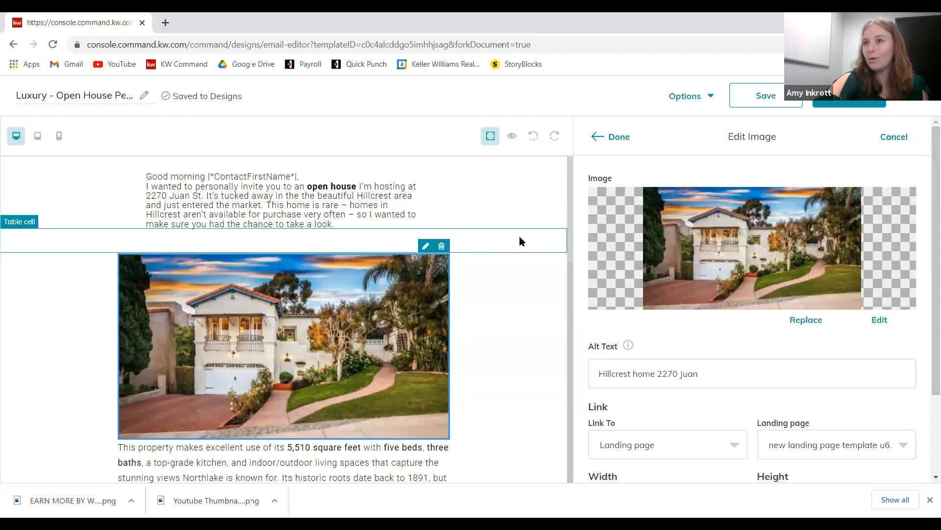
scroll(809, 319, "down", 2)
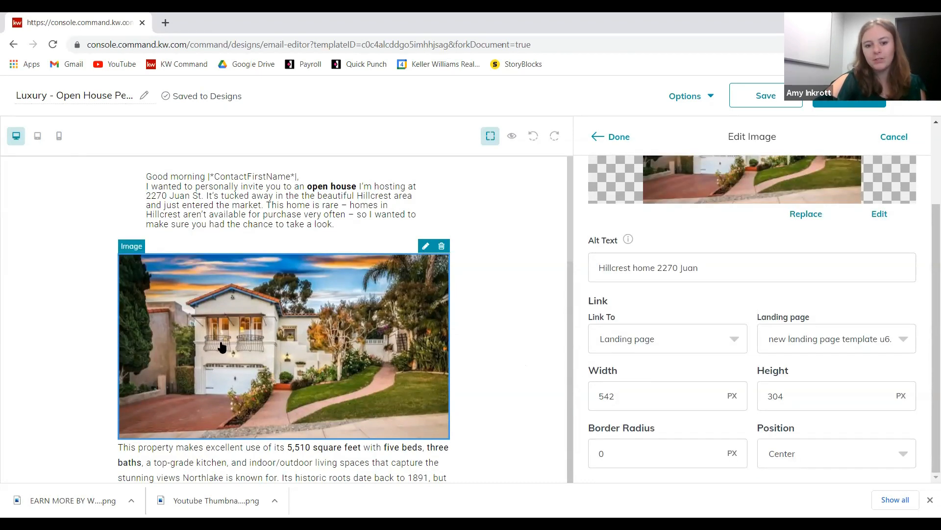
left_click(863, 399)
key("BackSpace")
key("BackSpace")
key("BackSpace")
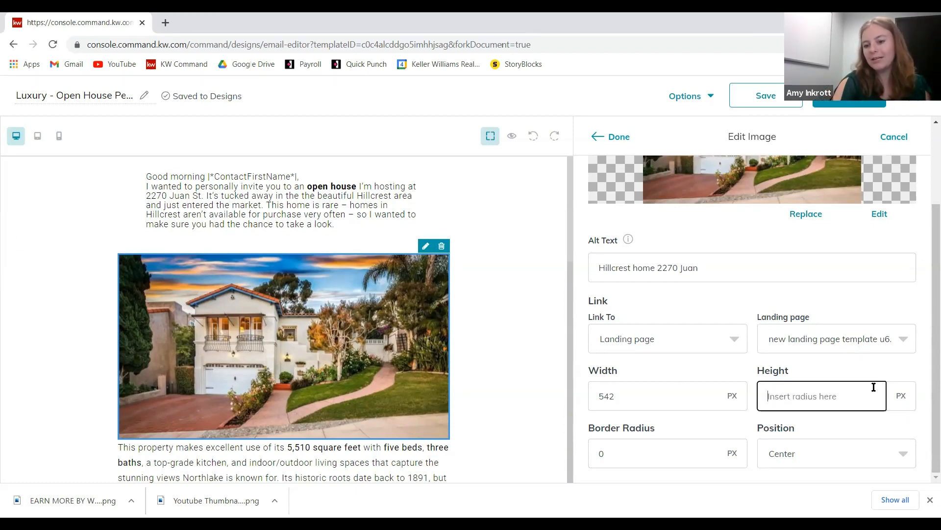
type("275")
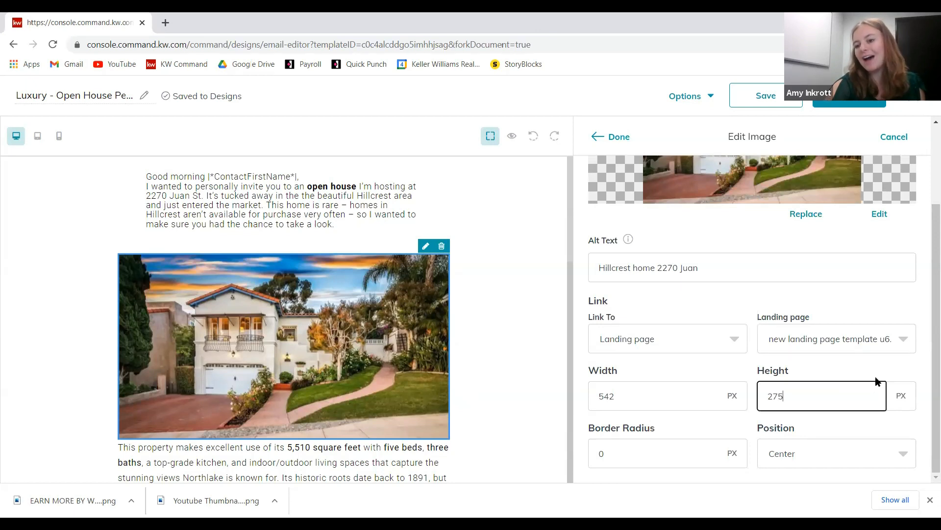
left_click(867, 376)
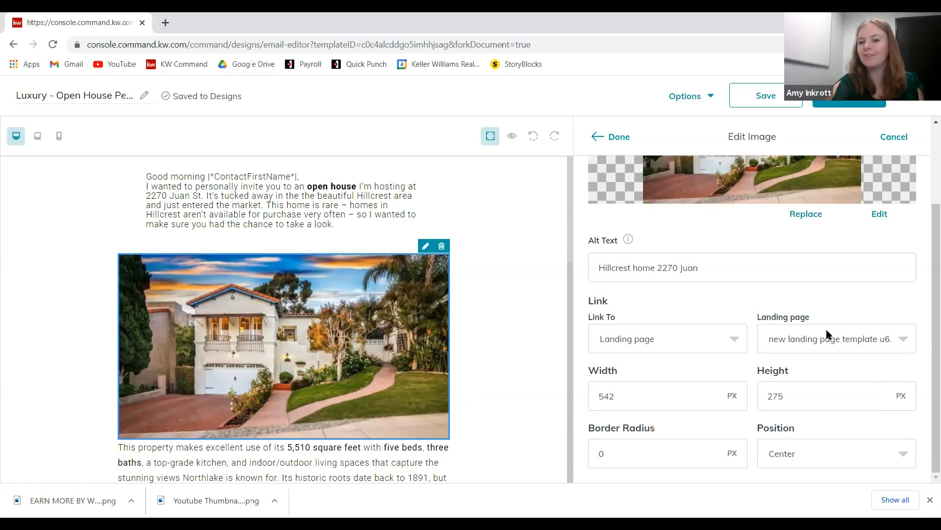
left_click(614, 137)
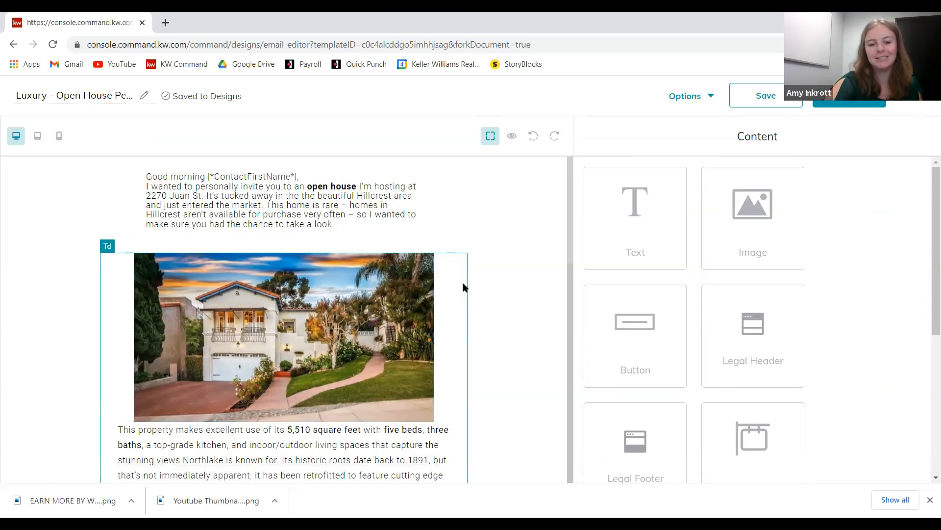
scroll(463, 286, "down", 1)
scroll(435, 281, "up", 1)
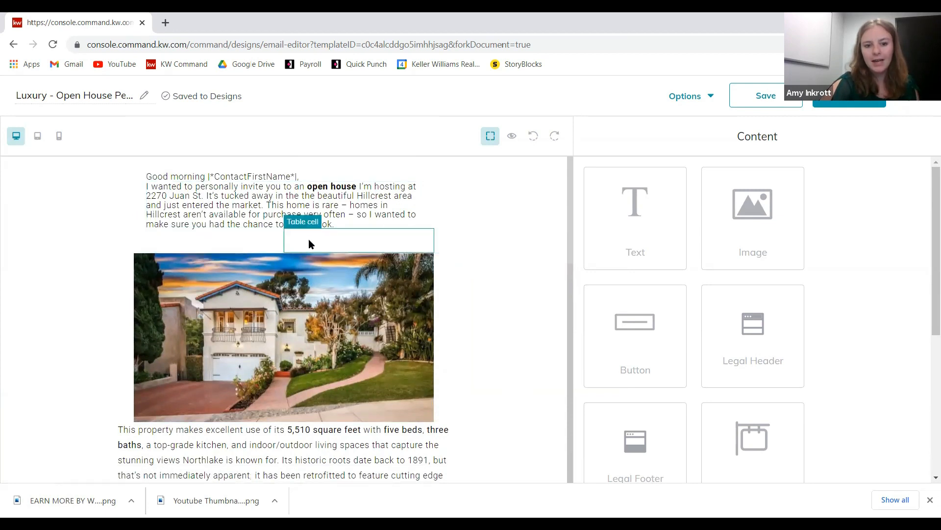
left_click(337, 243)
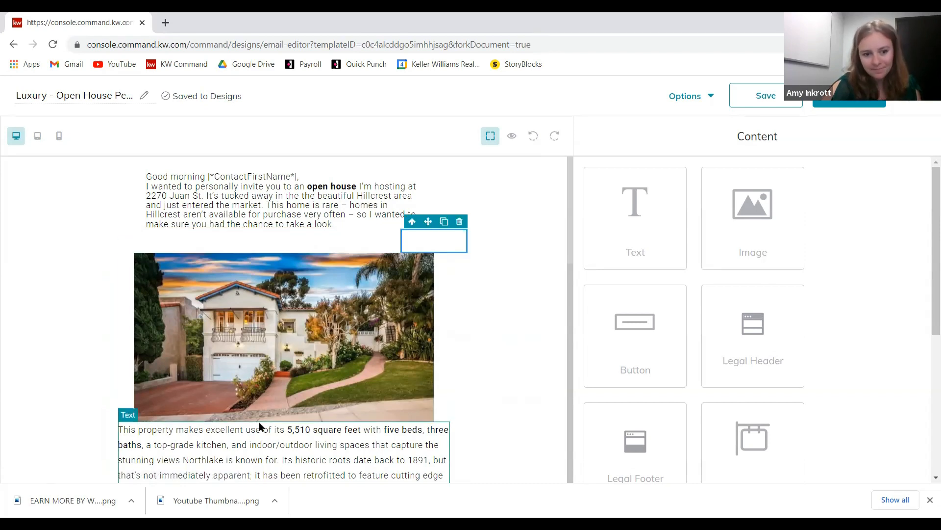
scroll(259, 424, "down", 5)
scroll(317, 288, "up", 5)
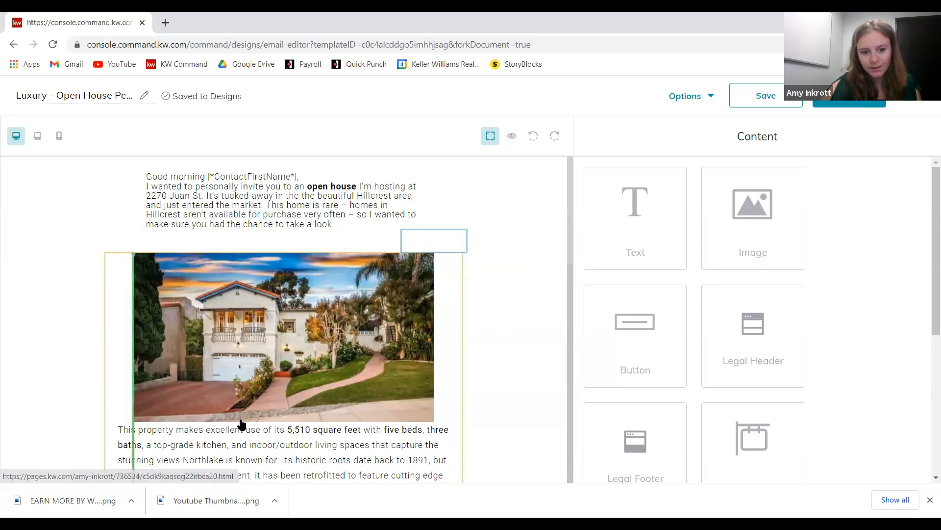
left_click(488, 307)
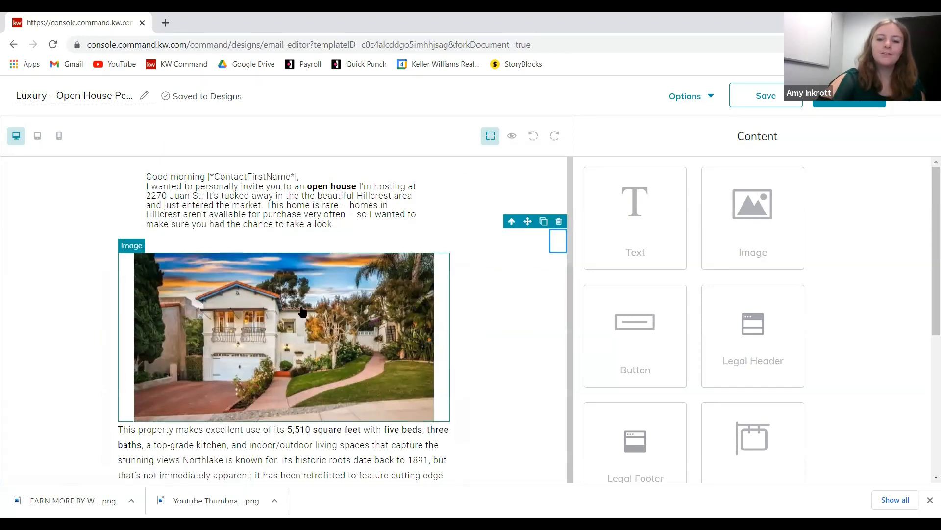
scroll(299, 311, "down", 2)
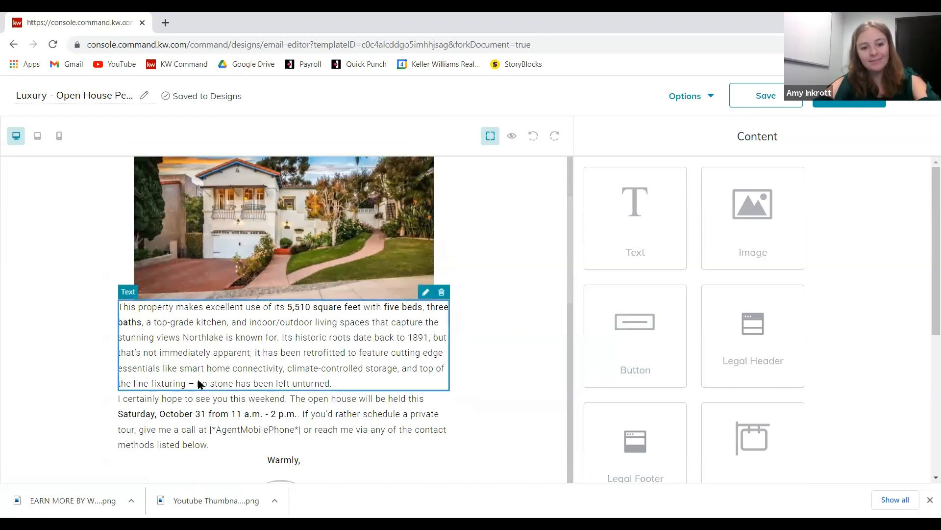
- Change the square footage from 5,510 to 3,208 and the bath count from three to four
left_click(426, 292)
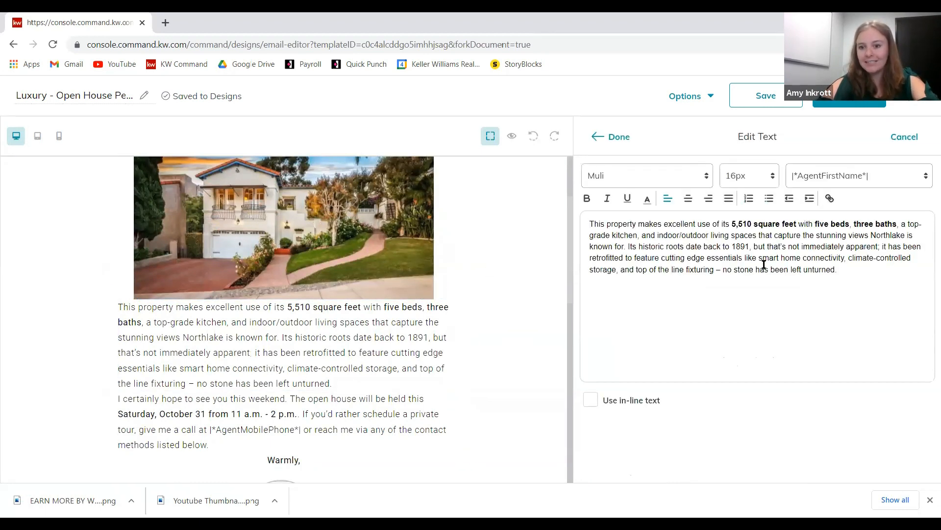
left_click_drag(733, 223, 799, 228)
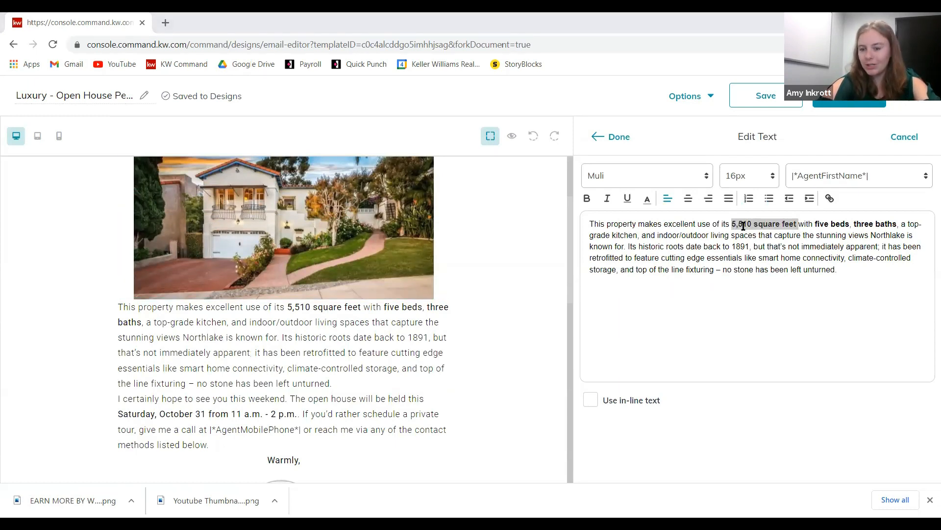
left_click_drag(752, 225, 732, 224)
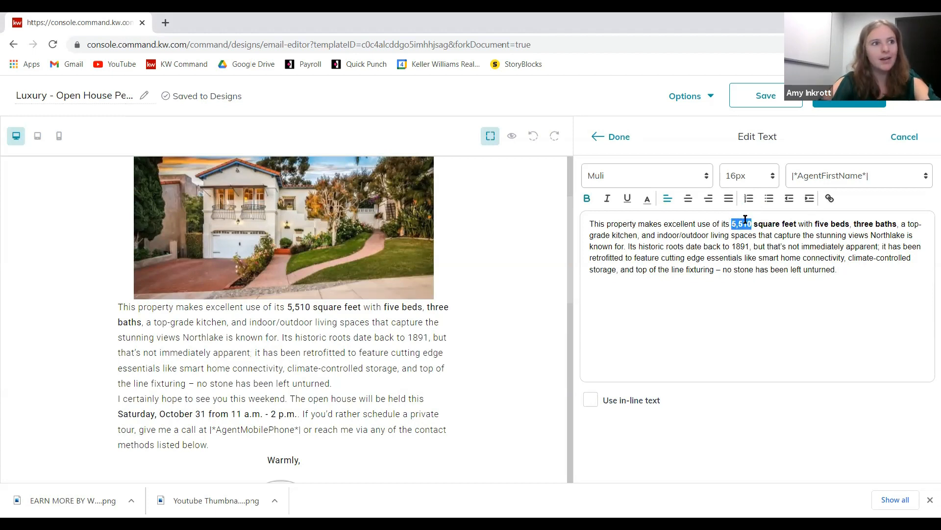
type("3,208")
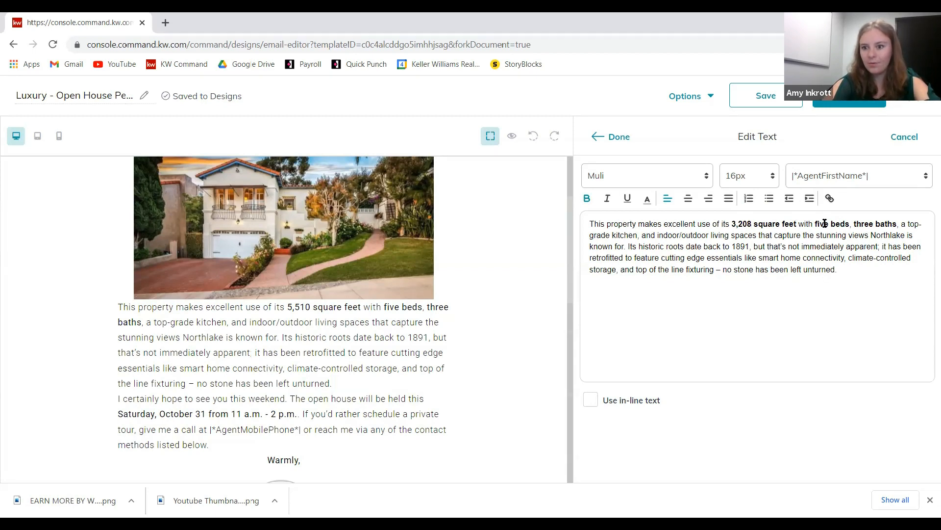
double_click(864, 226)
type("four")
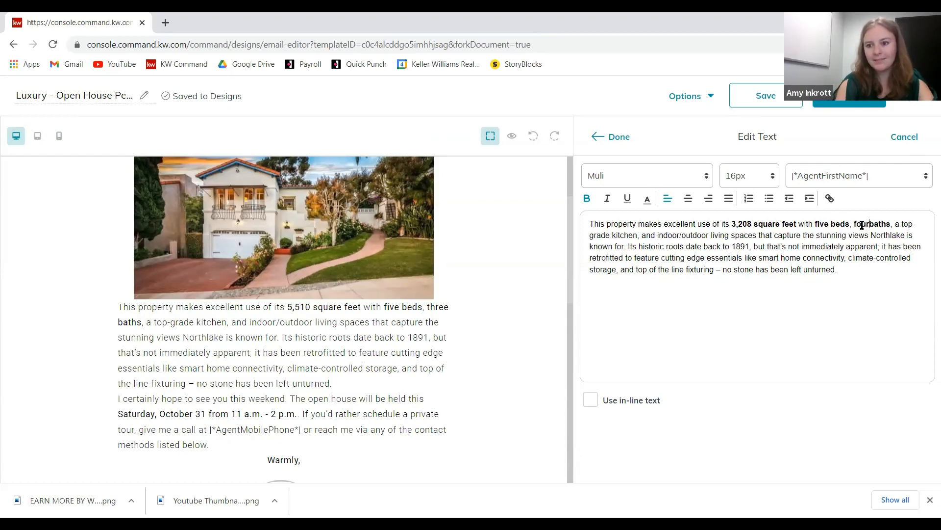
- Replace the neighbourhood name Northlake with Hillcrest in the description
left_click_drag(605, 244, 756, 276)
left_click(756, 275)
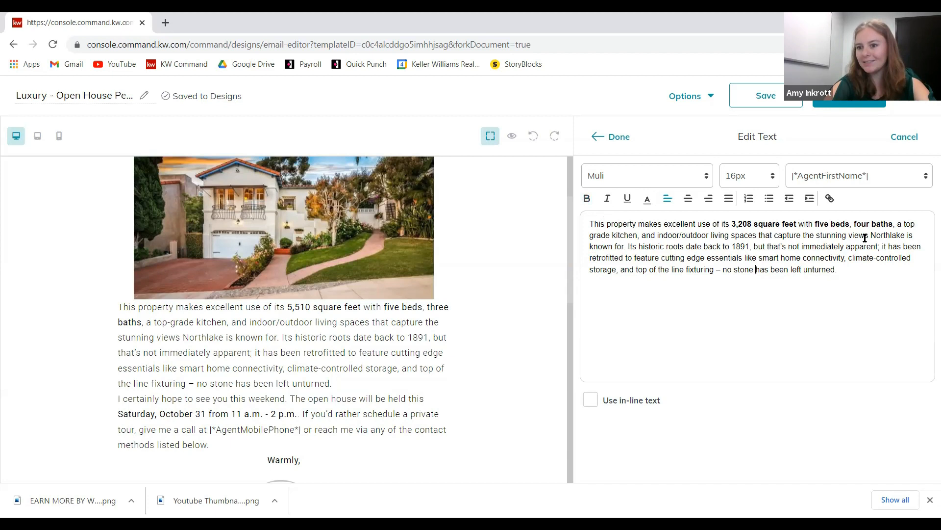
double_click(883, 235)
type("Hillcrs")
key("BackSpace")
type("es")
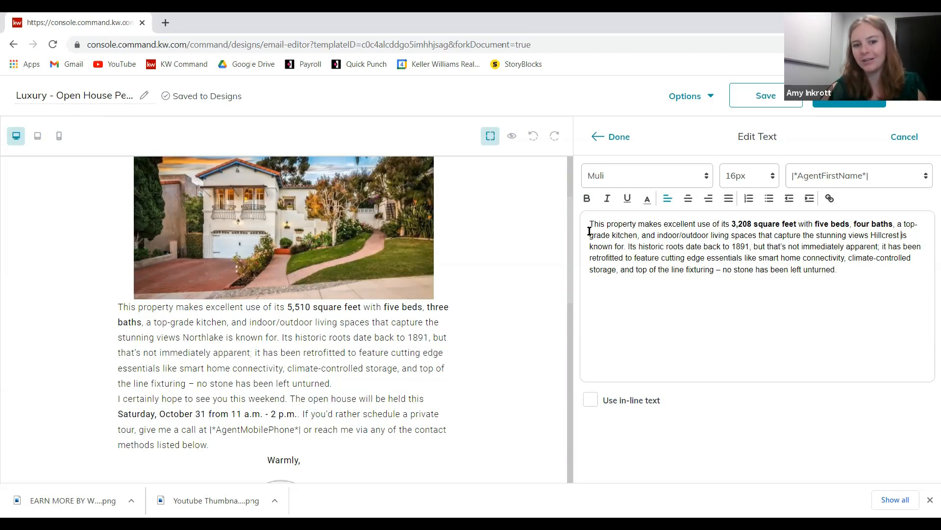
left_click_drag(618, 236, 665, 246)
left_click(664, 246)
scroll(372, 288, "up", 2)
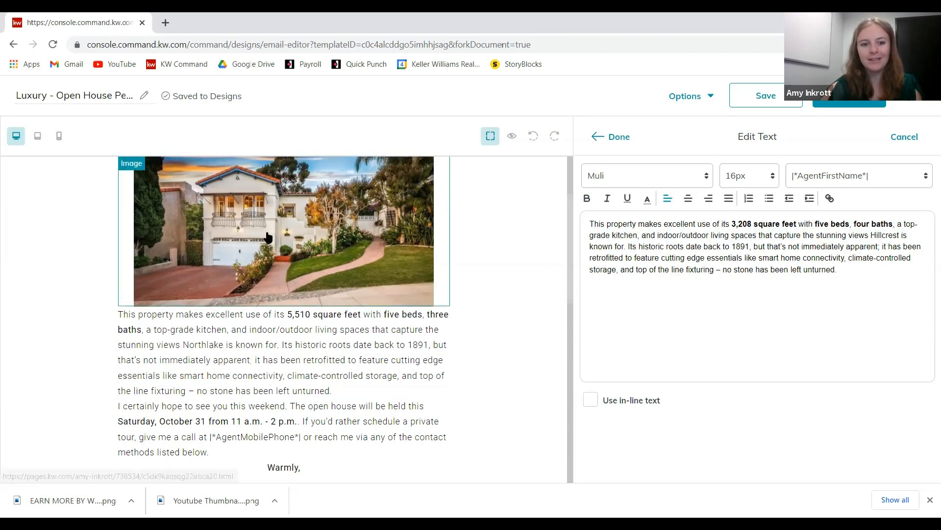
scroll(372, 288, "up", 1)
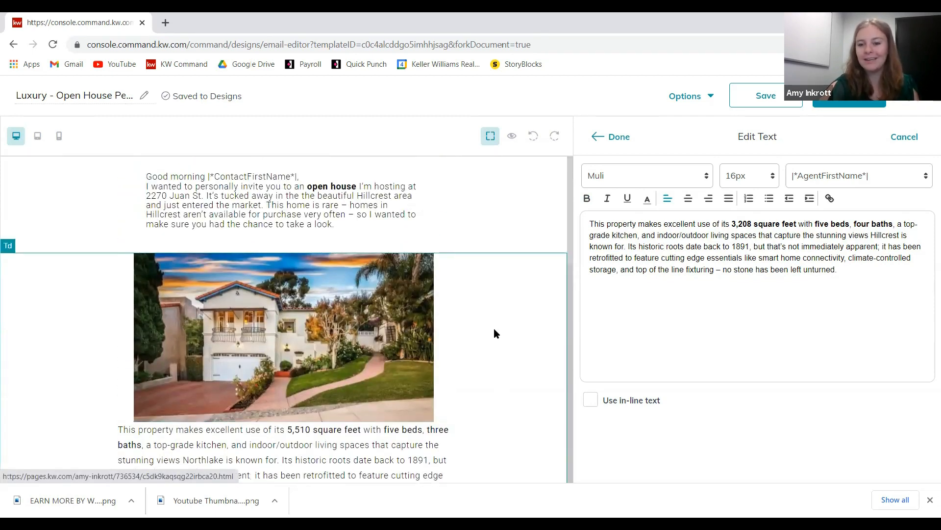
left_click_drag(650, 224, 806, 225)
left_click(803, 249)
double_click(652, 247)
left_click(683, 246)
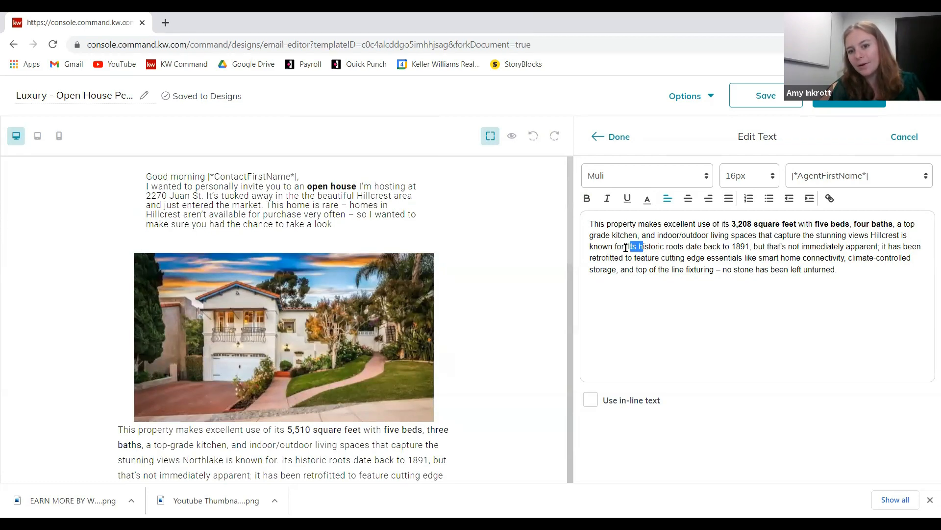
- Replace 'Its historic roots date back to 1891' with 'This home was built in 1934'
left_click_drag(629, 246, 730, 251)
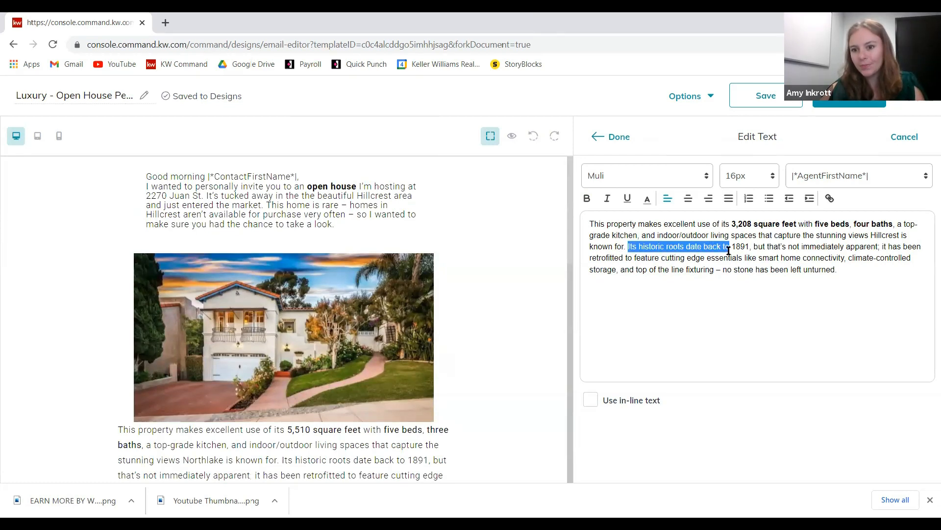
type("This home")
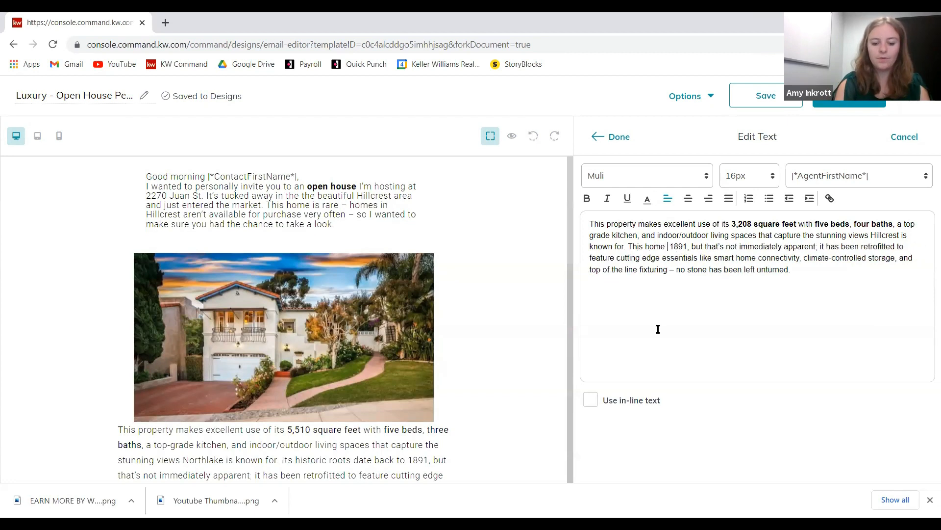
type(" was built in")
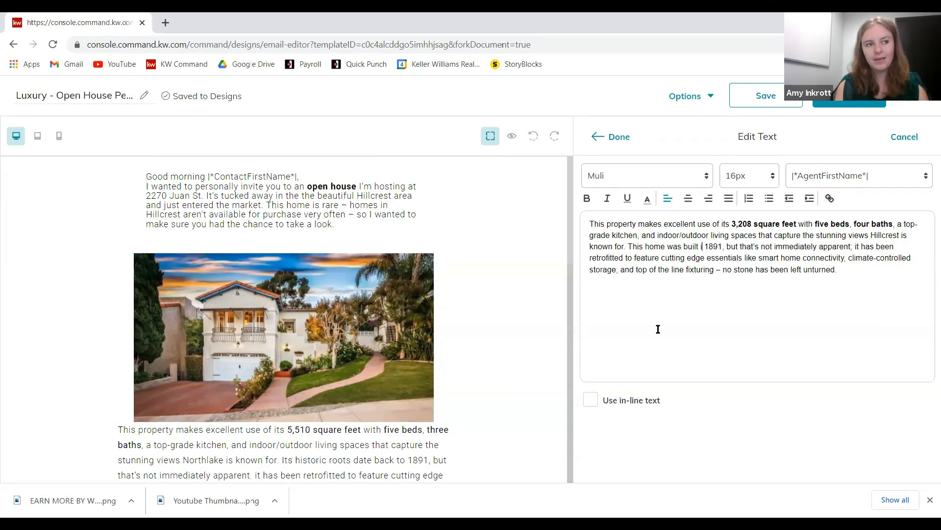
double_click(718, 246)
type("1924")
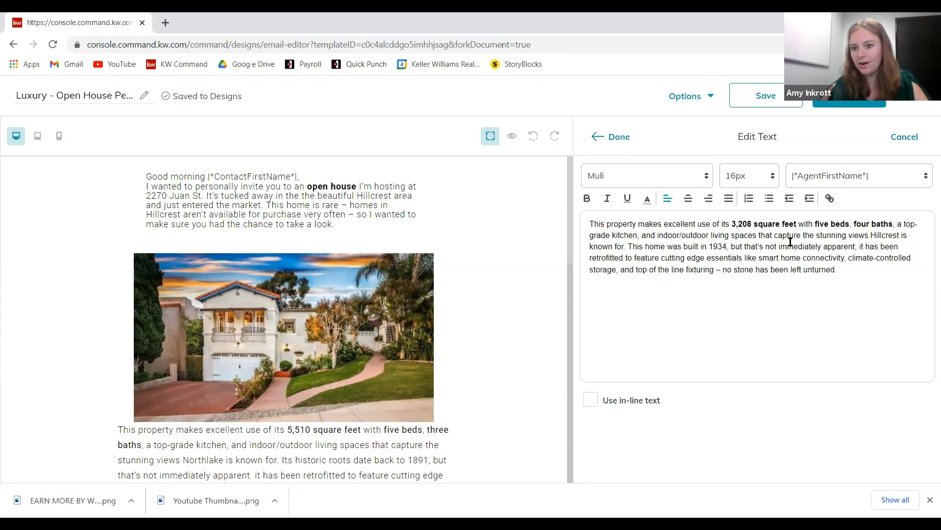
left_click(730, 247)
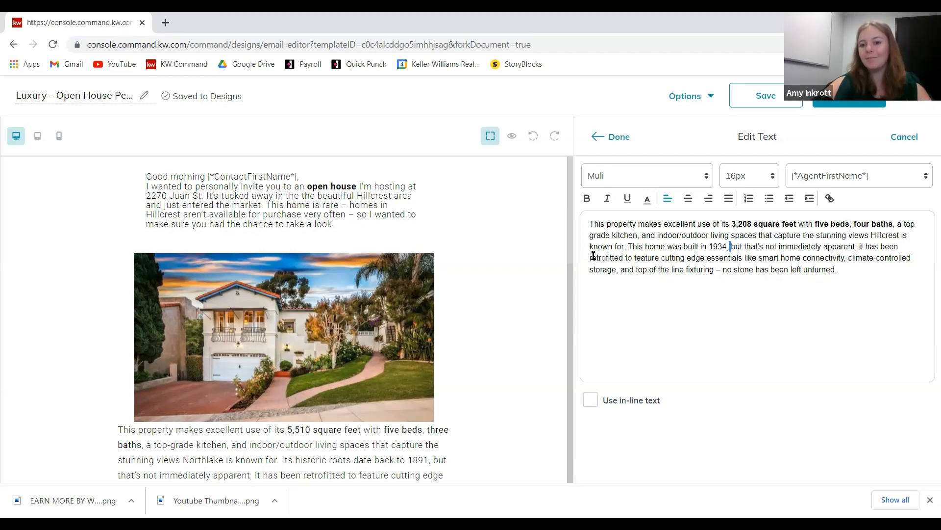
left_click_drag(588, 263, 617, 269)
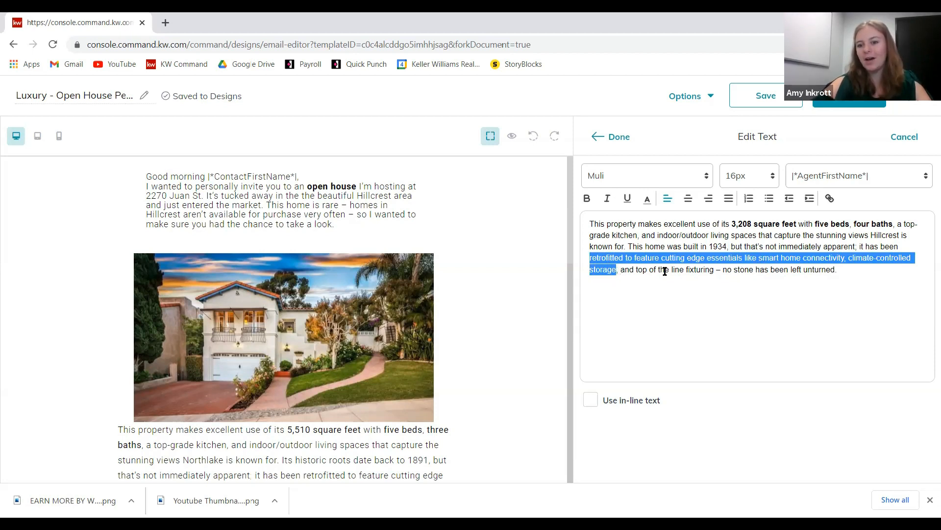
left_click(822, 270)
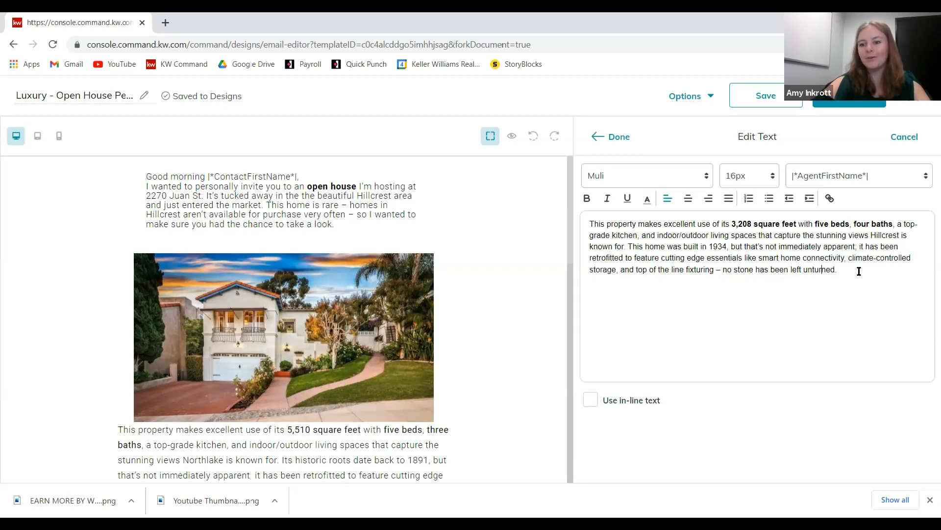
scroll(457, 228, "down", 2)
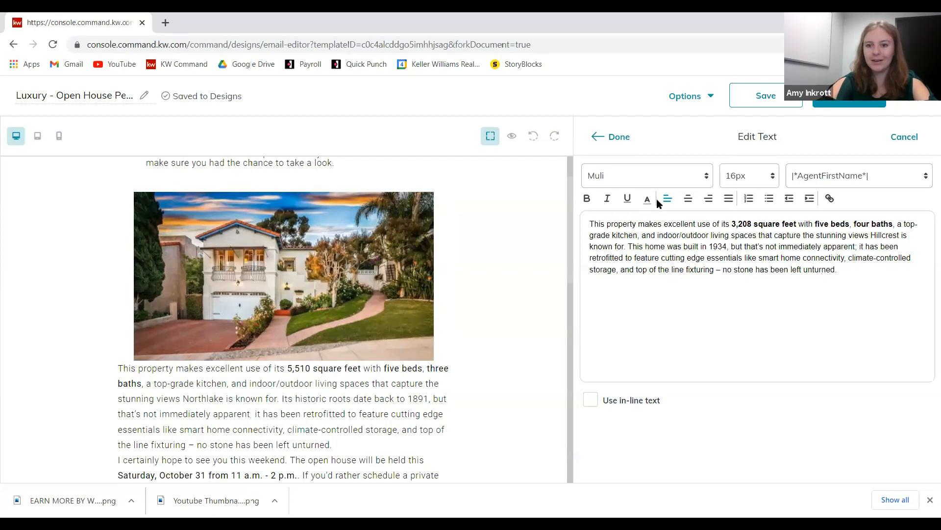
- Apply the property paragraph edits and open the open-house details paragraph for editing
left_click(619, 139)
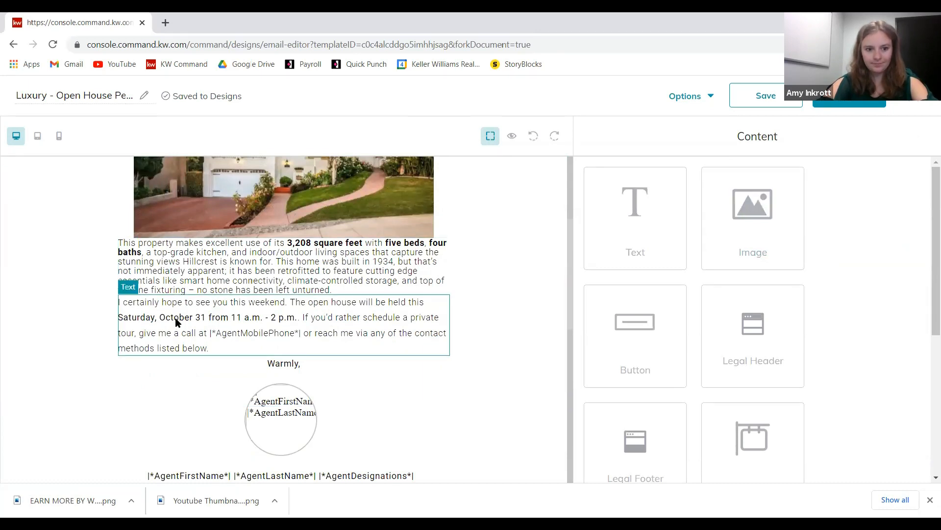
left_click(265, 319)
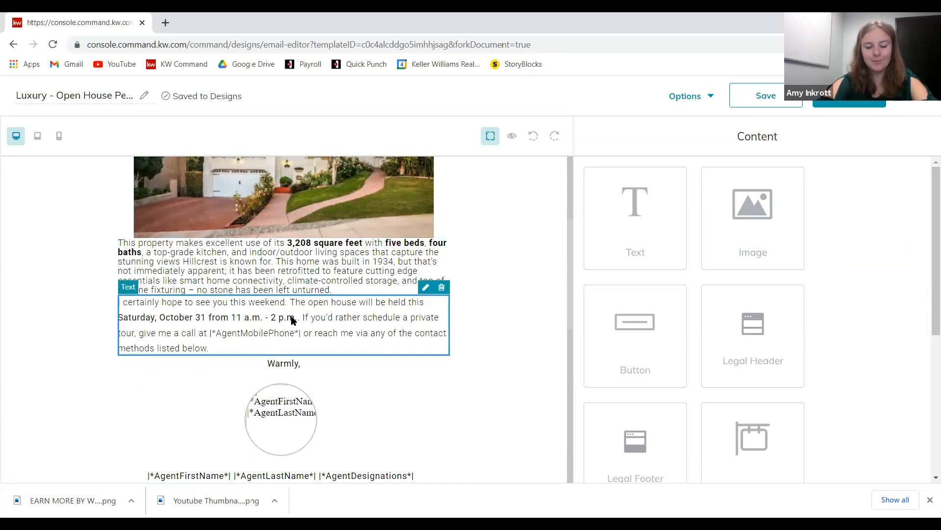
left_click(425, 288)
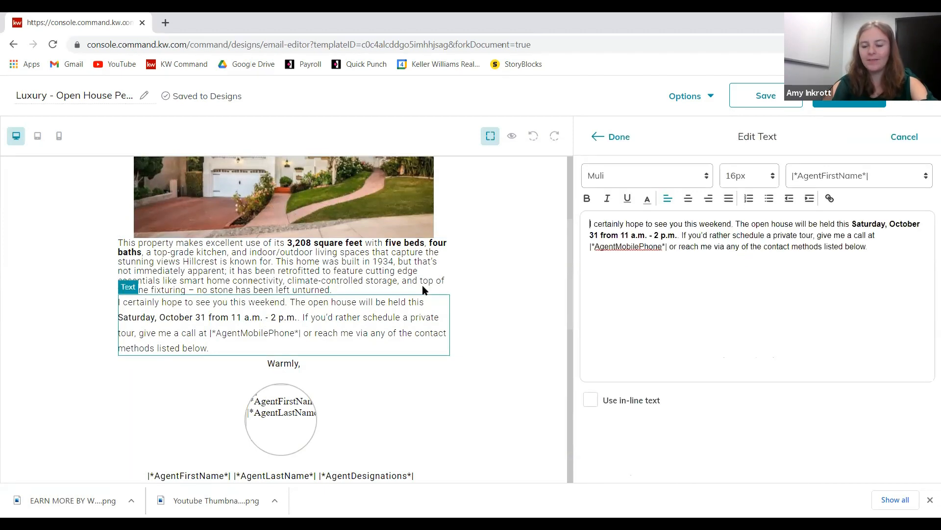
left_click(588, 224)
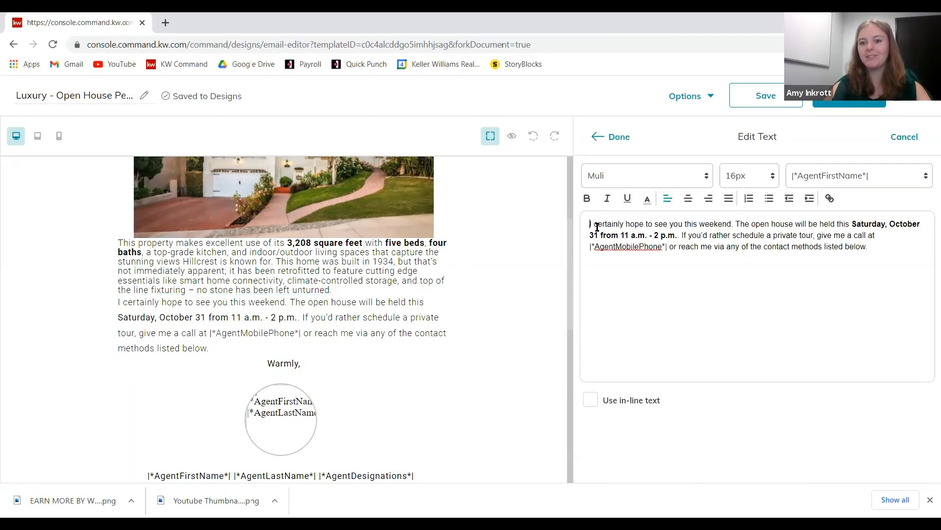
- Change the open house date from October 31 to Saturday, October 9
left_click_drag(724, 224, 729, 224)
left_click(741, 249)
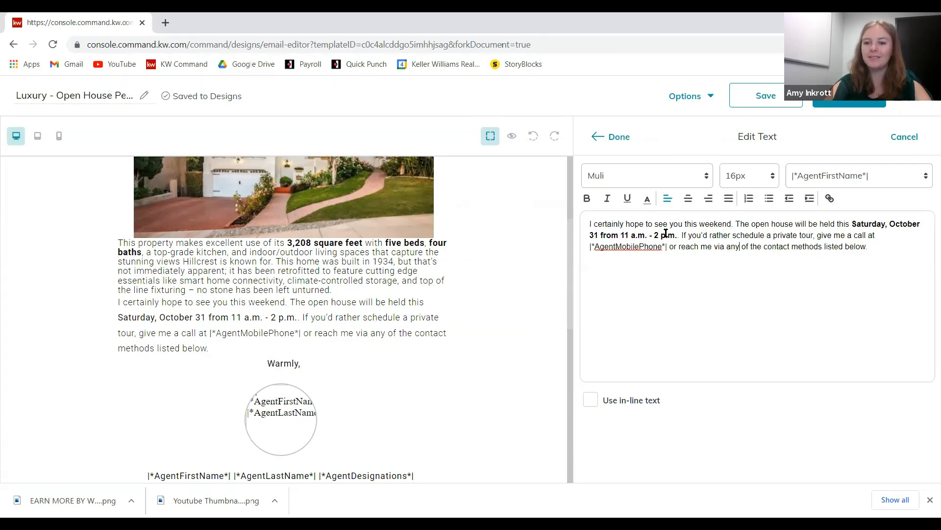
left_click(891, 224)
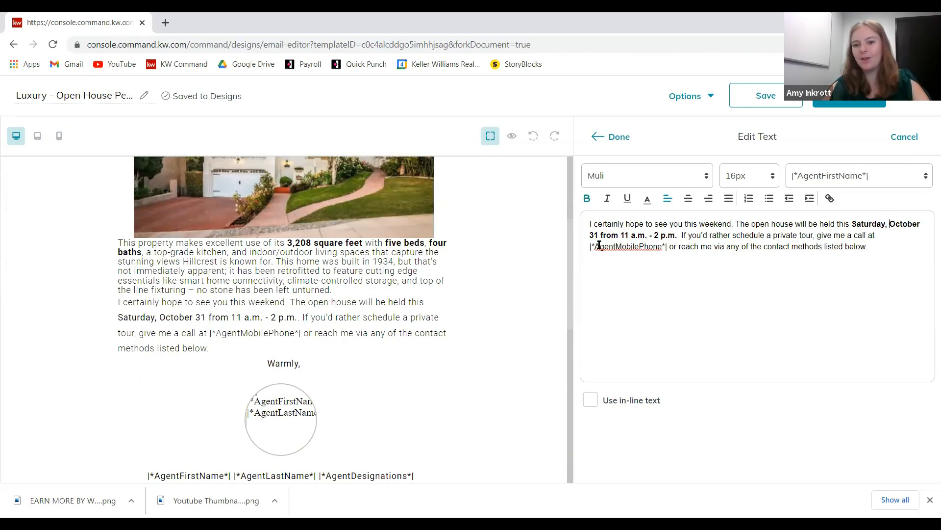
left_click_drag(597, 235, 588, 236)
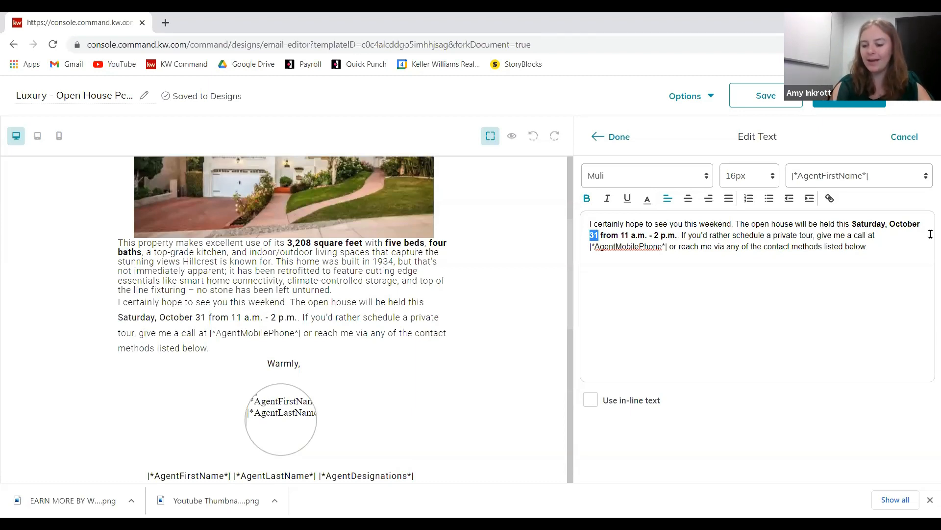
type("8")
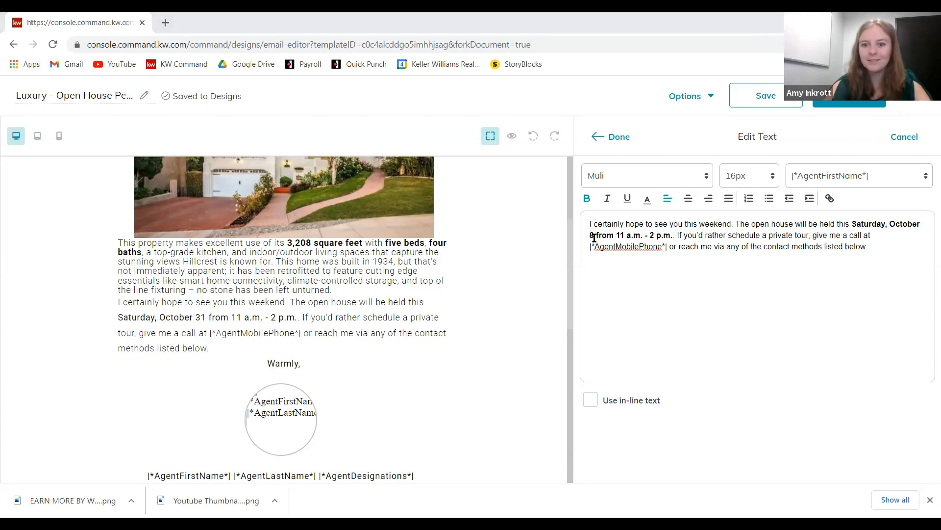
key("BackSpace")
type("9")
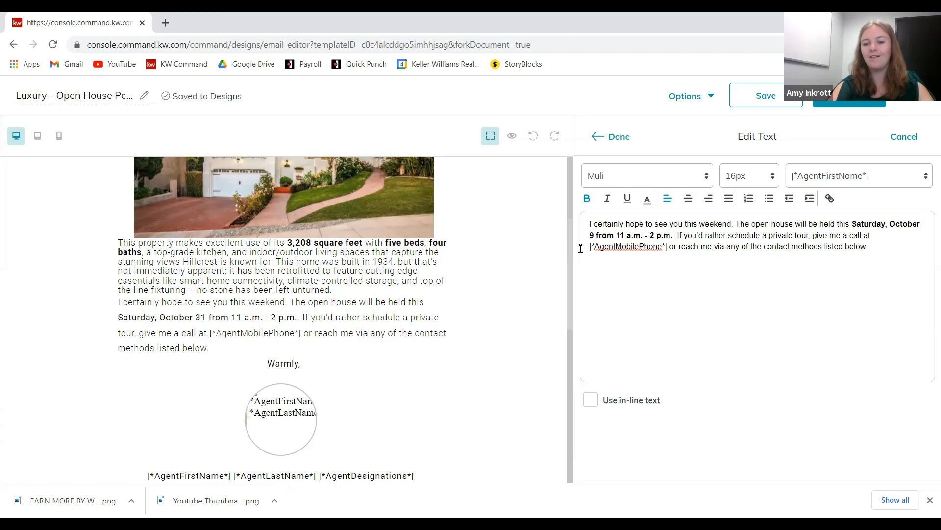
left_click_drag(591, 247, 670, 247)
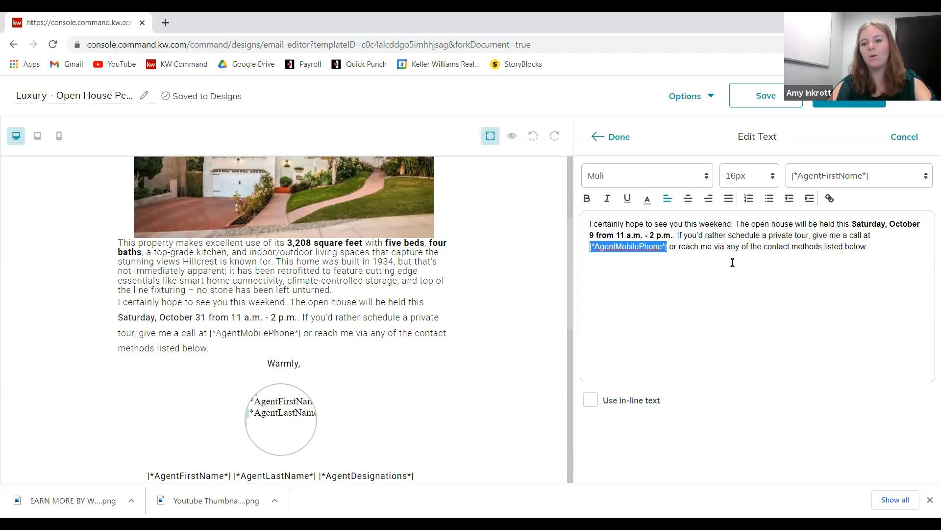
left_click(882, 258)
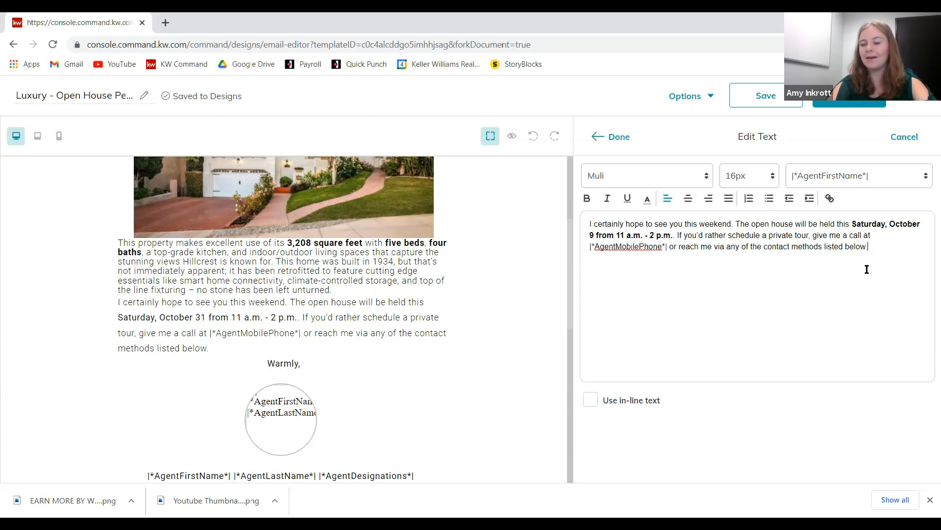
left_click(608, 140)
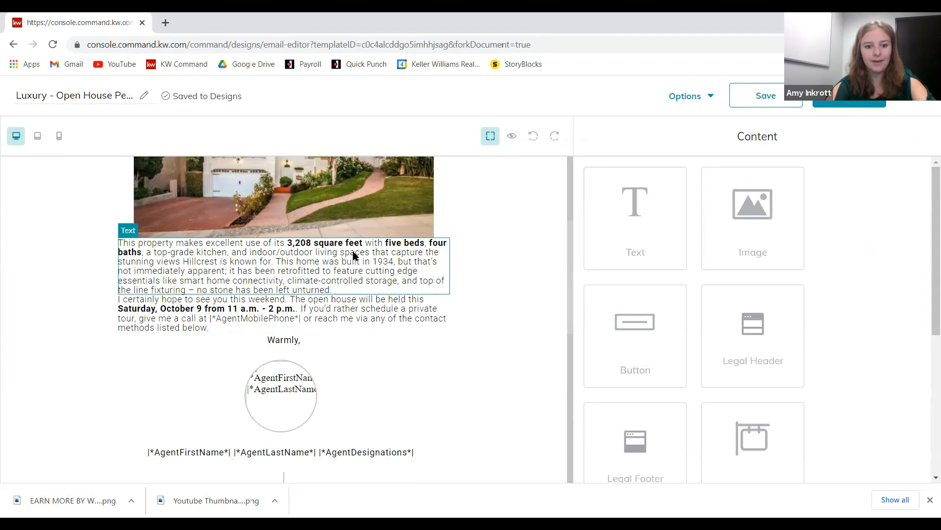
scroll(343, 260, "down", 3)
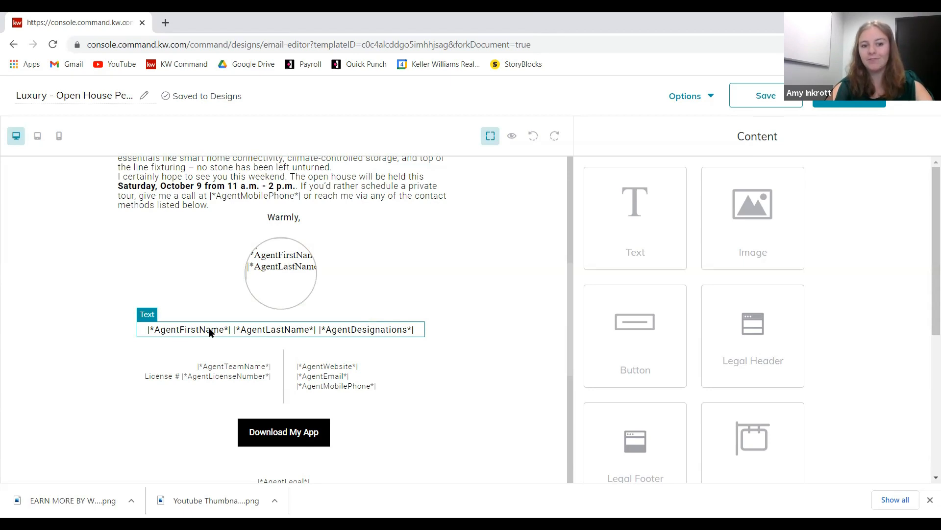
right_click(388, 333)
left_click(240, 377)
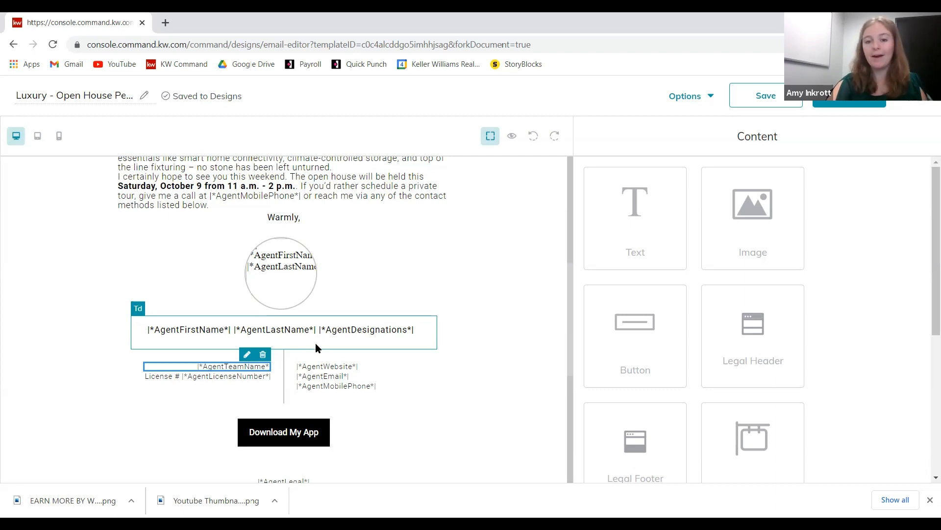
scroll(476, 304, "down", 1)
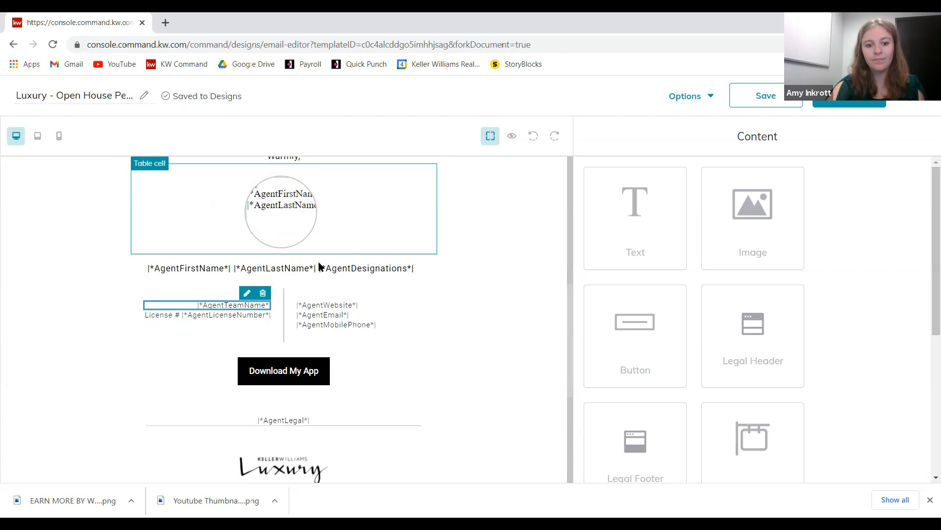
left_click(298, 372)
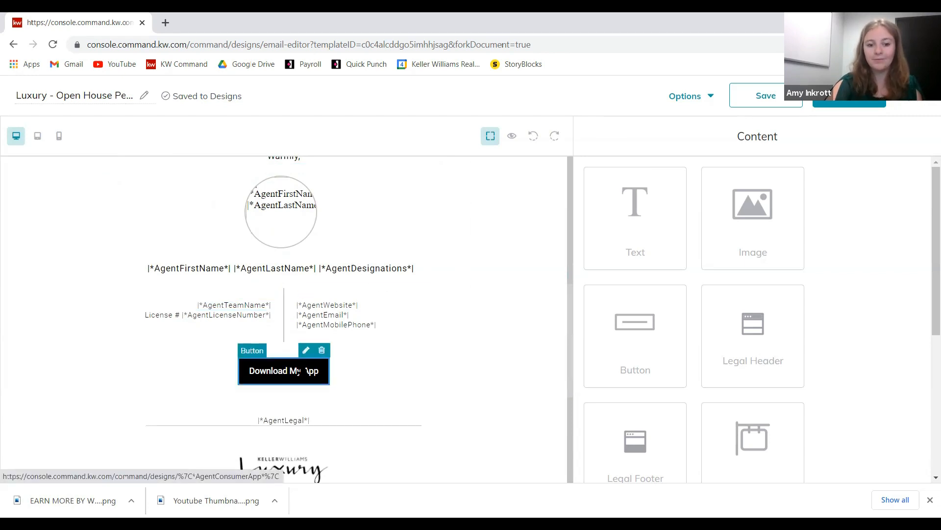
left_click(306, 351)
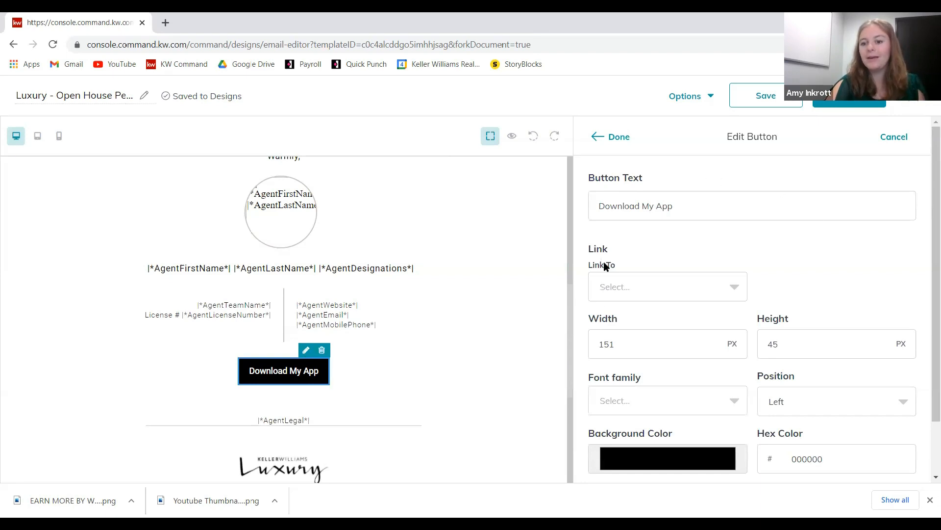
- Link the email button to the new agent site landing page
right_click(602, 345)
double_click(725, 253)
scroll(711, 280, "down", 2)
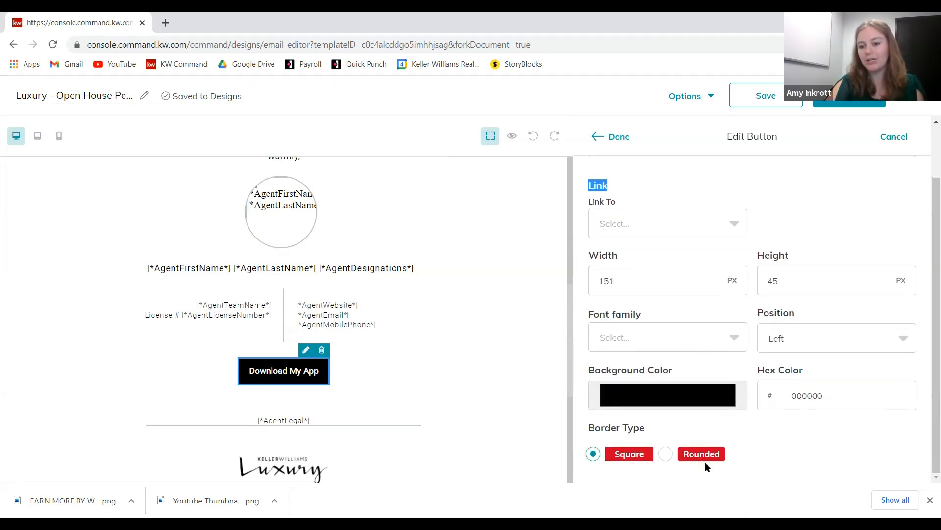
scroll(795, 364, "up", 2)
left_click(738, 285)
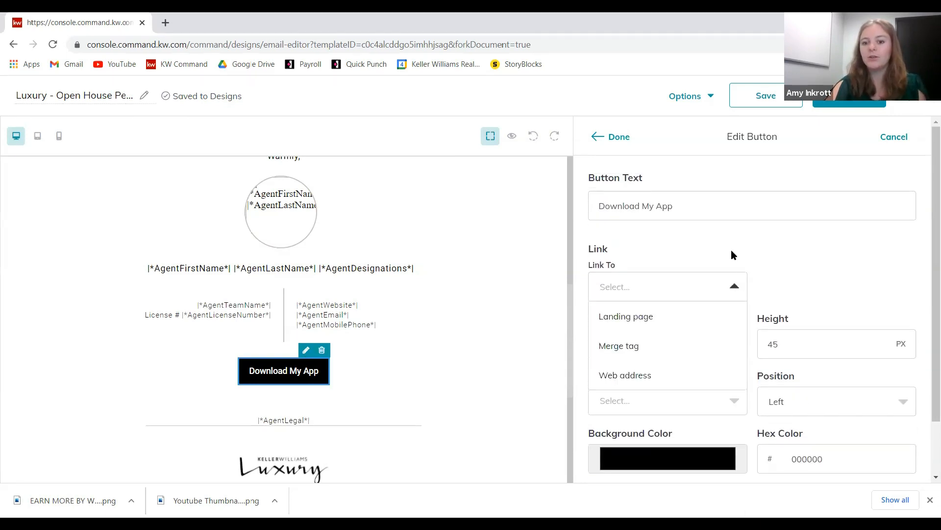
left_click(657, 316)
left_click(849, 289)
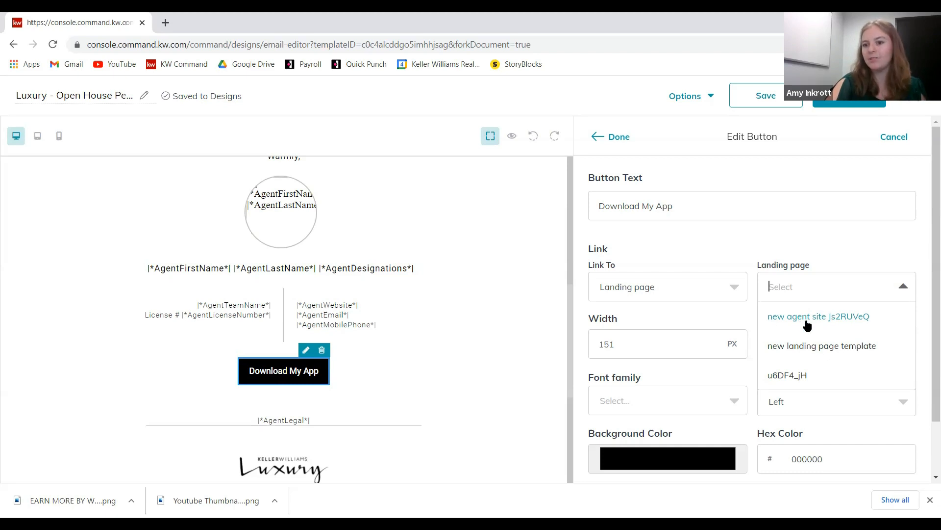
left_click(838, 318)
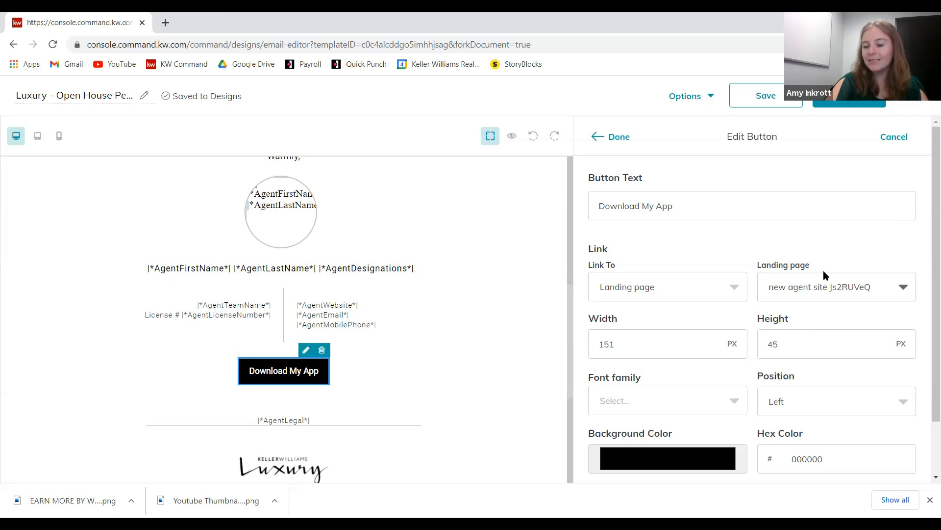
- Change the button label from 'Download My App' to 'Learn More' and apply the settings
left_click(699, 205)
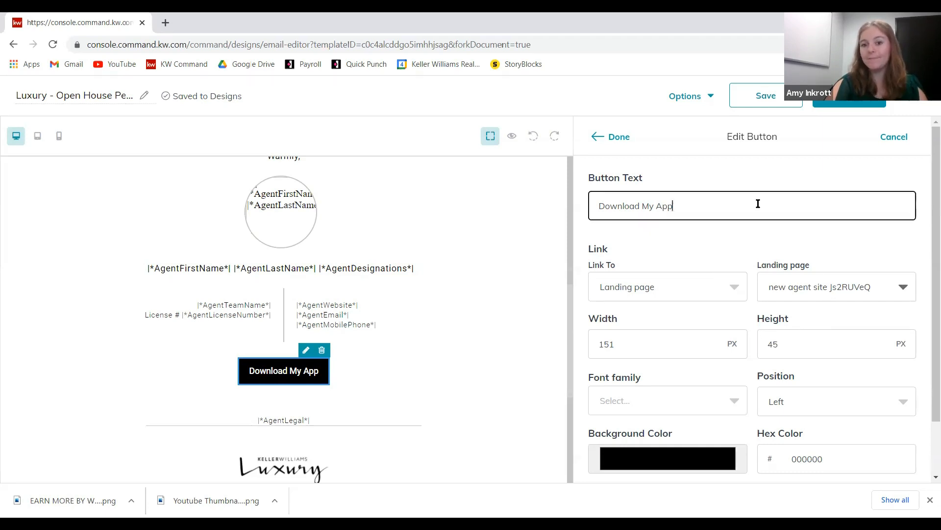
left_click_drag(700, 205, 591, 207)
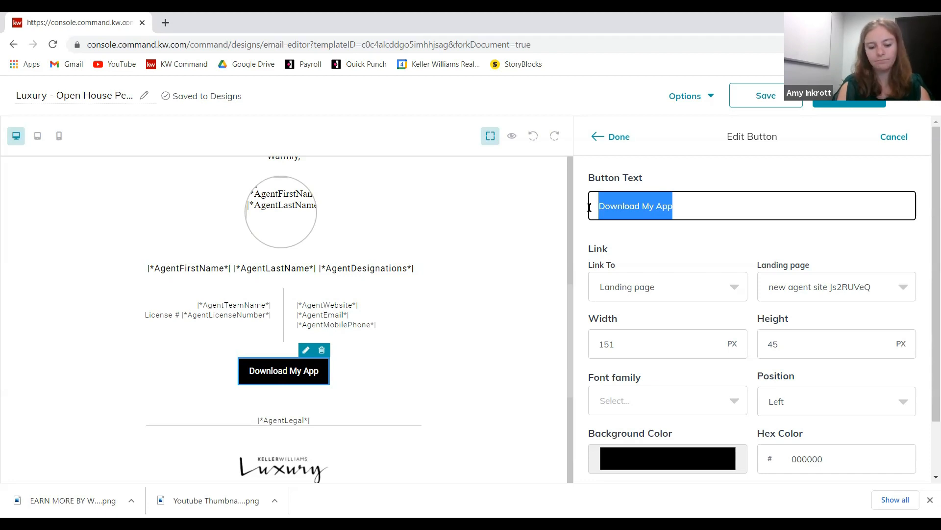
type("Lear")
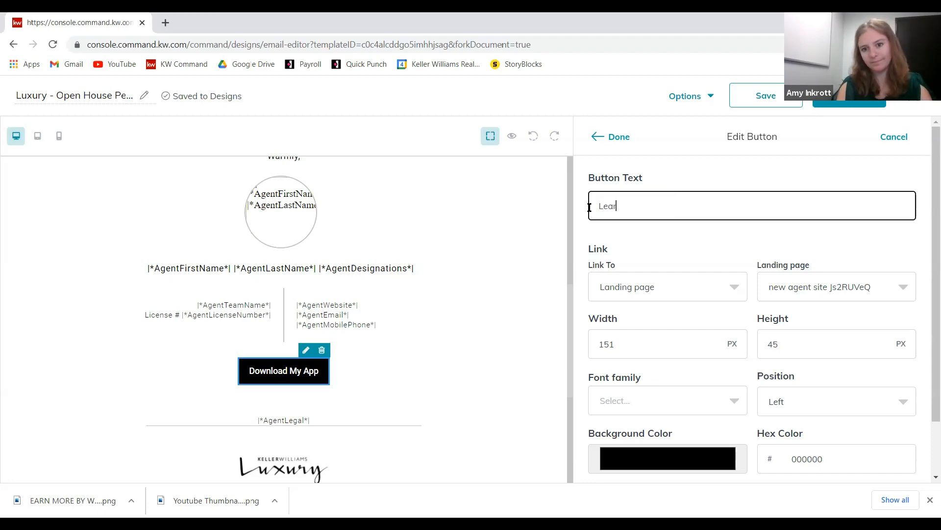
type("n More")
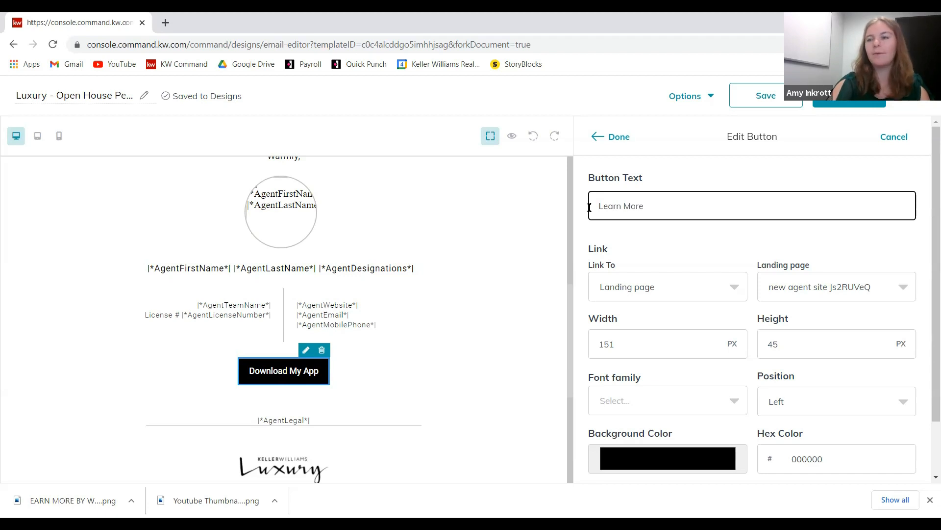
left_click(624, 139)
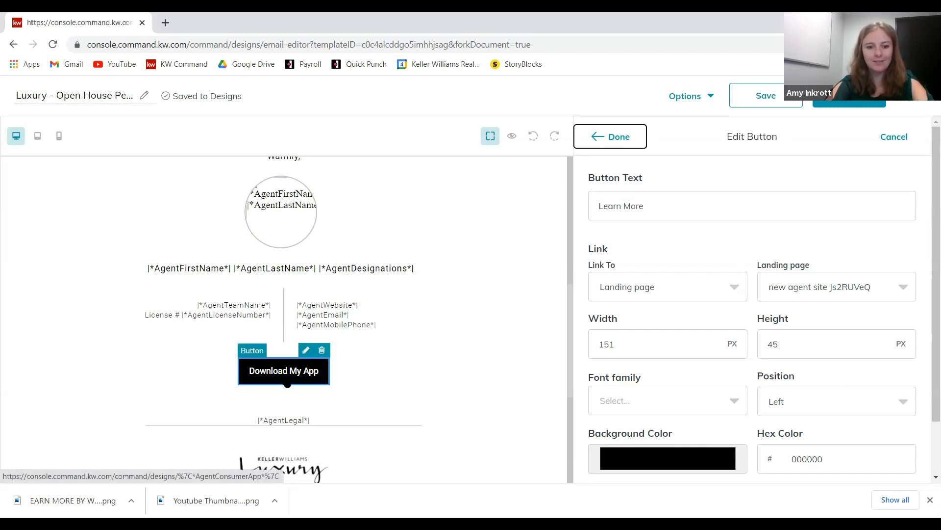
left_click(624, 136)
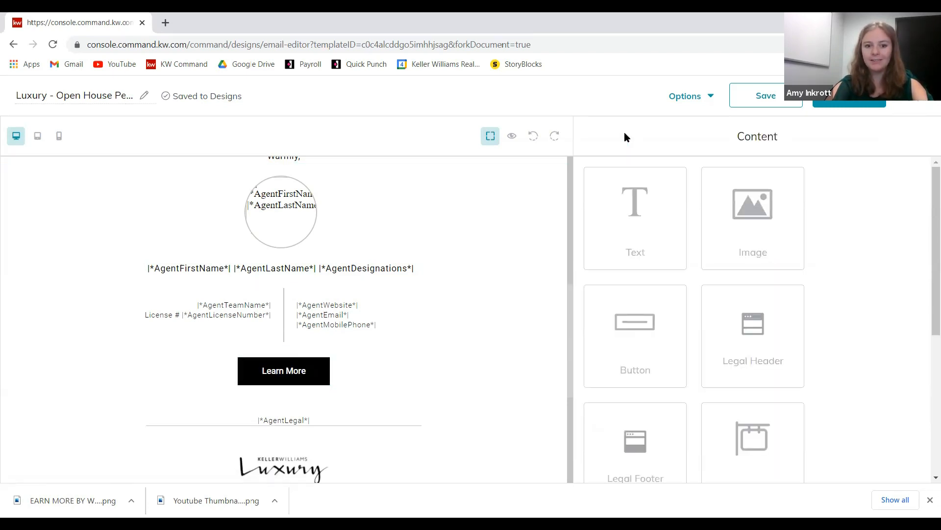
- Preview the email from the Hillcrest invitation and house photo down to the Learn More button and La Jolla footer
scroll(530, 310, "down", 1)
scroll(538, 256, "down", 3)
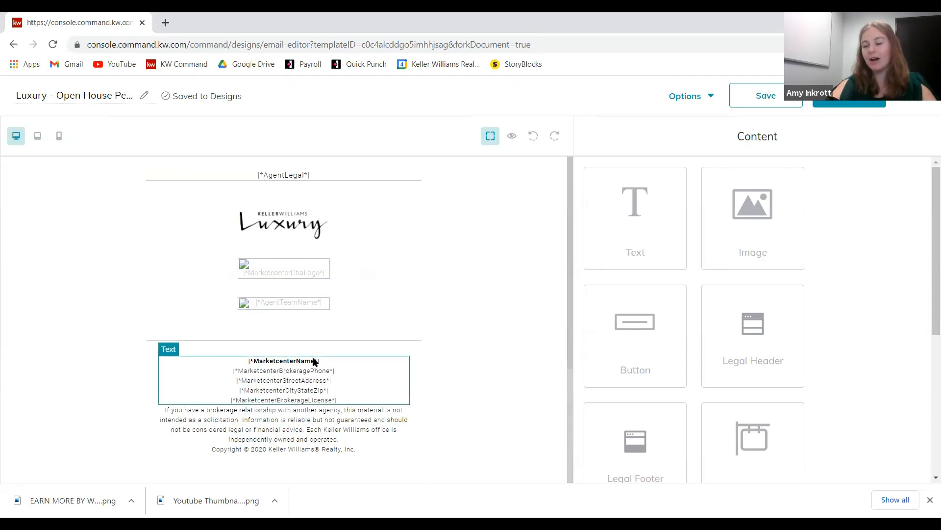
scroll(493, 379, "up", 12)
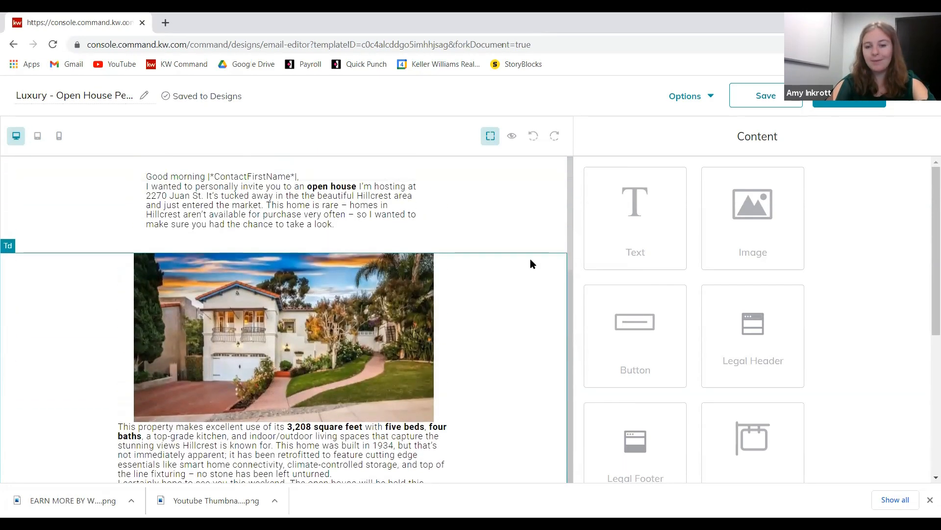
left_click(512, 138)
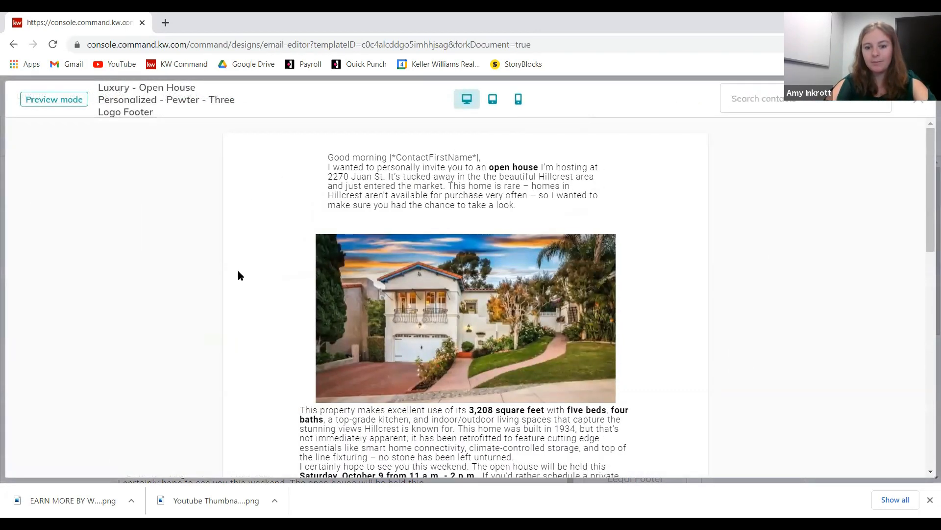
scroll(384, 269, "down", 4)
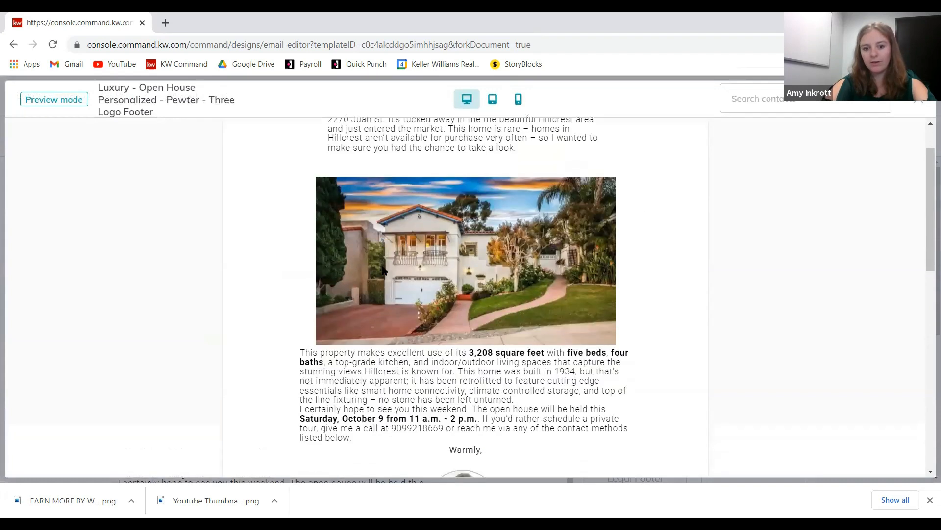
scroll(508, 293, "down", 3)
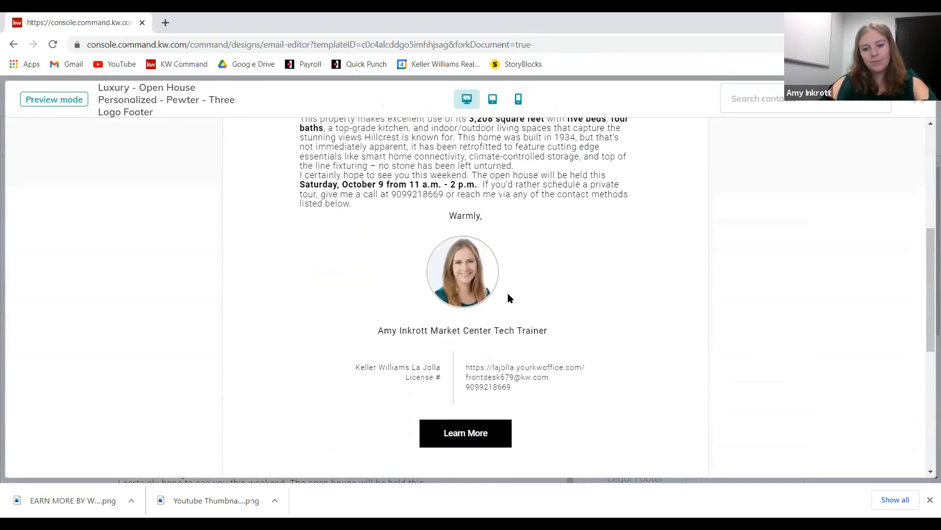
scroll(621, 361, "down", 4)
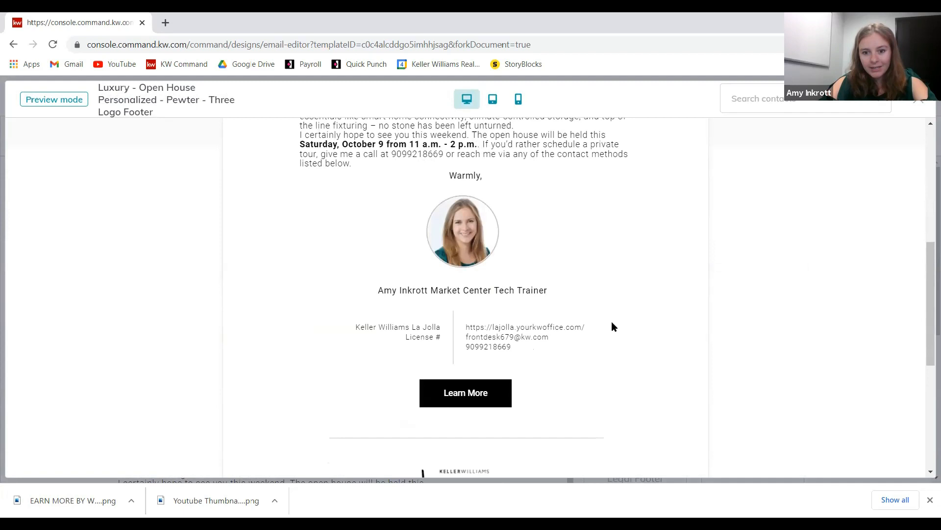
scroll(684, 358, "up", 3)
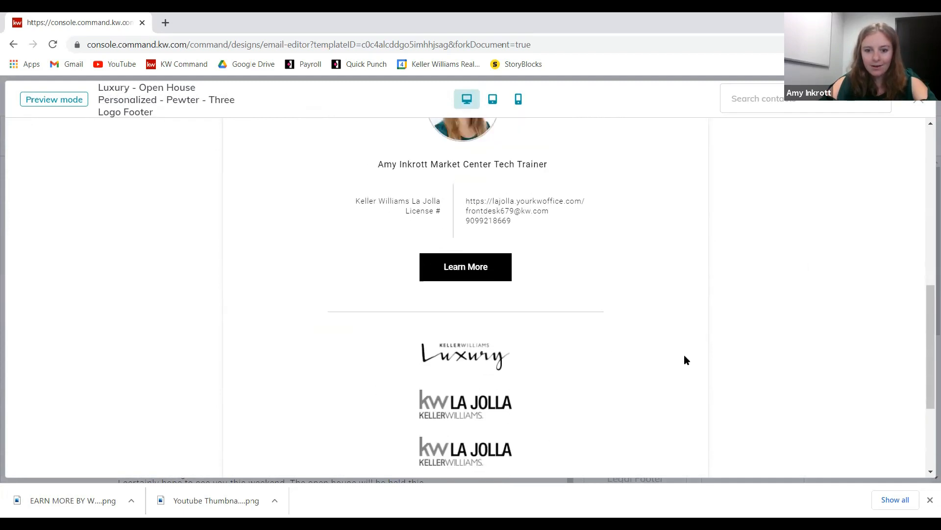
scroll(684, 358, "down", 4)
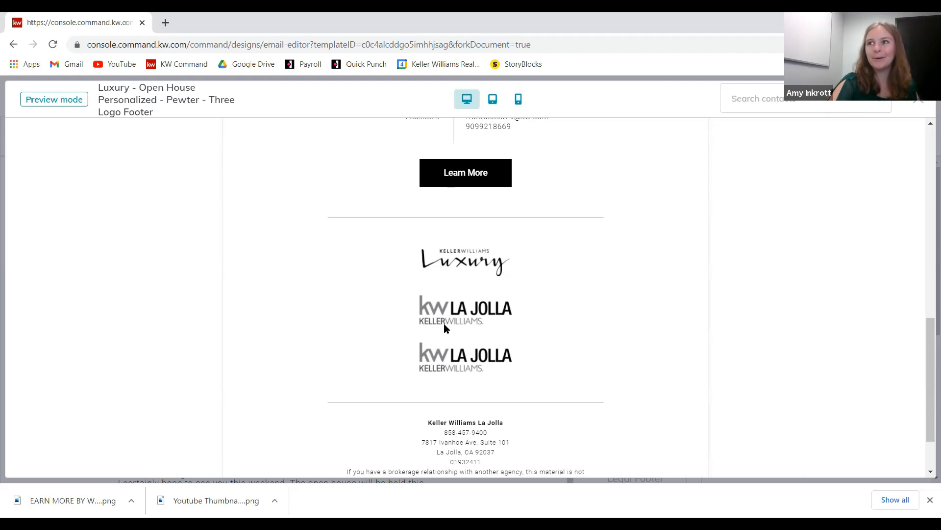
scroll(445, 324, "down", 2)
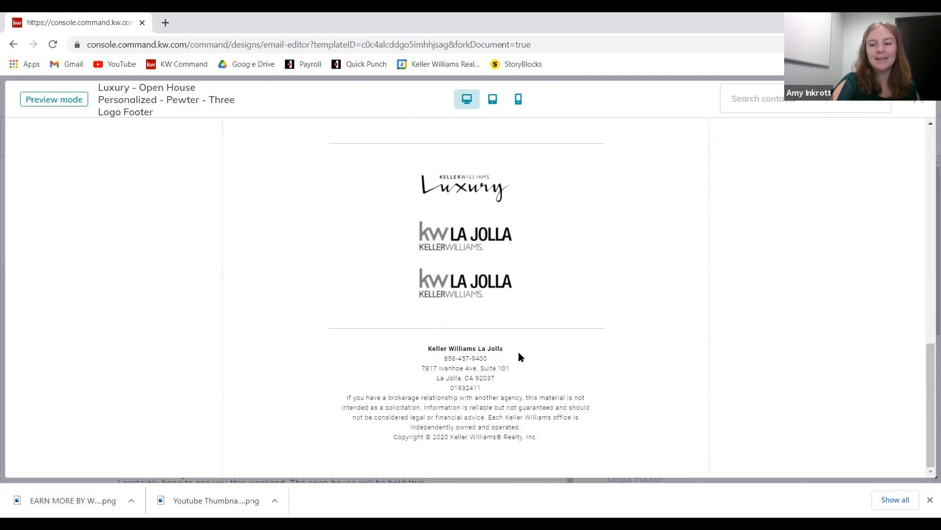
scroll(600, 309, "up", 5)
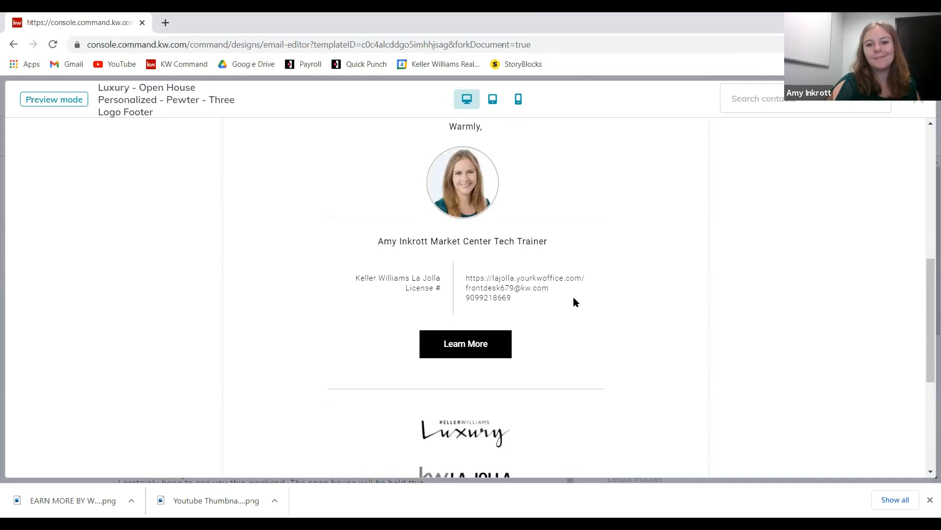
scroll(461, 237, "up", 3)
scroll(497, 407, "up", 5)
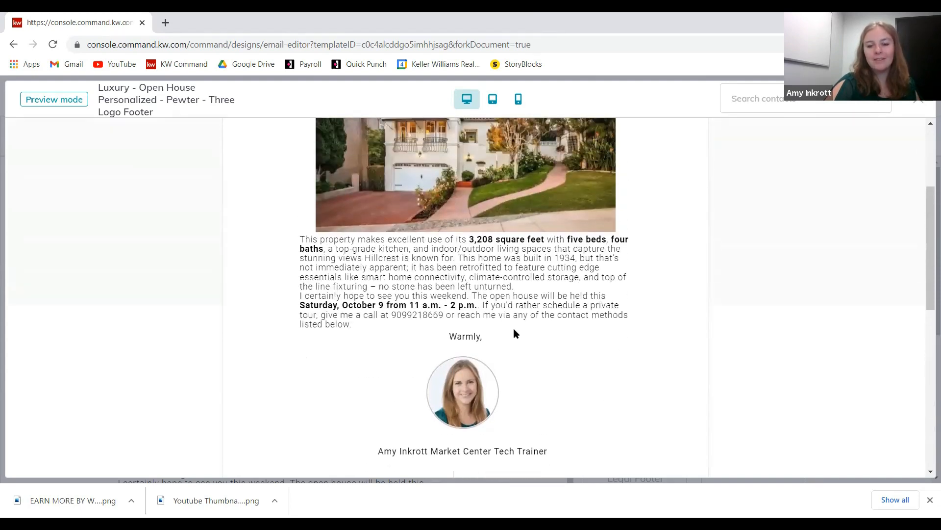
scroll(551, 323, "down", 2)
scroll(563, 293, "up", 2)
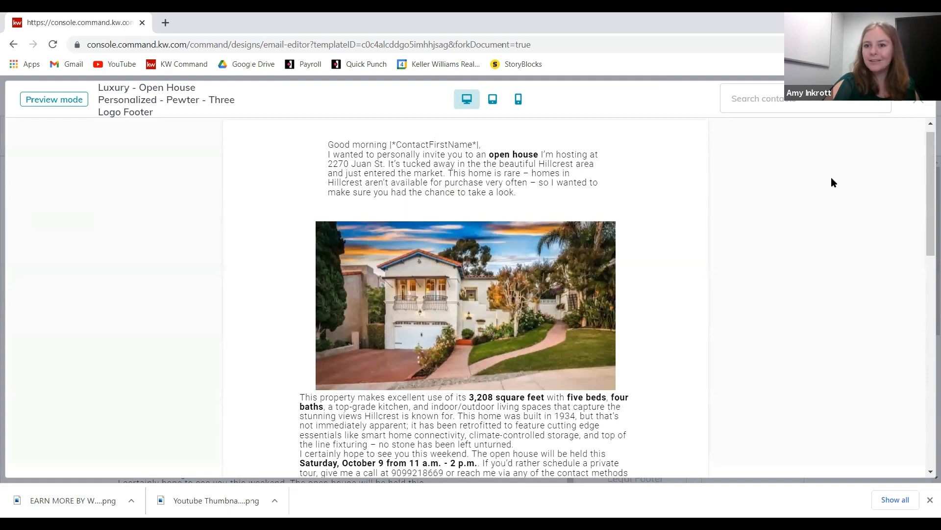
- Try a 12px font size on the opening invitation paragraph
left_click(919, 101)
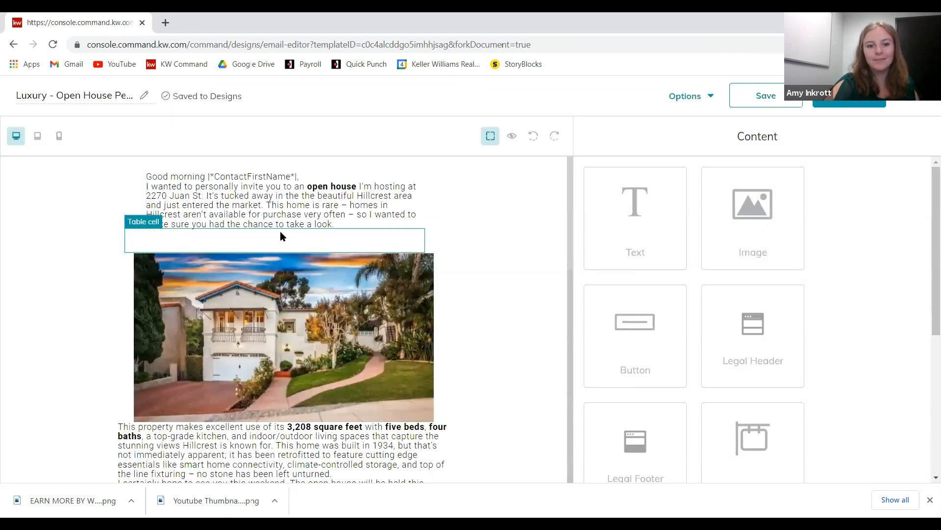
left_click(308, 212)
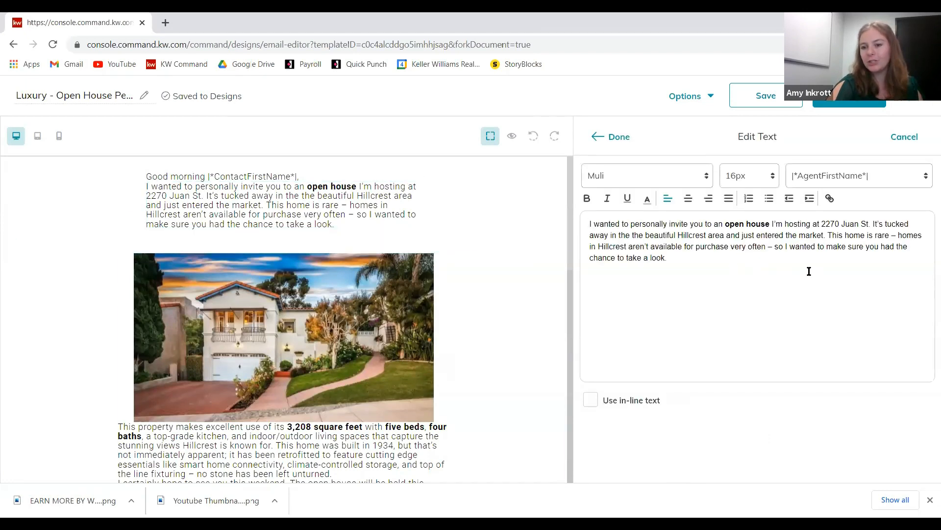
left_click_drag(708, 253, 575, 228)
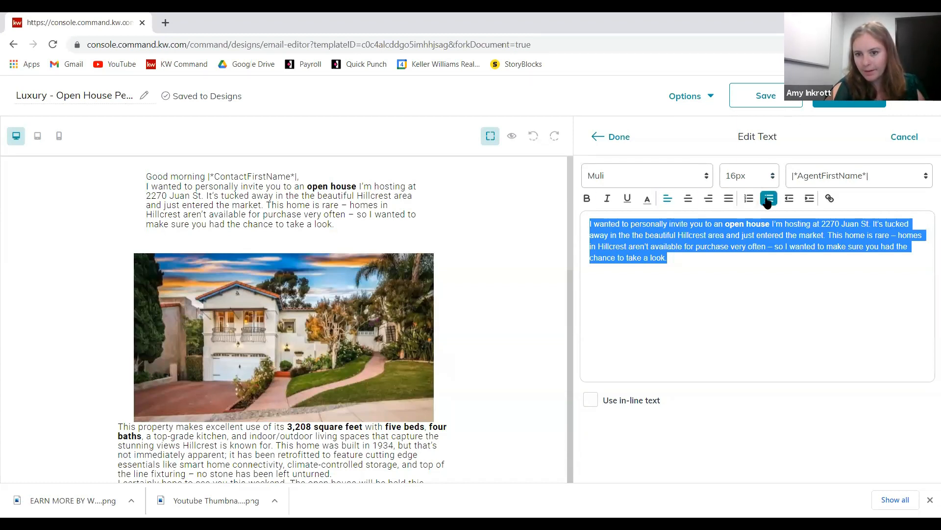
left_click(591, 401)
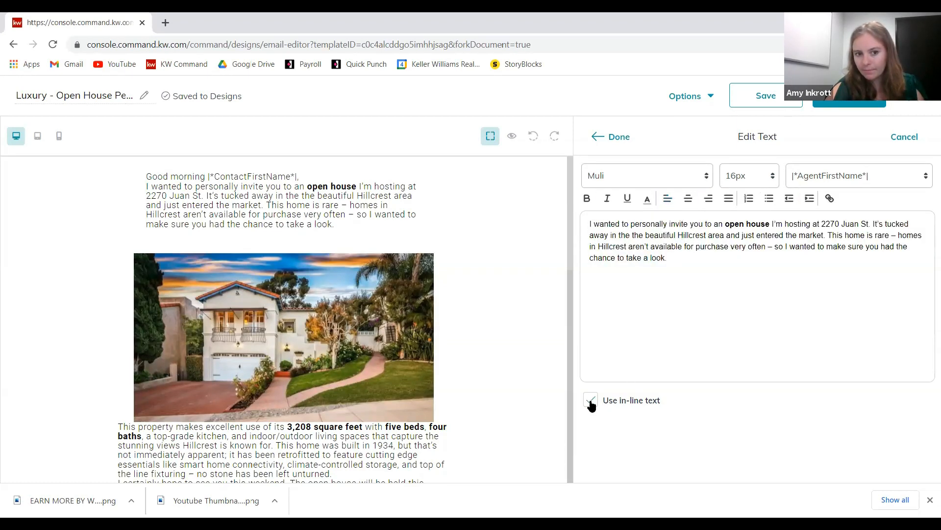
left_click(598, 401)
left_click(774, 175)
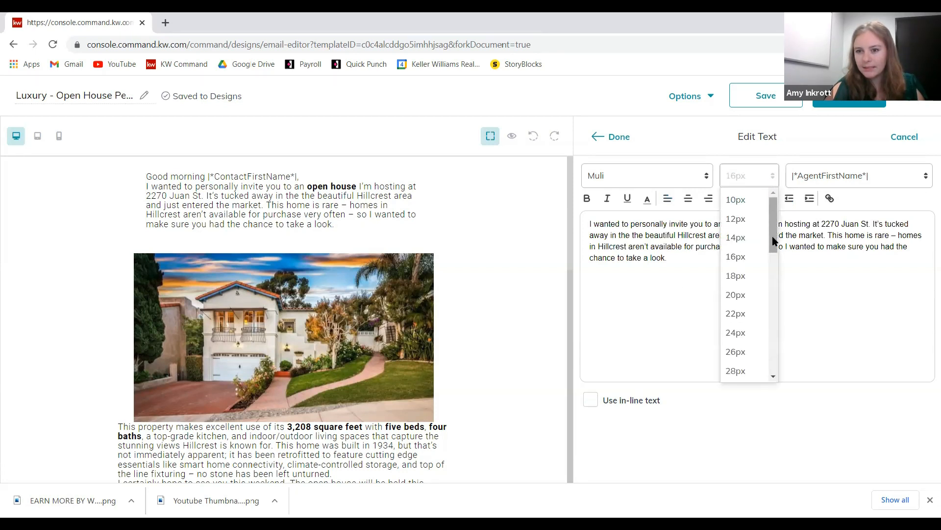
left_click(744, 221)
left_click(744, 246)
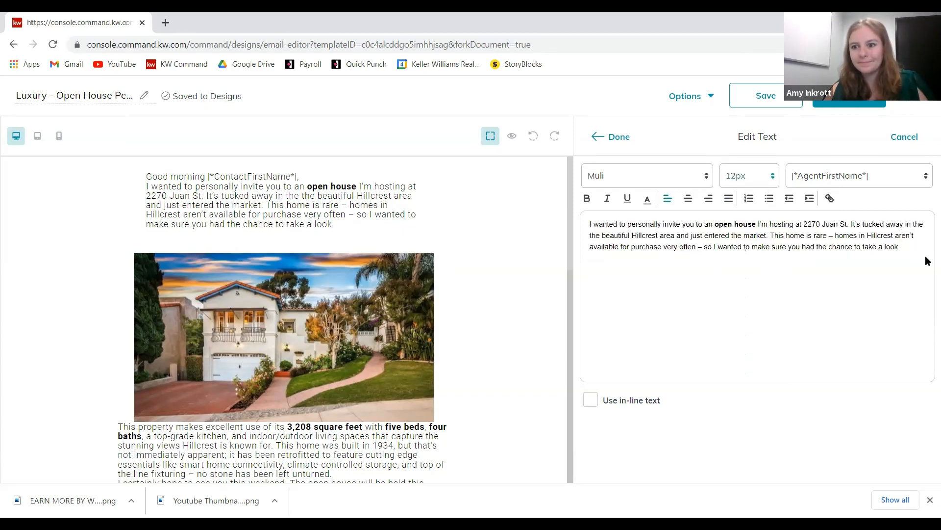
left_click(892, 145)
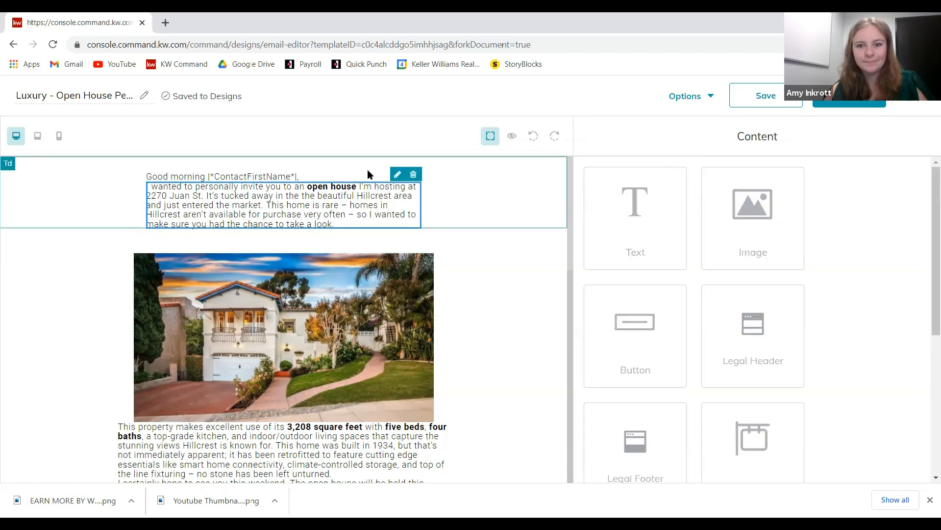
- Recheck the opening paragraph, then try 18px on the property description text
left_click(398, 176)
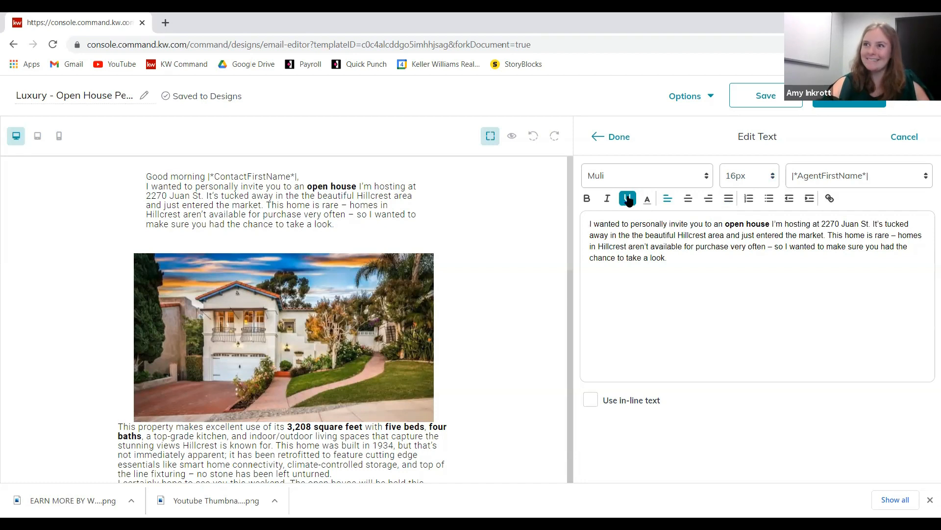
key("ctrl+a")
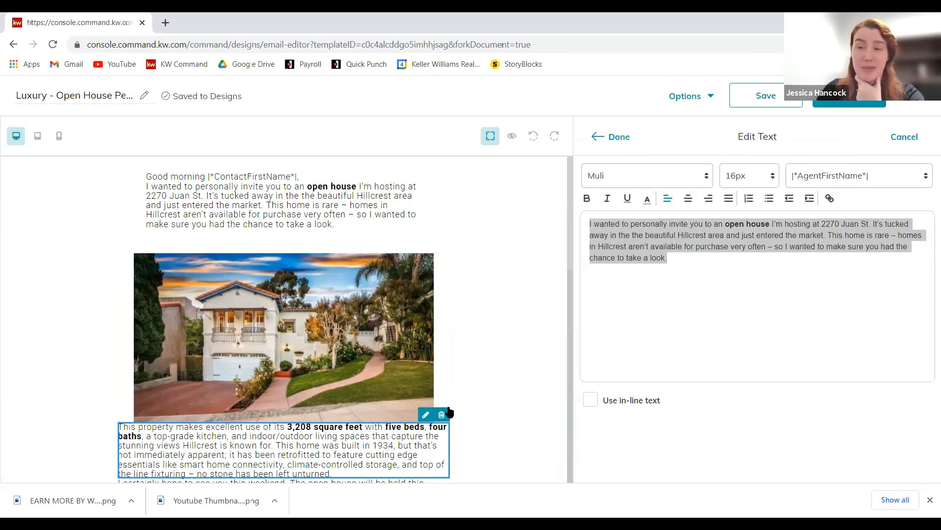
left_click(609, 139)
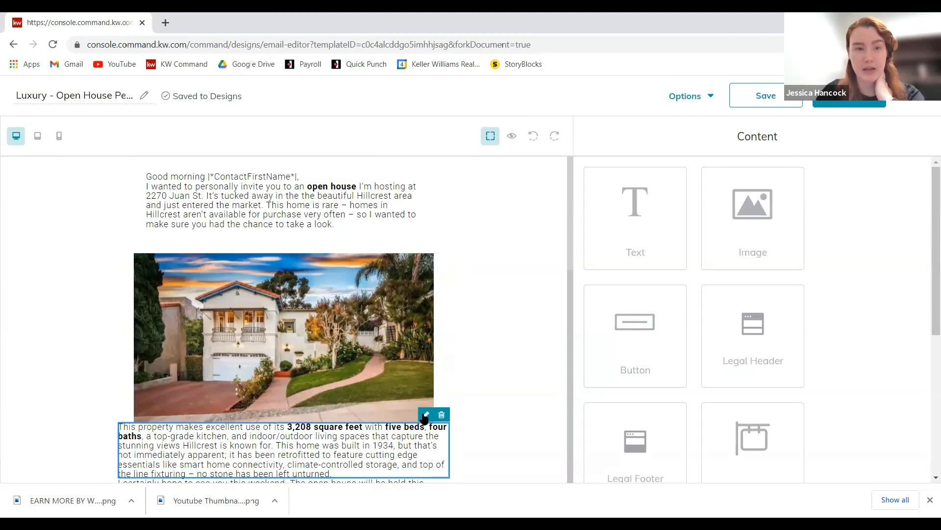
left_click(425, 415)
left_click(777, 180)
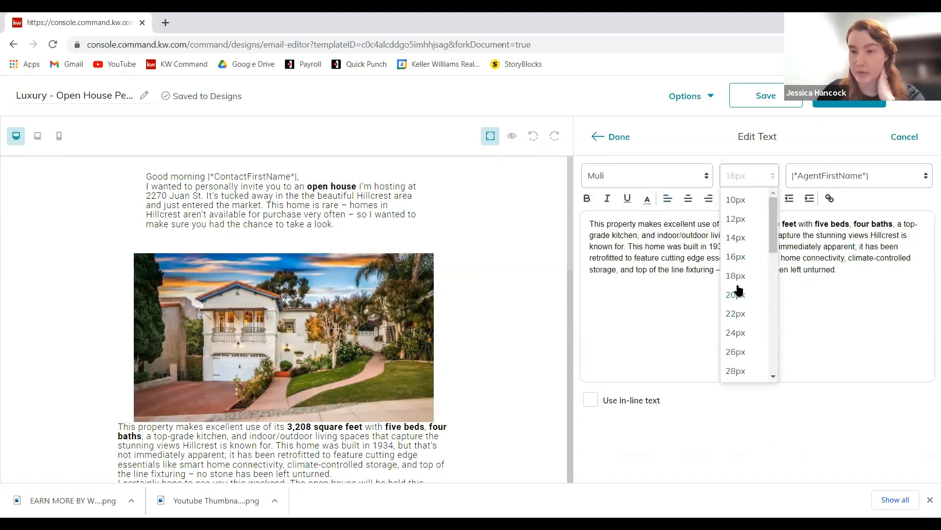
left_click(736, 279)
left_click(617, 137)
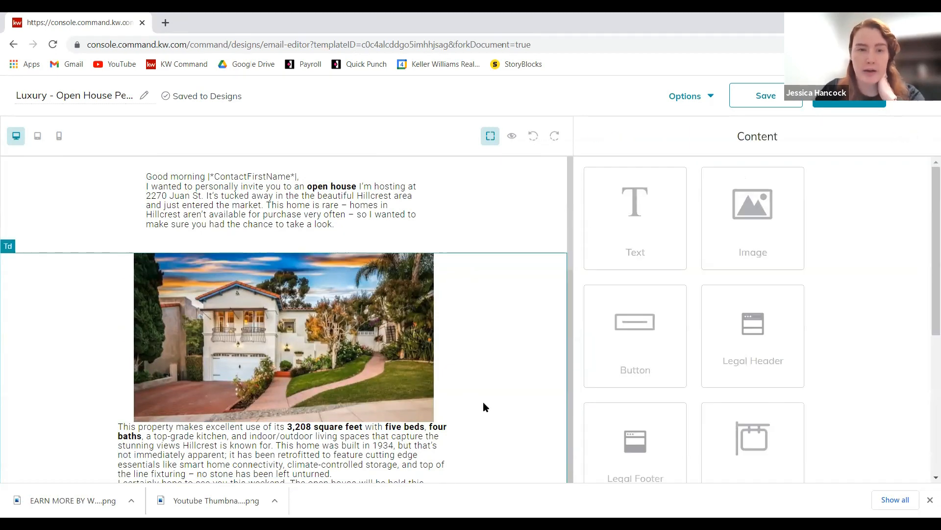
- Preview the email, then return to the editor and select the house photo and description blocks
scroll(411, 307, "down", 1)
scroll(411, 307, "down", 2)
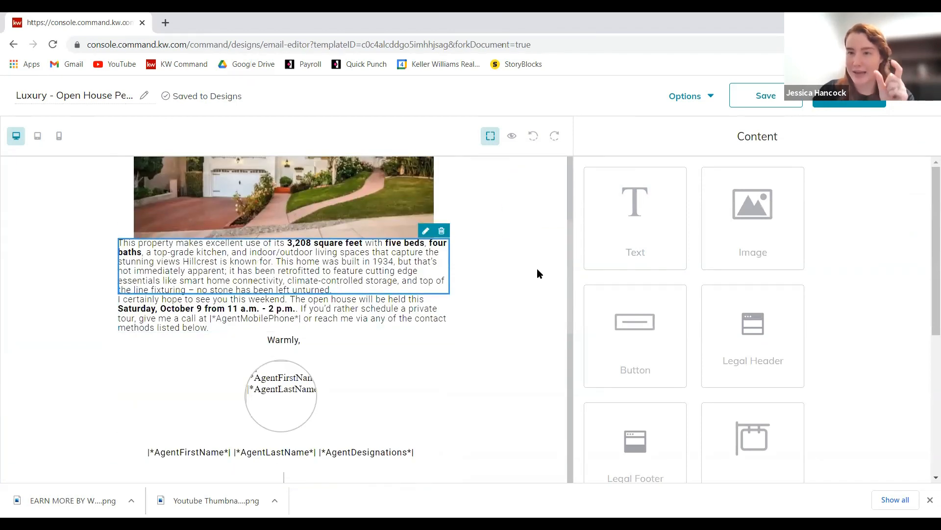
scroll(538, 271, "up", 3)
left_click(283, 247)
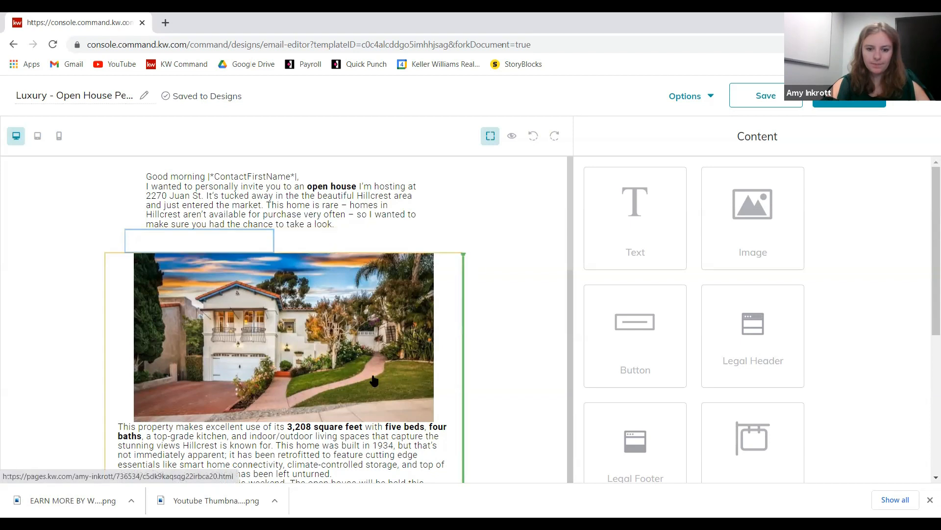
scroll(488, 285, "down", 3)
scroll(488, 285, "up", 3)
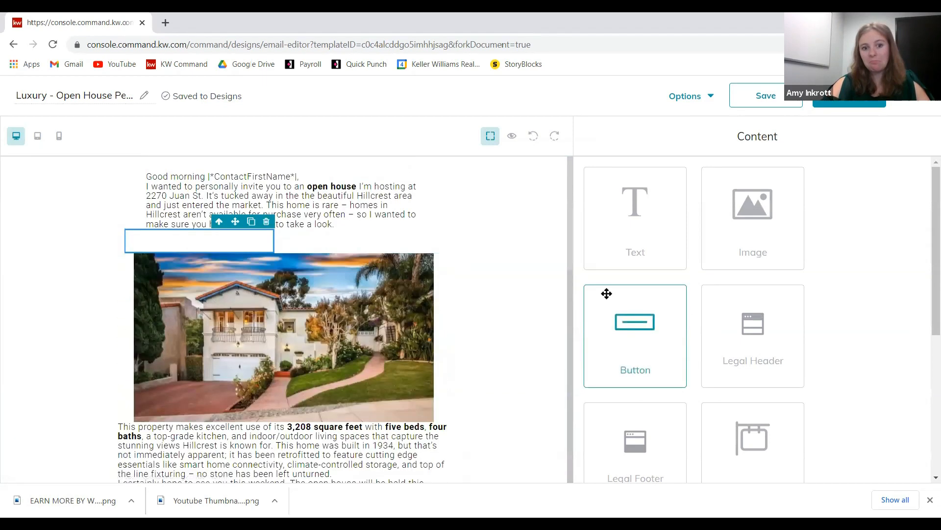
left_click(512, 136)
scroll(777, 253, "down", 2)
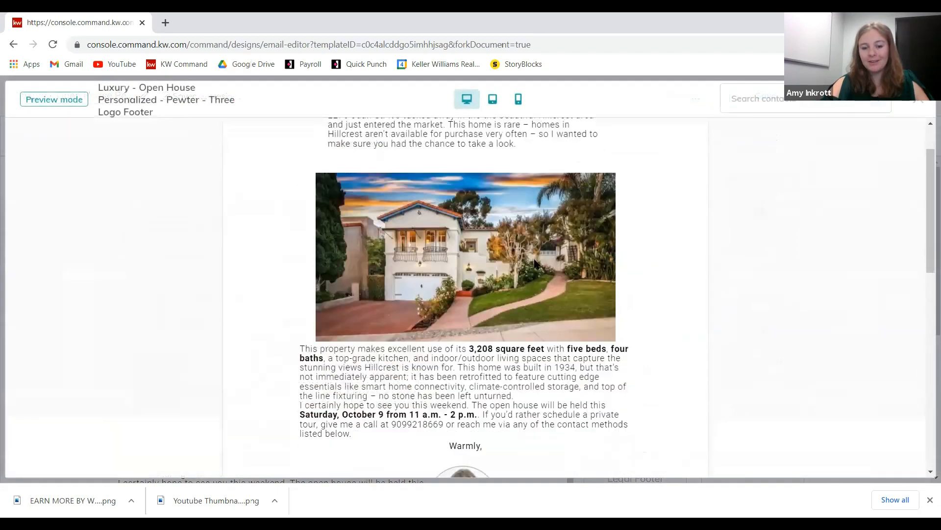
scroll(739, 255, "down", 3)
scroll(304, 296, "up", 2)
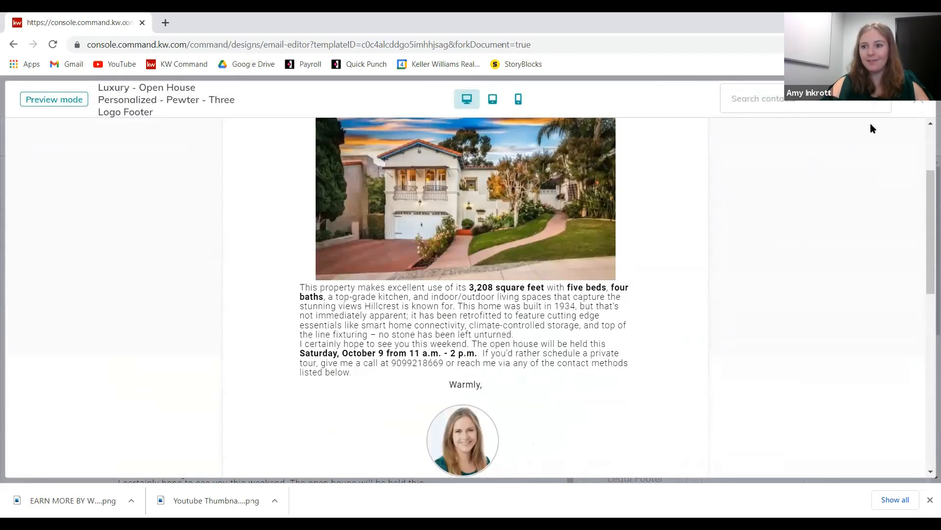
left_click(905, 111)
left_click(117, 430)
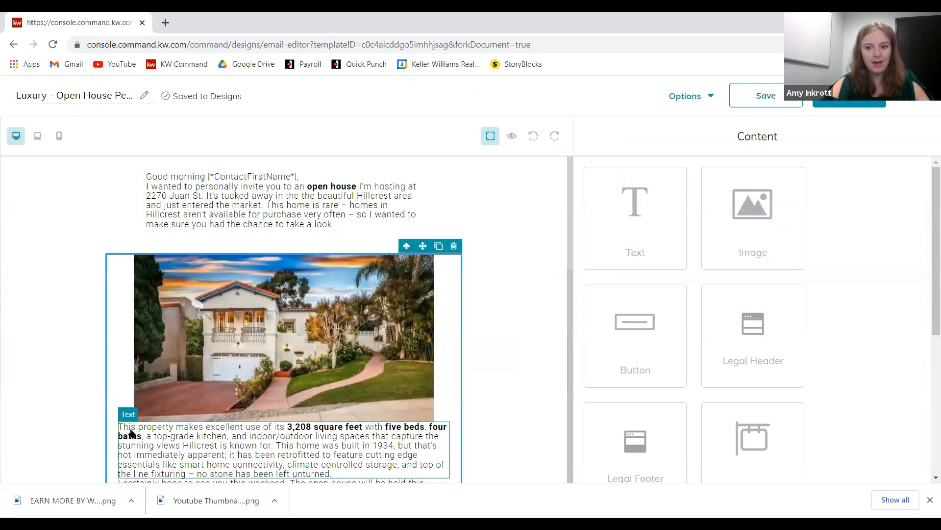
scroll(276, 360, "down", 1)
left_click(125, 367)
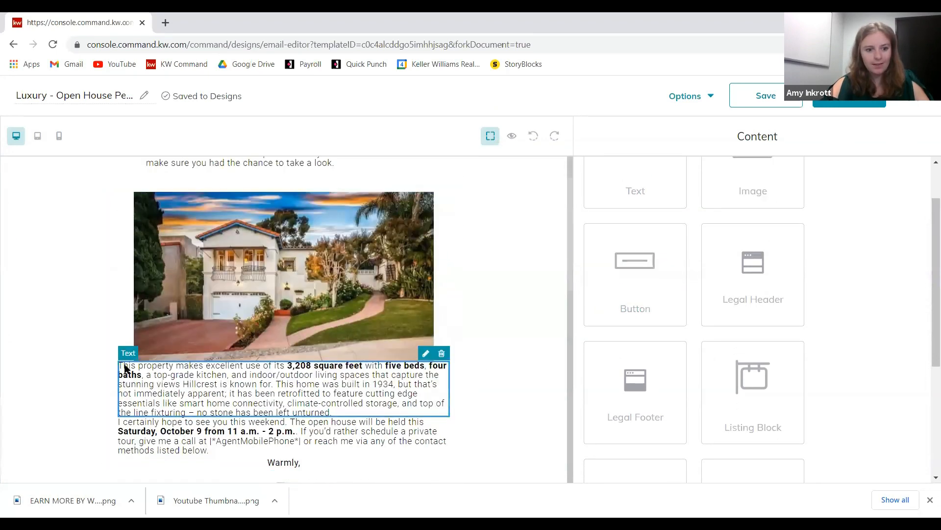
- Add a blank line before the description and closing open house paragraphs
left_click(425, 353)
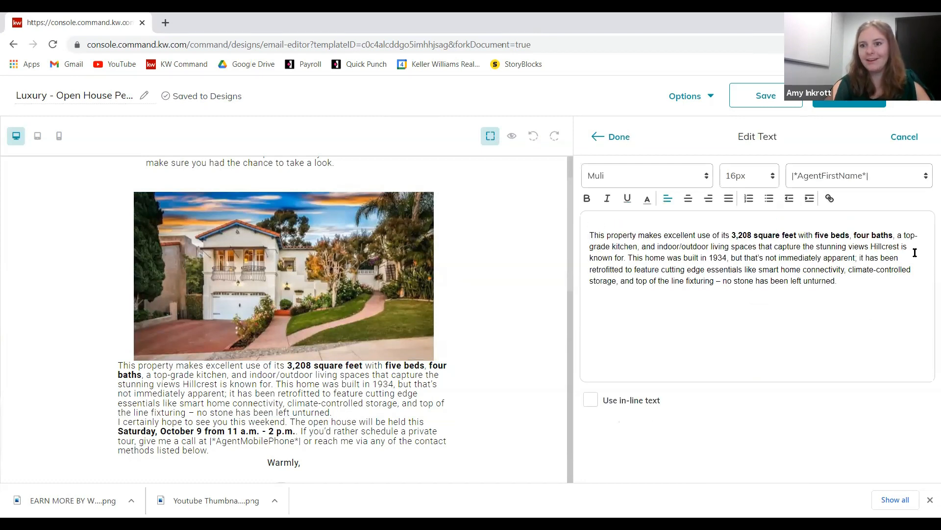
left_click(622, 136)
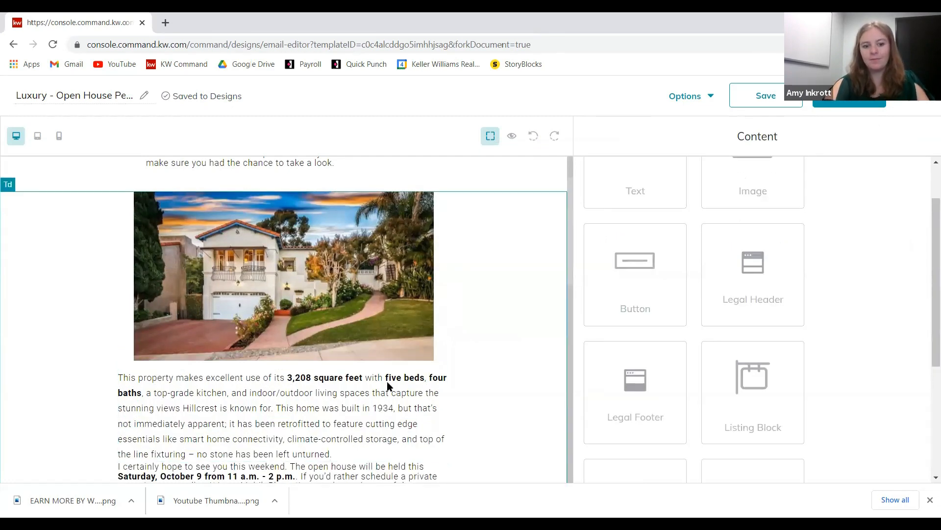
scroll(406, 407, "down", 1)
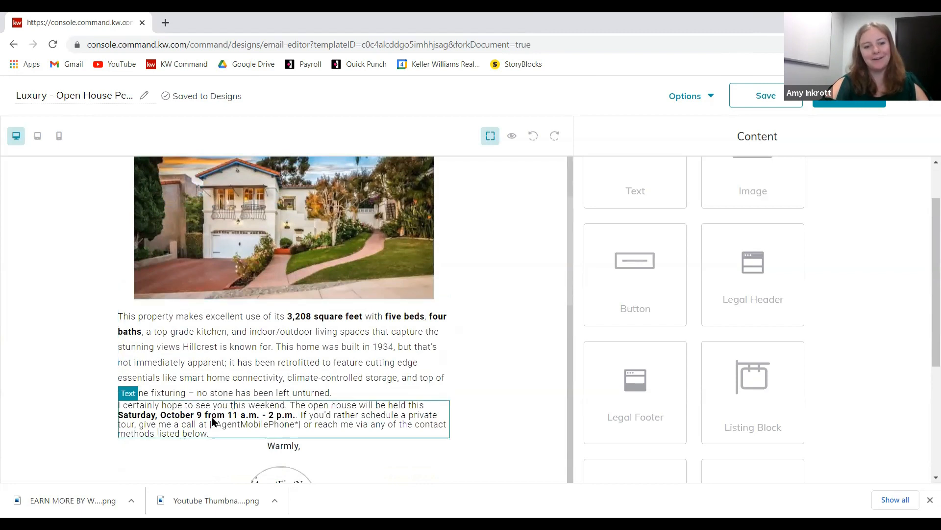
left_click(424, 394)
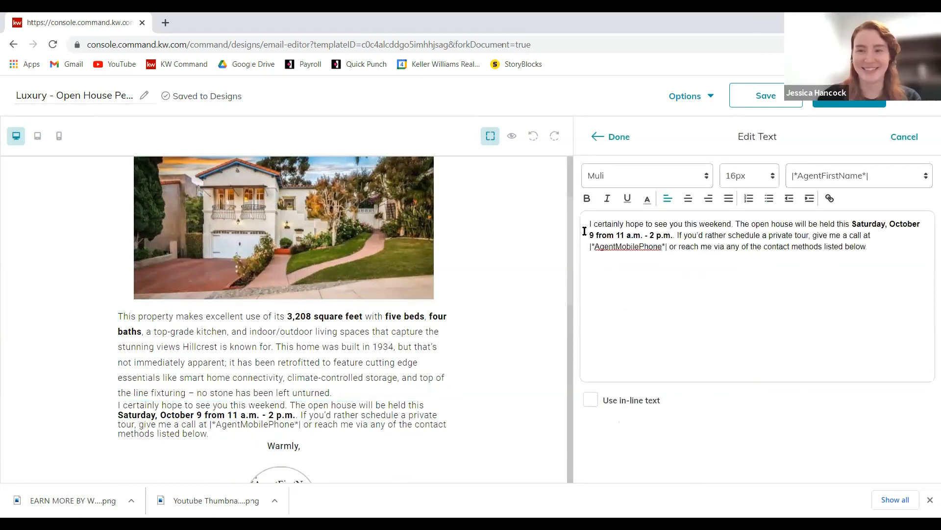
key("Return")
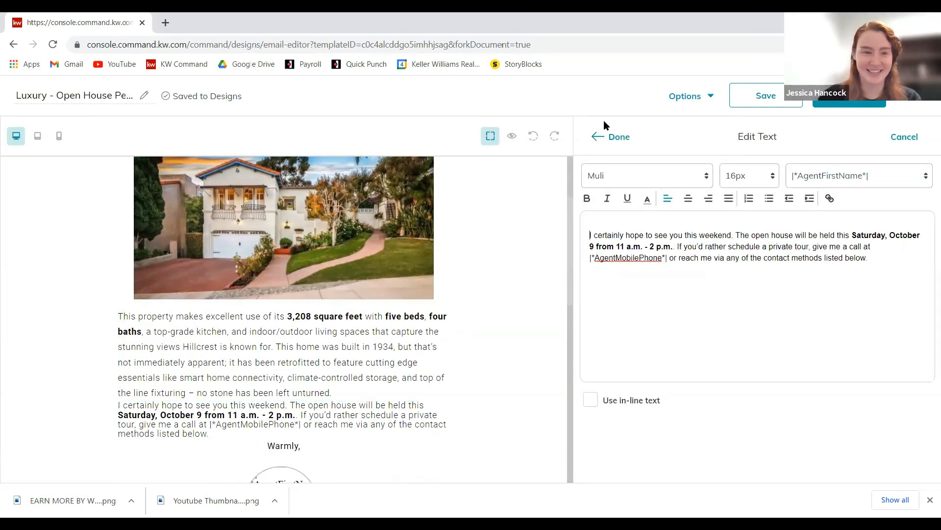
left_click(615, 136)
- Add spacing to the opening invitation paragraph, then preview the spaced email
scroll(450, 372, "up", 2)
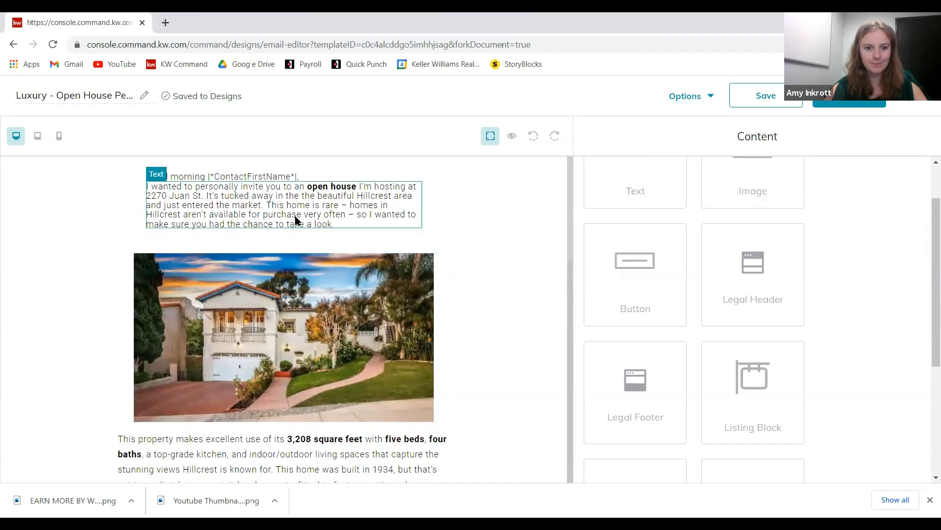
left_click(400, 177)
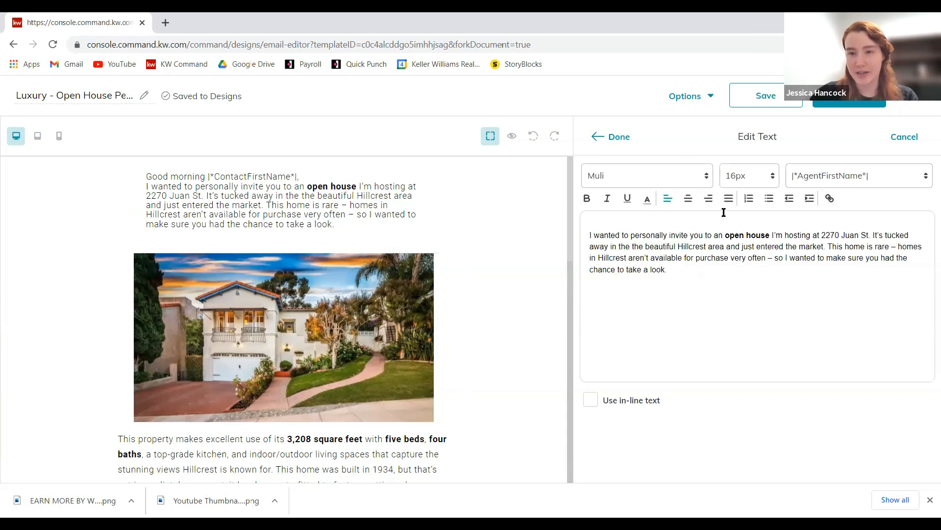
left_click(613, 136)
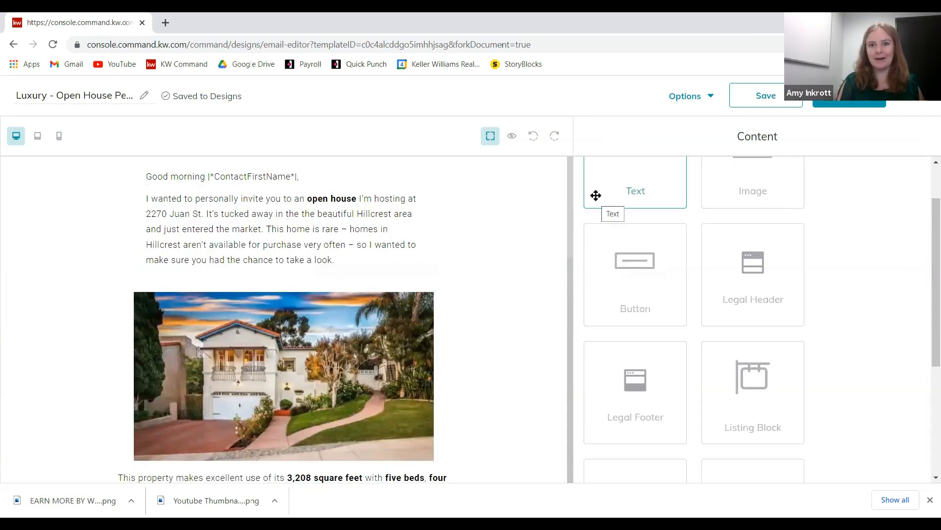
scroll(284, 344, "down", 4)
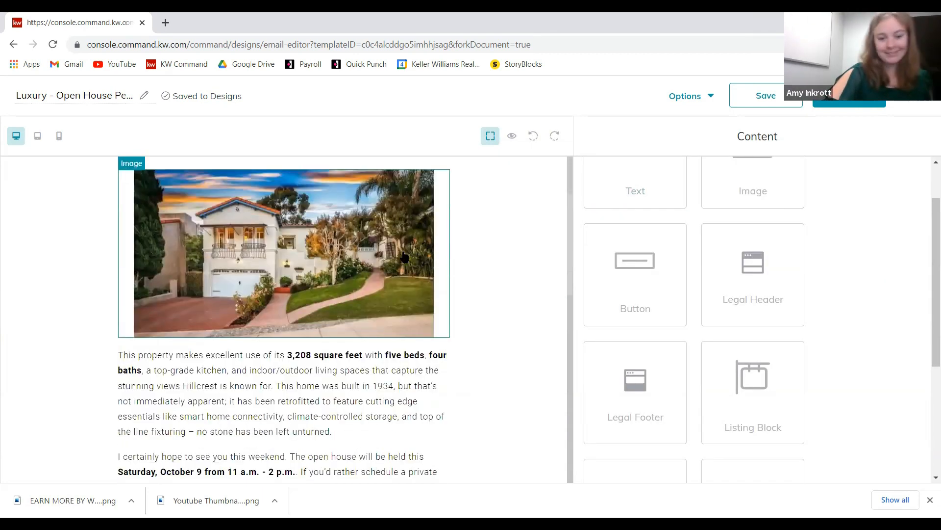
scroll(294, 343, "down", 5)
scroll(485, 162, "up", 2)
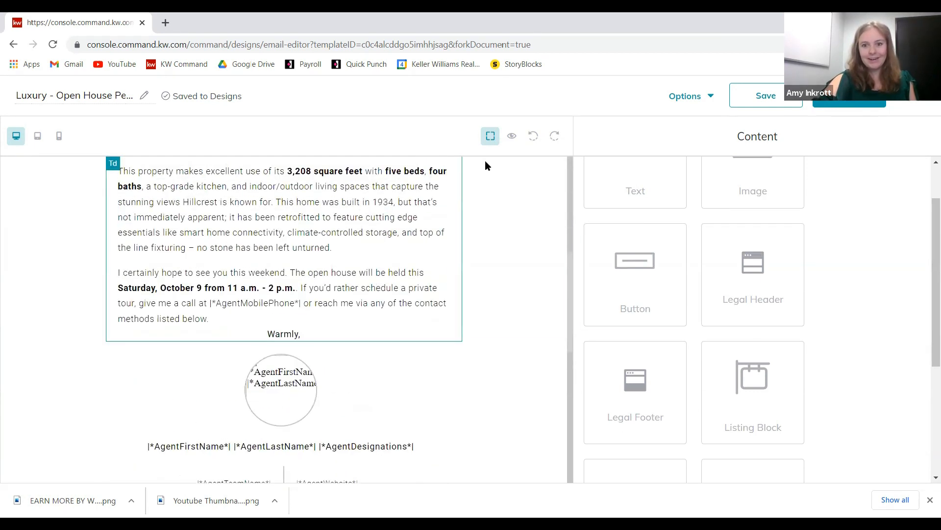
left_click(513, 137)
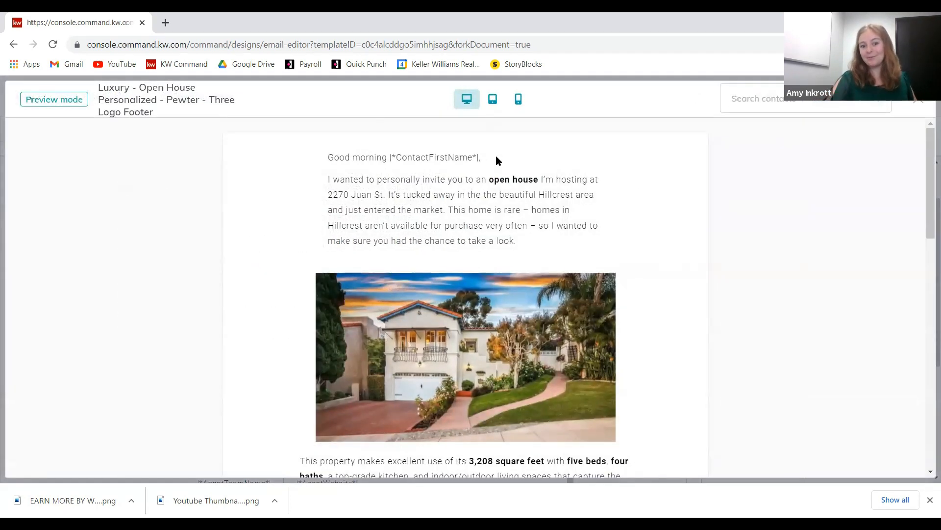
- Review the Luxury Open House email preview, then exit preview back to the editor
scroll(631, 345, "down", 3)
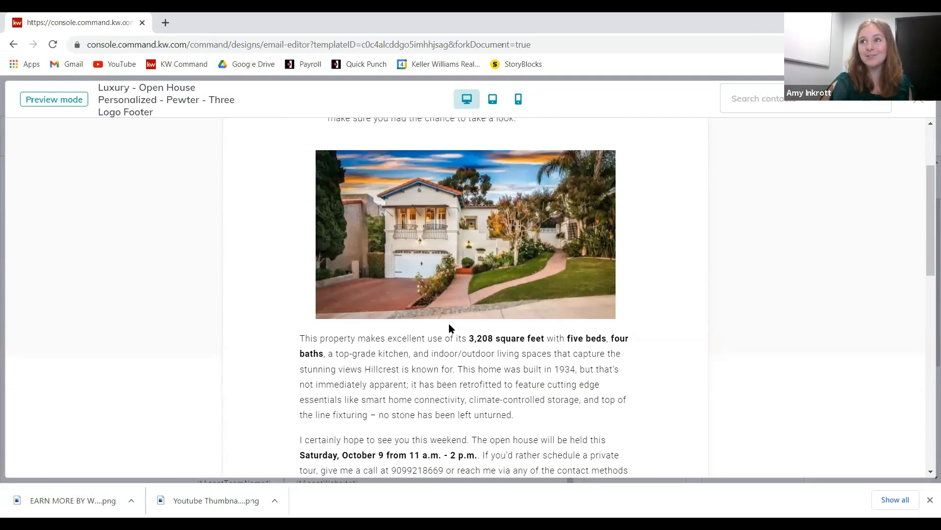
scroll(658, 381, "down", 6)
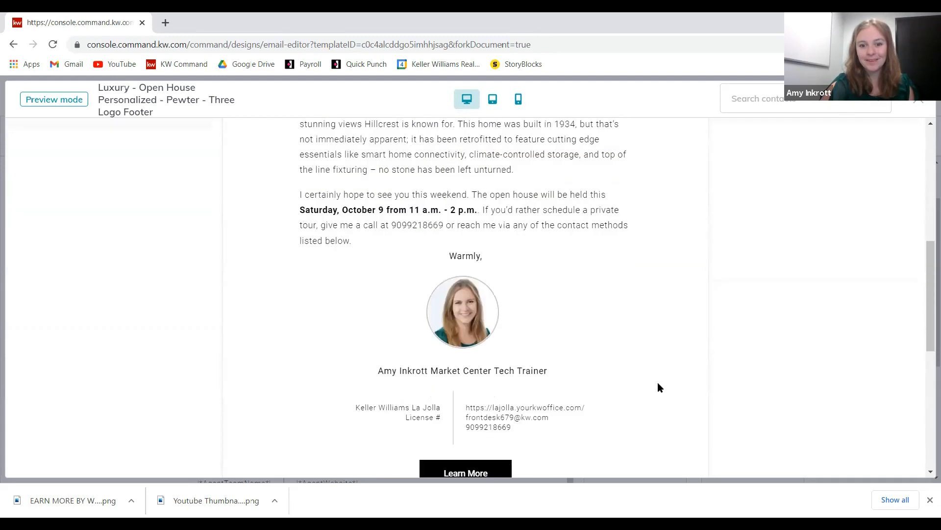
scroll(563, 441, "down", 5)
scroll(740, 294, "up", 11)
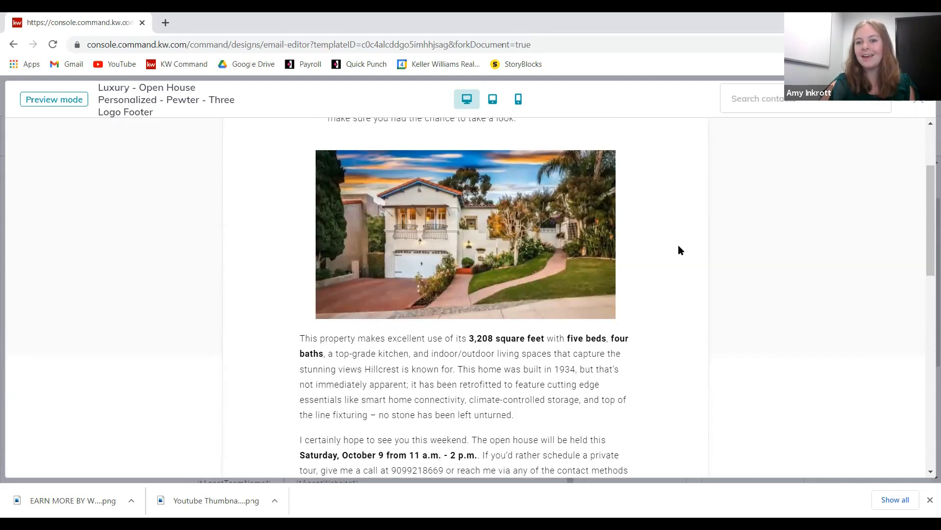
scroll(679, 249, "up", 3)
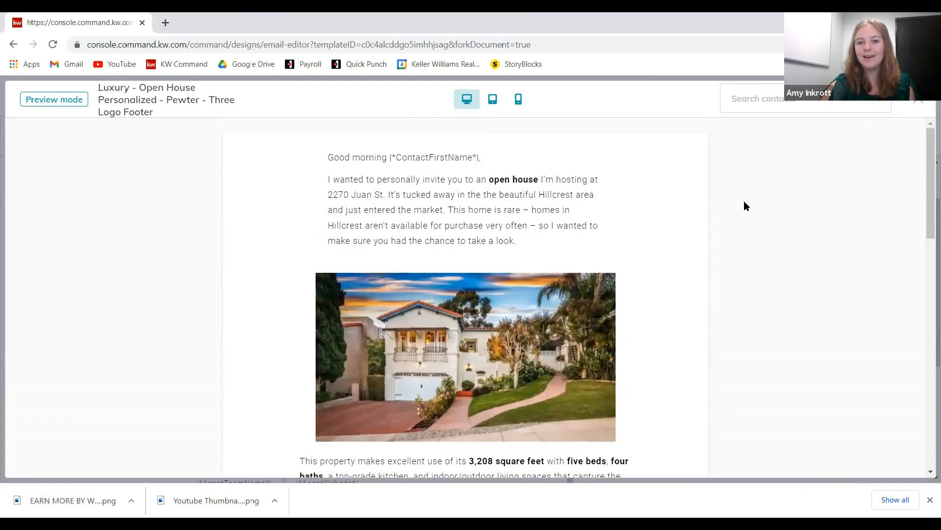
left_click(920, 102)
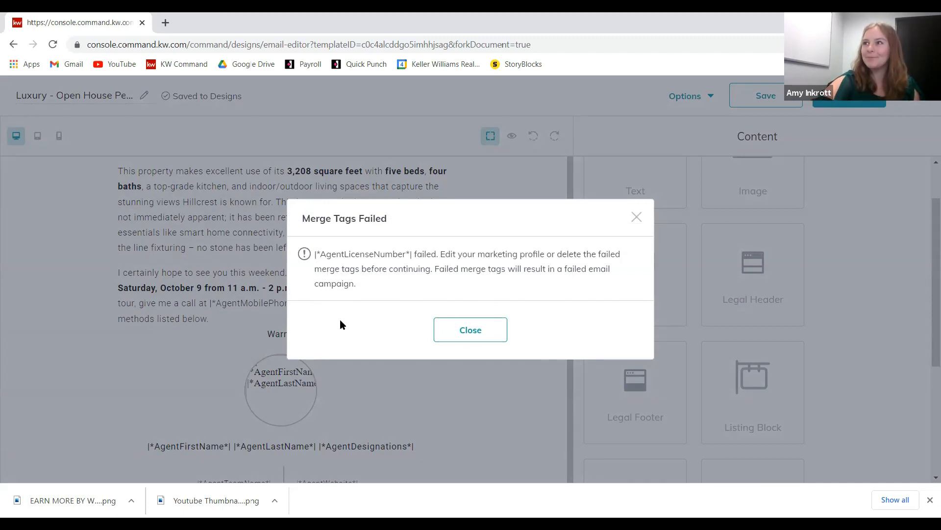
- Dismiss the AgentLicenseNumber merge tag warning and exit the editor, discarding unsaved changes
left_click(480, 332)
left_click(905, 107)
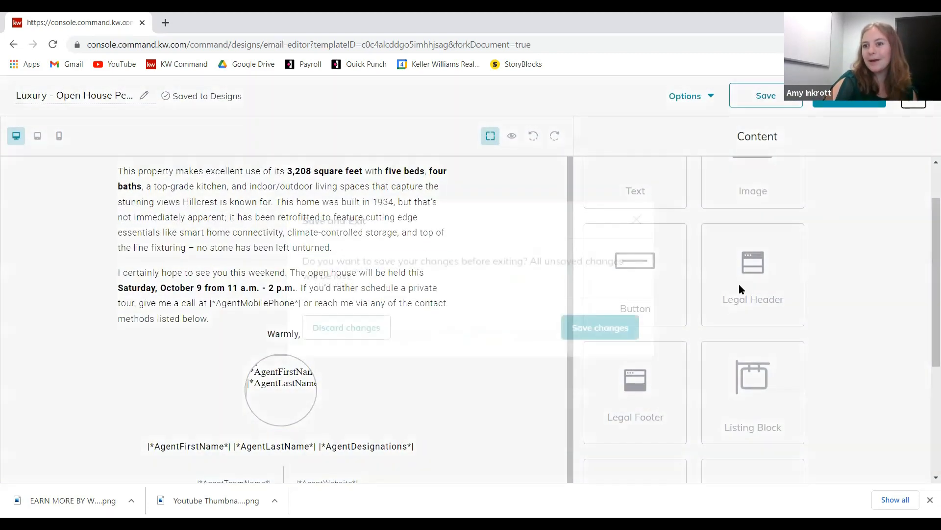
left_click(349, 339)
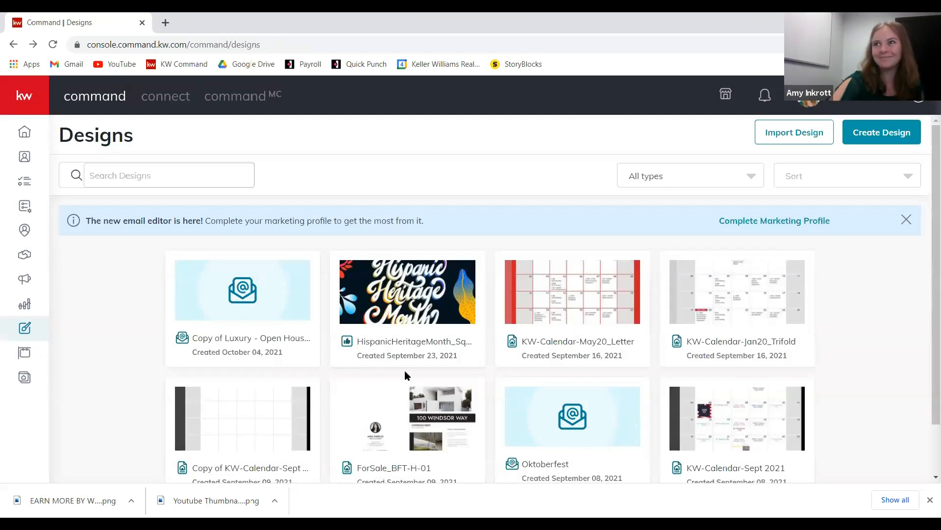
- Create a new Print design and continue to the print templates
mouse_move(296, 312)
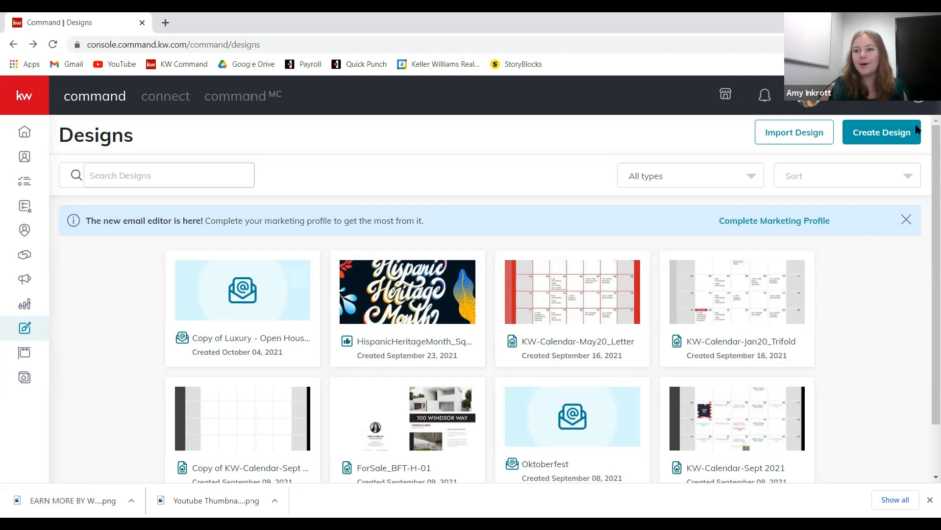
left_click(897, 137)
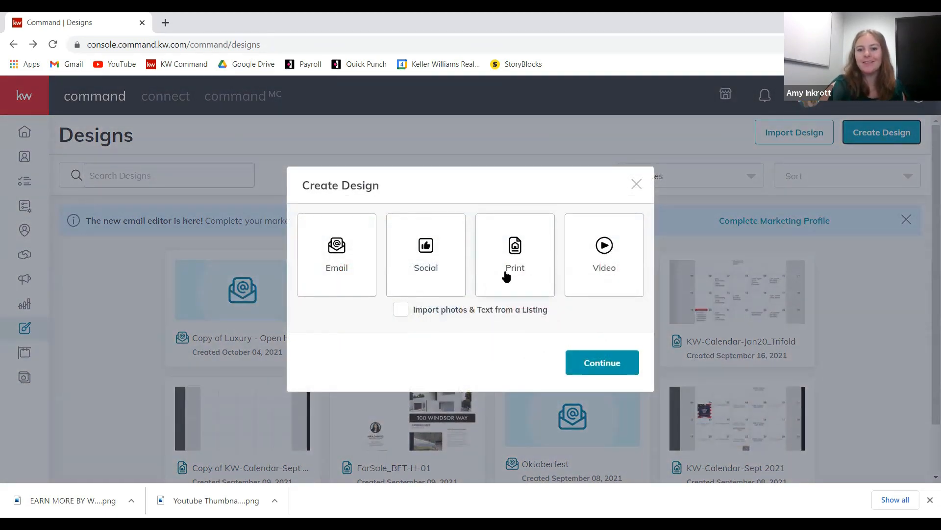
left_click(527, 265)
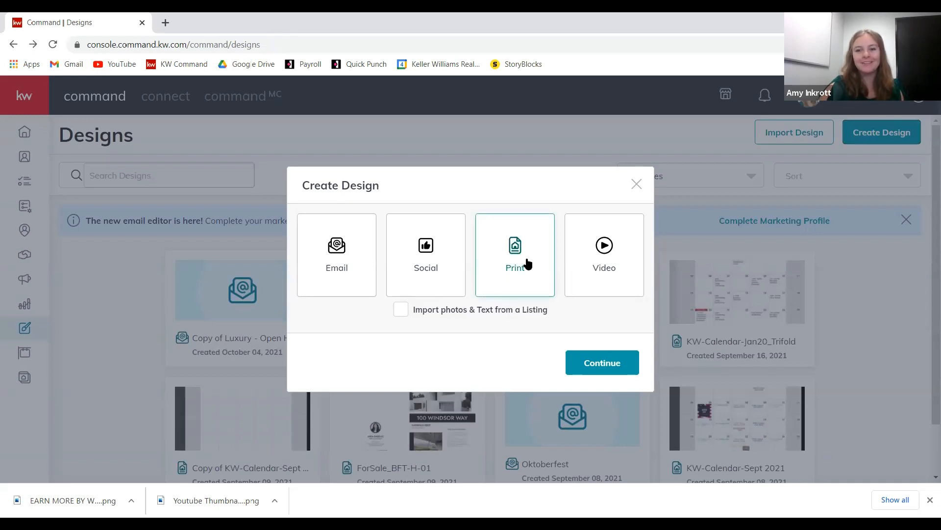
left_click(598, 368)
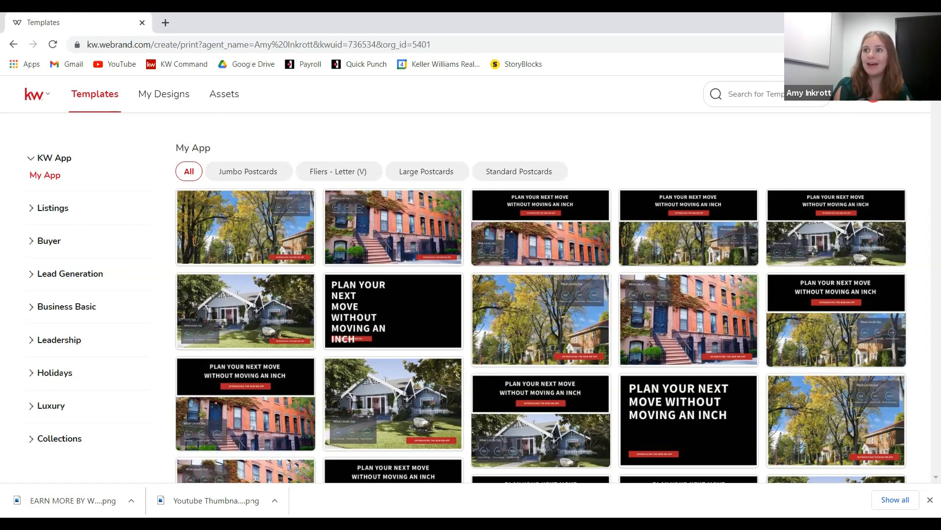
- Show the Holidays › December postcard templates, then expand the Listings category
mouse_move(673, 196)
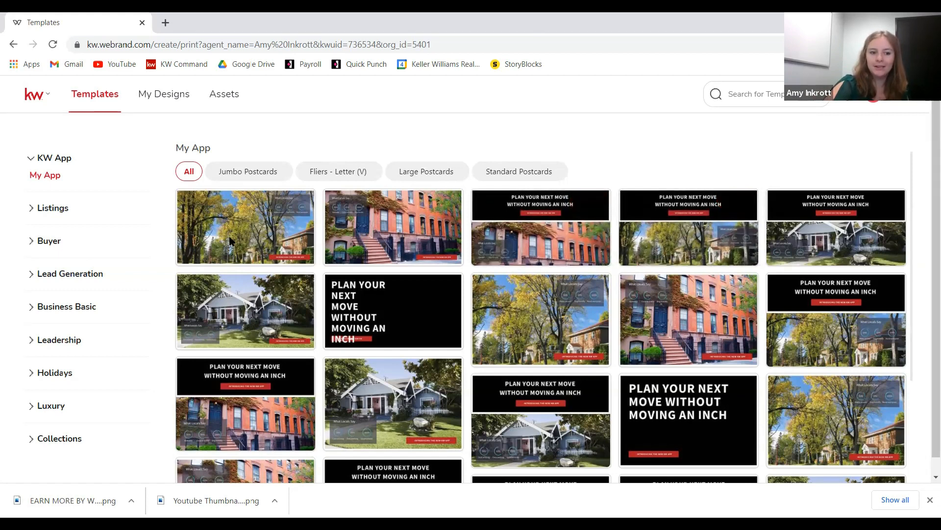
left_click(35, 345)
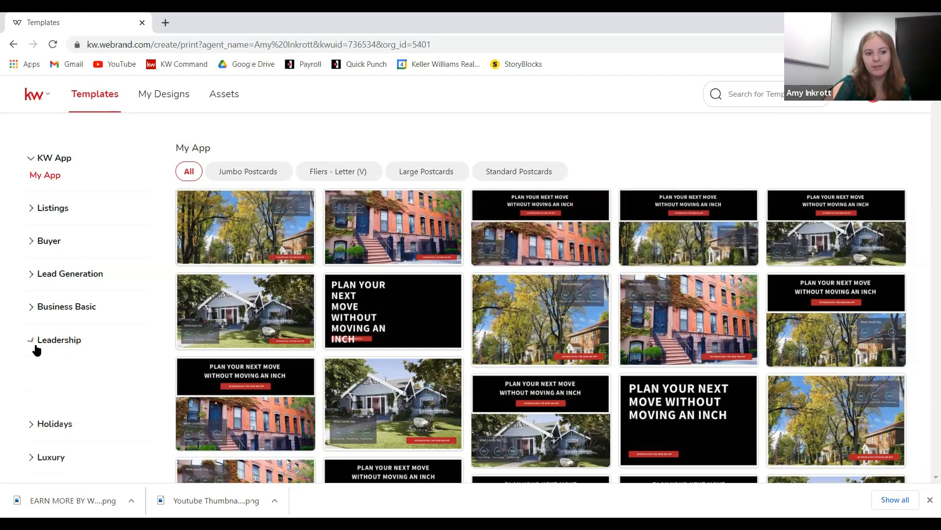
scroll(27, 421, "down", 1)
left_click(31, 392)
left_click(45, 409)
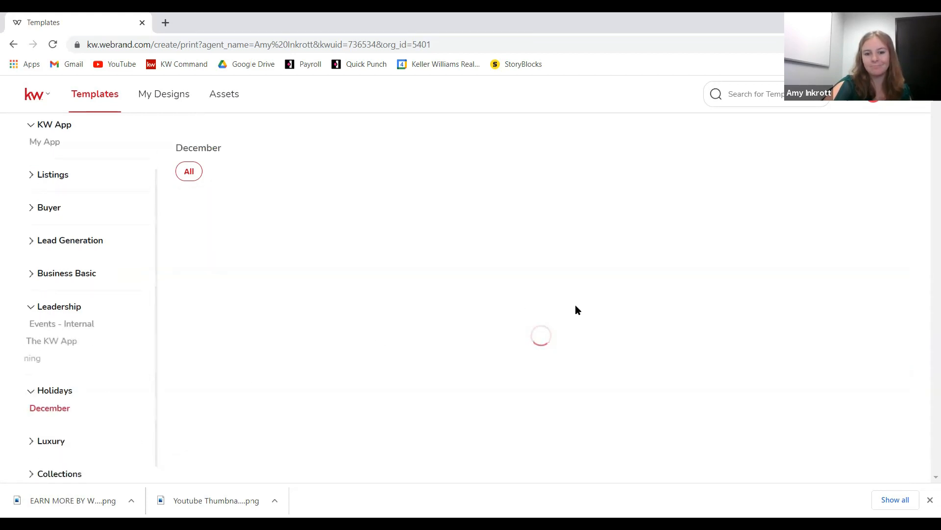
scroll(80, 216, "up", 1)
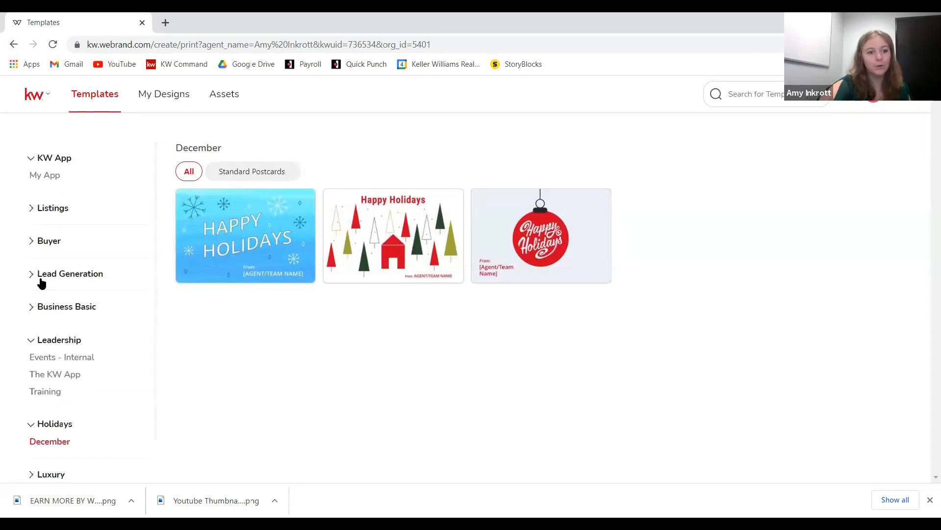
left_click(31, 209)
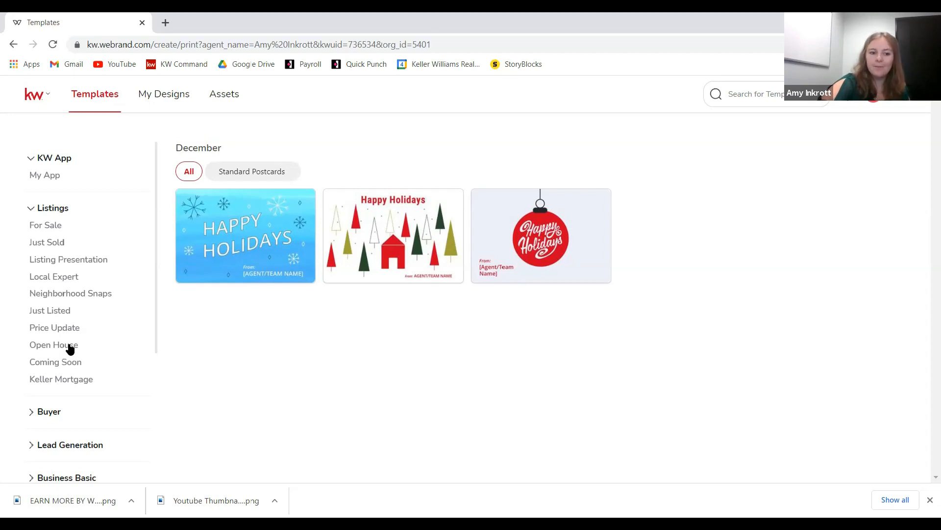
- Show the red-and-white Listings › Open House flyer templates
left_click_drag(67, 347, 45, 346)
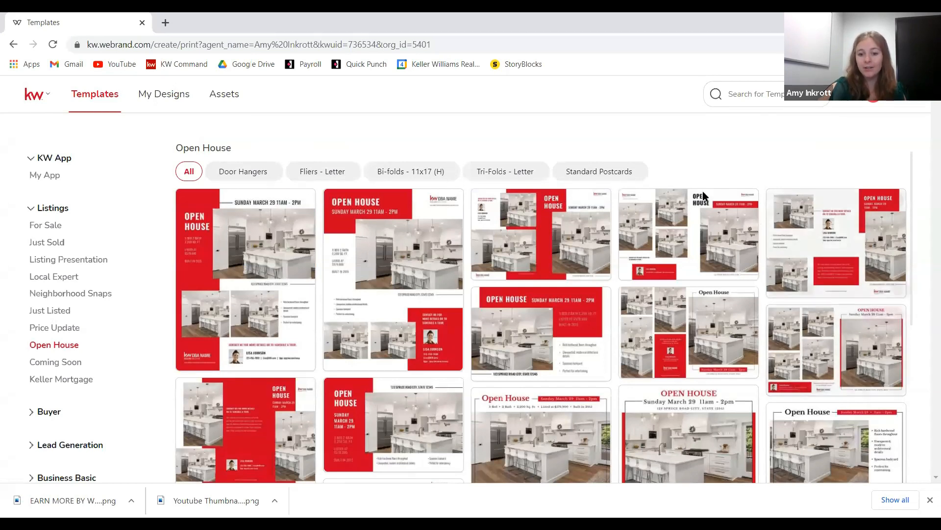
- Filter Open House templates to Fliers - Letter and start a design from 04_OH_FL
scroll(717, 438, "down", 2)
scroll(716, 439, "up", 2)
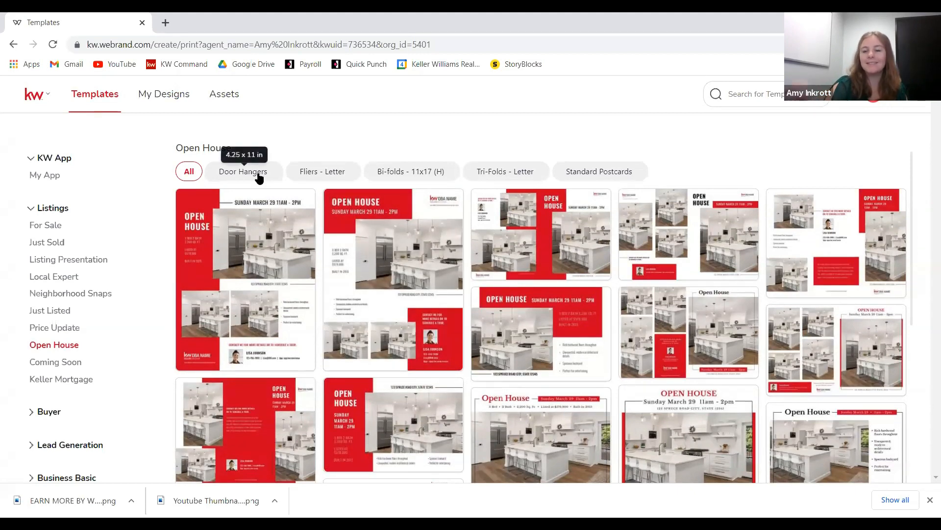
left_click(327, 172)
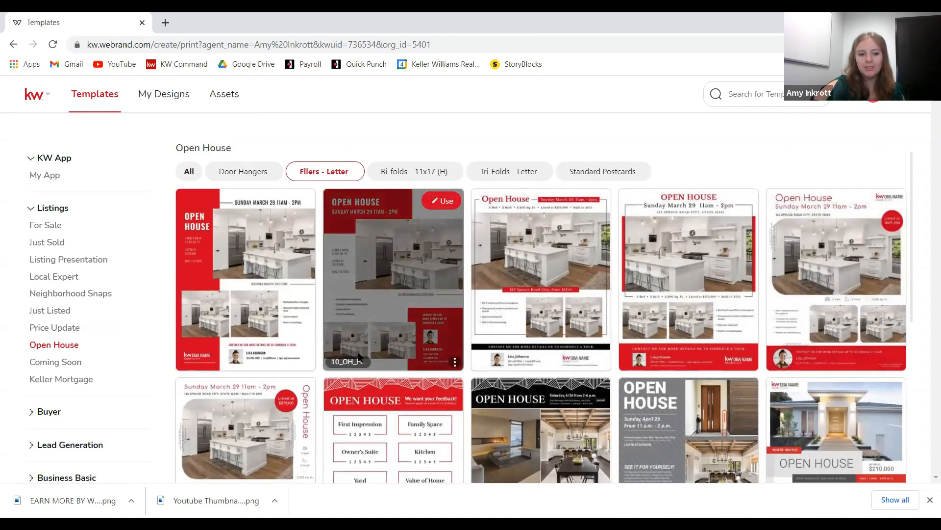
scroll(632, 296, "down", 5)
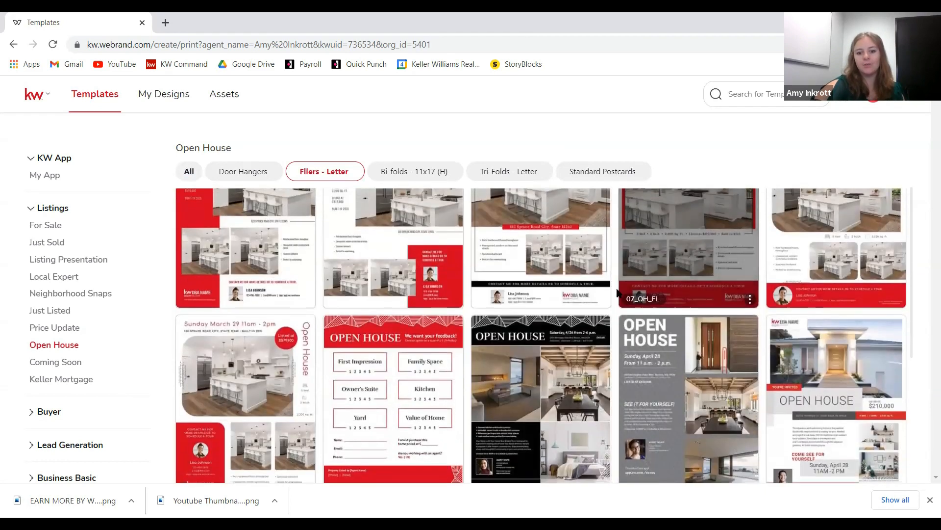
scroll(373, 399, "up", 1)
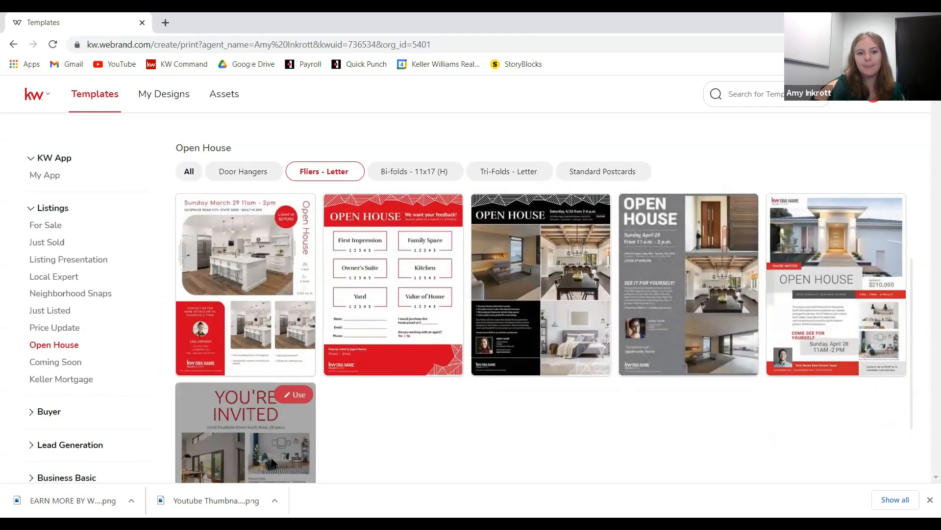
scroll(281, 406, "up", 2)
scroll(287, 343, "up", 2)
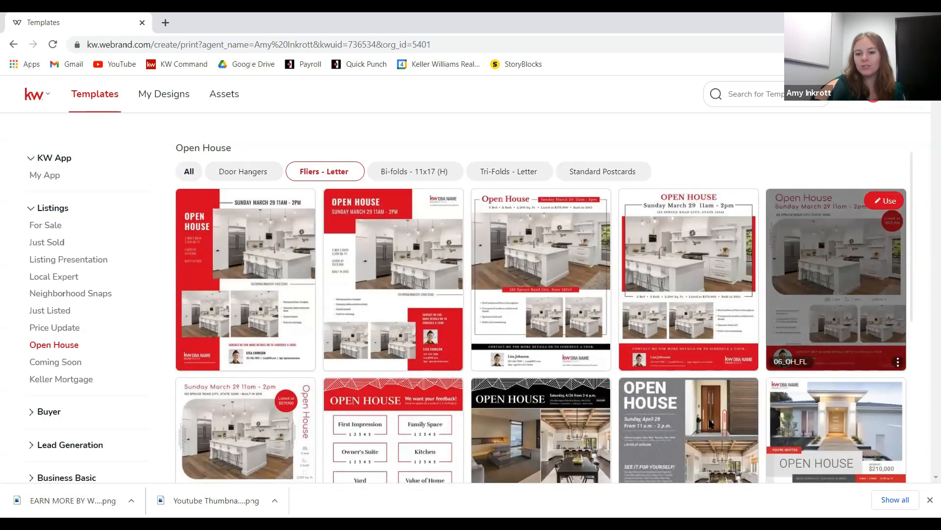
scroll(564, 298, "down", 3)
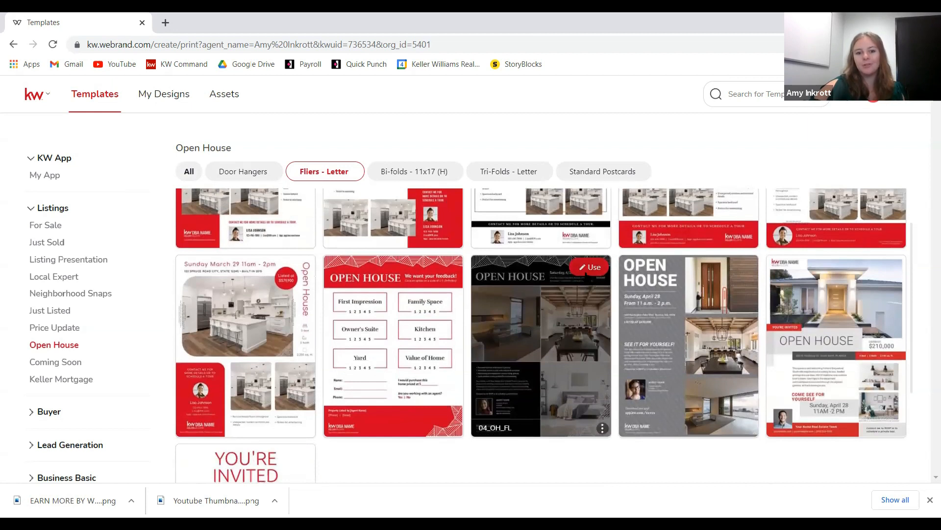
left_click(591, 268)
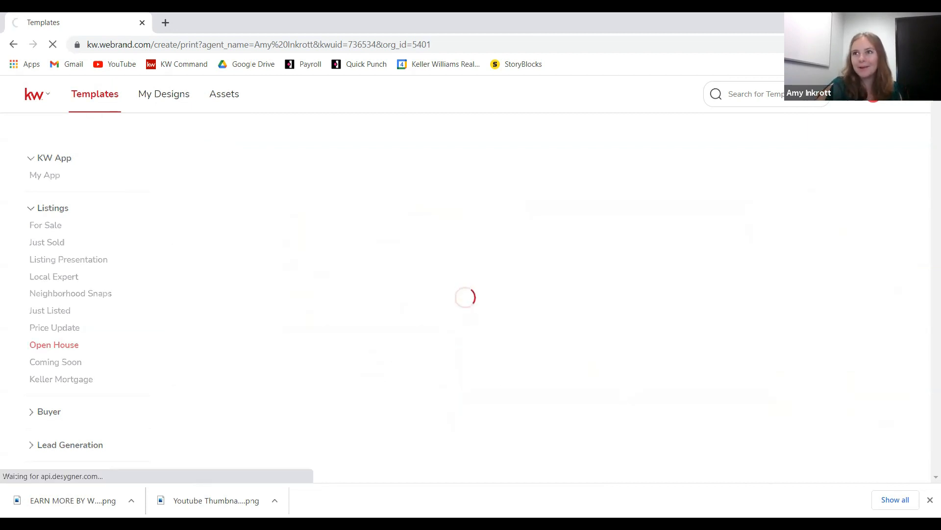
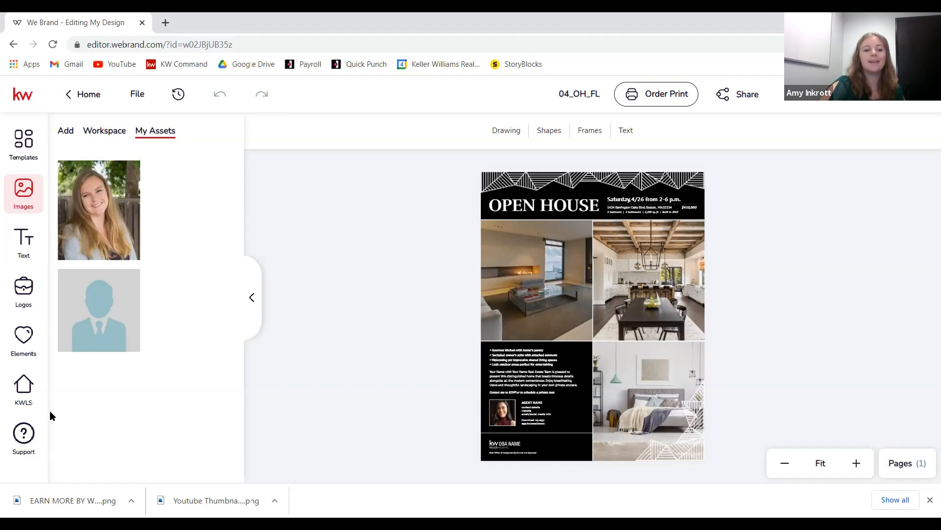
left_click(29, 392)
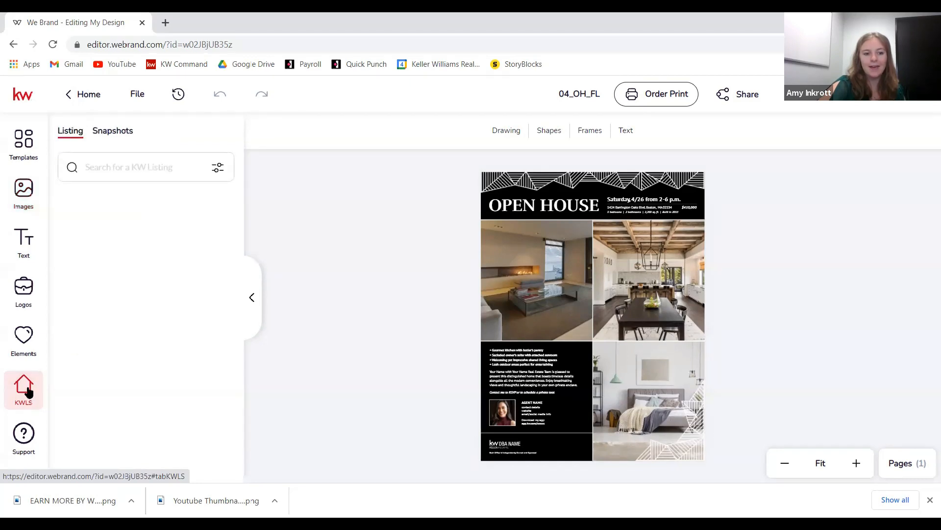
left_click(121, 173)
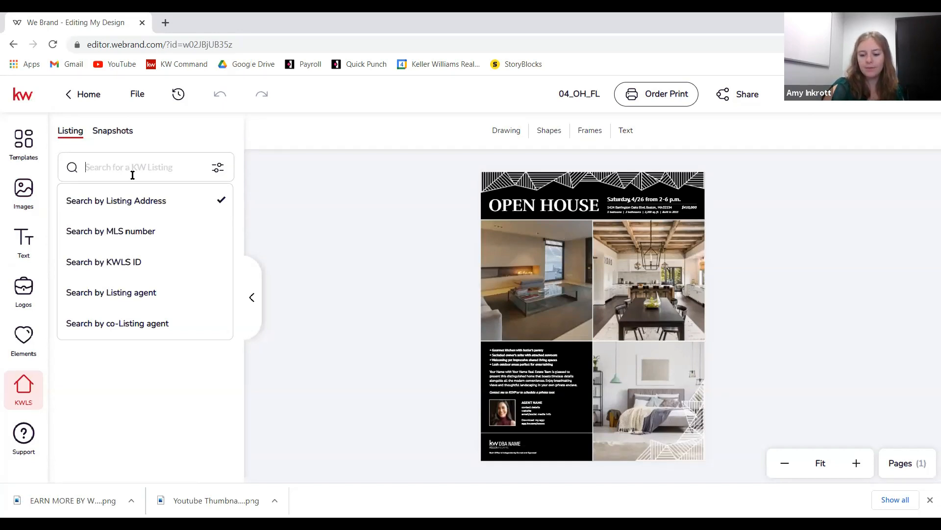
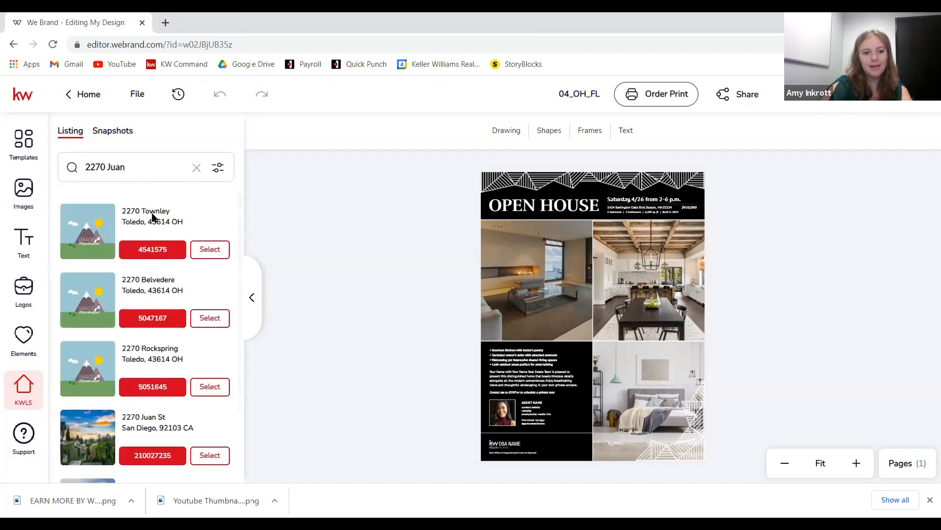
scroll(123, 343, "down", 3)
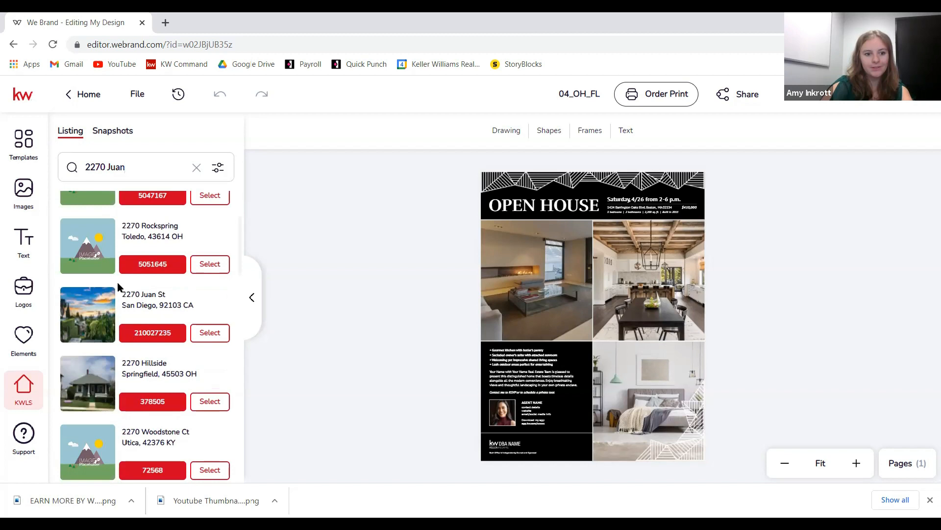
left_click(209, 334)
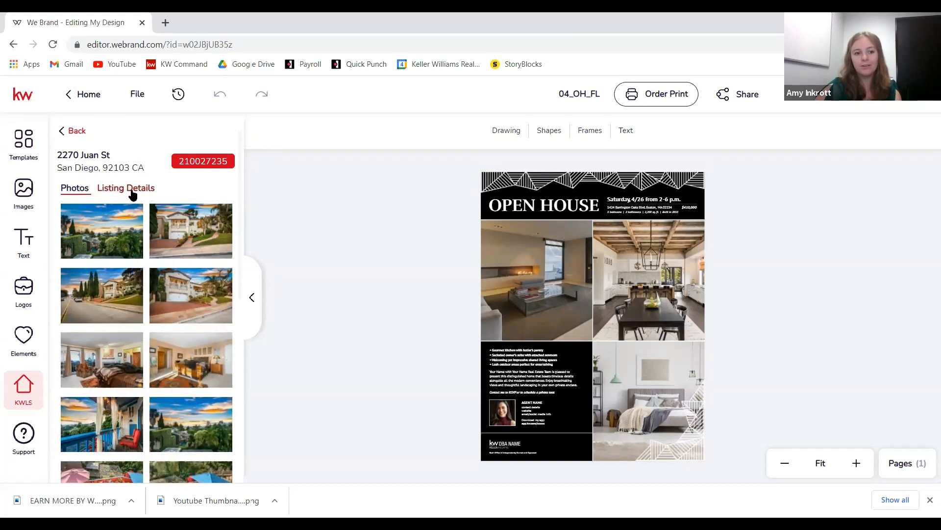
left_click(132, 192)
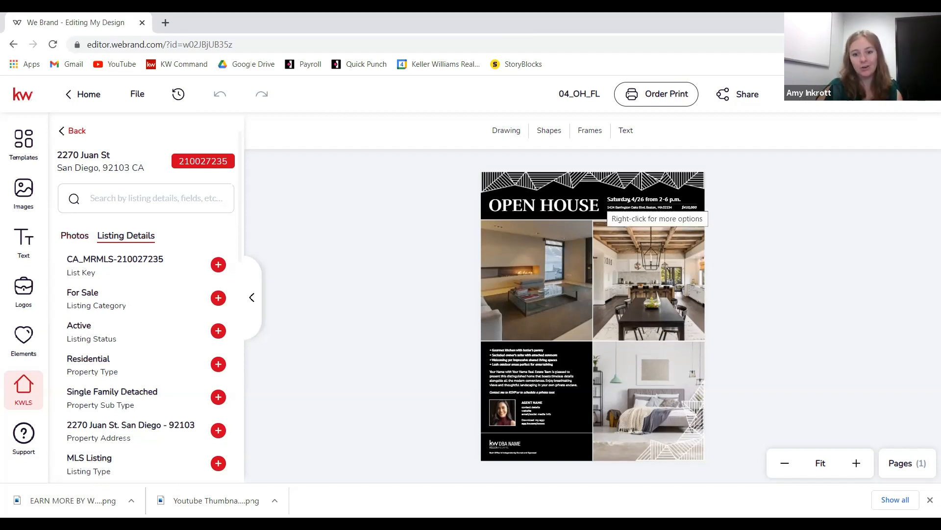
- Return to the listing's photos and select the flyer's upper-left living-room photo
left_click(74, 239)
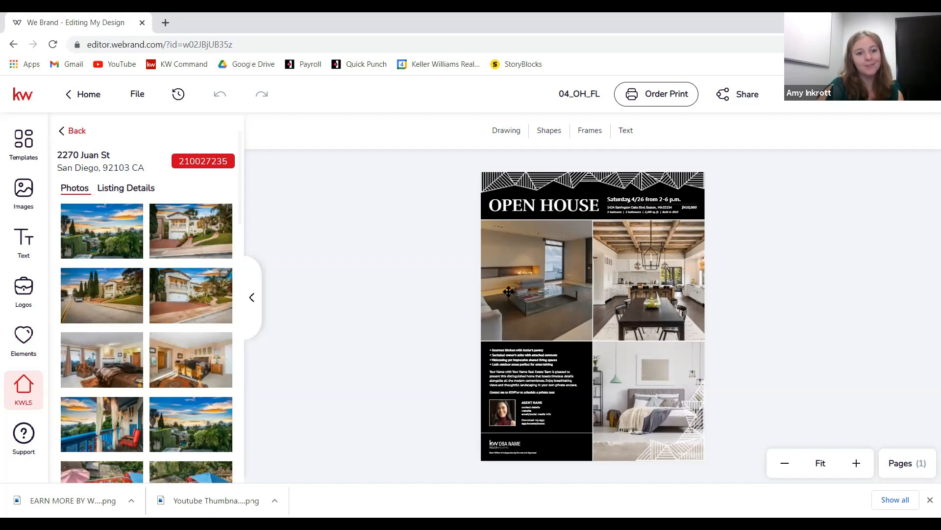
left_click(525, 281)
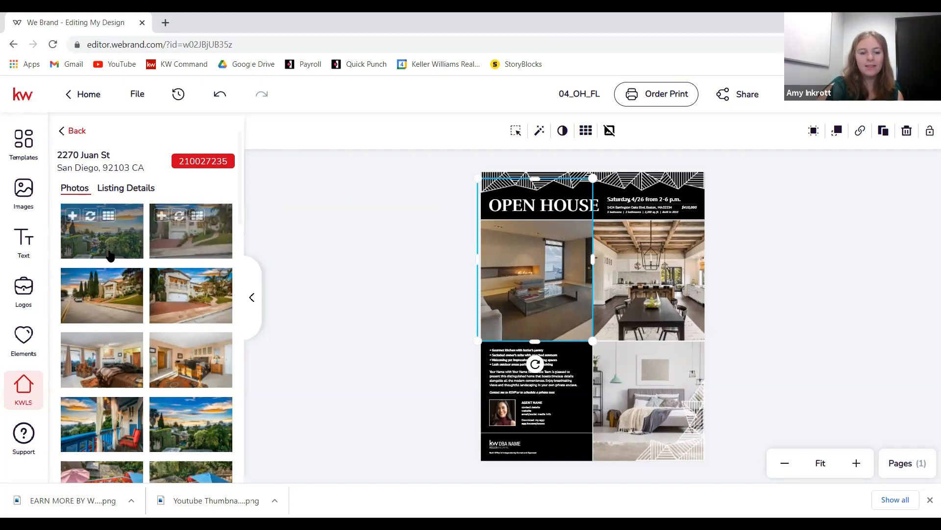
scroll(116, 321, "down", 1)
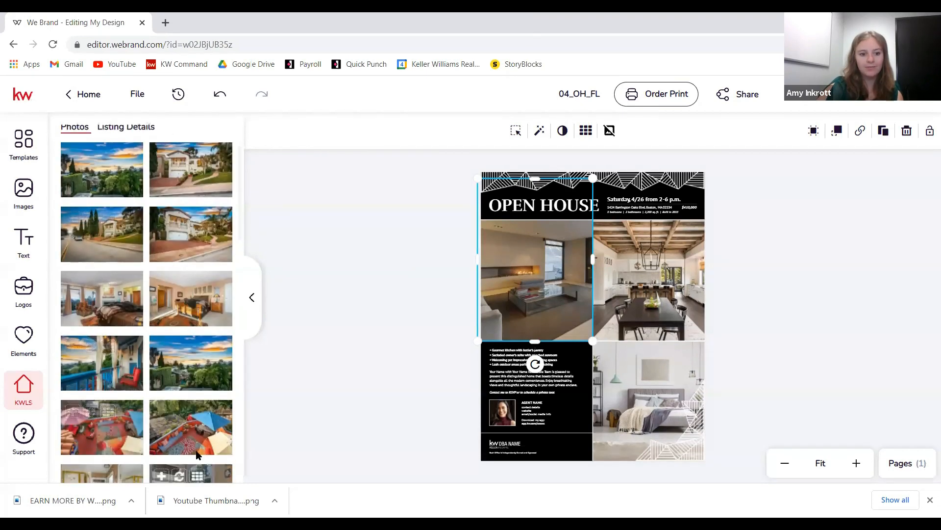
- Replace the living-room photo with the listing's house exterior and shift it right in its frame
scroll(191, 299, "up", 1)
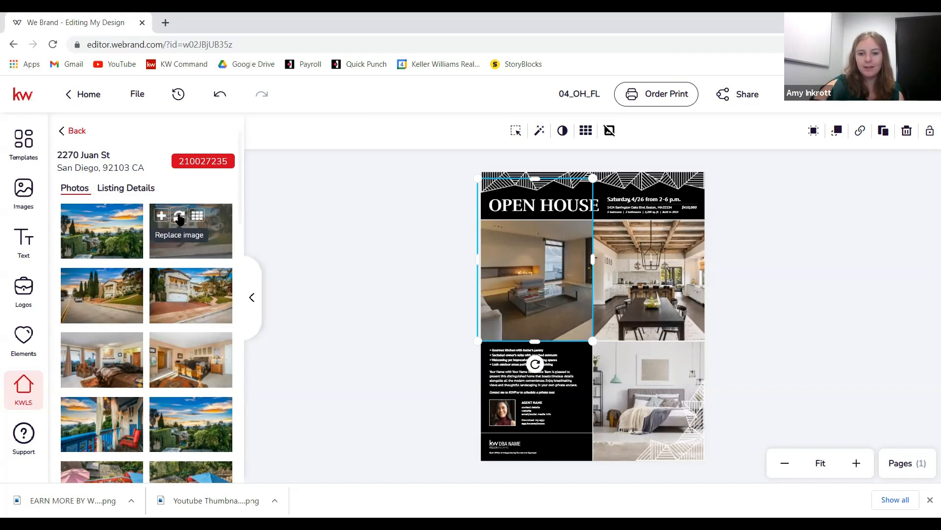
left_click(179, 217)
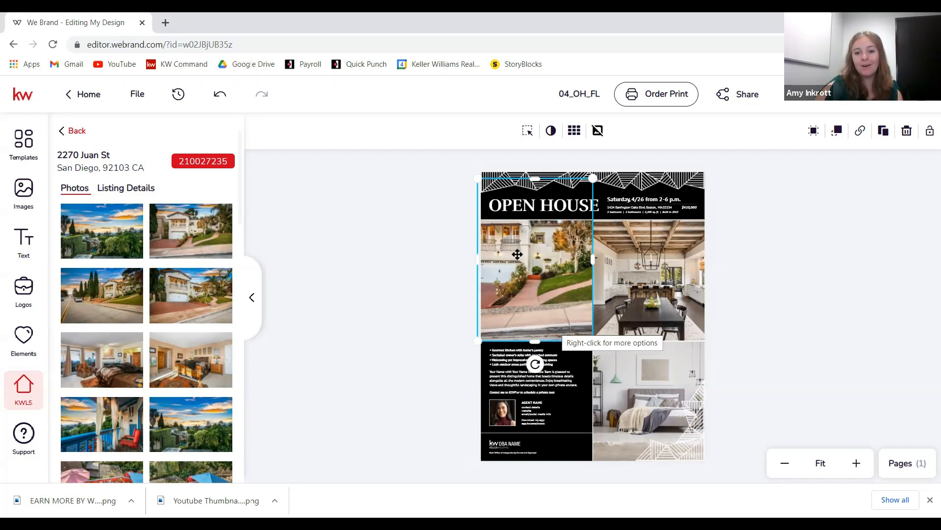
double_click(537, 264)
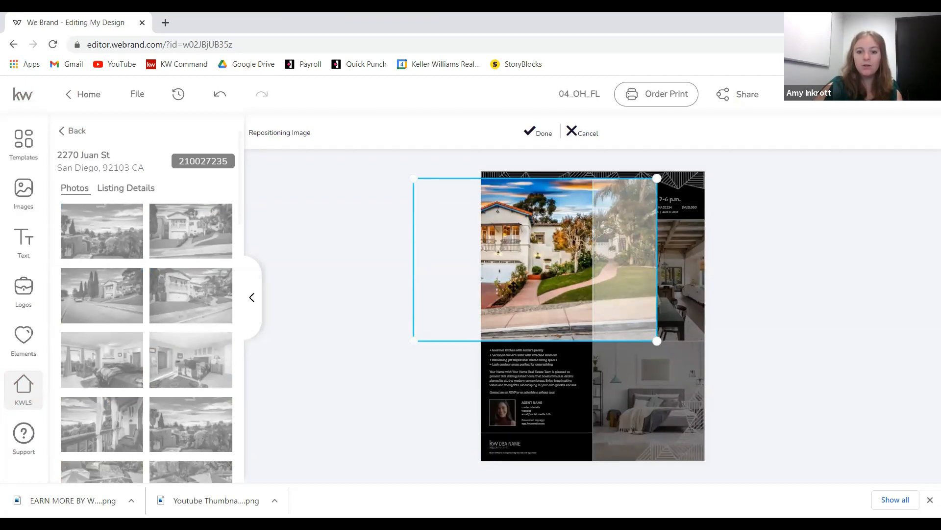
left_click_drag(513, 287, 534, 283)
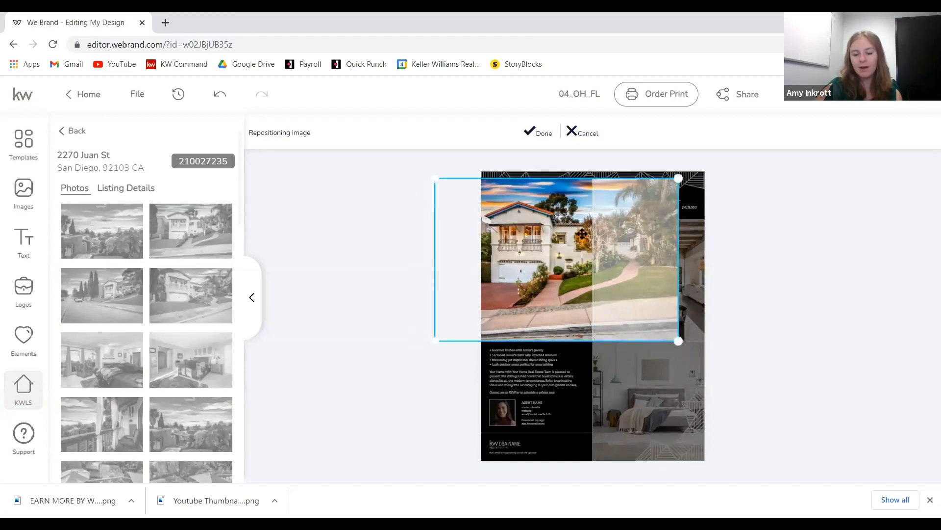
mouse_move(572, 304)
left_mouse_down()
mouse_move(563, 305)
mouse_move(572, 311)
left_mouse_up()
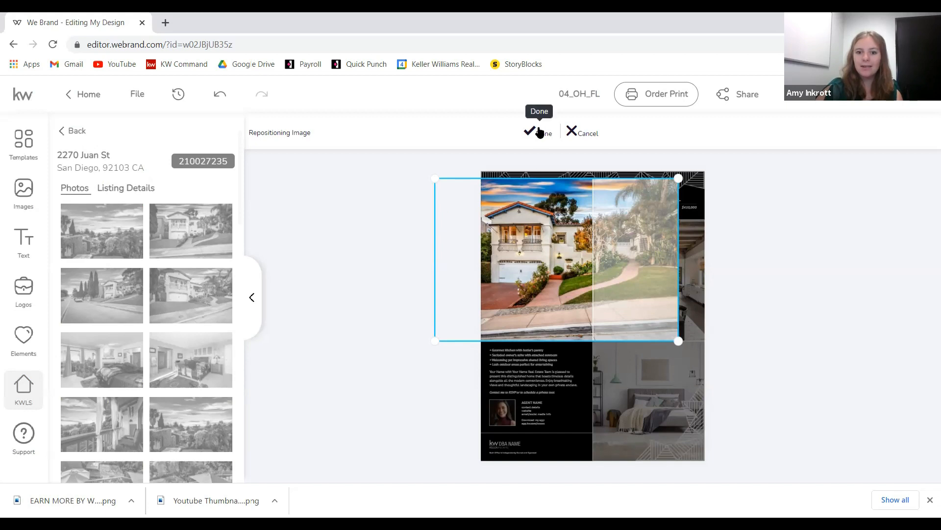
left_click(540, 141)
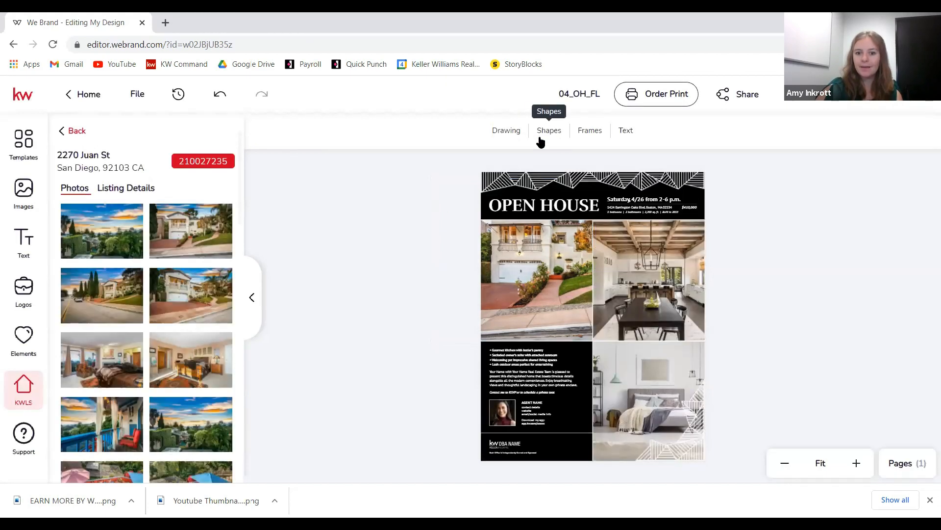
- Lower the photo frame's top edge below the header and move the house down within it
left_click(544, 274)
left_click_drag(537, 176, 535, 223)
double_click(534, 256)
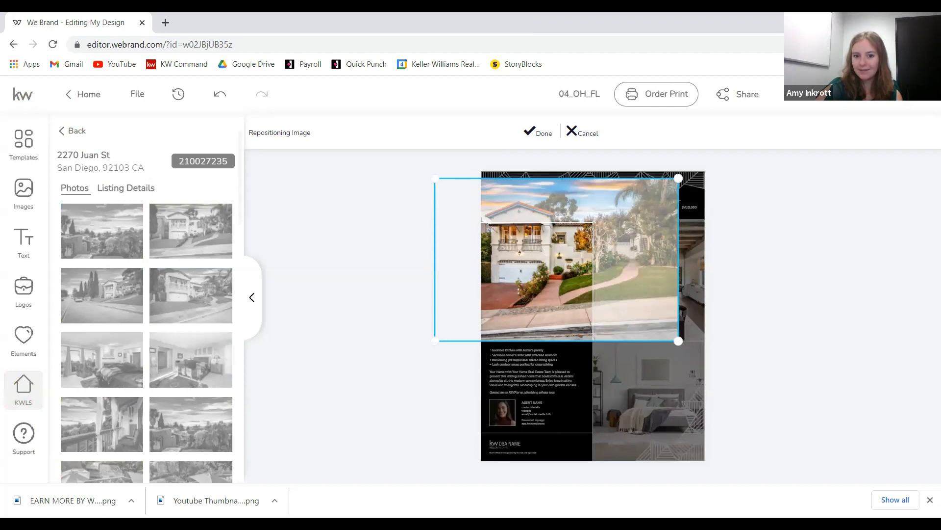
left_click_drag(538, 255, 536, 289)
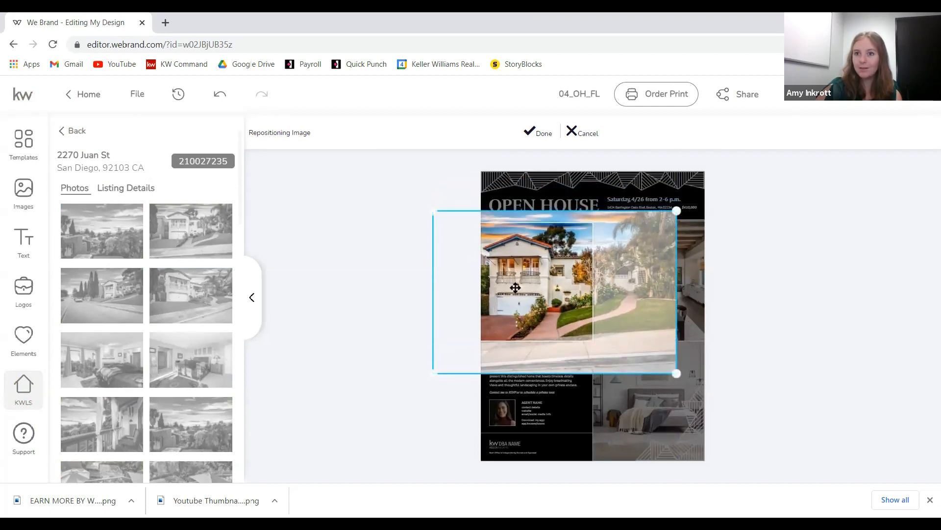
left_click(541, 137)
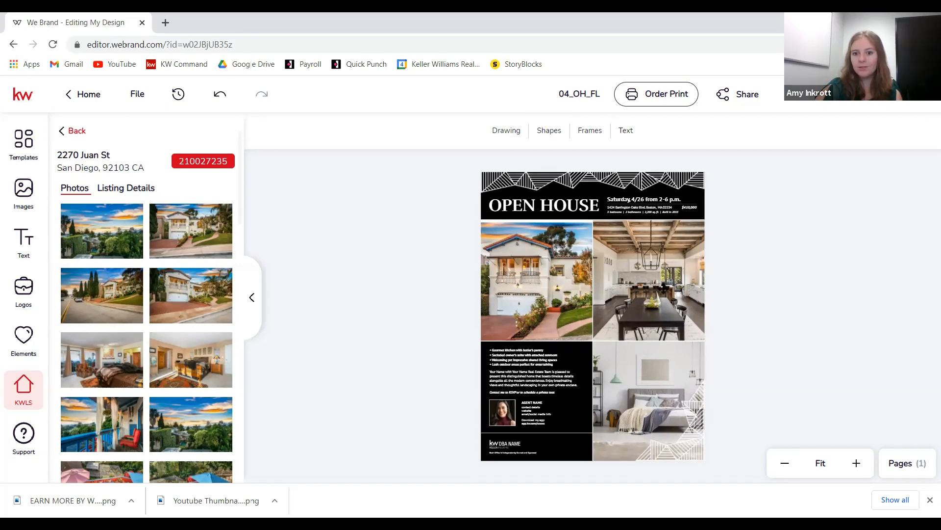
left_click(652, 268)
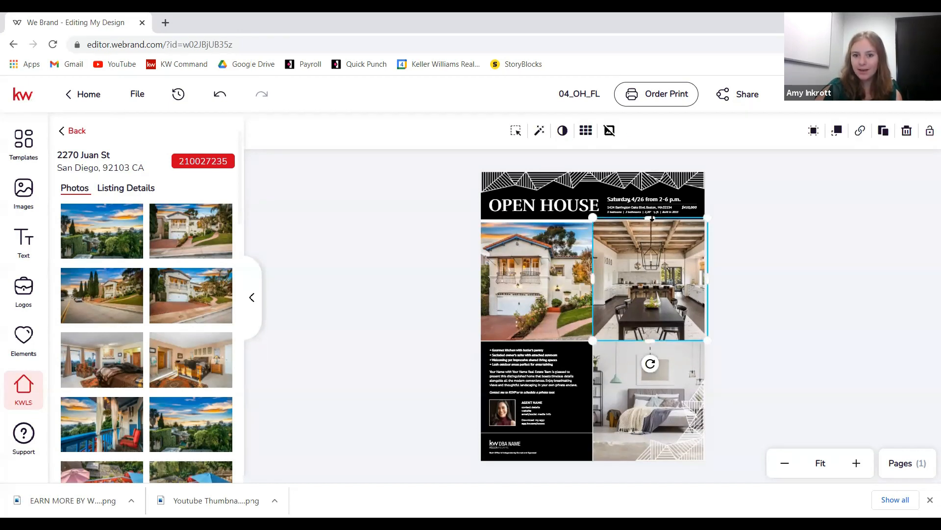
- Nudge the kitchen photo frame's top edge down and reselect the kitchen photo
left_click_drag(652, 220, 650, 223)
left_click(759, 240)
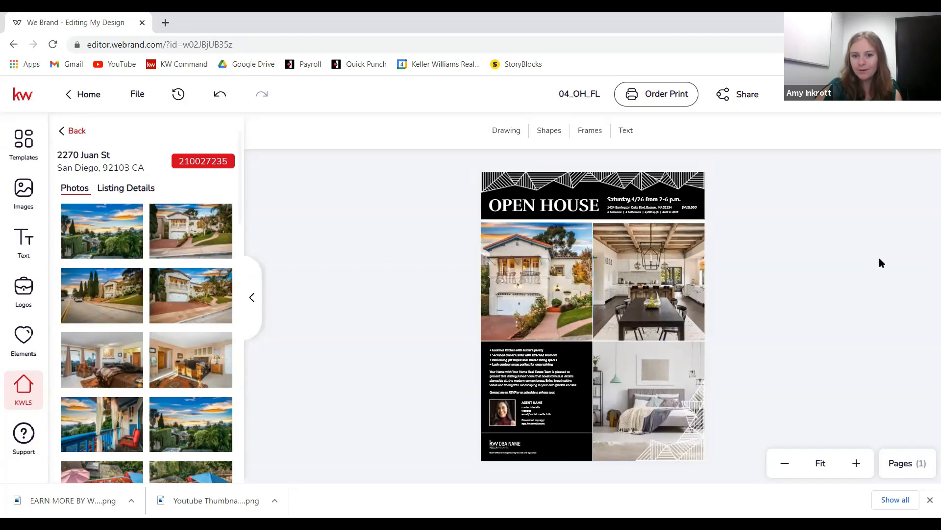
left_click(686, 268)
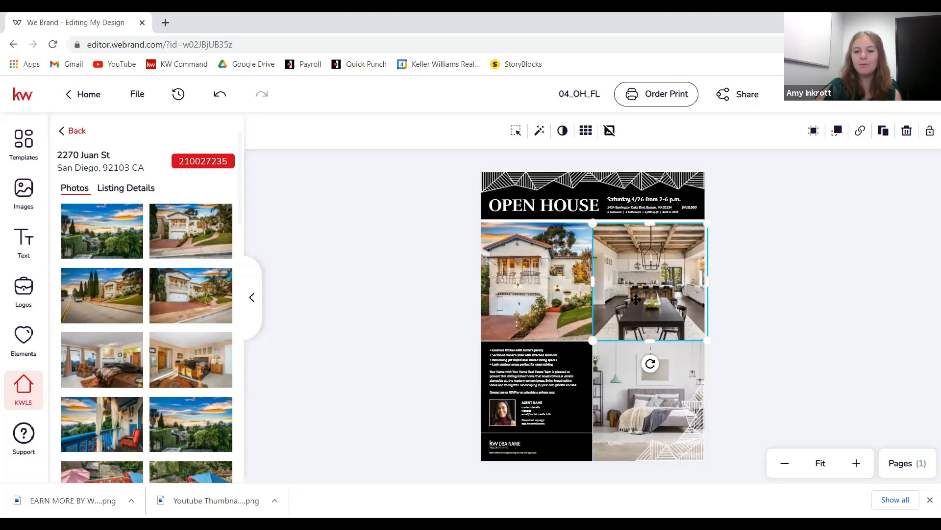
- Replace the kitchen photo with the listing's balcony shot, shifted left to show the red chairs
mouse_move(177, 279)
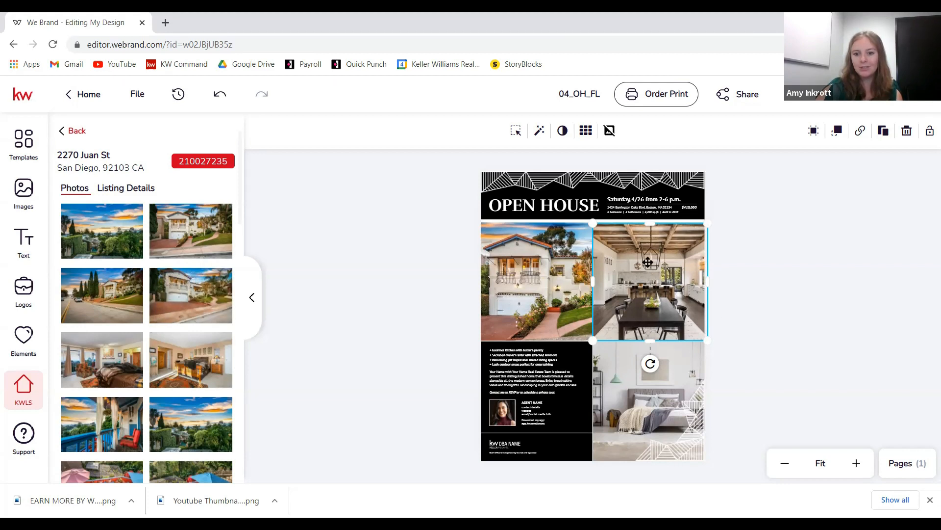
scroll(147, 302, "down", 1)
scroll(149, 303, "down", 2)
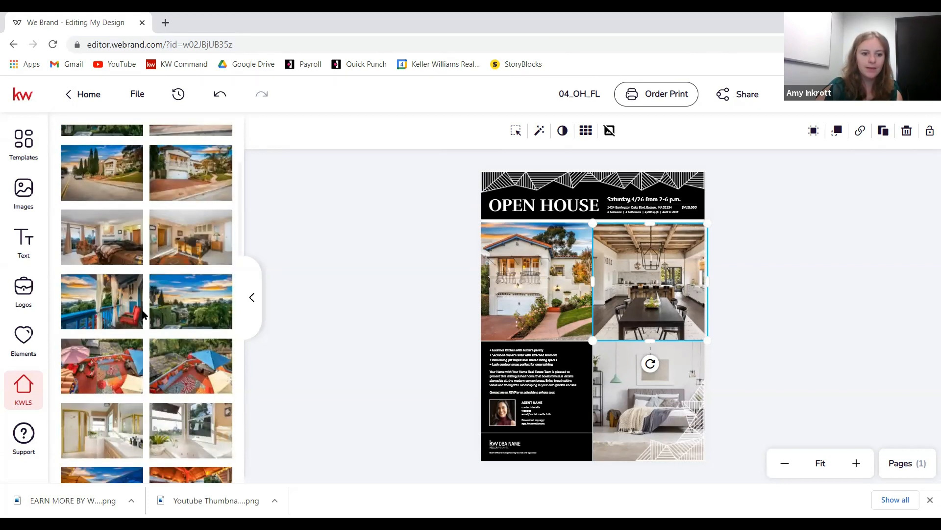
scroll(161, 266, "down", 1)
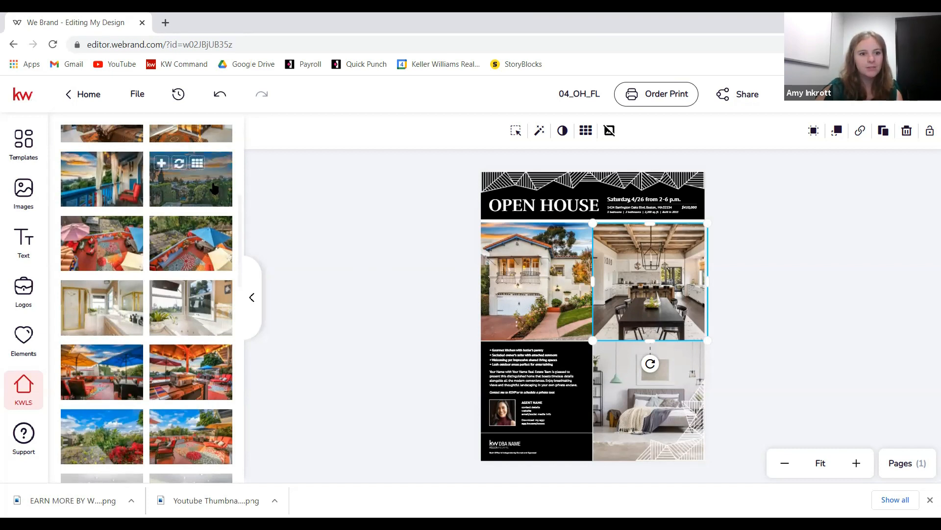
left_click(90, 163)
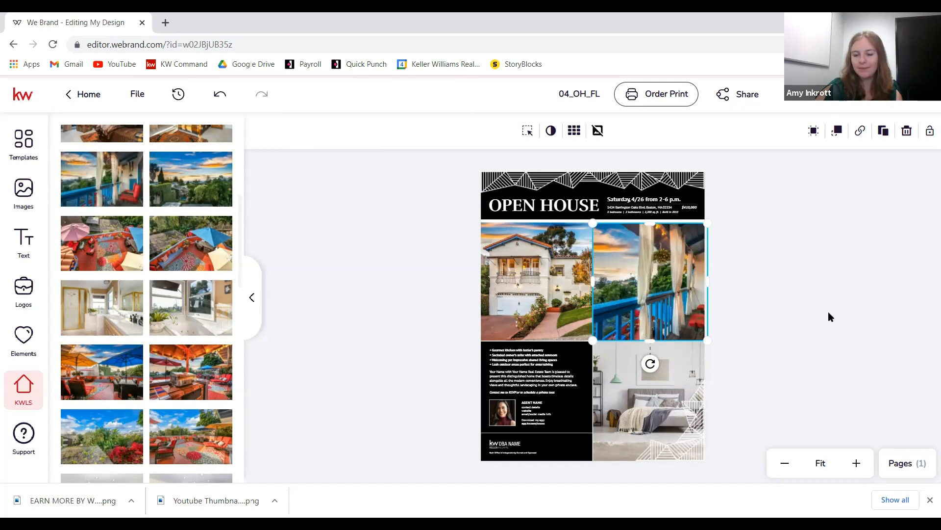
double_click(649, 288)
left_click_drag(679, 296, 645, 298)
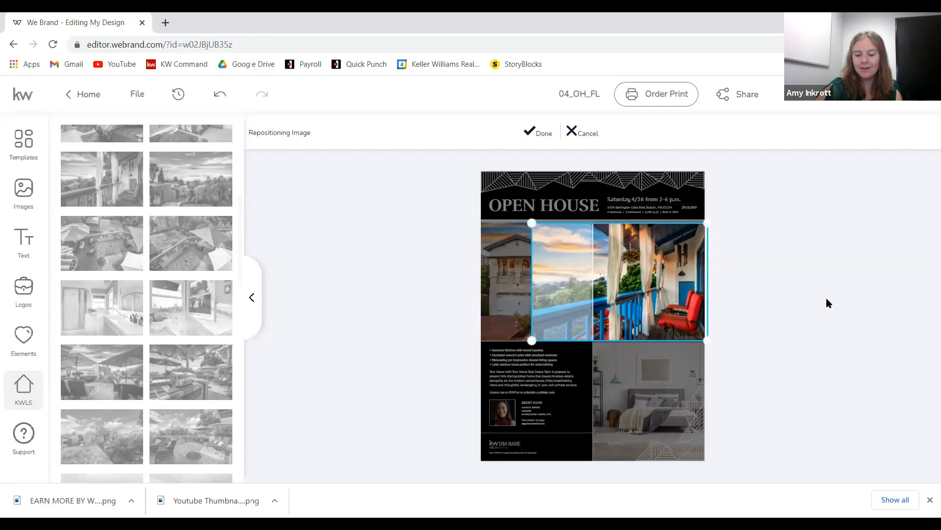
left_click(560, 133)
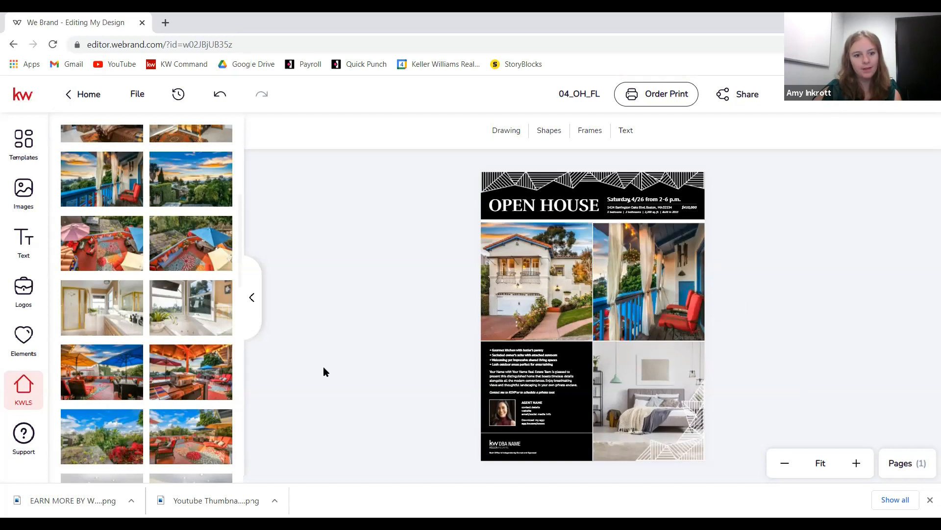
- Swap the lower-right bedroom photo for the listing's patio grill photo
left_click(649, 391)
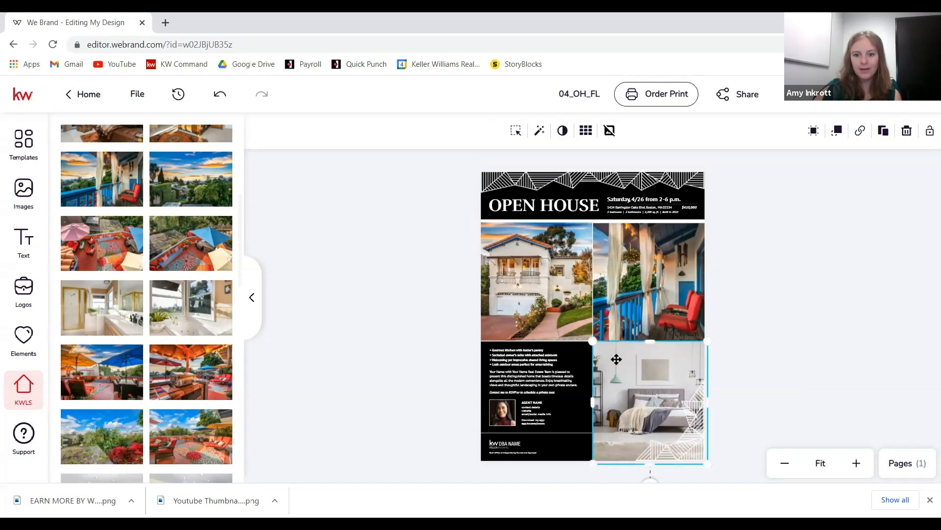
mouse_move(187, 316)
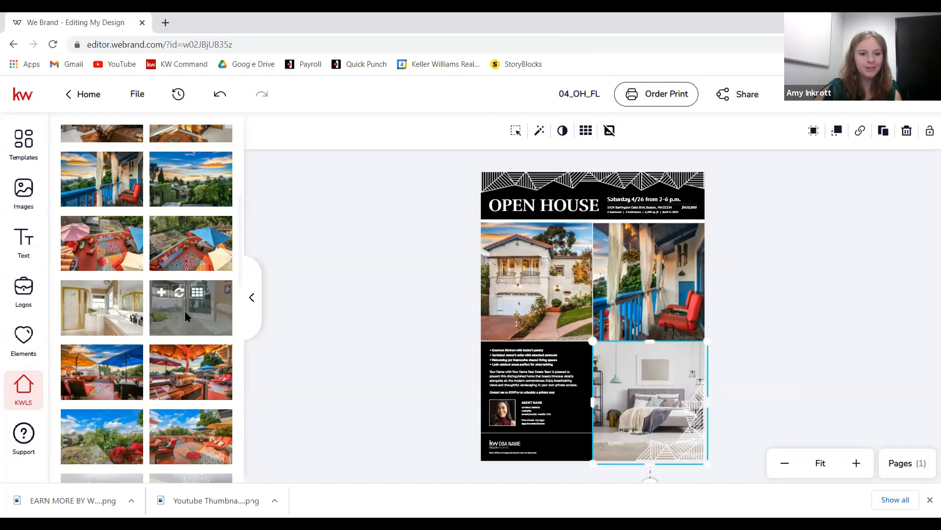
scroll(186, 316, "down", 10)
scroll(178, 313, "down", 5)
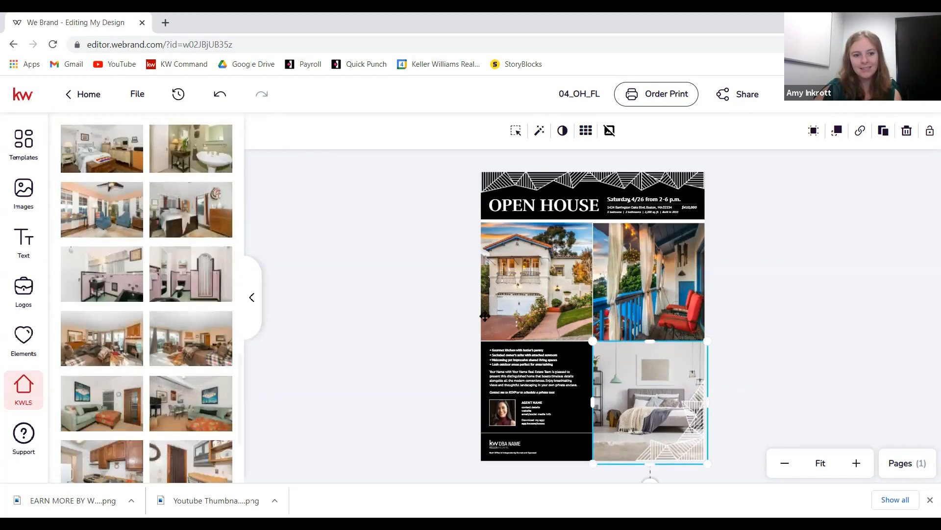
scroll(143, 325, "up", 5)
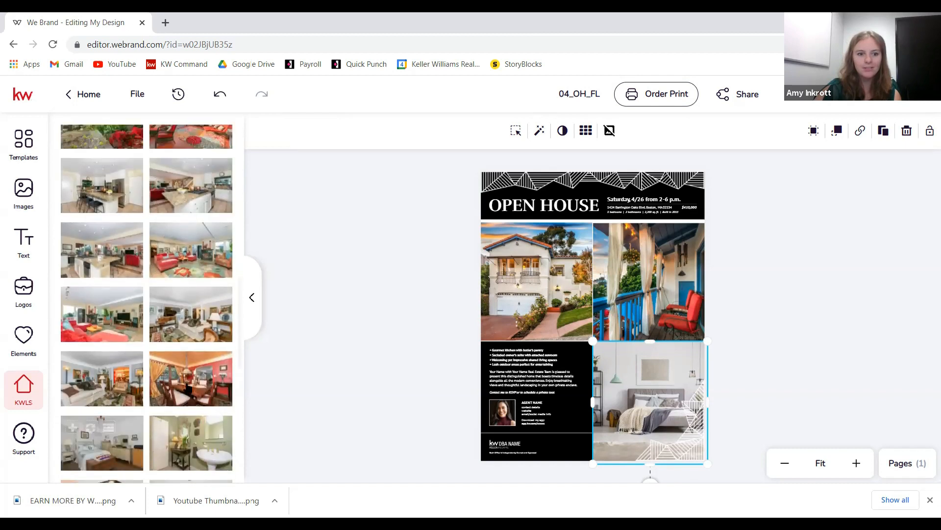
scroll(147, 319, "up", 5)
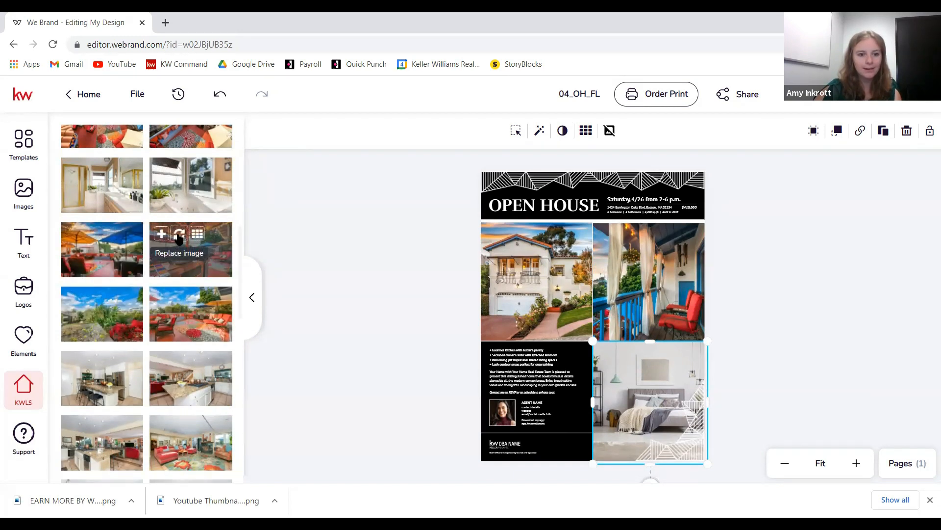
left_click(179, 238)
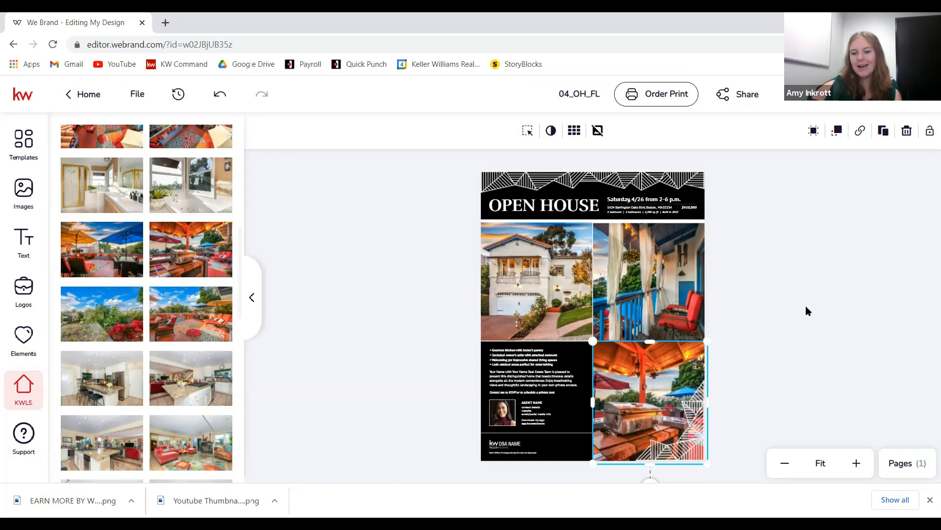
left_click(806, 285)
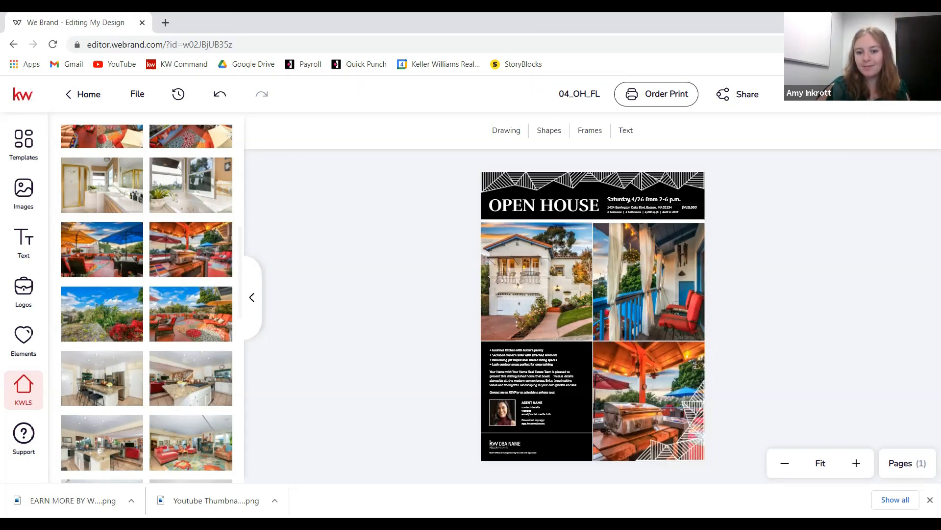
left_click(857, 462)
- Zoom in on the flyer header and select the Saturday date line
left_click(856, 463)
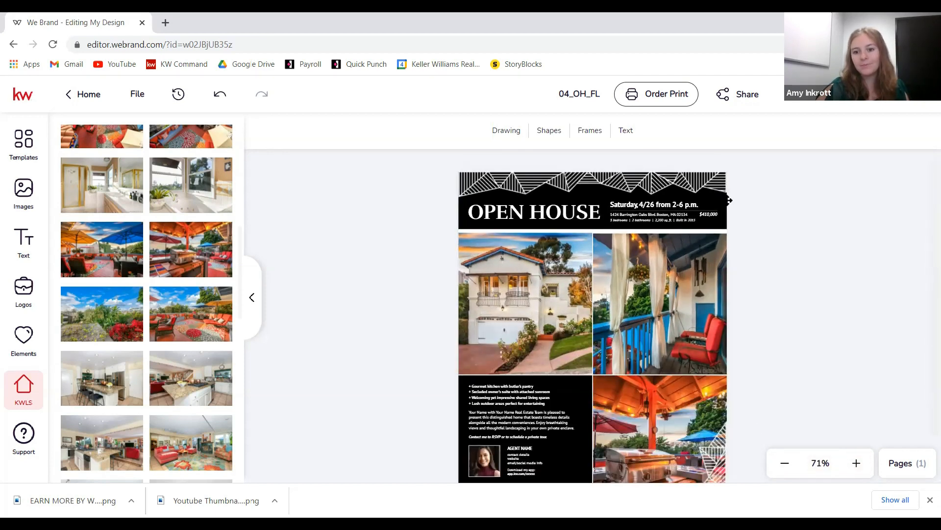
left_click(855, 463)
left_click(854, 463)
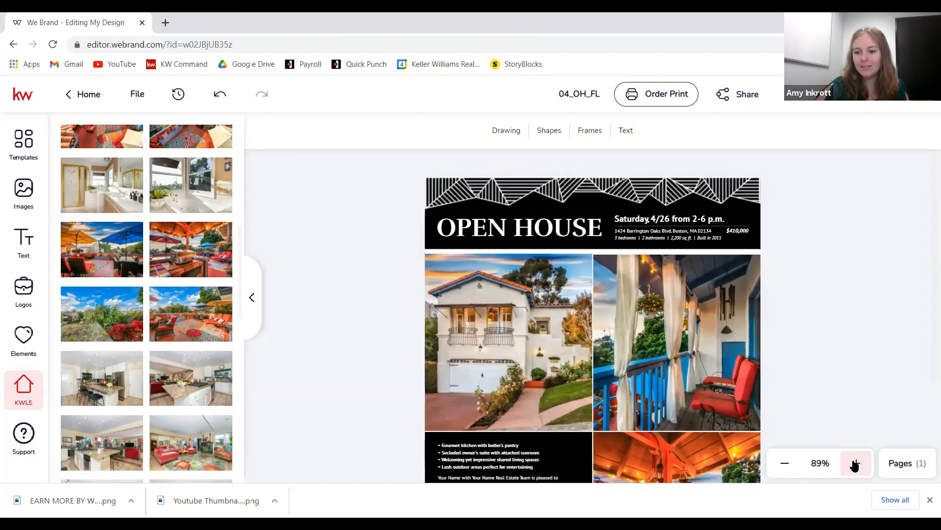
left_click(855, 463)
left_click(855, 463)
left_click(854, 463)
left_click(854, 463)
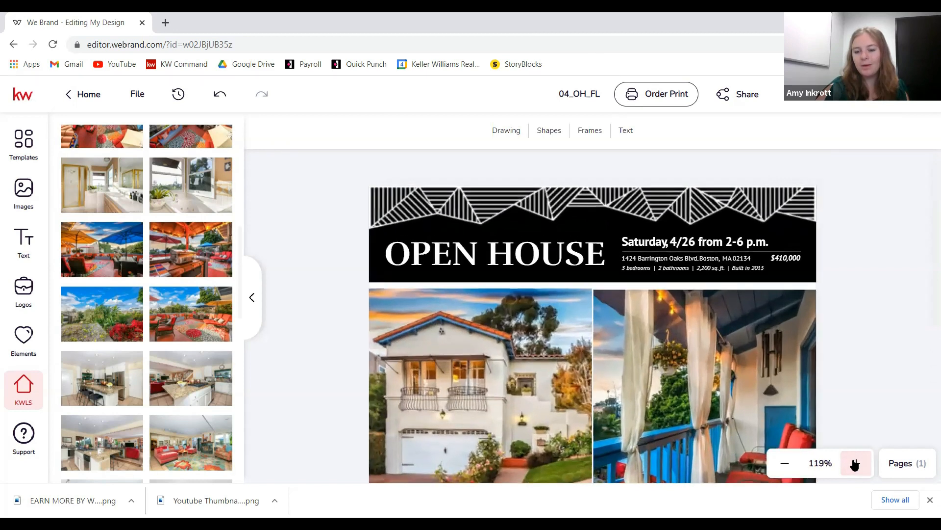
left_click(855, 463)
left_click(855, 463)
left_click(855, 464)
left_click(854, 464)
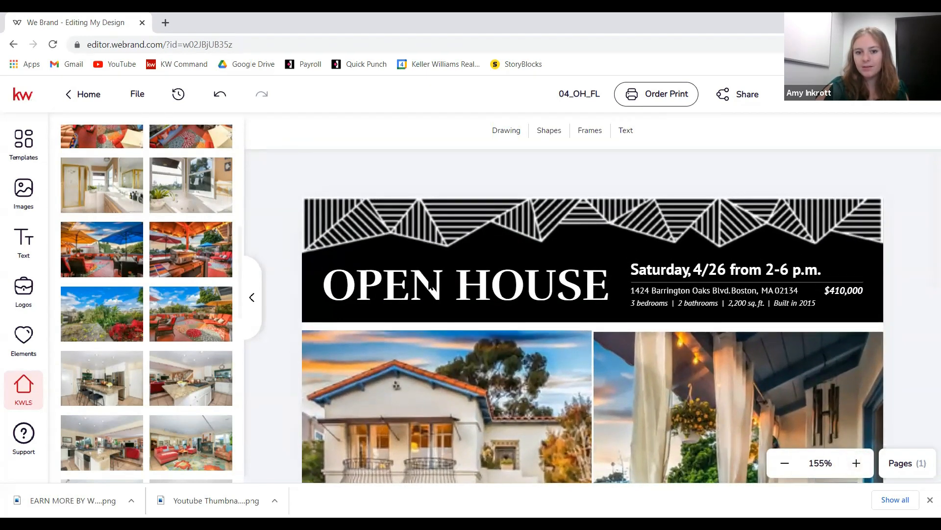
left_click(655, 265)
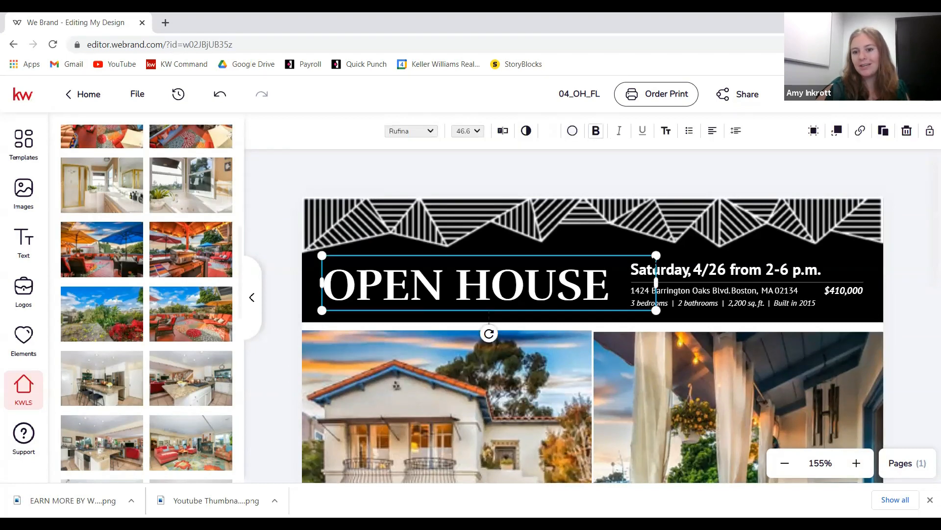
left_click(738, 269)
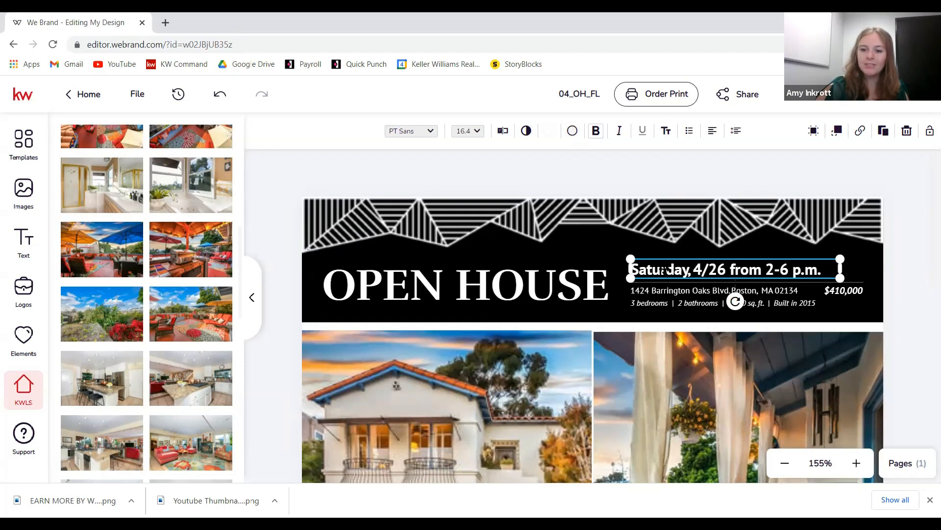
- Change the date line to 'Saturday, 10/9 from 11 a.m - 2 p.m.' and widen it to one line
left_click(503, 132)
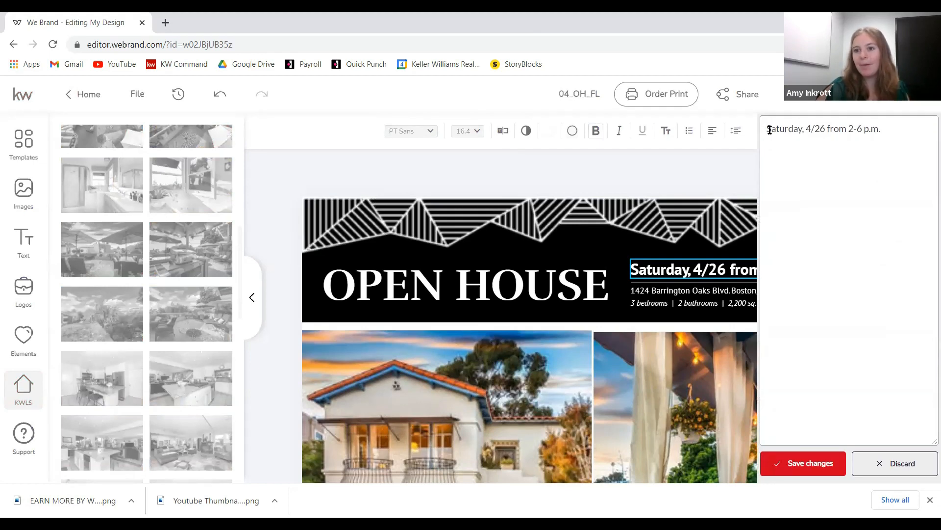
left_click_drag(806, 128, 854, 130)
type("10/9 from 11")
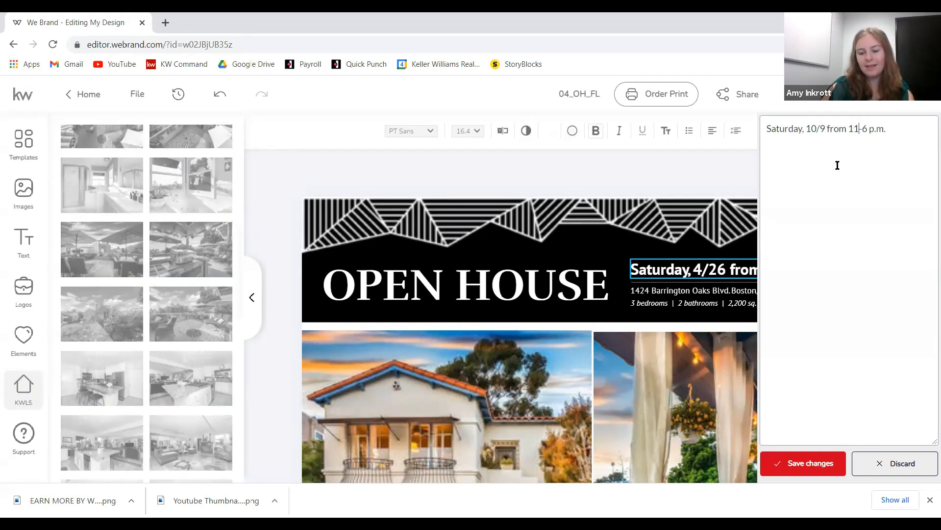
type("a.m")
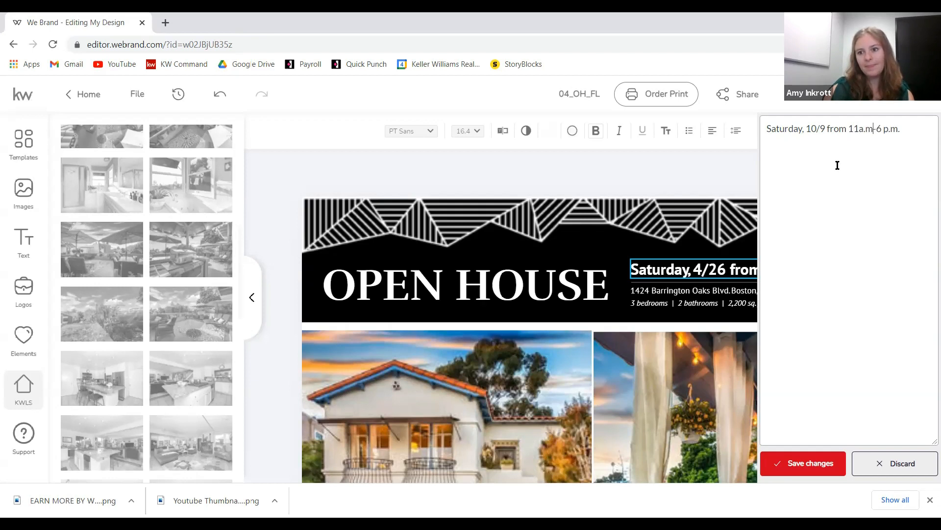
left_click(860, 129)
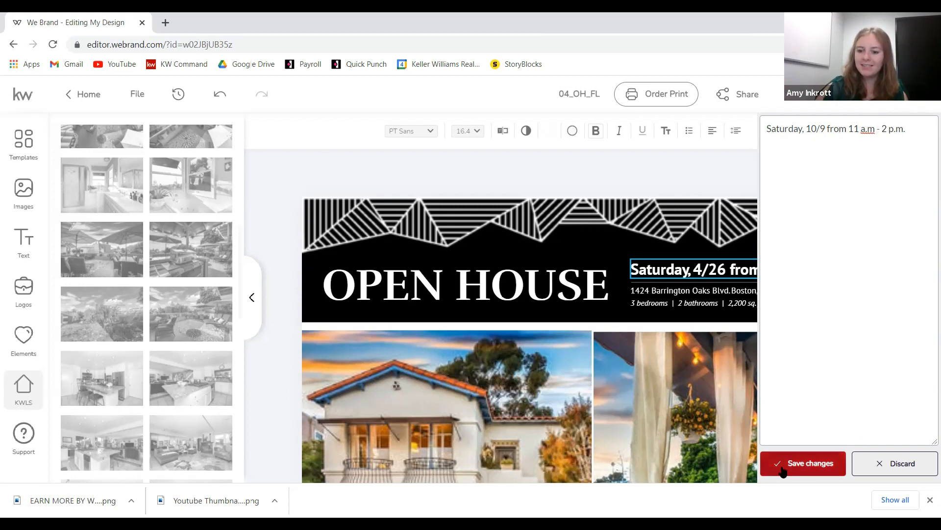
left_click(801, 462)
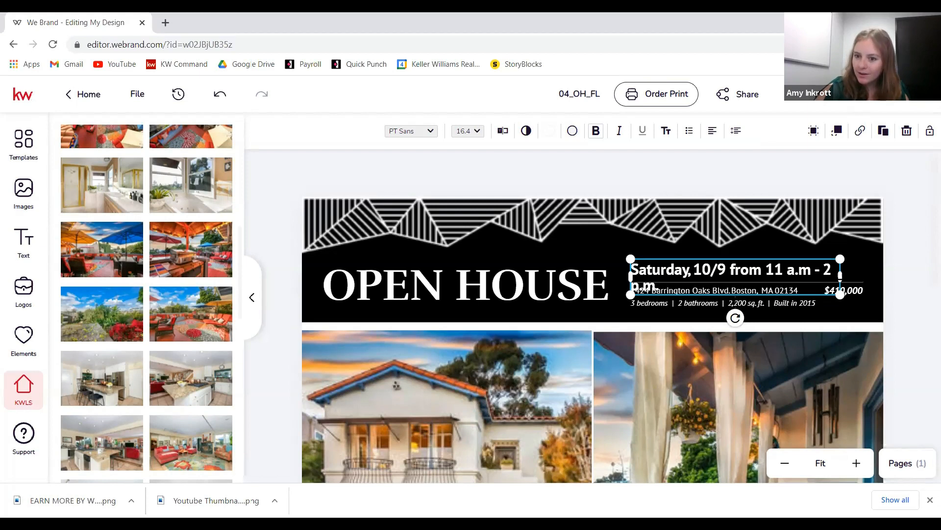
left_click_drag(841, 276, 868, 276)
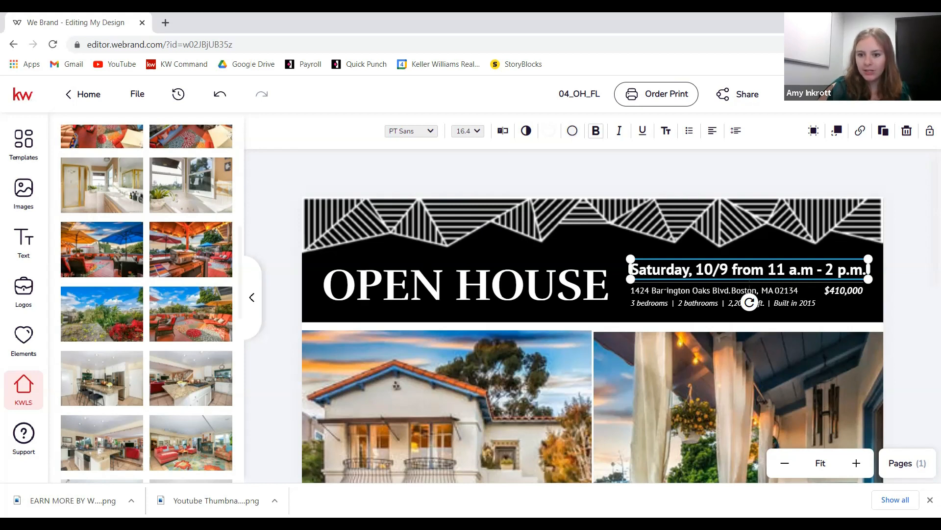
left_click(666, 291)
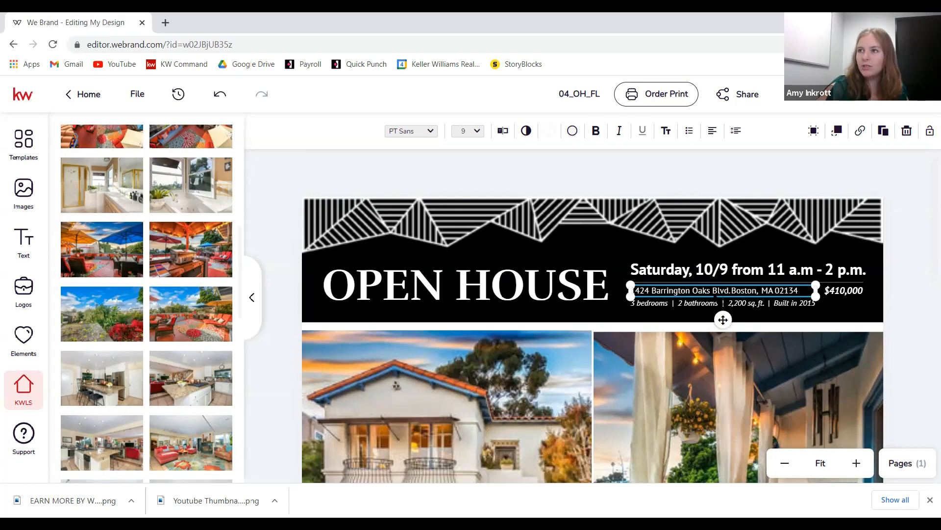
- Fill the address line with the listing's property address from its detail fields
left_click(503, 130)
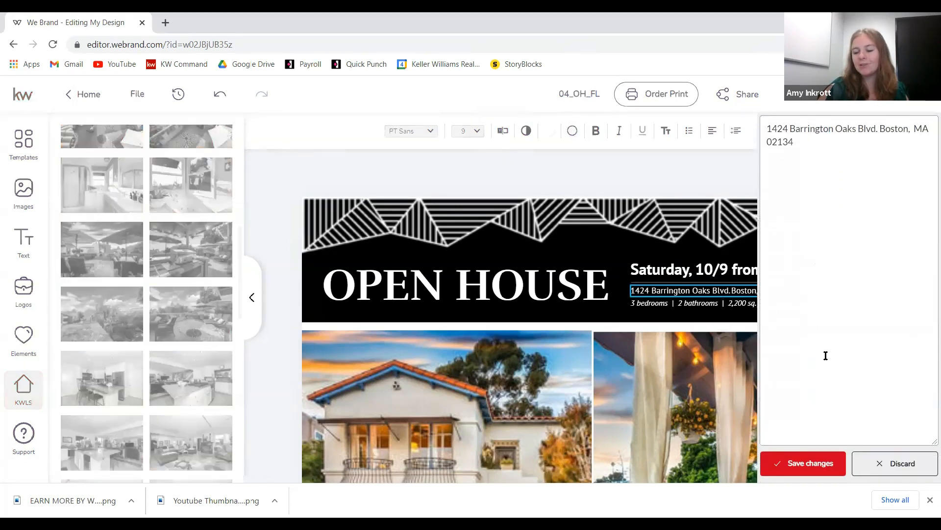
left_click(887, 465)
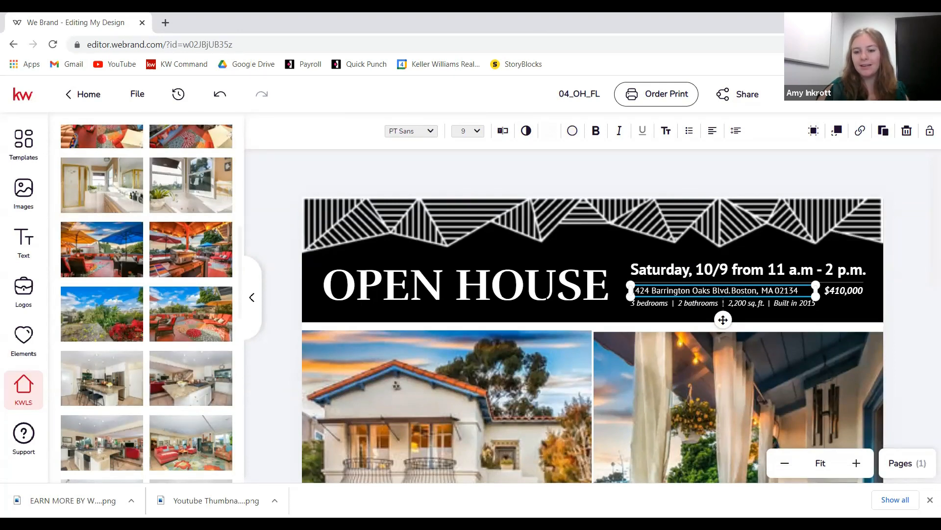
scroll(153, 359, "up", 6)
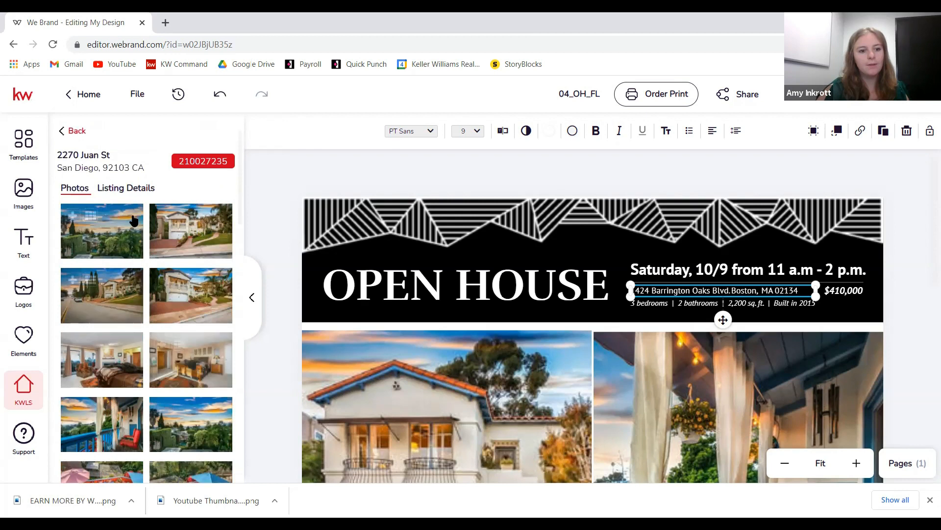
left_click(133, 189)
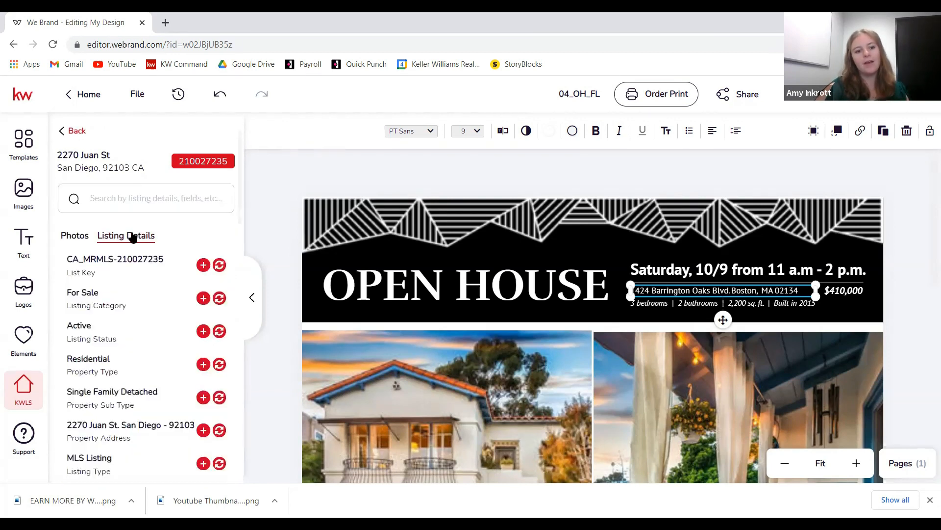
scroll(114, 446, "down", 1)
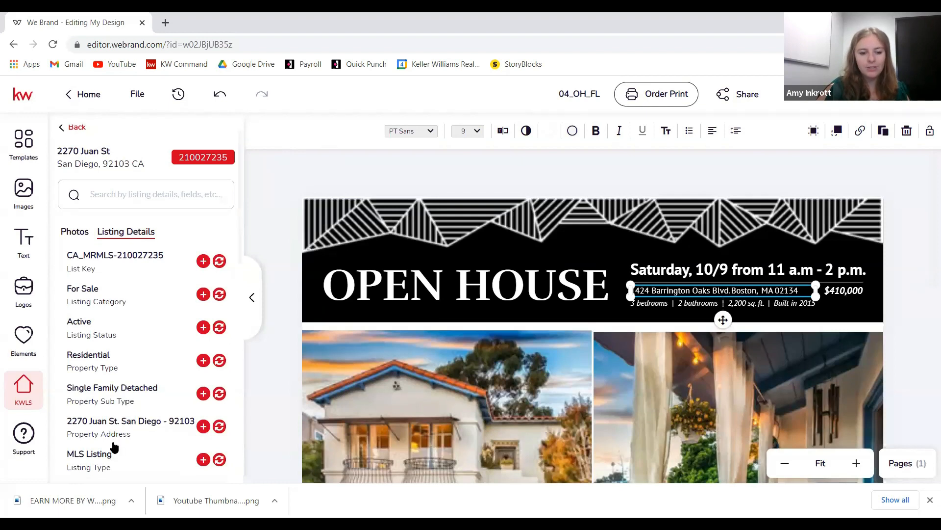
scroll(113, 442, "down", 2)
scroll(118, 284, "down", 2)
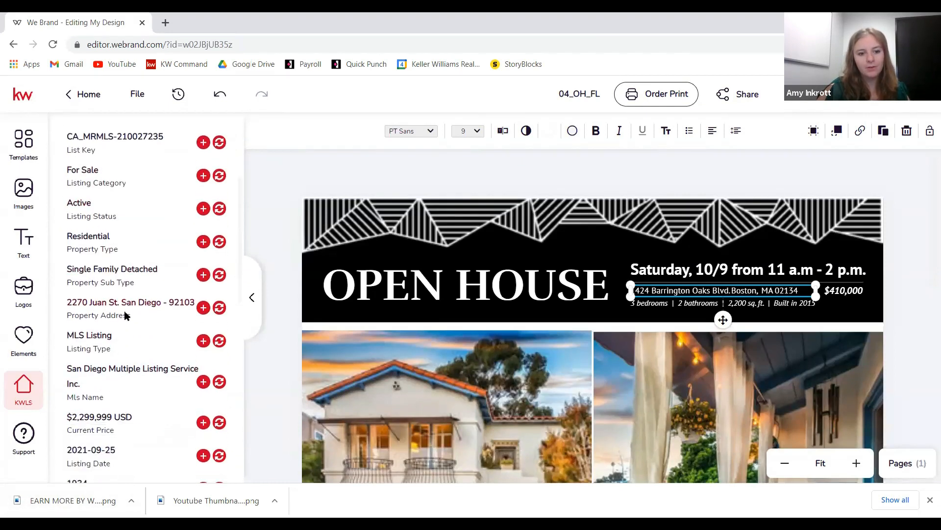
left_click(219, 308)
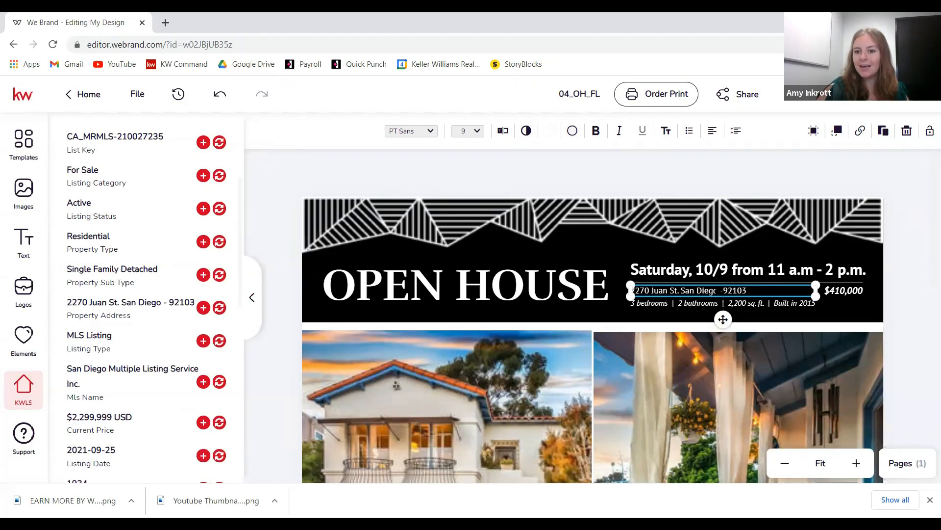
right_click(763, 293)
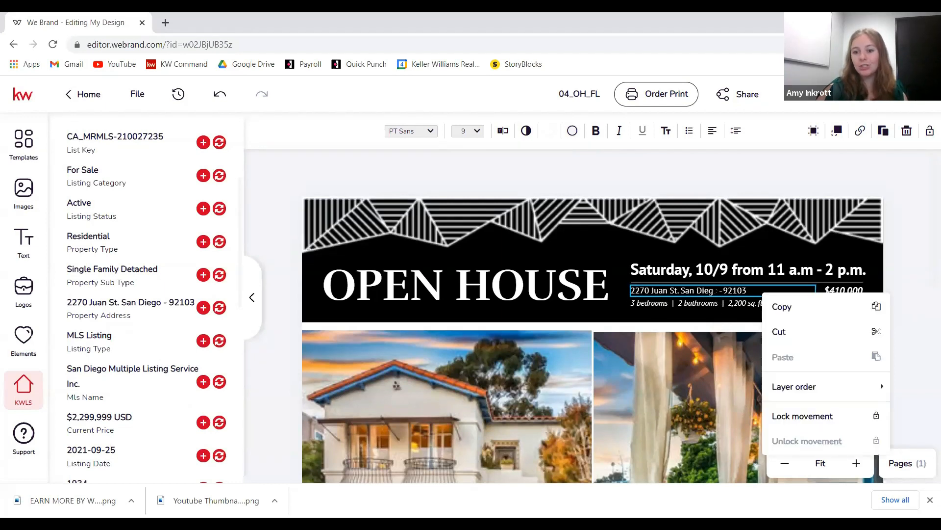
left_click(716, 290)
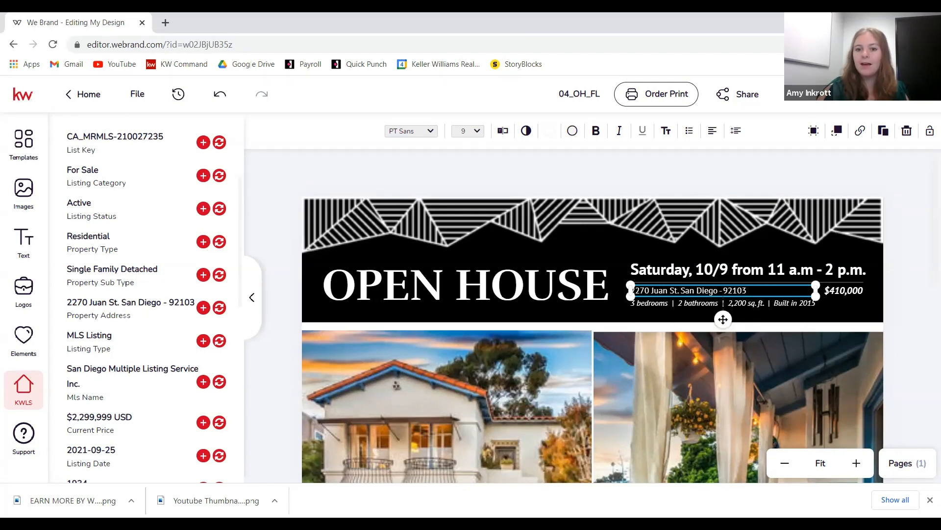
- Insert ', CA' before 92103 in the address and save the change
left_click(503, 131)
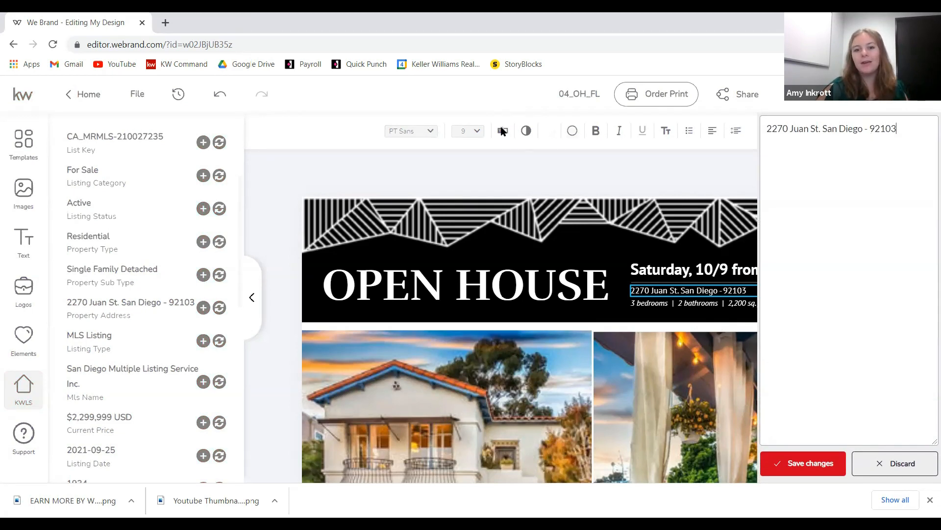
left_click(870, 128)
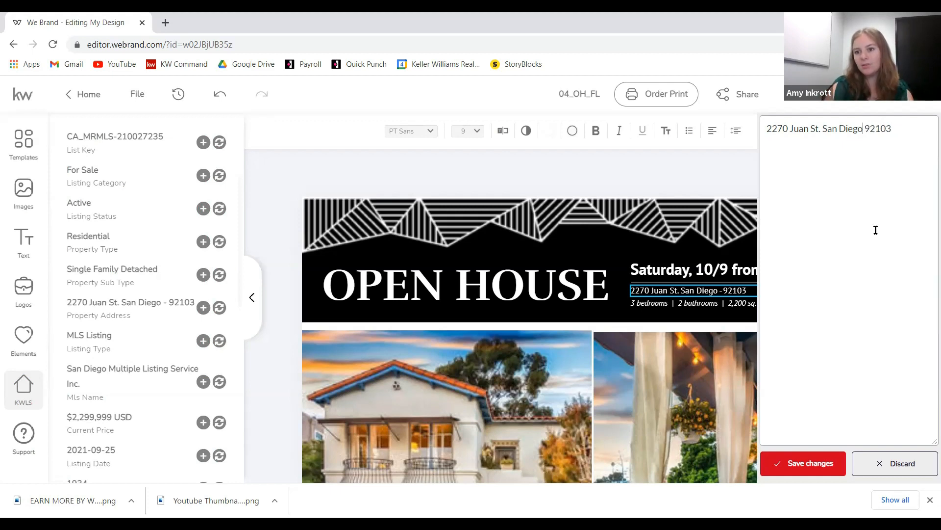
type(", CA")
left_click(811, 458)
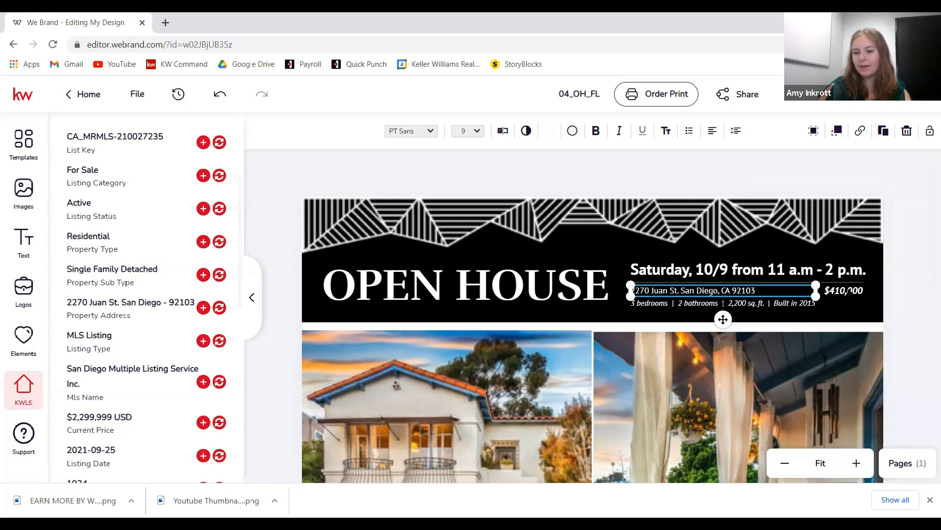
left_click(849, 290)
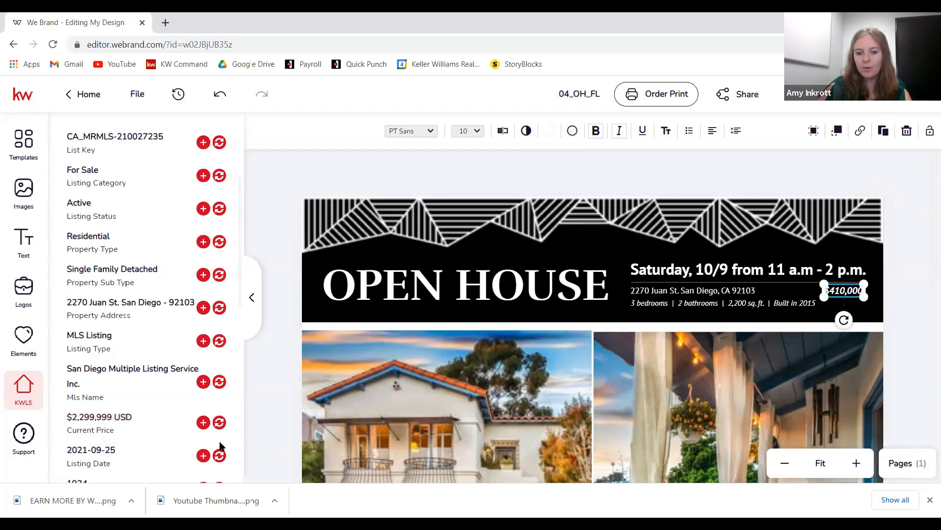
- Fill the price with the listing's $2,299,999, remove ' USD', and right-align it
left_click(219, 423)
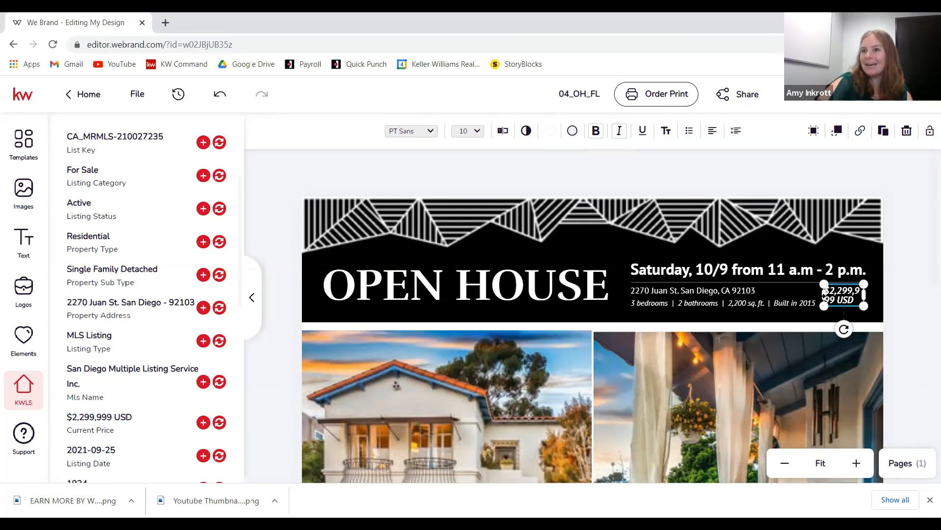
left_click_drag(826, 289, 794, 290)
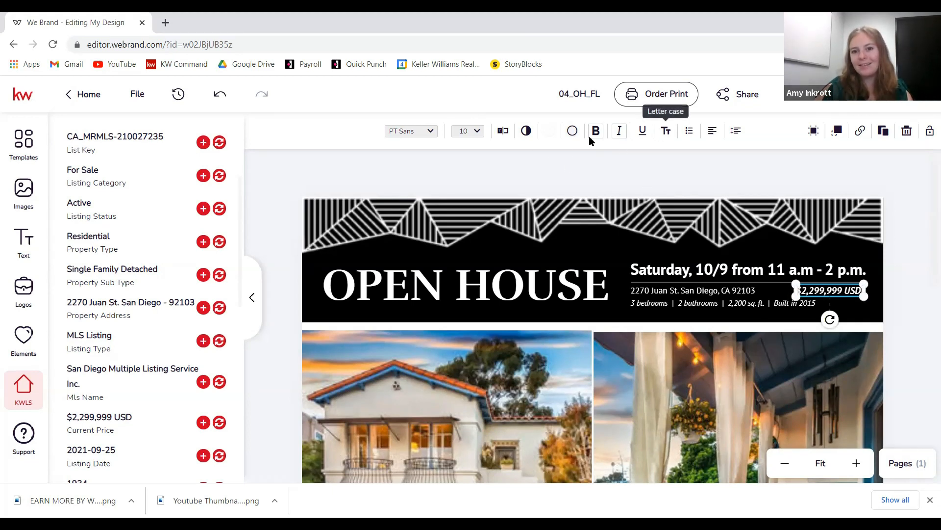
left_click(503, 131)
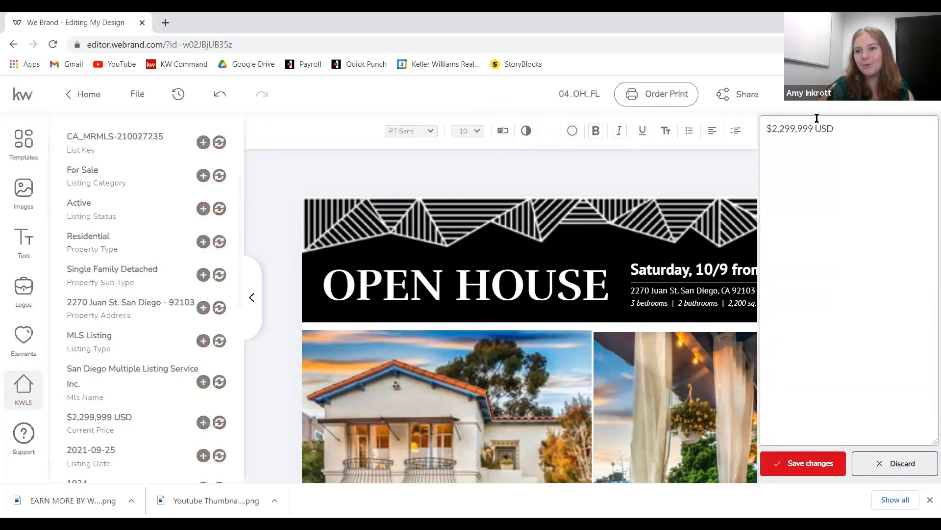
key("BackSpace")
key("BackSpace")
key("BackSpace")
key("BackSpace")
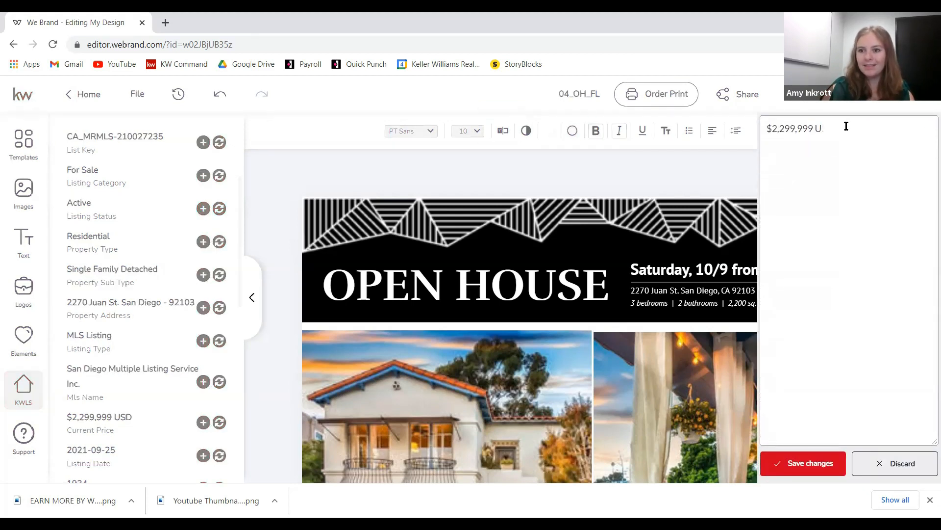
left_click(782, 462)
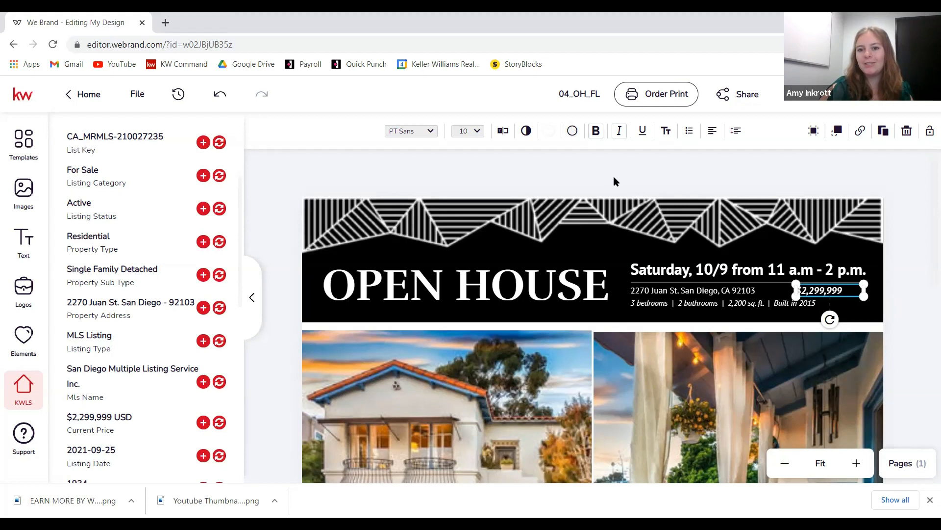
left_click(713, 133)
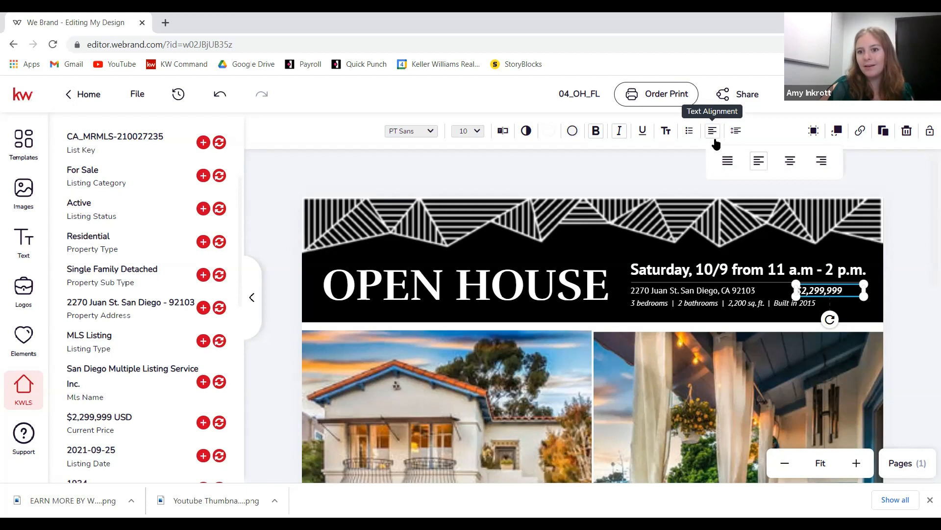
left_click(823, 168)
left_click(885, 394)
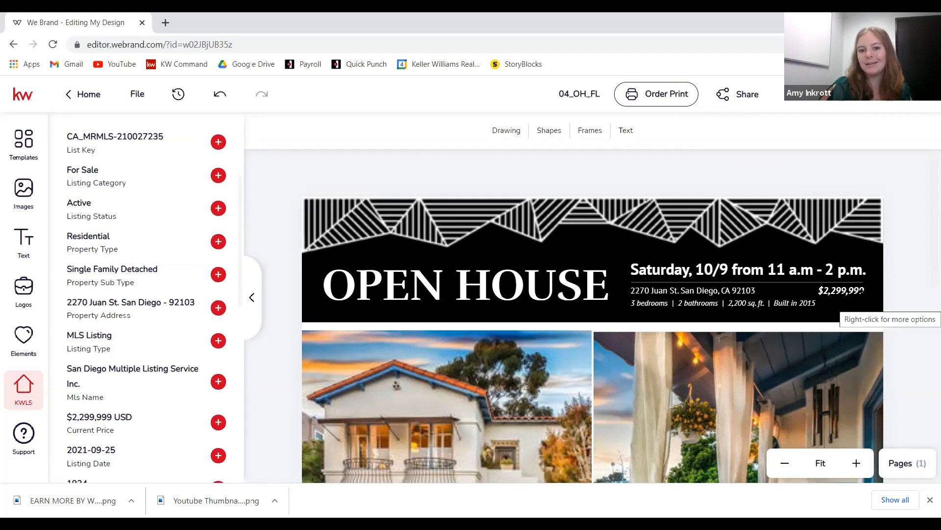
- Try inserting the listing's bedroom count into the details line, then undo it
scroll(840, 291, "down", 1)
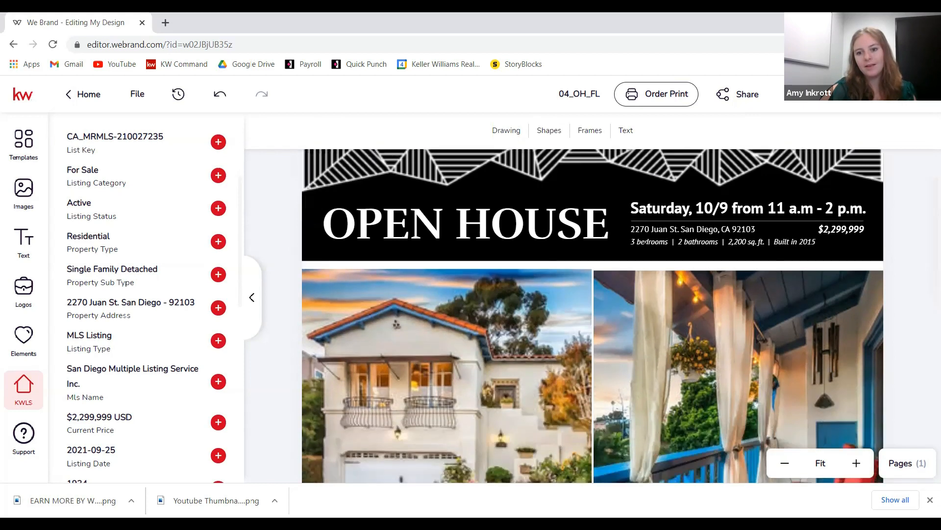
left_click(649, 241)
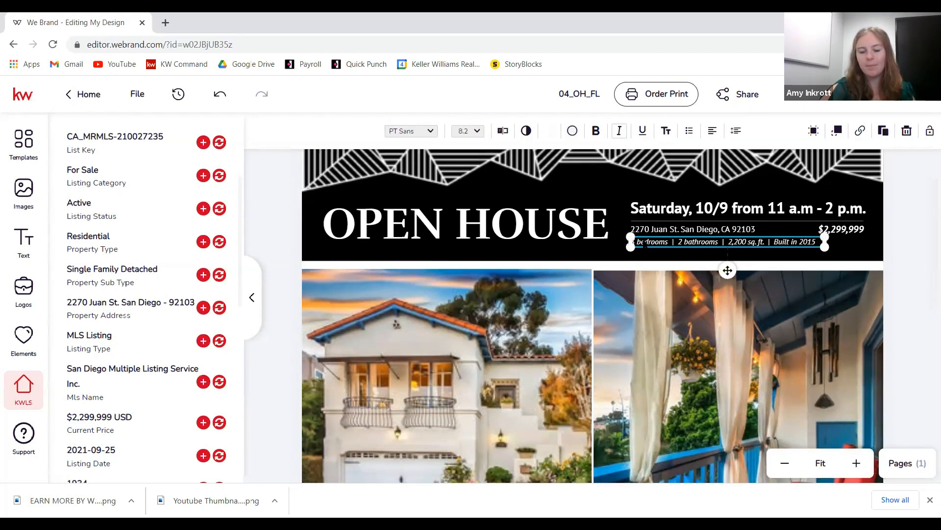
scroll(174, 247, "down", 3)
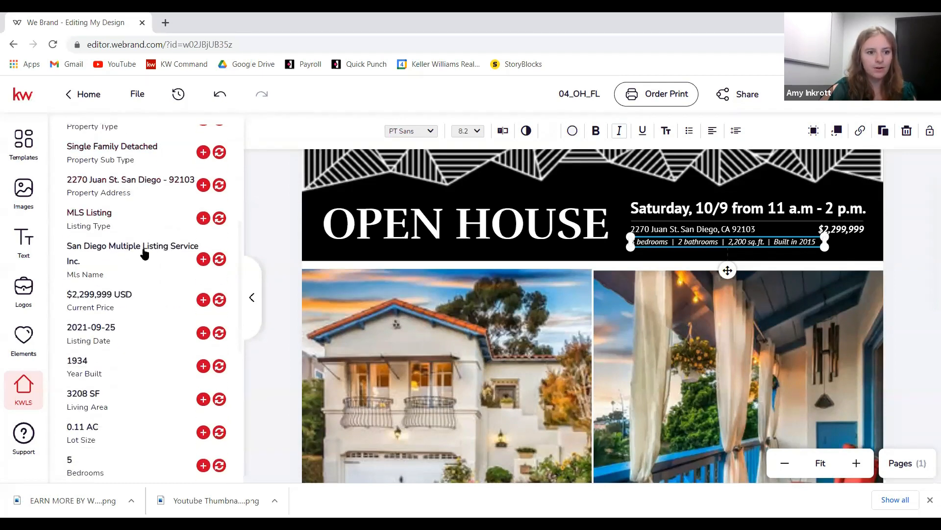
left_click(126, 407)
scroll(126, 408, "down", 2)
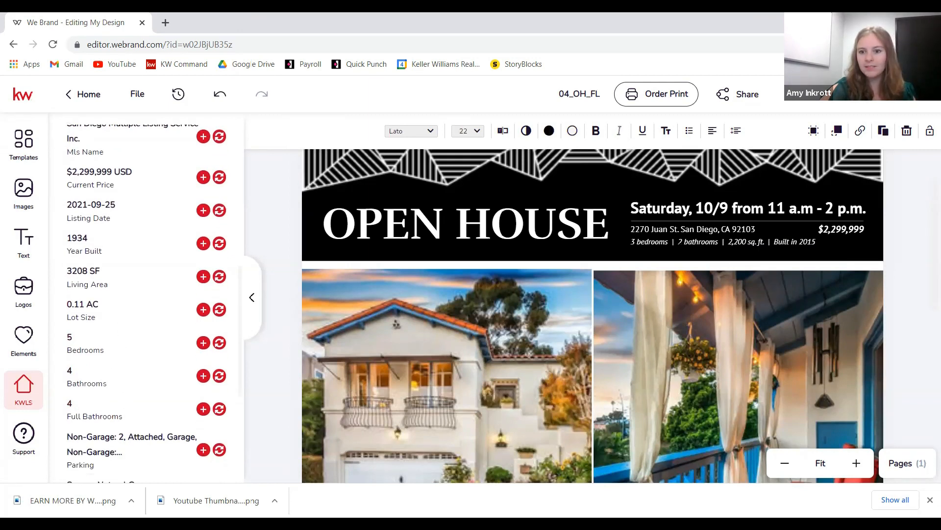
left_click(680, 246)
left_click(726, 243)
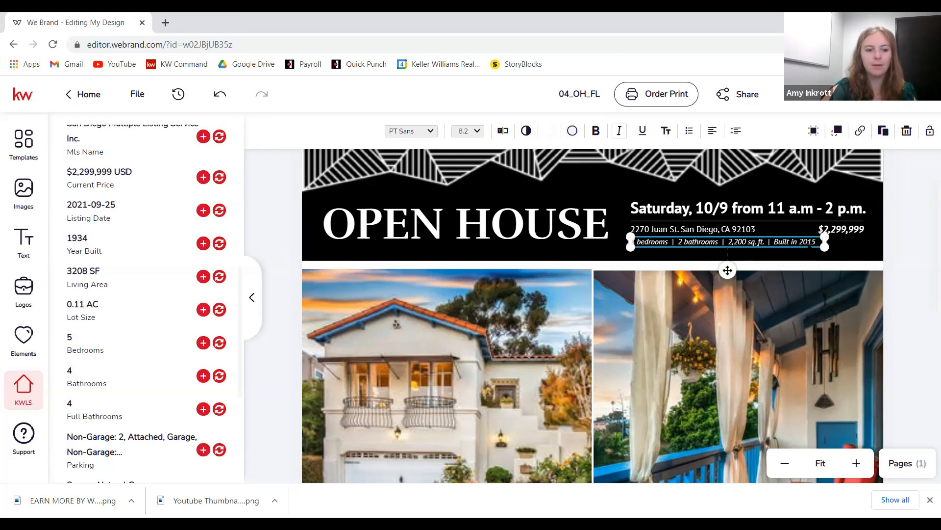
left_click(219, 343)
left_click(568, 304)
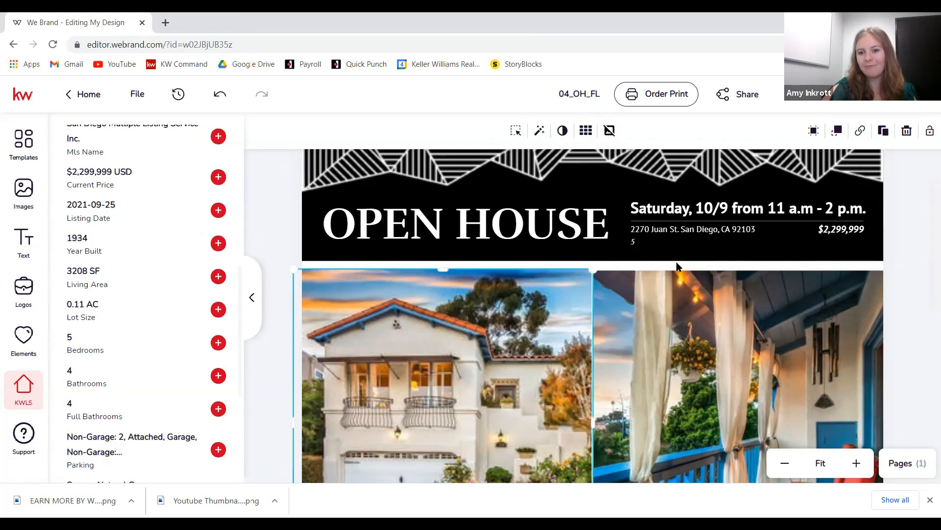
left_click(633, 241)
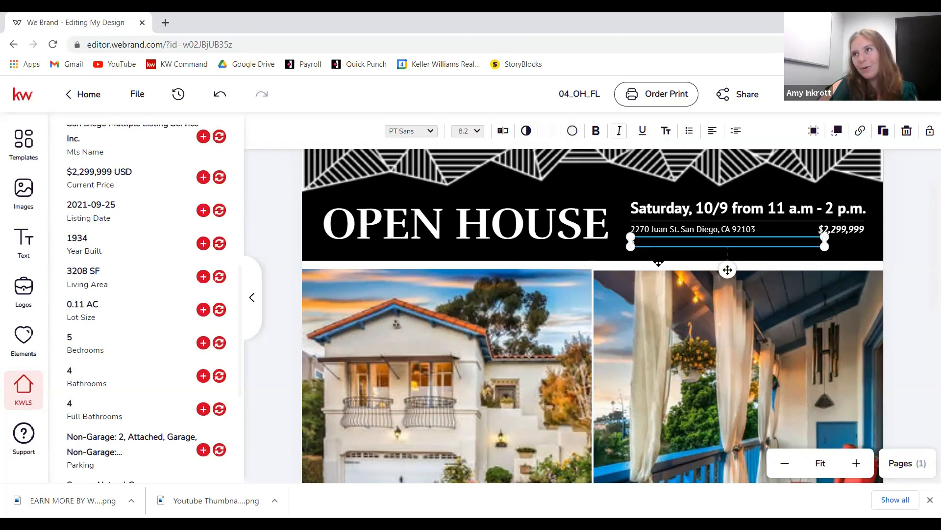
left_click(216, 98)
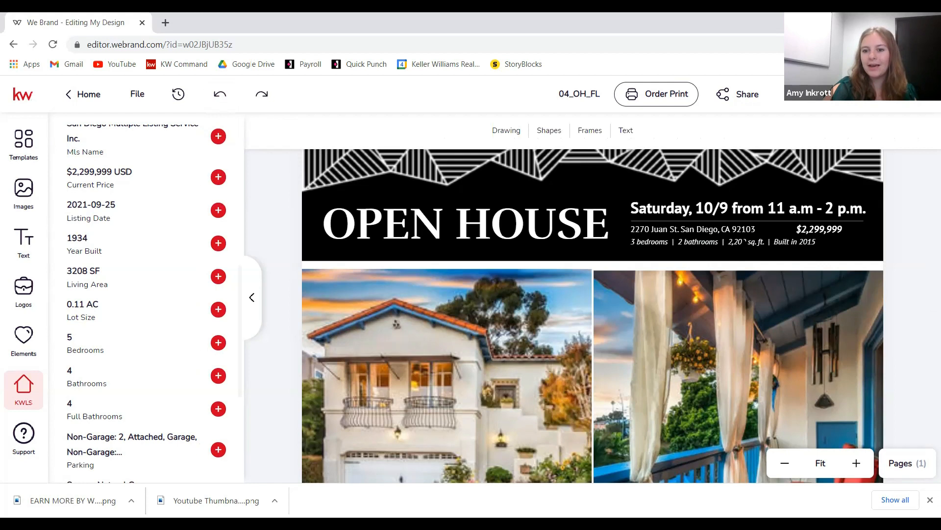
- Edit the details to 5 bedrooms, 4 bathrooms, 3,208 sq. ft., built 1934, and save
left_click(743, 241)
left_click(505, 130)
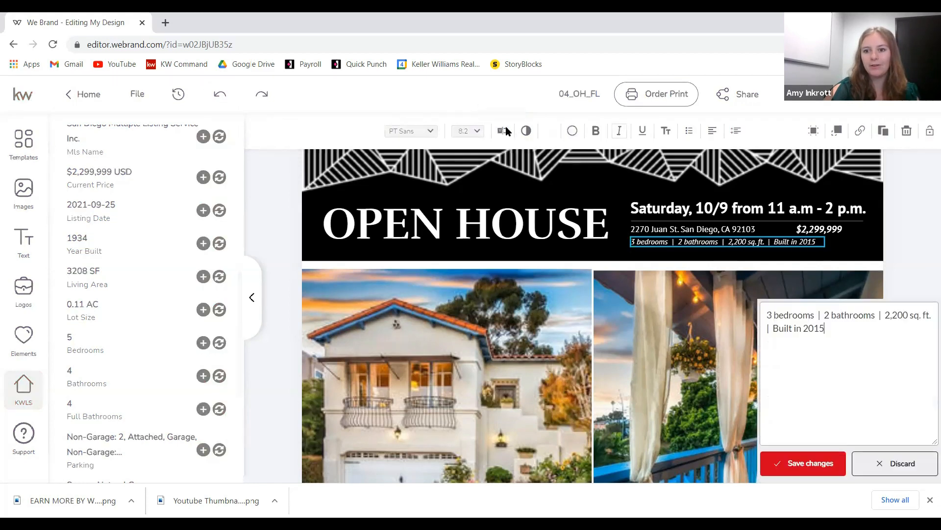
left_click_drag(770, 127, 768, 128)
type("5")
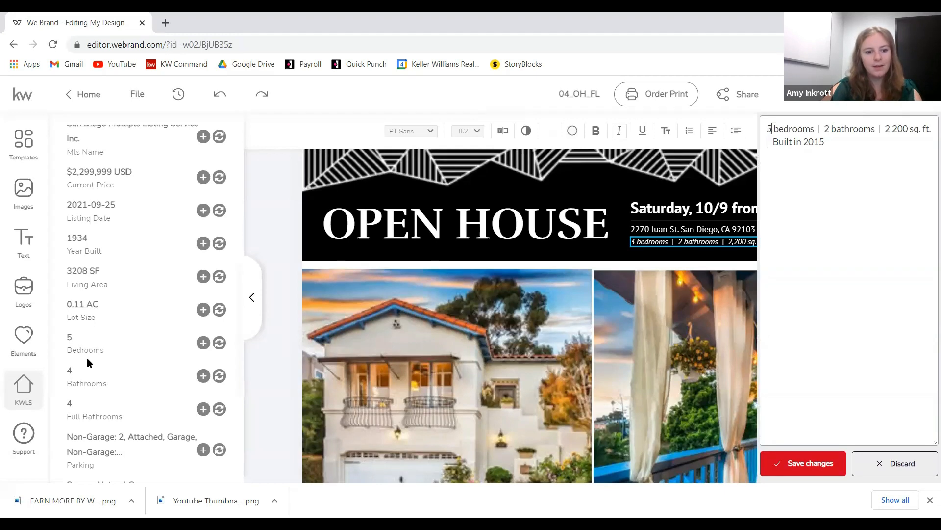
left_click_drag(824, 128, 829, 129)
type("4")
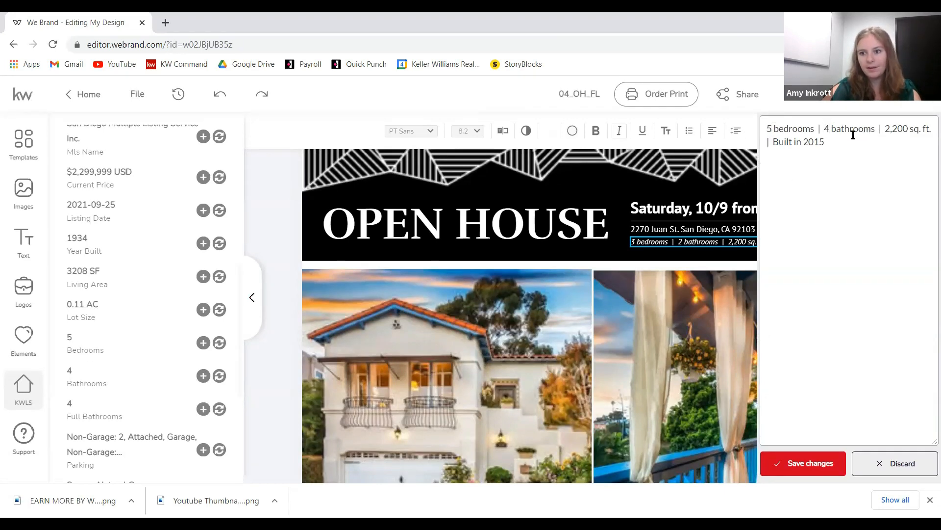
left_click_drag(887, 130, 909, 135)
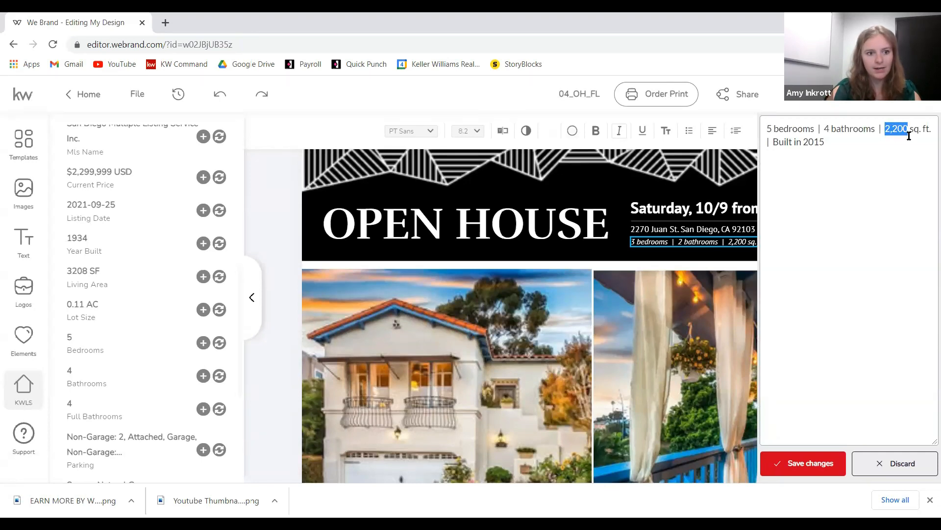
type("3")
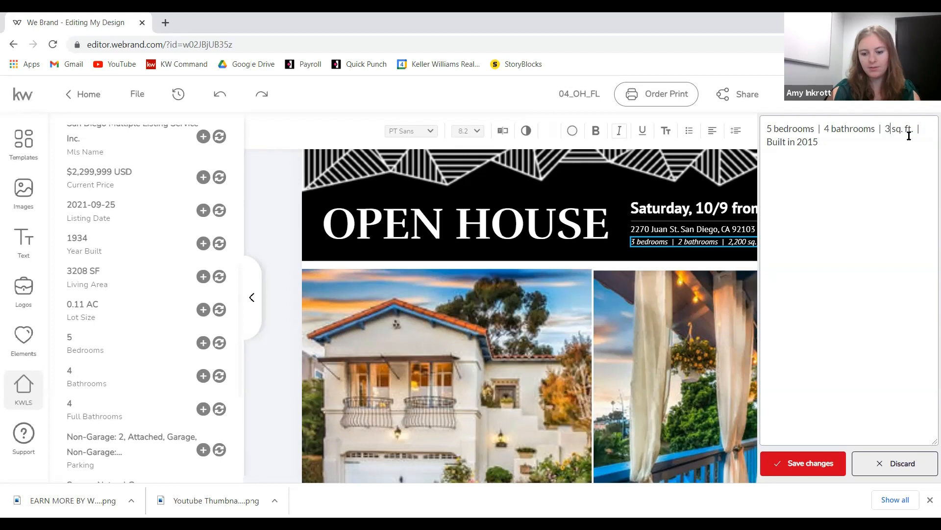
type(",208")
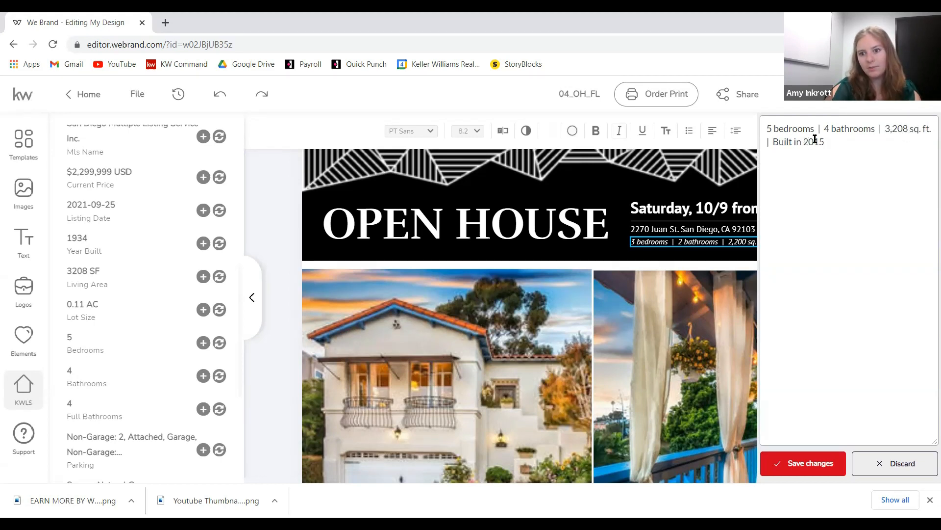
double_click(811, 143)
type("1934")
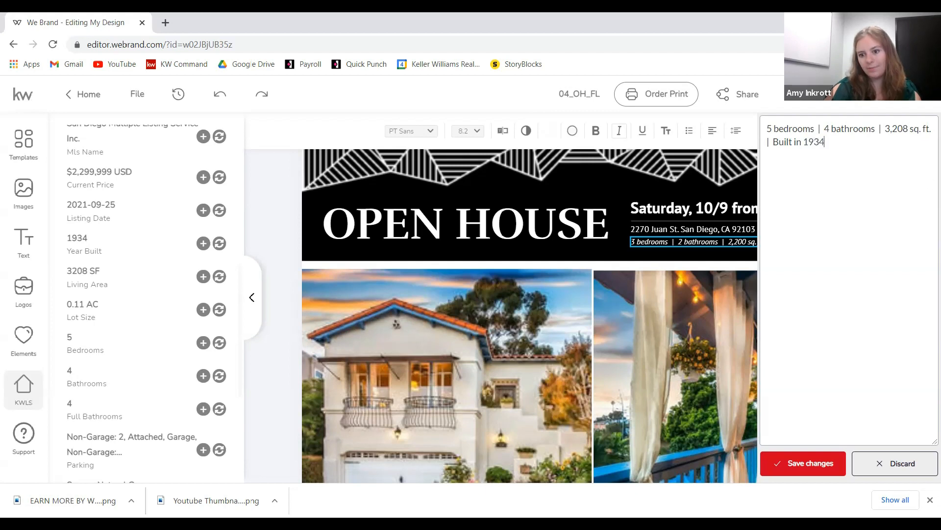
left_click(804, 465)
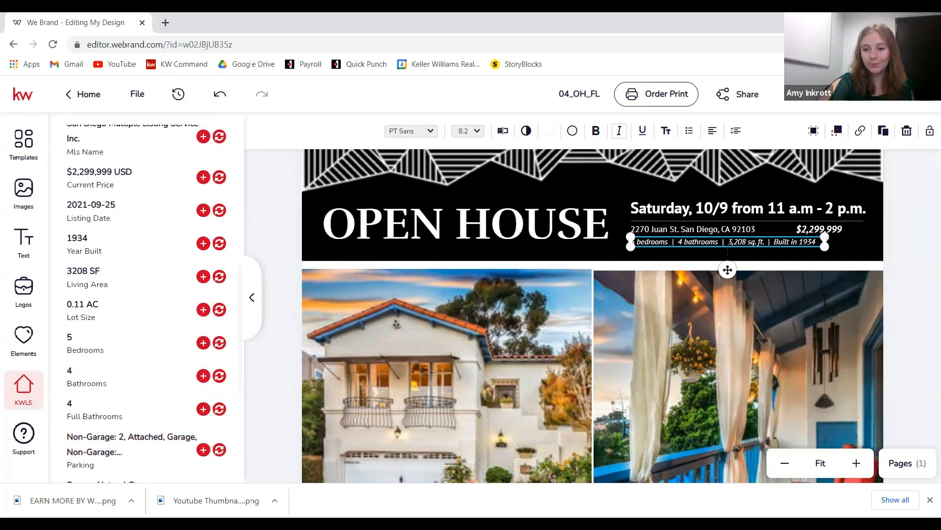
left_click(623, 213)
scroll(642, 209, "down", 1)
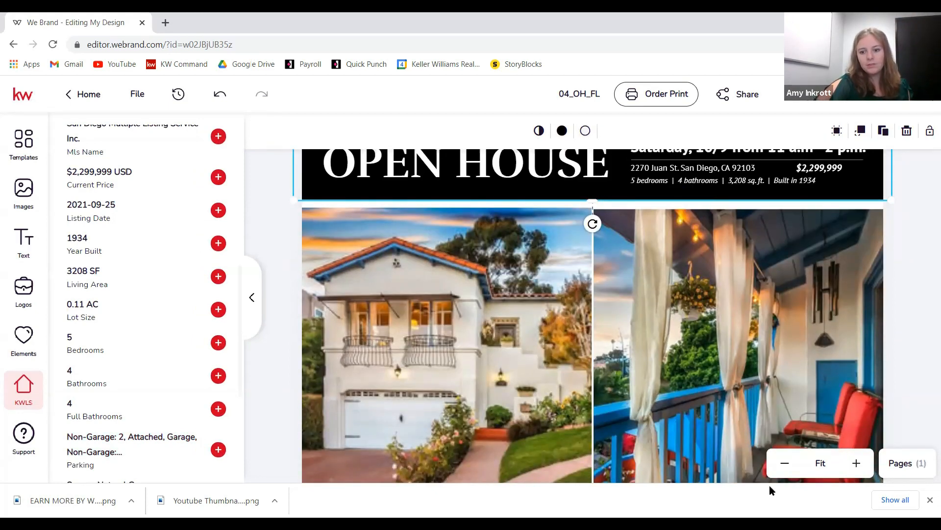
left_click(776, 467)
left_click(775, 468)
left_click(774, 469)
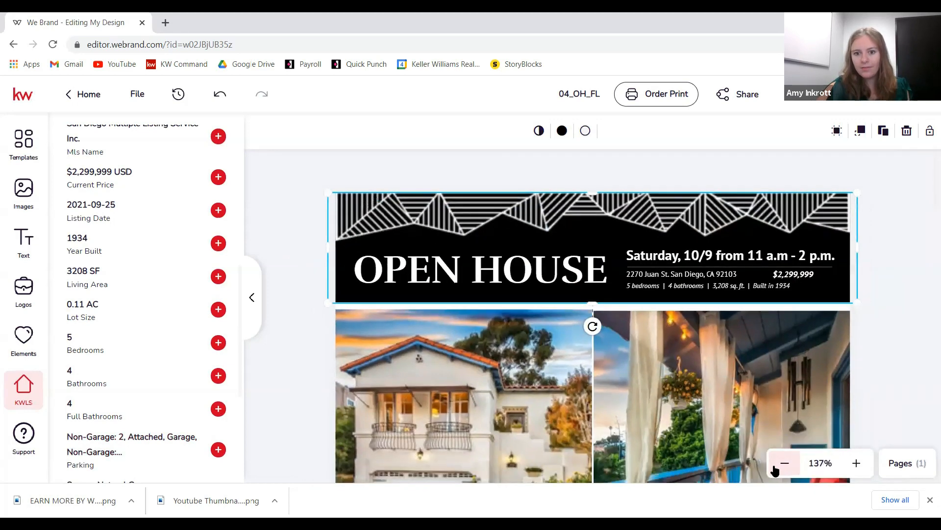
left_click(775, 468)
left_click(775, 468)
scroll(649, 288, "down", 5)
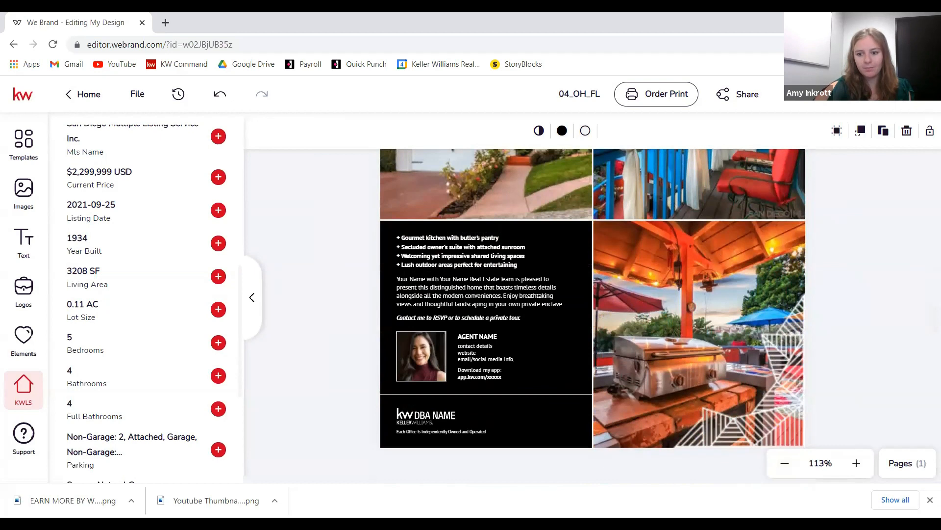
left_click(857, 462)
left_click(856, 463)
scroll(351, 363, "down", 5)
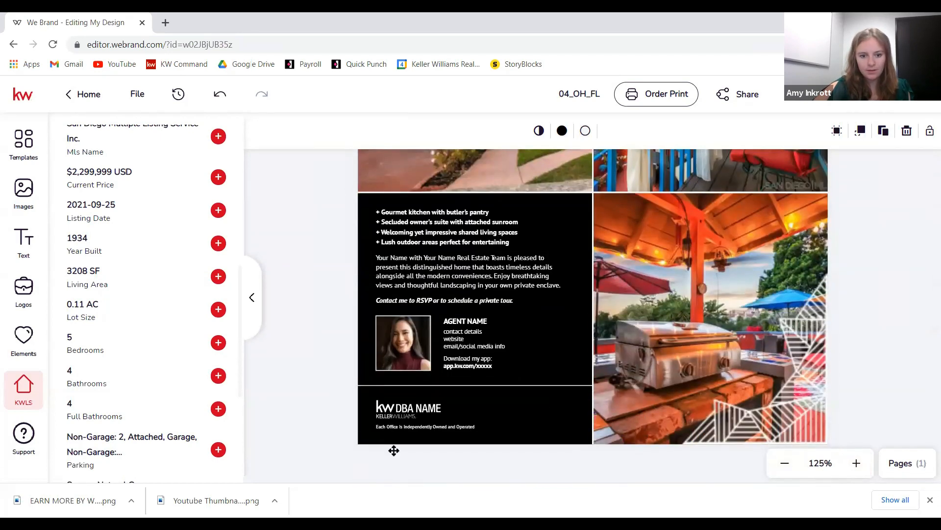
left_click(406, 221)
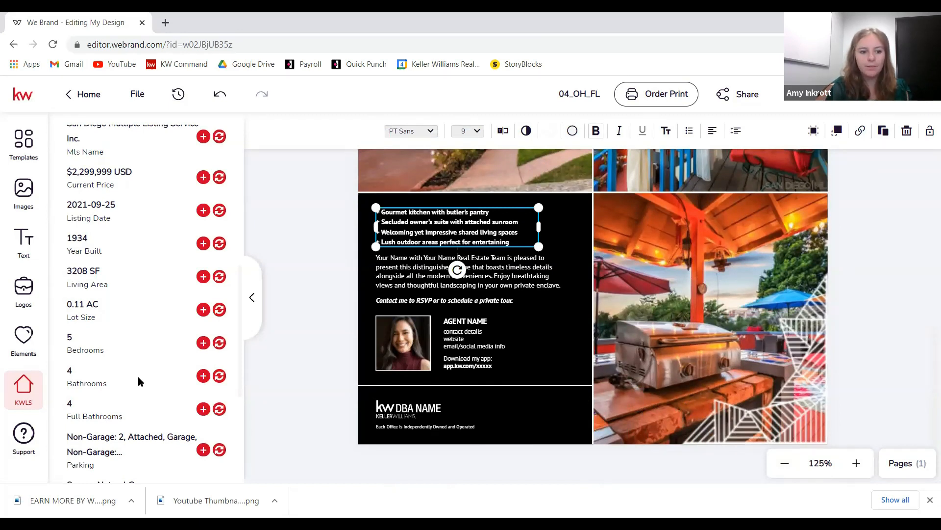
scroll(137, 378, "down", 3)
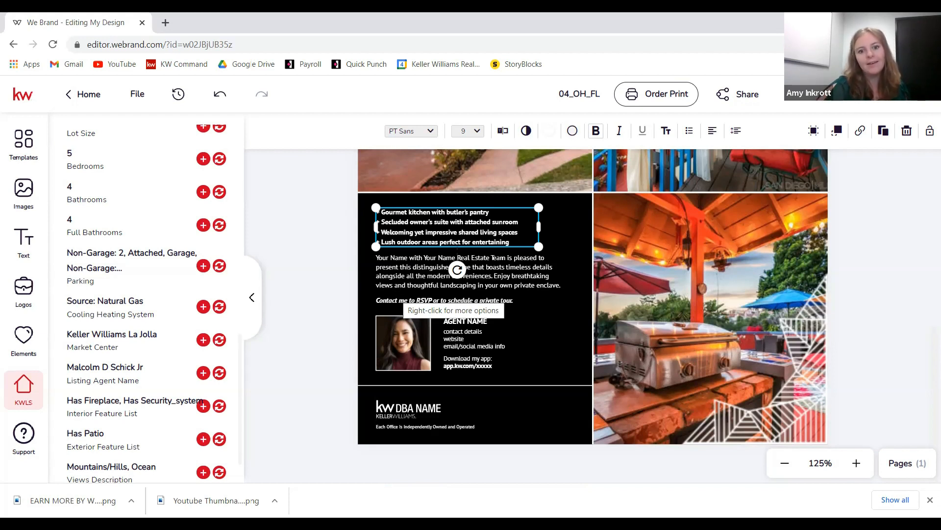
scroll(444, 231, "up", 1)
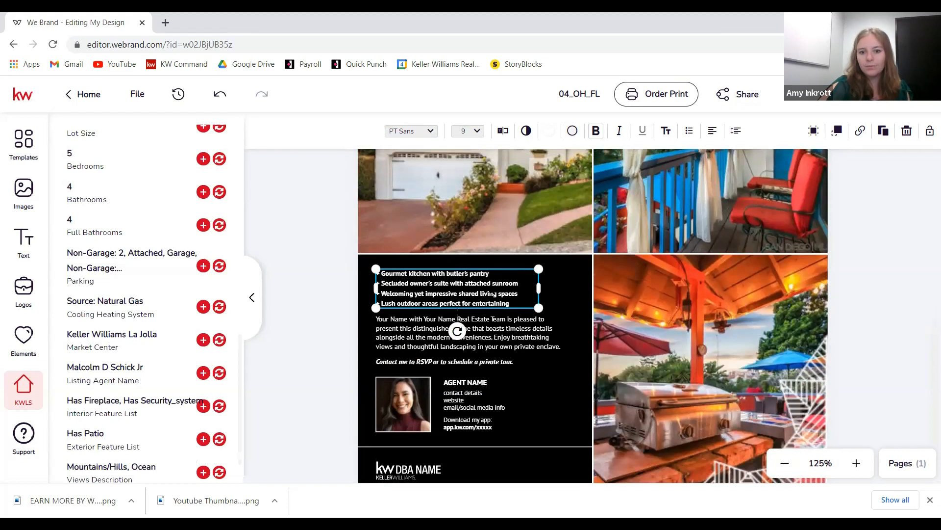
- Replace the 'Gourmet kitchen with butler's pantry' bullet with 'Beautiful ocean views' and save
left_click(503, 131)
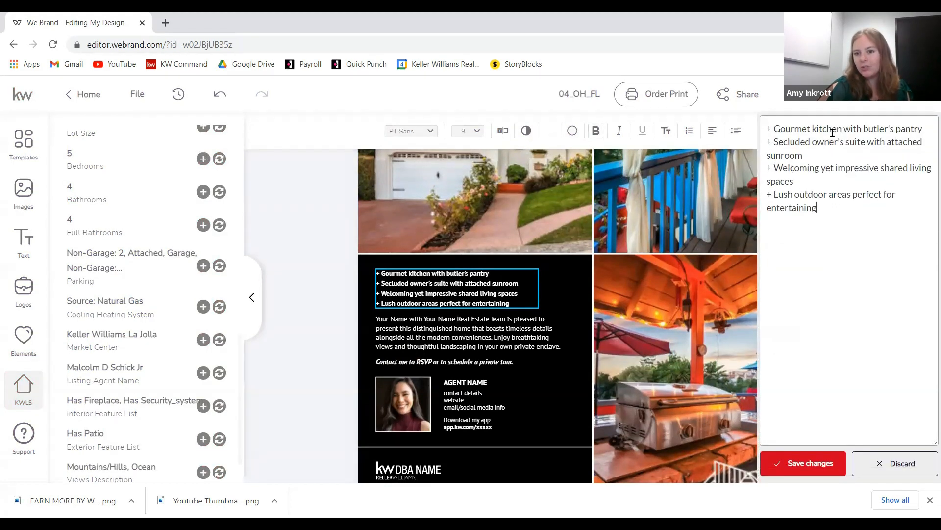
double_click(768, 125)
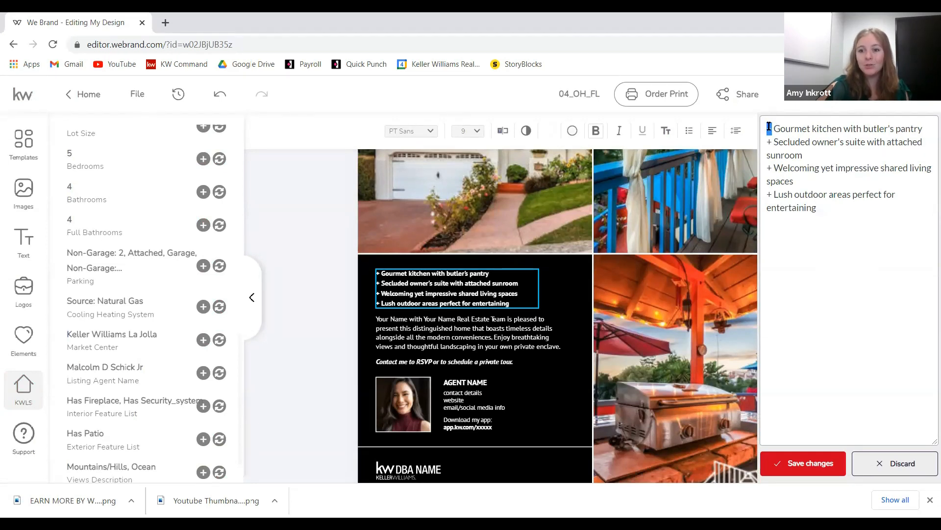
left_click_drag(773, 128, 931, 122)
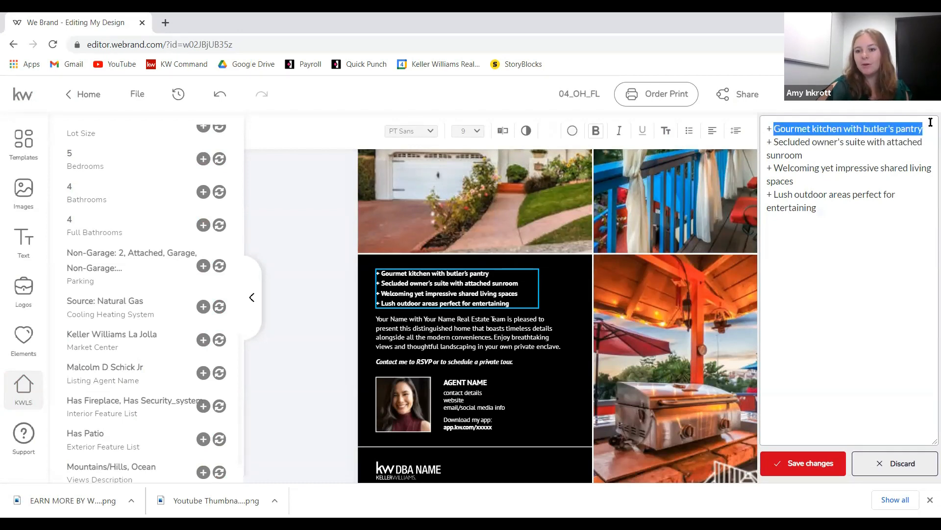
type("B")
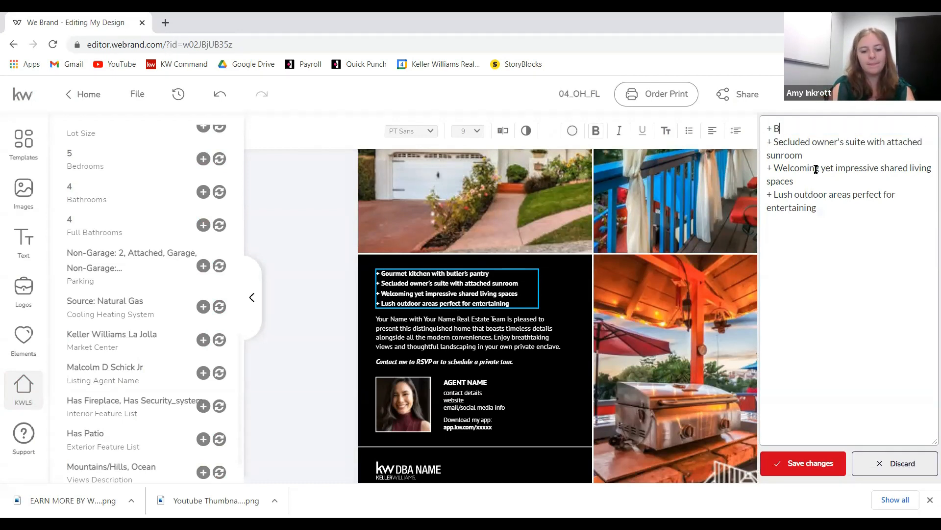
type("eautiful ocean c")
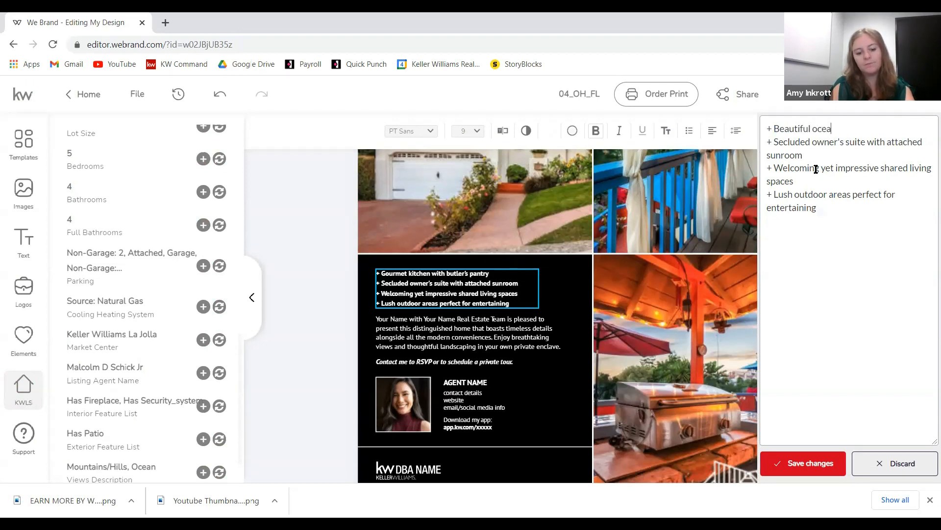
key("BackSpace")
type("views")
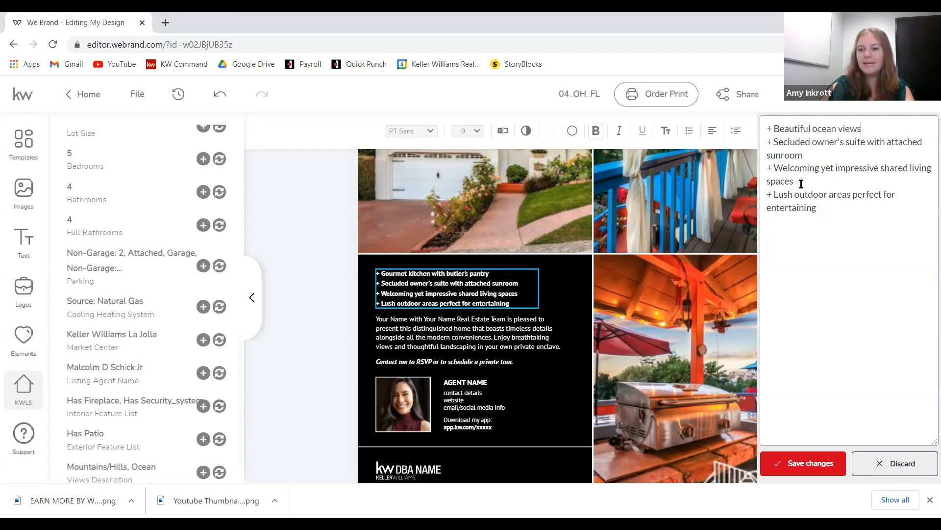
left_click(804, 463)
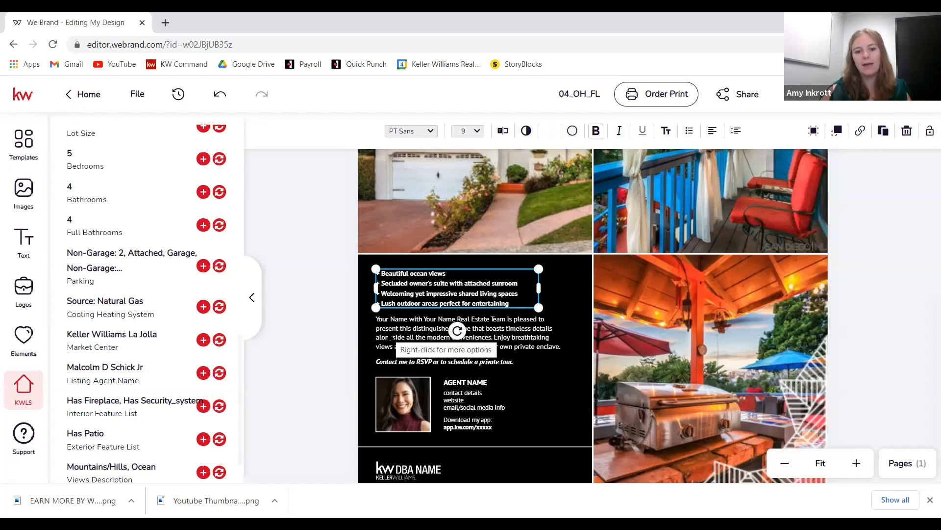
left_click(459, 346)
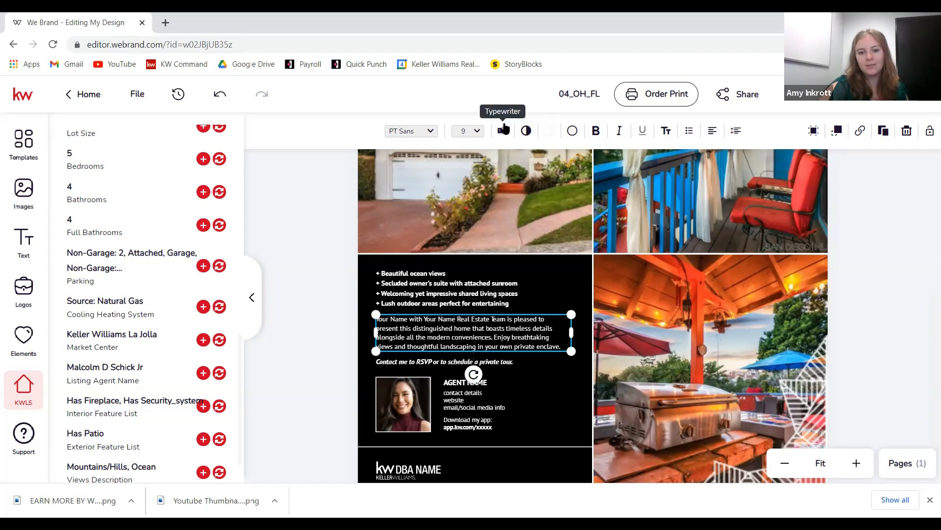
- Replace the two Your Name placeholders in the description with the agent's name and 'Jedi Force', then save
left_click(503, 130)
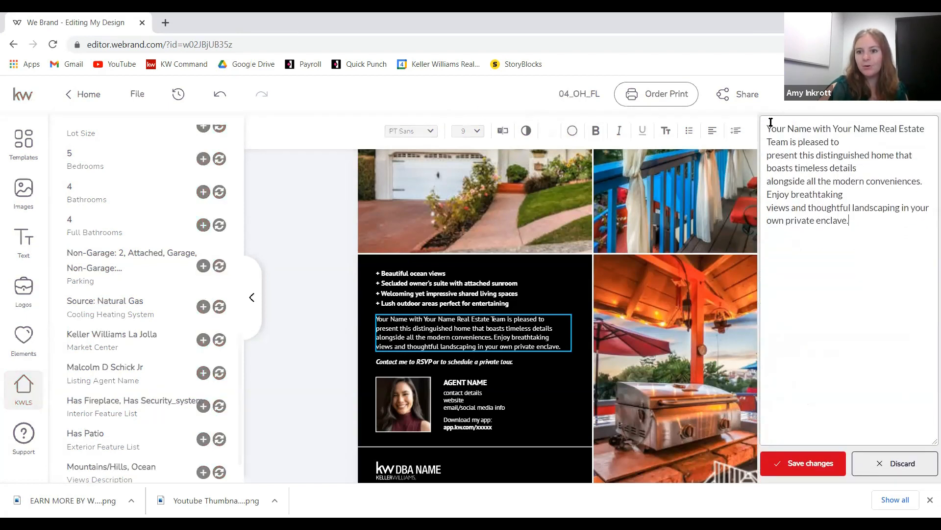
left_click_drag(768, 128, 814, 130)
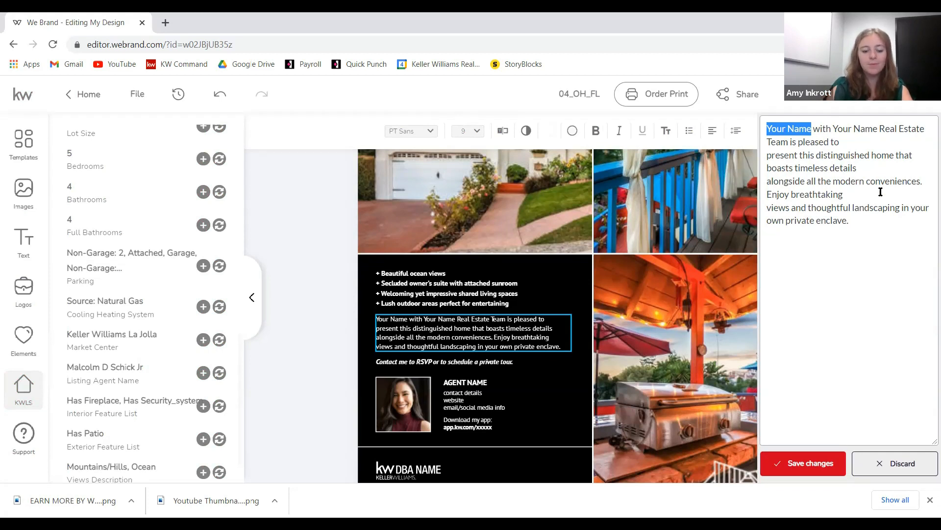
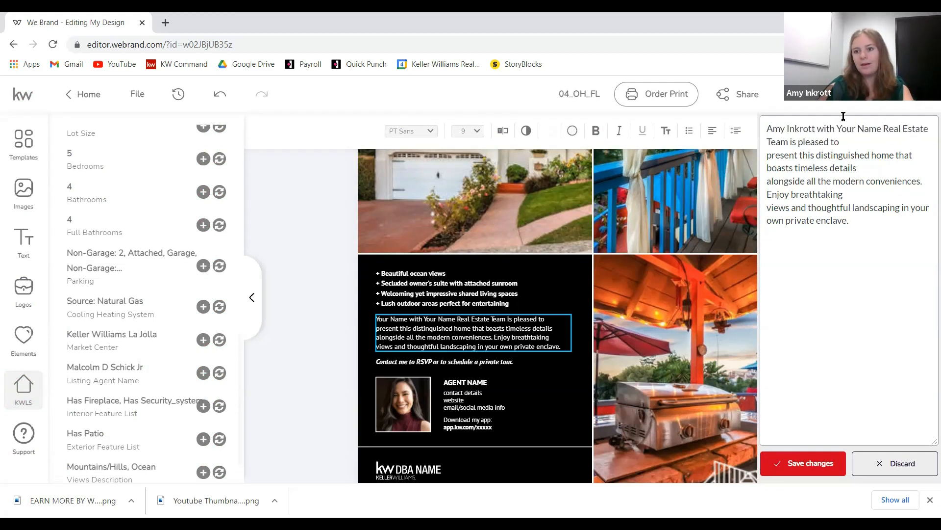
mouse_move(837, 128)
left_mouse_down()
mouse_move(884, 128)
mouse_move(839, 130)
left_mouse_up()
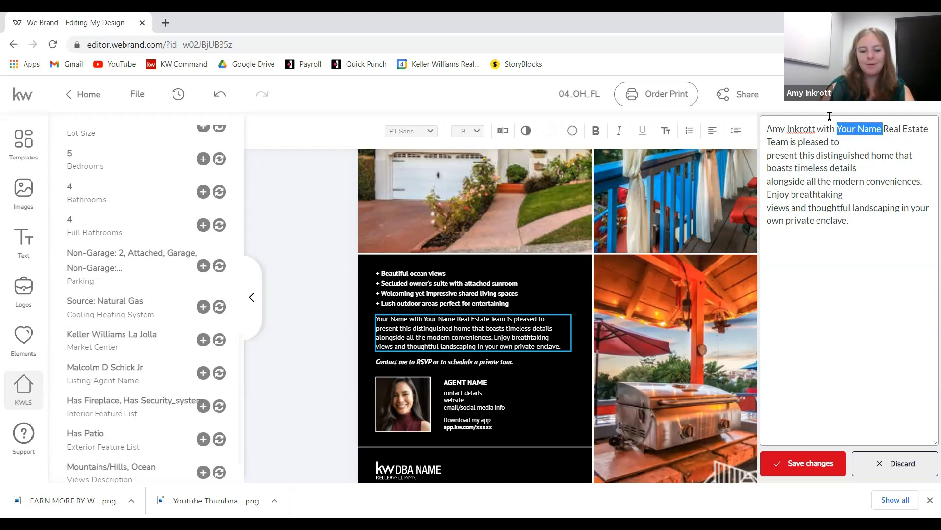
type("Jedi For")
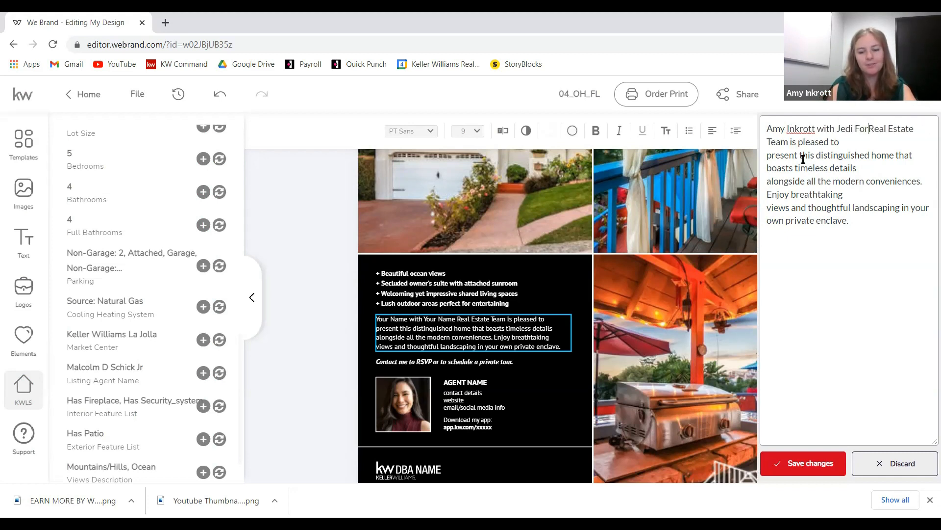
type("ce")
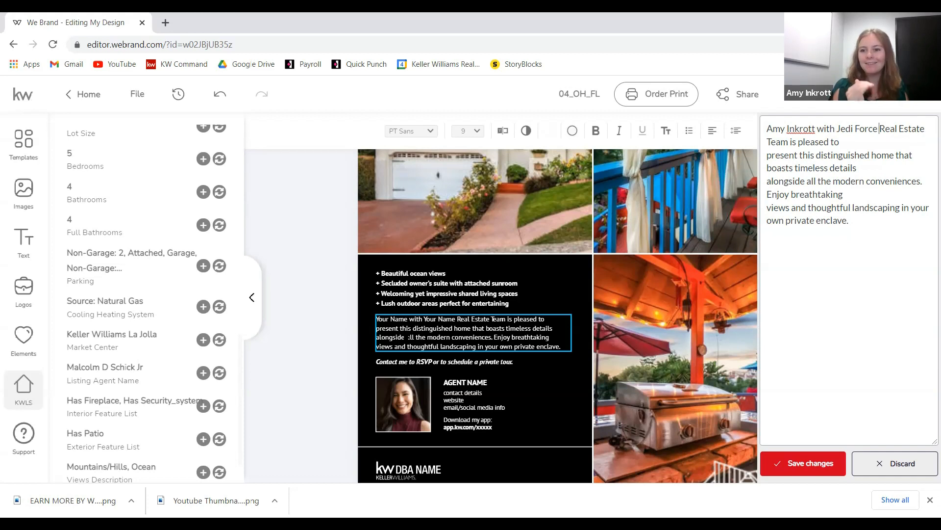
left_click(792, 463)
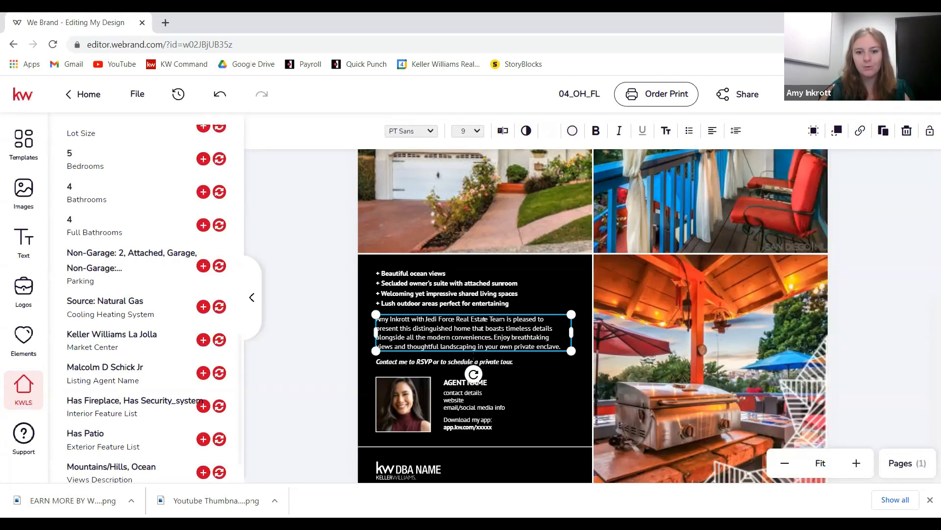
left_click(545, 399)
scroll(545, 399, "down", 1)
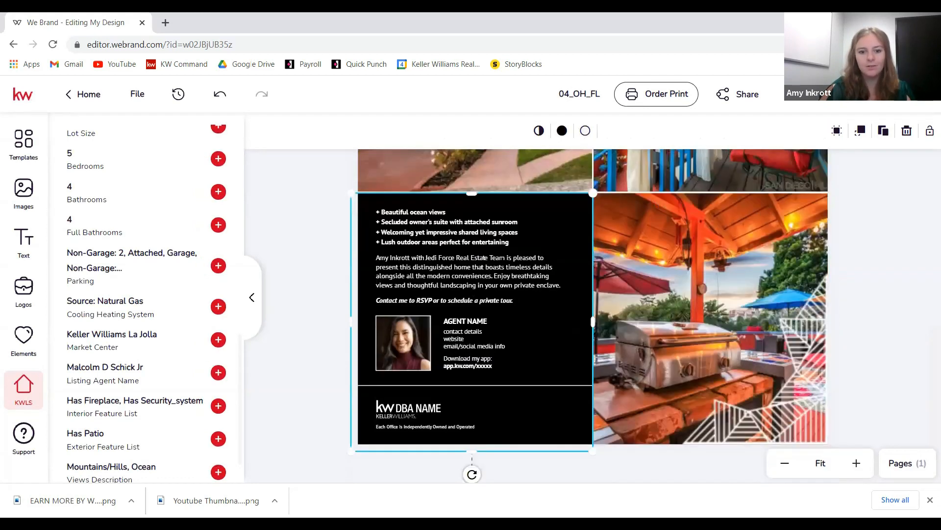
- Select the agent photo and browse the saved images and logos for a headshot
left_click(409, 330)
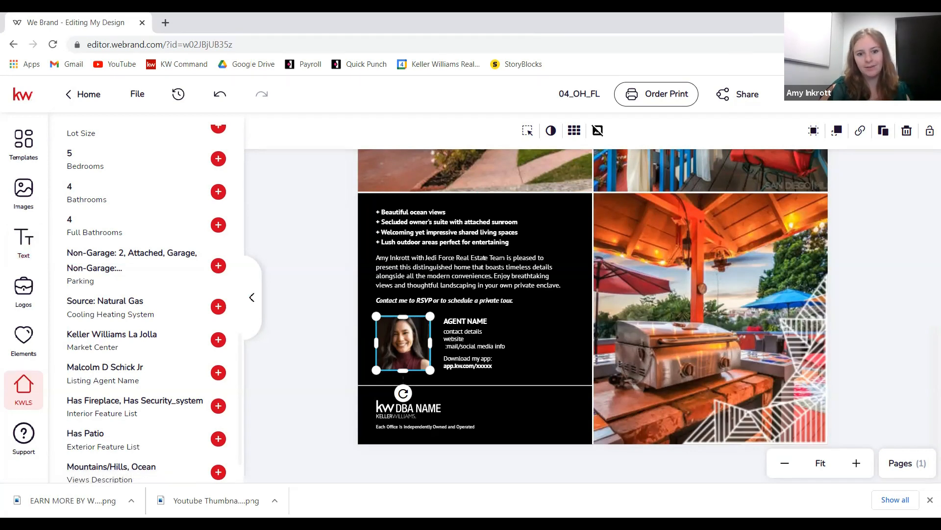
left_click(26, 191)
scroll(505, 338, "down", 6)
mouse_move(106, 191)
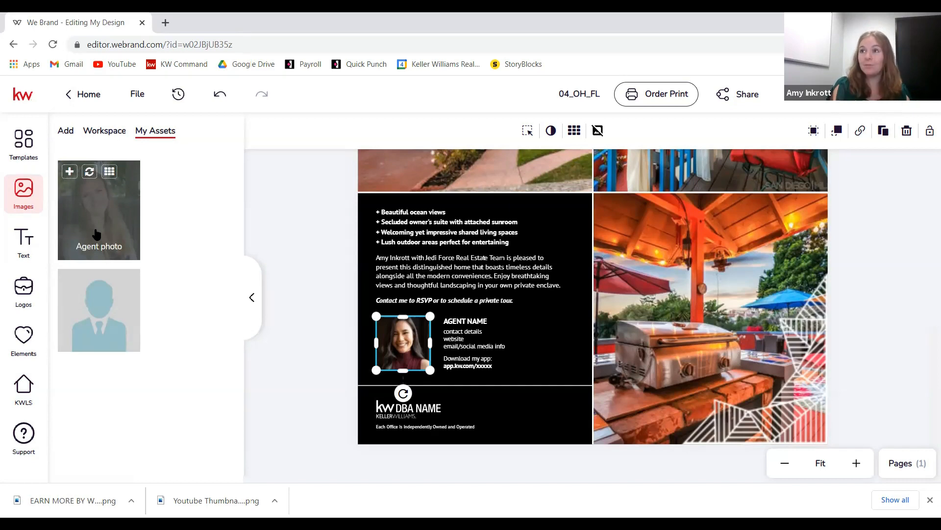
left_click(30, 288)
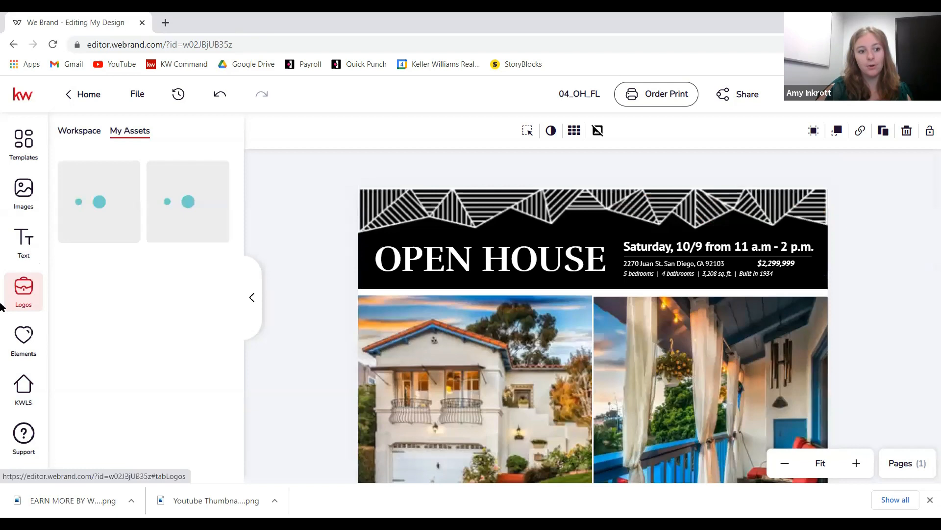
left_click(31, 202)
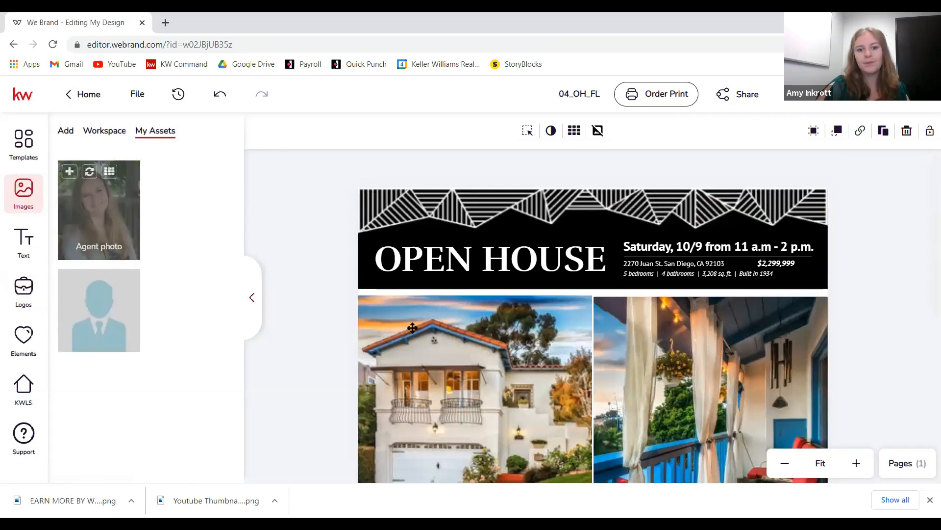
scroll(456, 257, "down", 6)
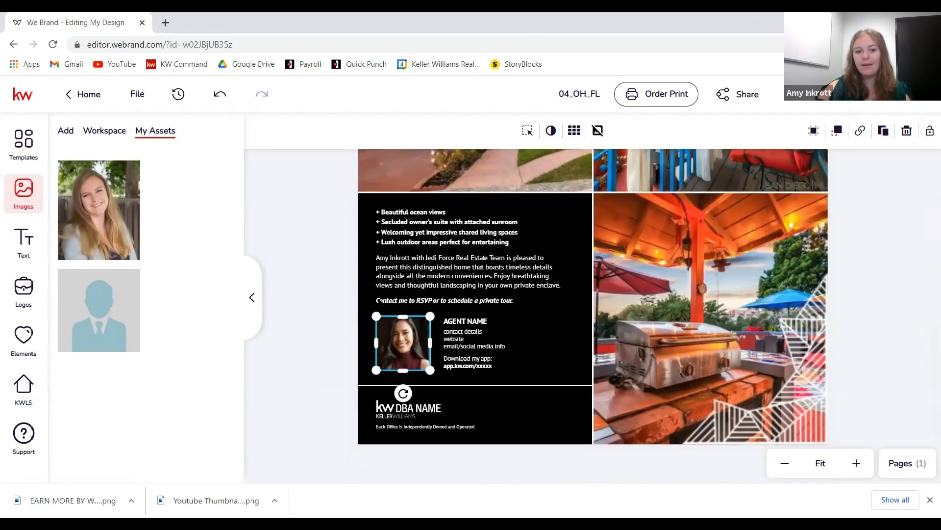
- Upload the agent's headshot from the Desktop and swap it in for the stock agent photo
left_click(64, 131)
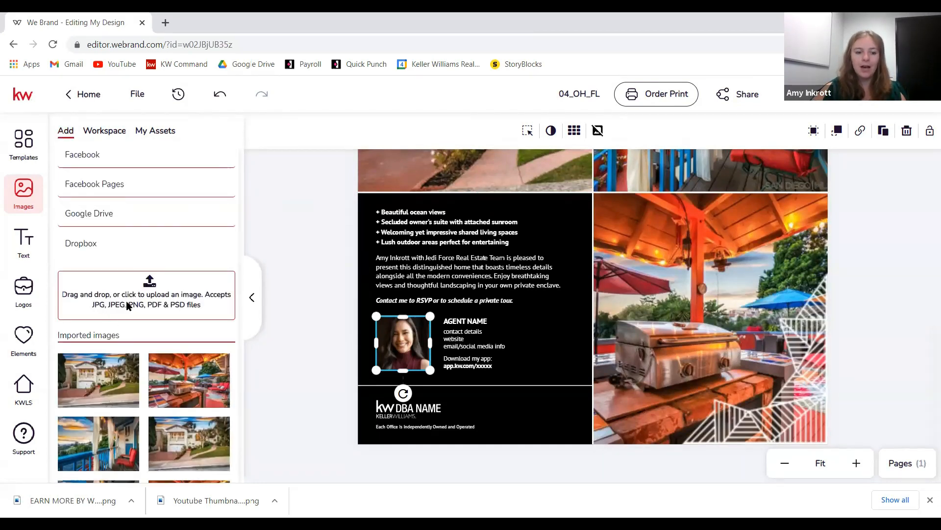
left_click(118, 285)
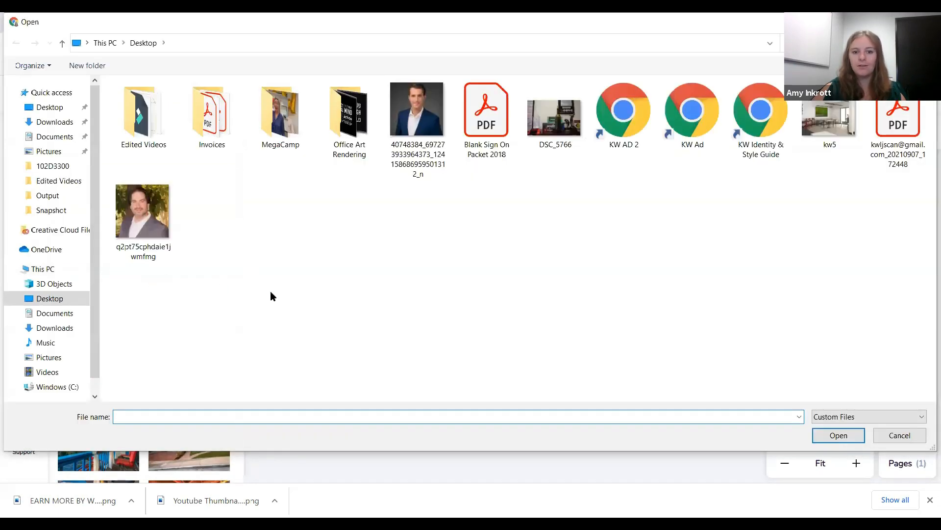
double_click(400, 135)
mouse_move(76, 379)
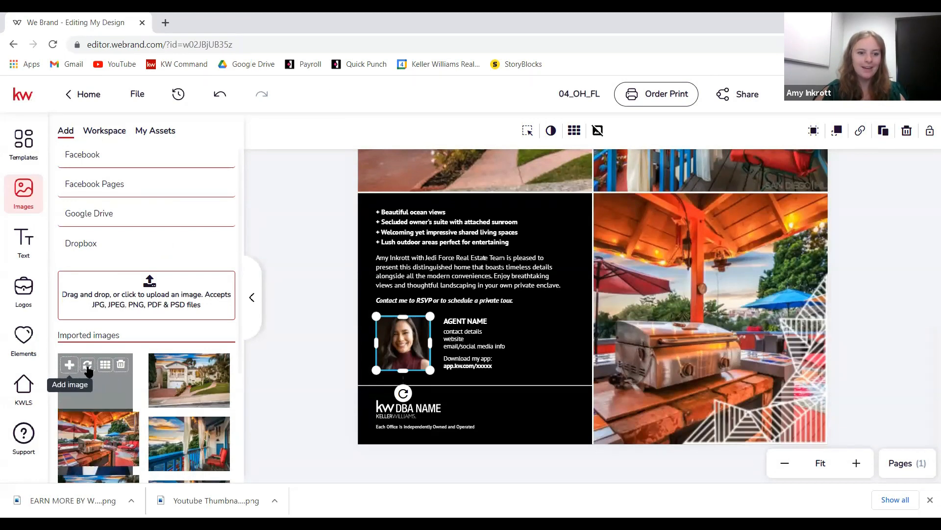
left_click(88, 365)
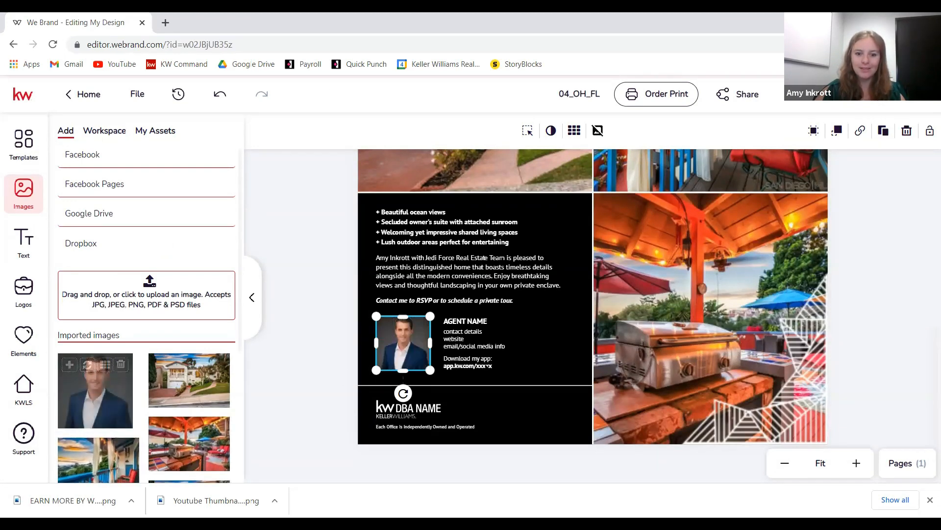
left_click(479, 331)
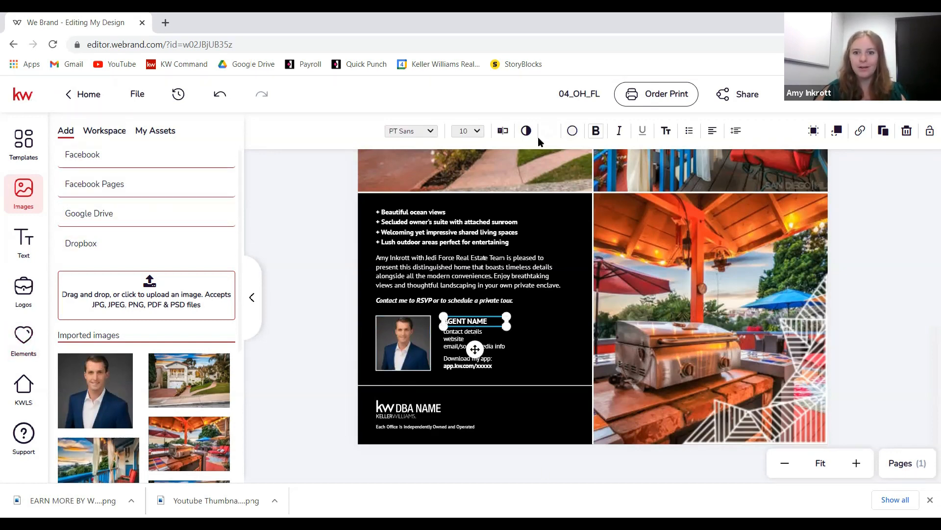
- Change the AGENT NAME placeholder text to the agent's full name and save it
left_click(503, 132)
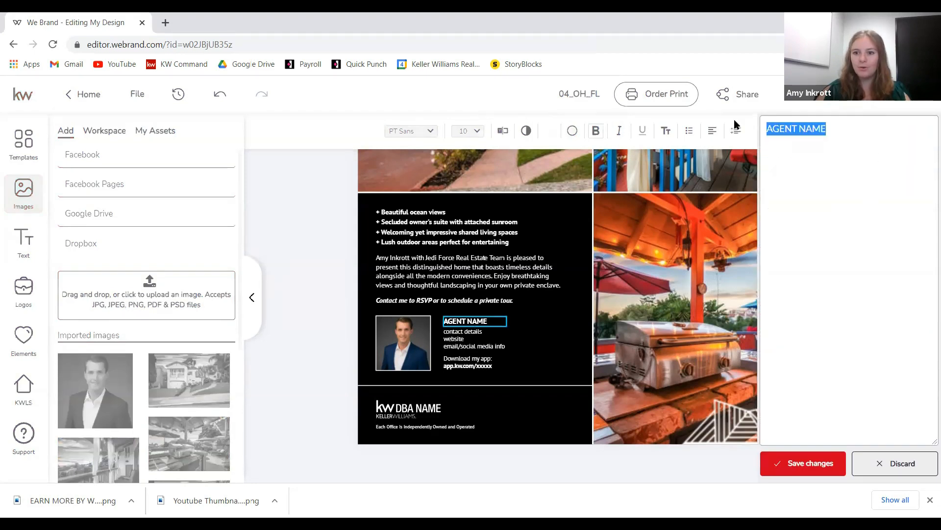
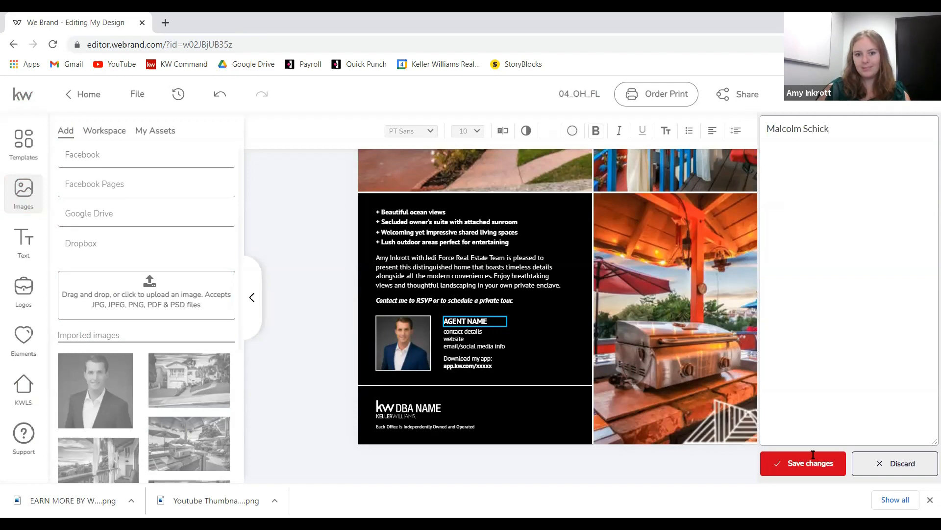
left_click(810, 471)
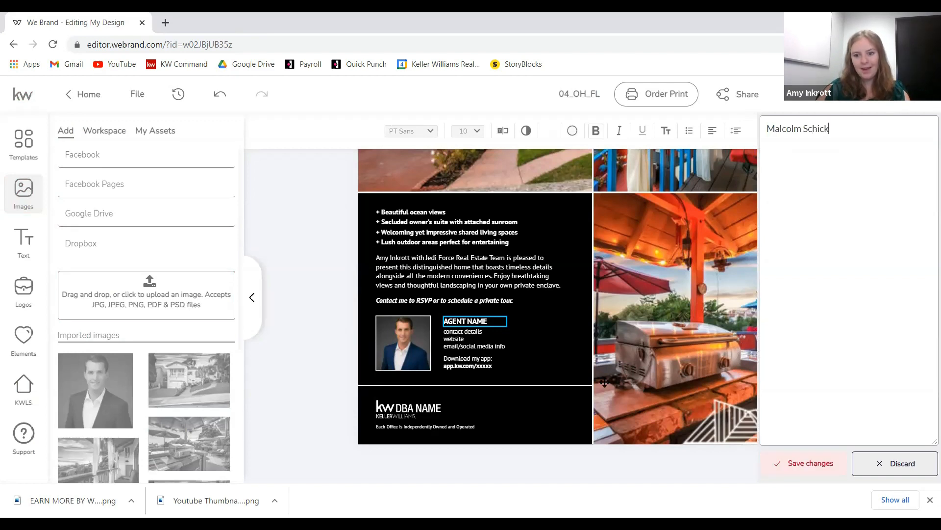
left_click(475, 349)
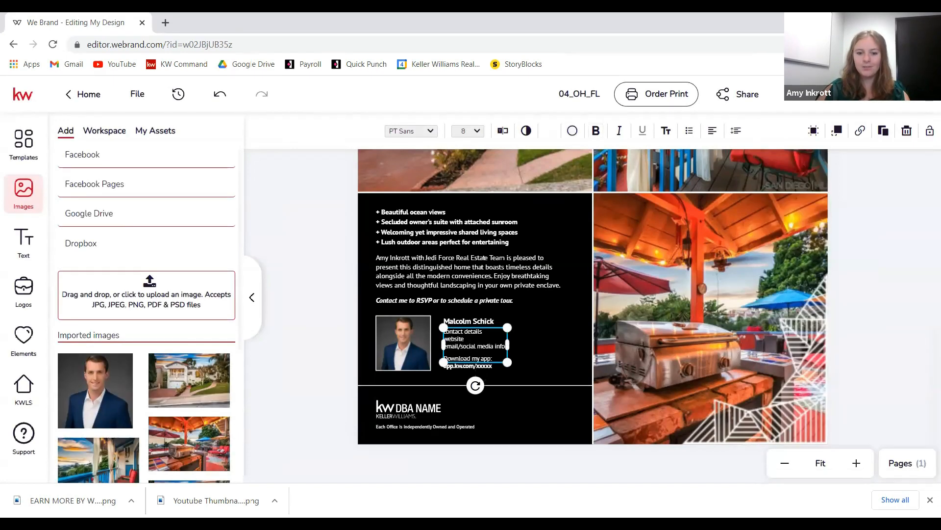
left_click(544, 345)
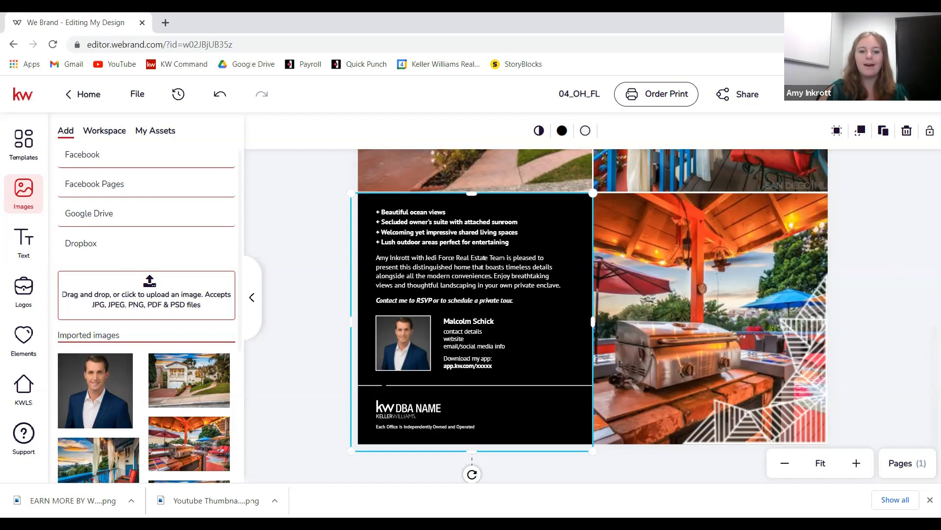
left_click(474, 366)
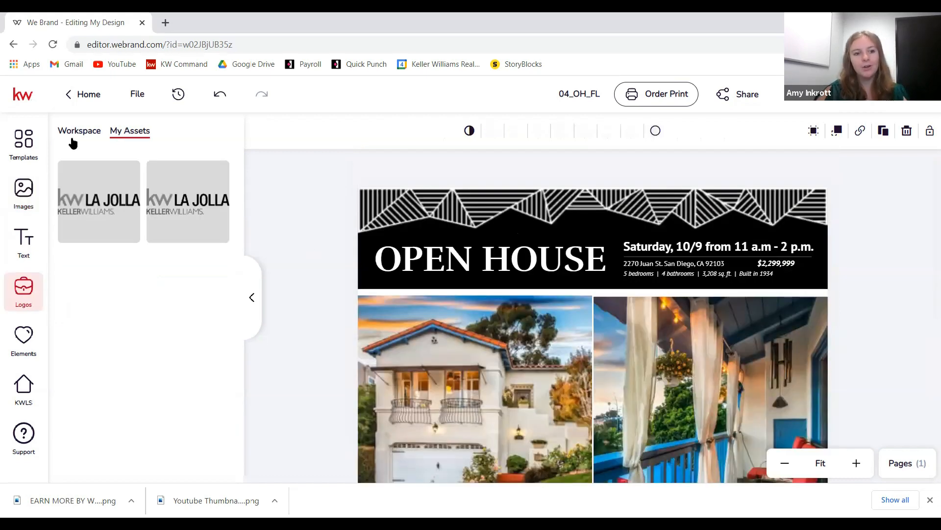
- Swap the KW DBA NAME placeholder for the saved KW La Jolla logo from My Assets
scroll(422, 314, "down", 5)
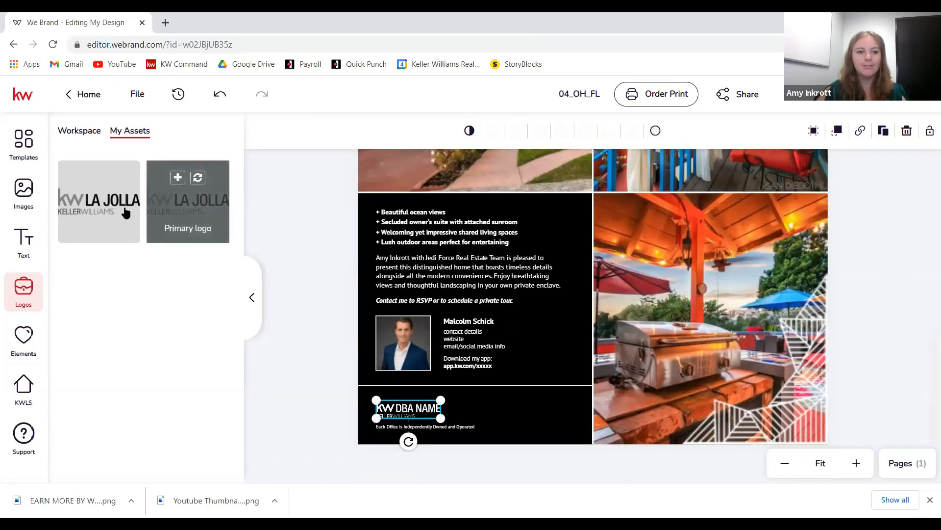
mouse_move(173, 222)
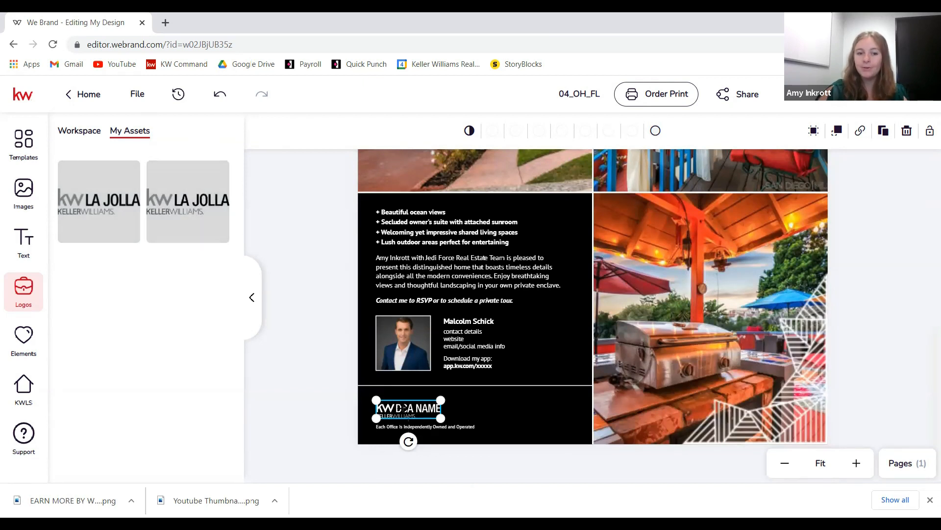
left_click(198, 180)
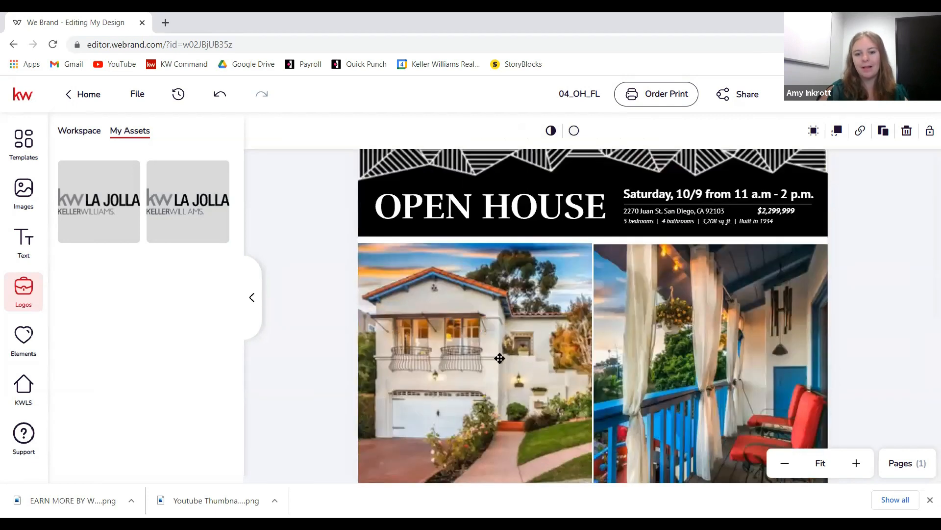
scroll(500, 358, "down", 6)
left_click(501, 371)
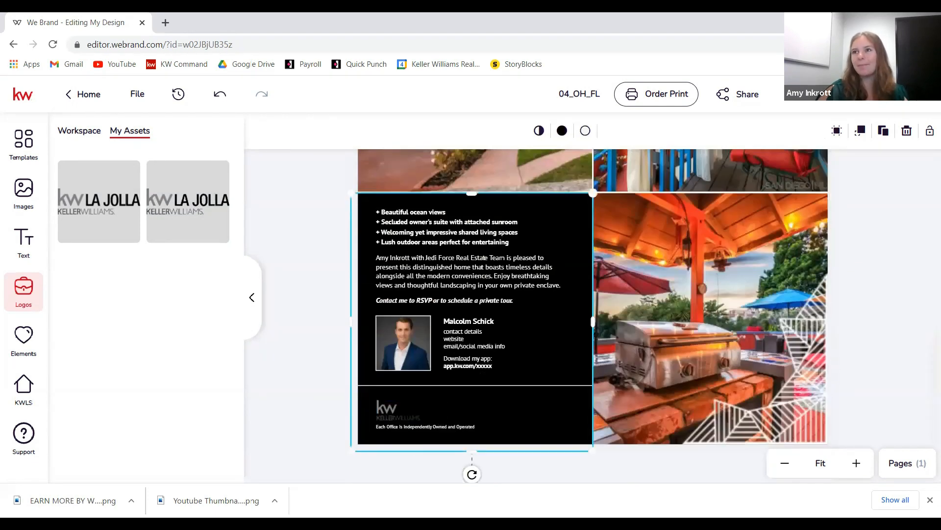
left_click(405, 410)
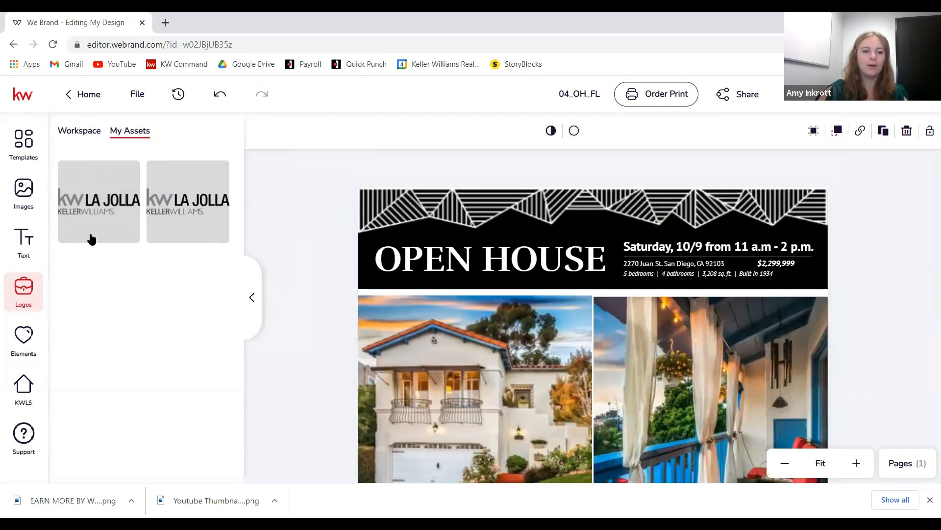
- Upload the White & Gray PNG logo from Downloads and use it to replace the flyer logo
left_click(24, 190)
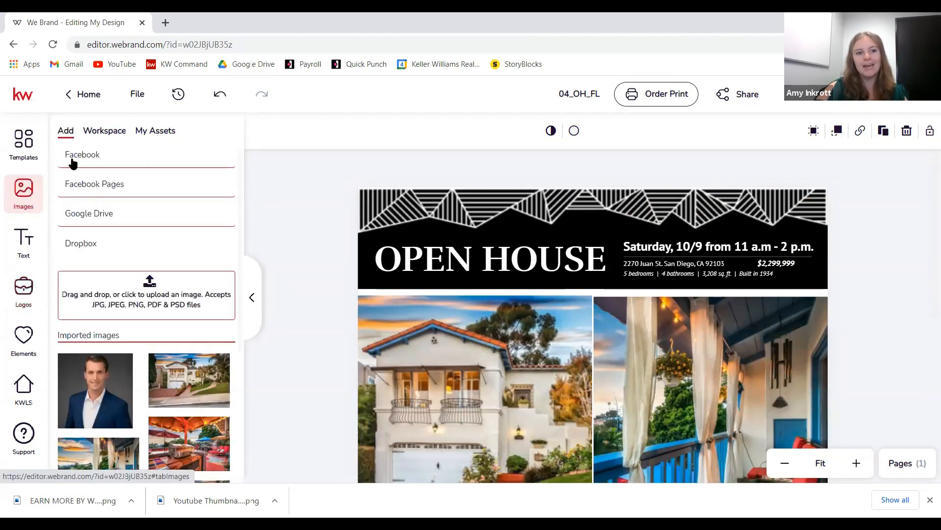
left_click(149, 289)
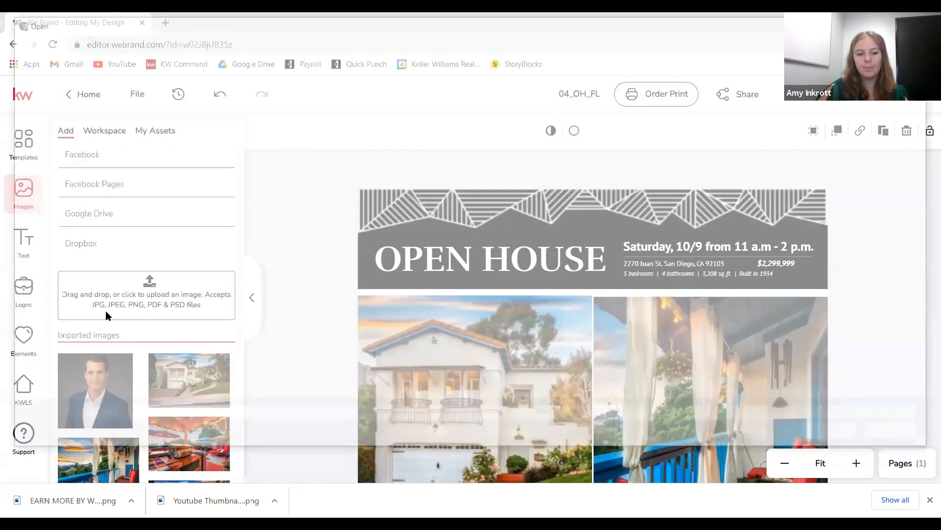
left_click(55, 122)
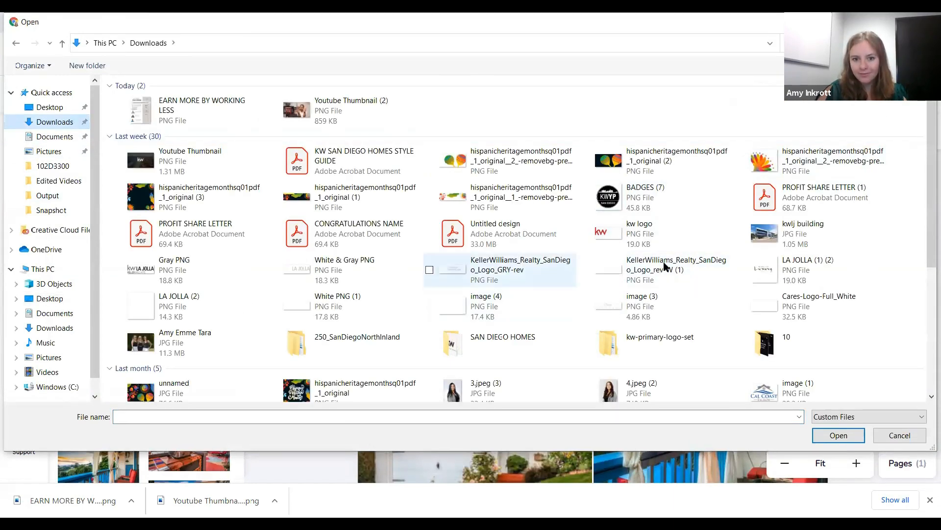
left_click(369, 272)
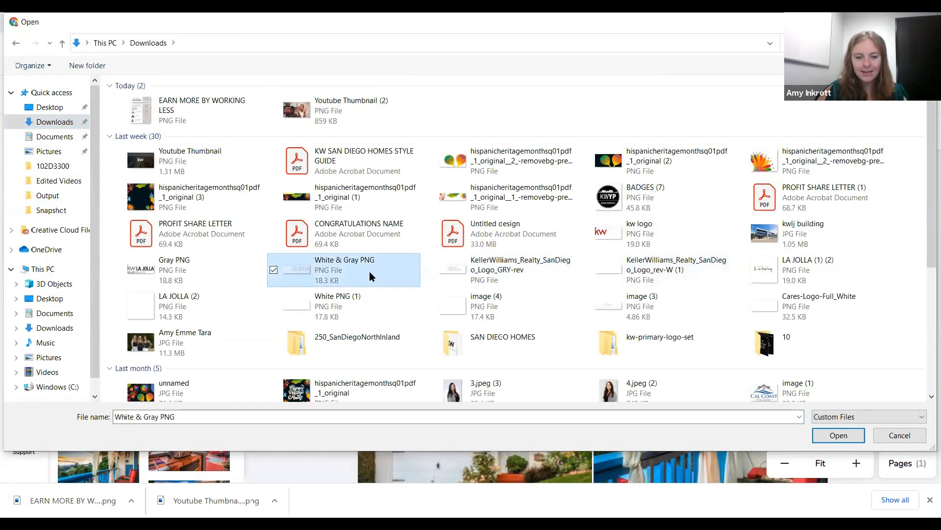
key("Return")
scroll(576, 359, "down", 6)
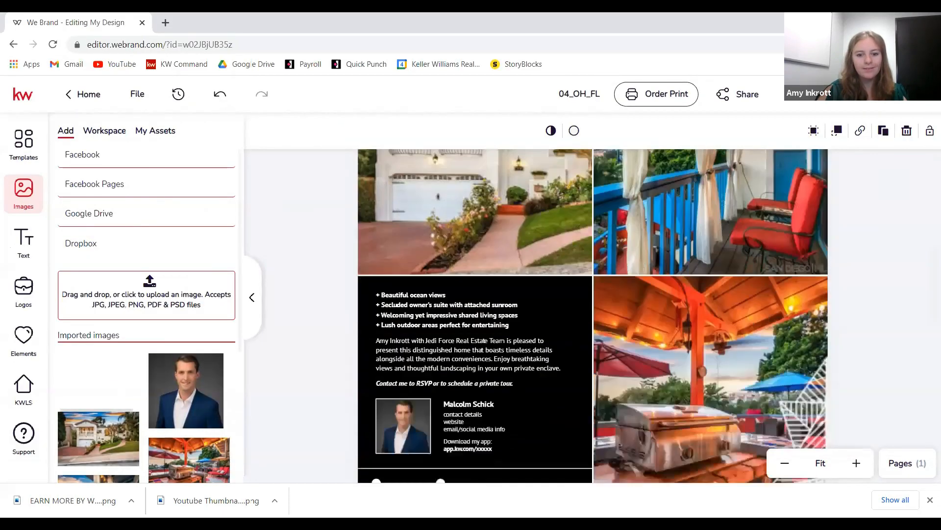
mouse_move(112, 372)
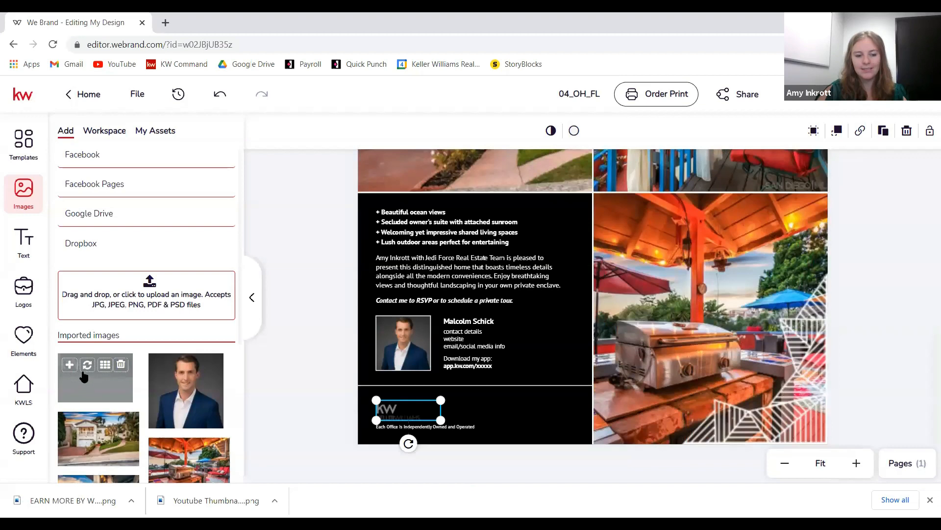
left_click(86, 365)
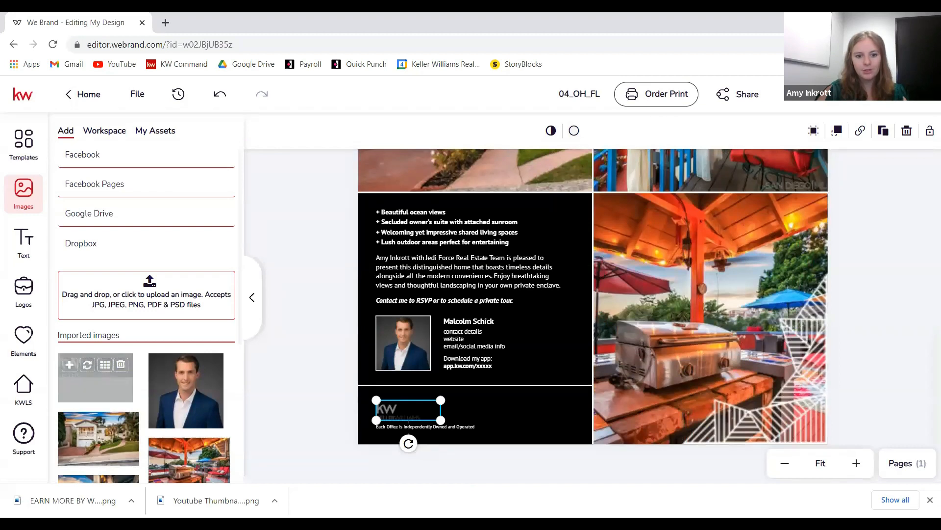
- Reselect the logo, replace it again, and add the uploaded KW La Jolla logo to the flyer
left_click(408, 411)
left_click(109, 177)
scroll(535, 353, "down", 6)
left_click(24, 198)
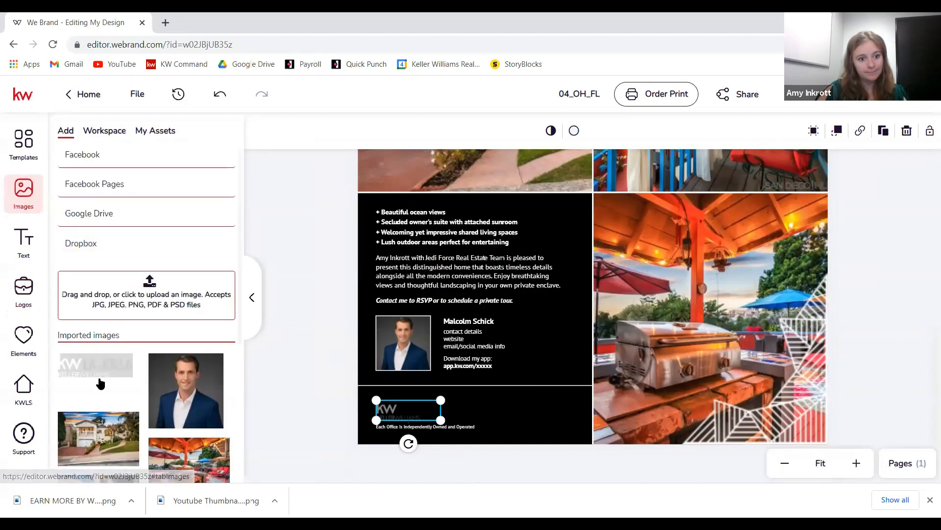
left_click(87, 365)
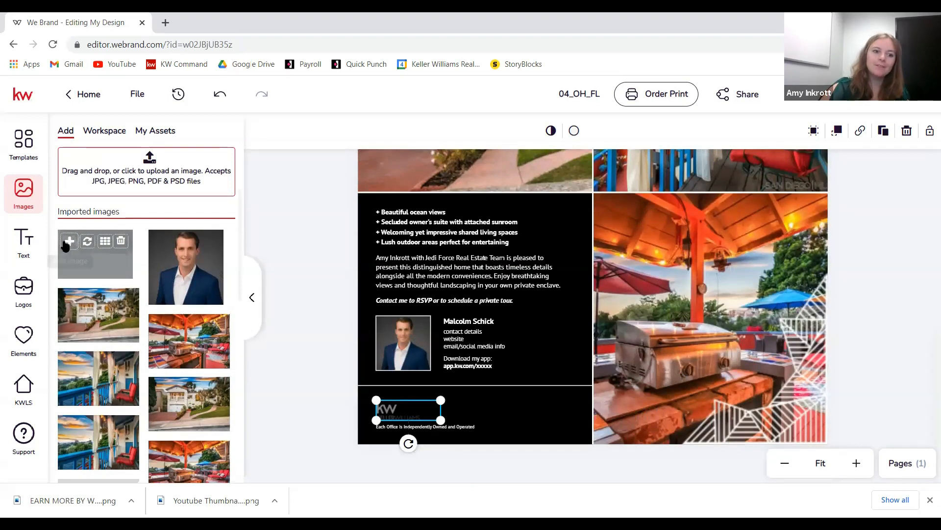
left_click(69, 241)
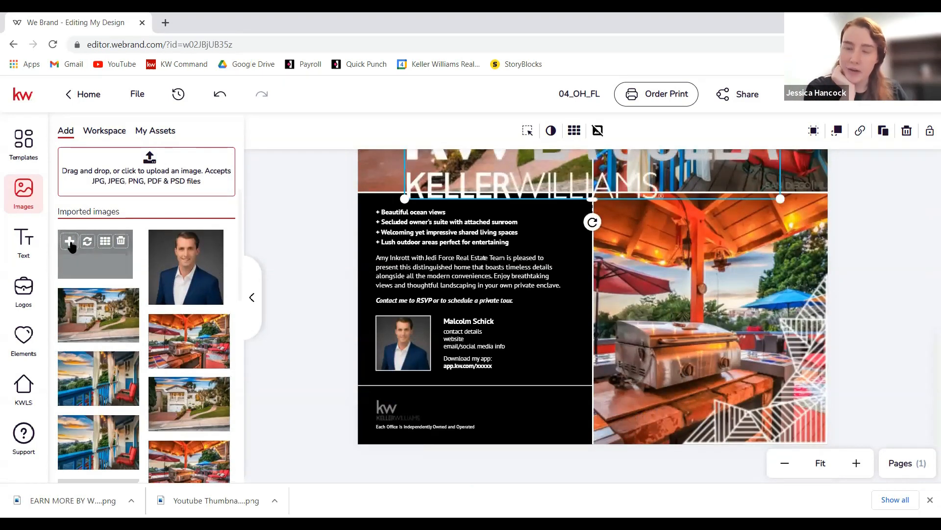
- Shrink the extra La Jolla logo, delete it from the photo, and select the footer KW logo
left_click_drag(403, 259, 530, 222)
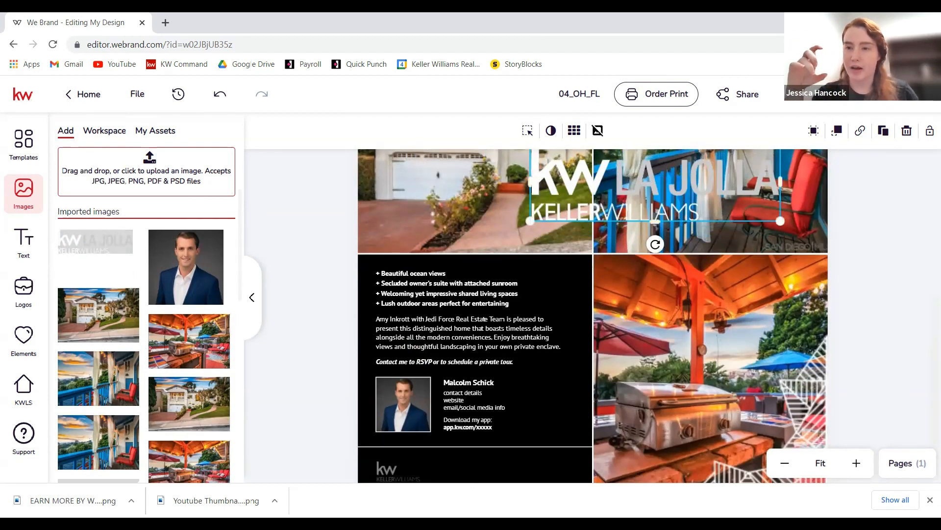
key("Delete")
scroll(563, 206, "down", 1)
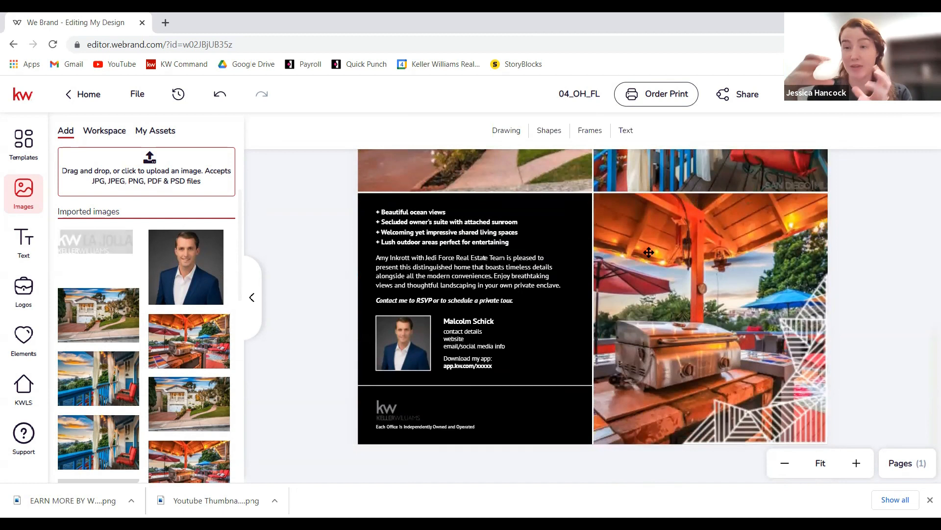
left_click(399, 410)
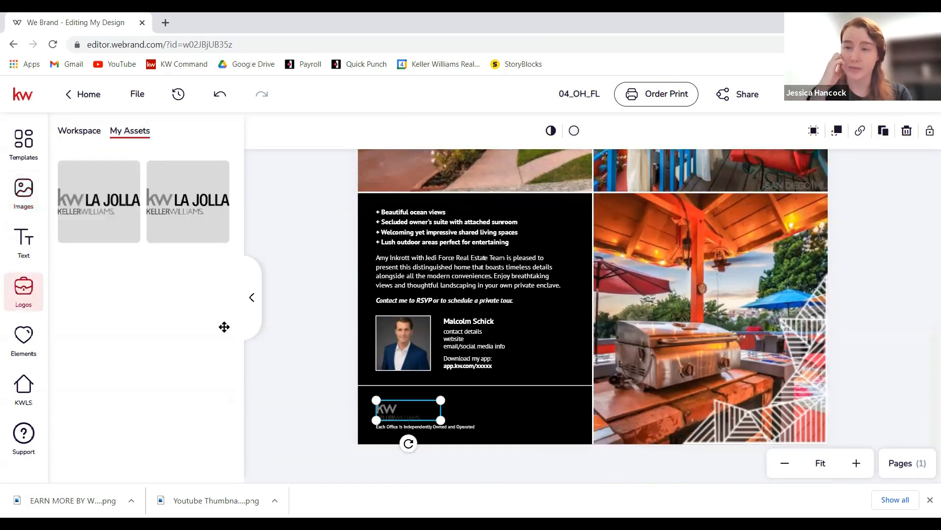
- Browse the shared logo folders and swap the footer logo for the Keller Williams Luxury logo
scroll(293, 348, "up", 6)
scroll(622, 350, "down", 6)
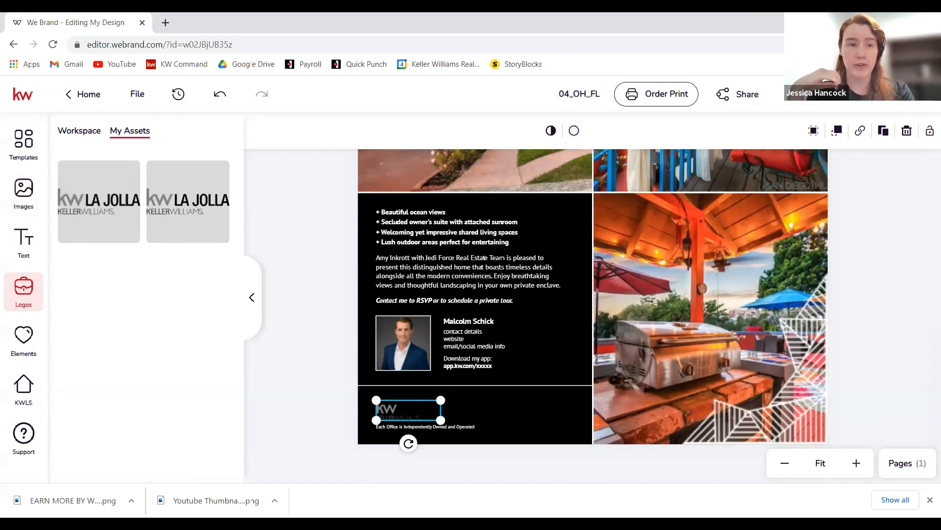
left_click(23, 192)
scroll(497, 344, "down", 6)
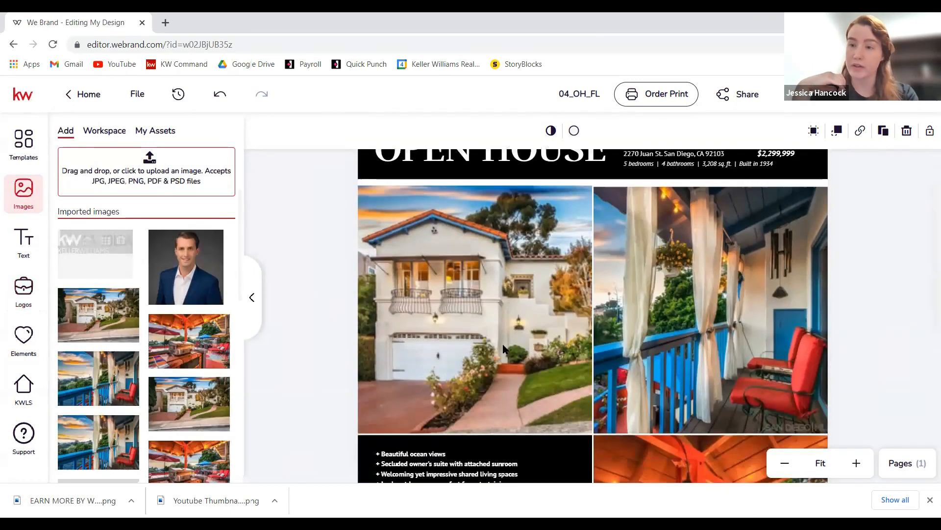
left_click(106, 131)
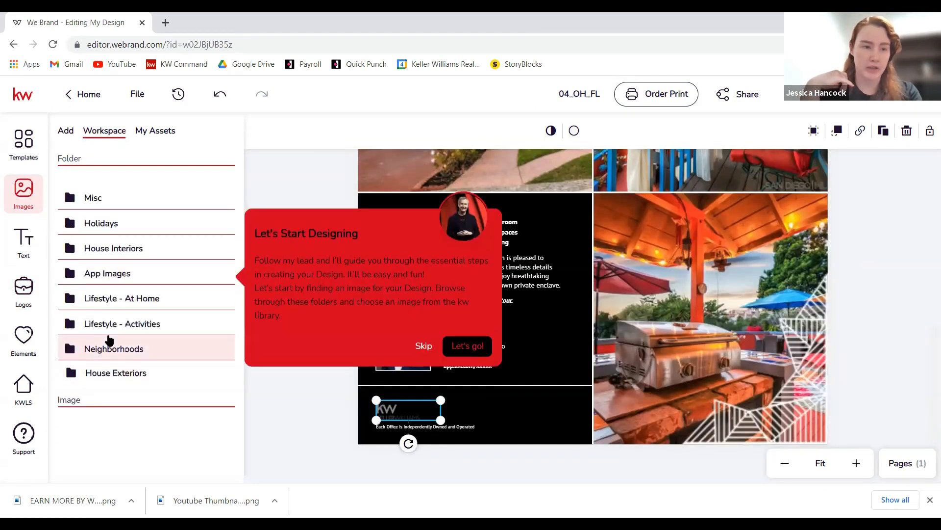
left_click(22, 294)
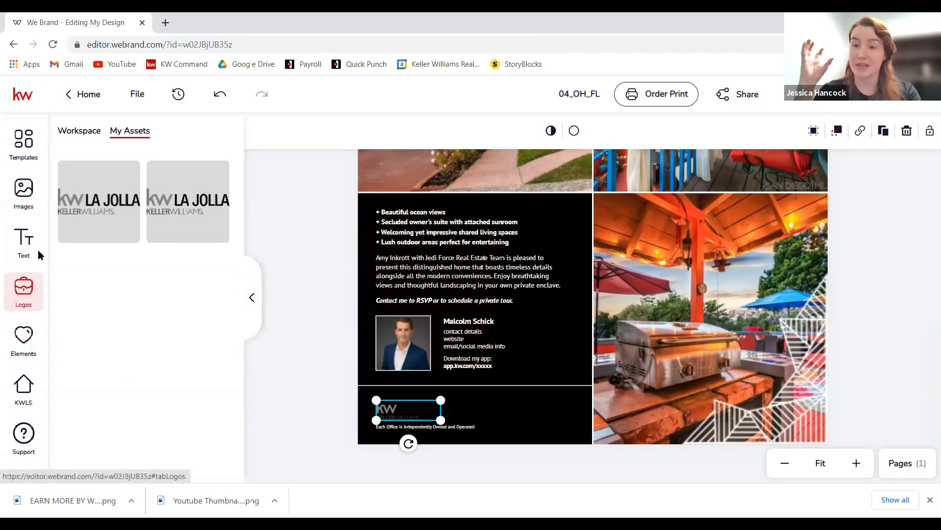
left_click(89, 129)
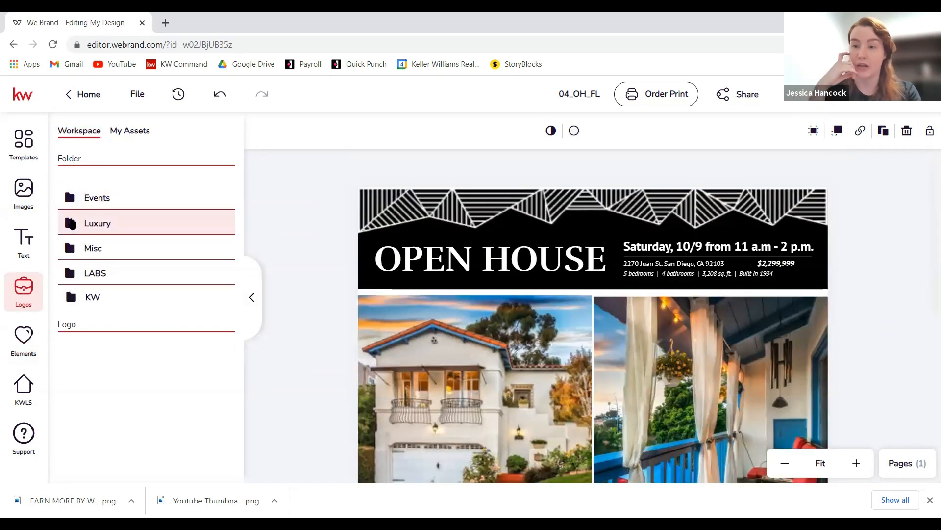
left_click(100, 226)
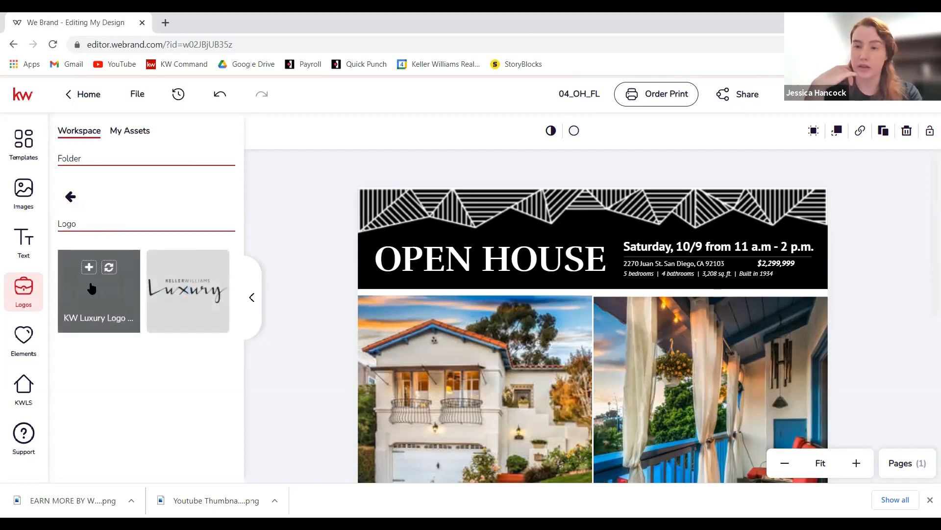
scroll(644, 307, "down", 7)
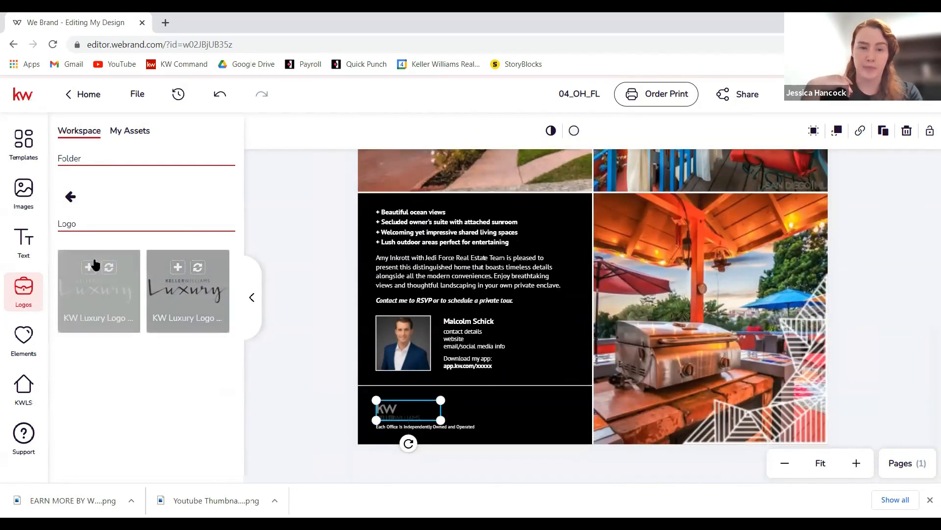
left_click(109, 268)
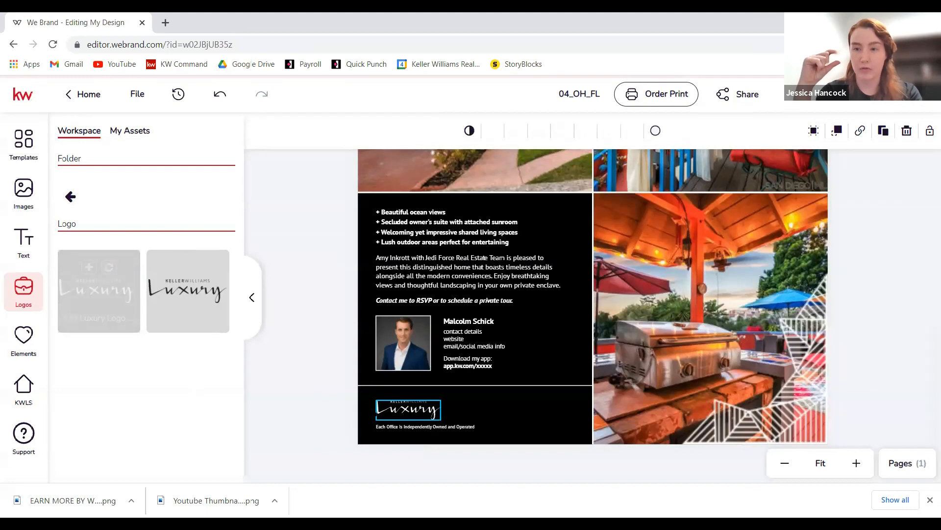
- From the KW logo folder, replace the footer logo with the white Keller Williams logo
left_click(141, 130)
left_click(81, 131)
left_click(69, 199)
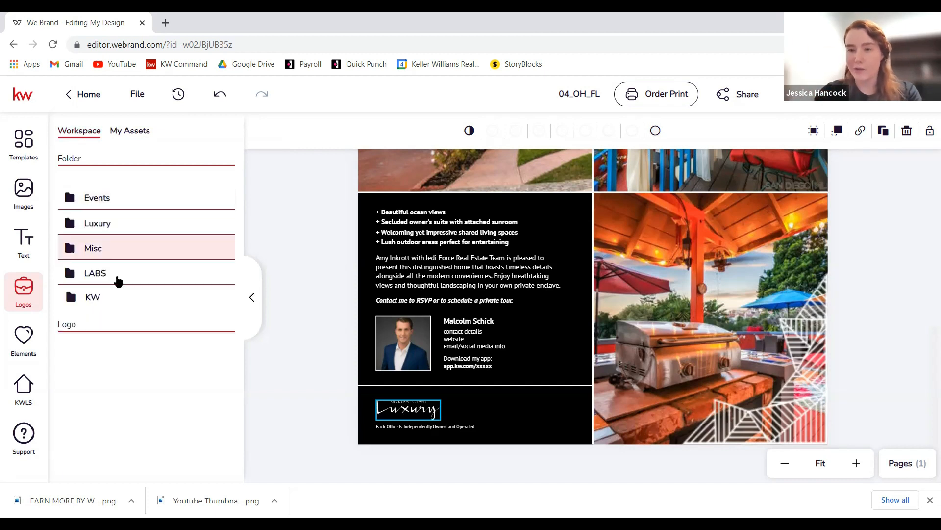
left_click(91, 299)
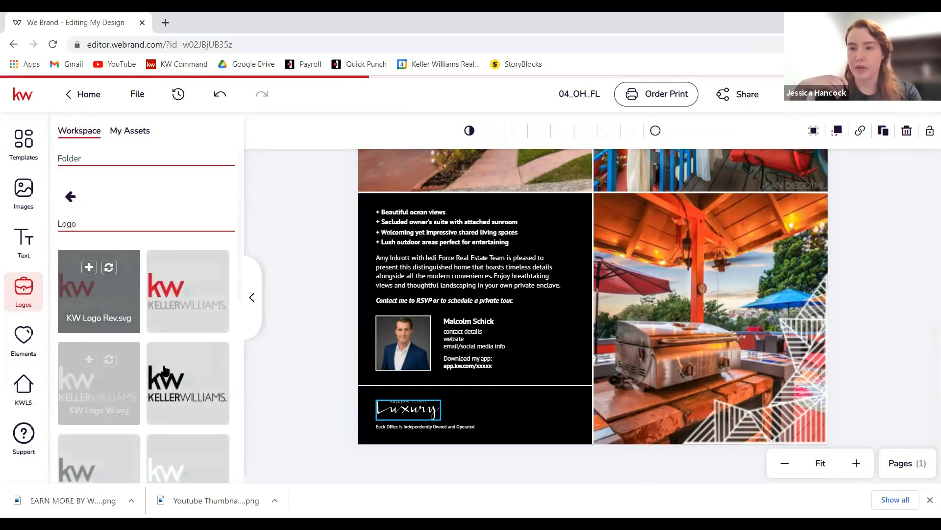
scroll(191, 373, "down", 4)
scroll(118, 248, "down", 4)
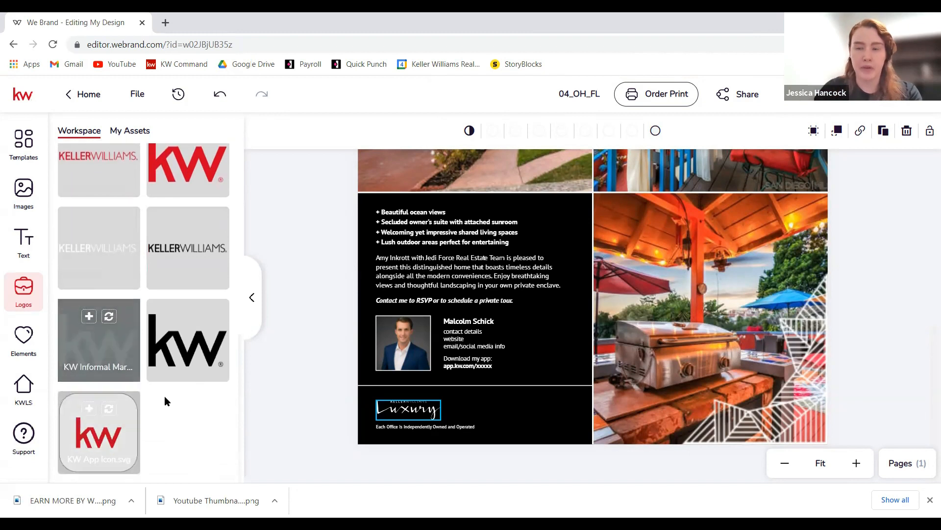
scroll(103, 326, "up", 5)
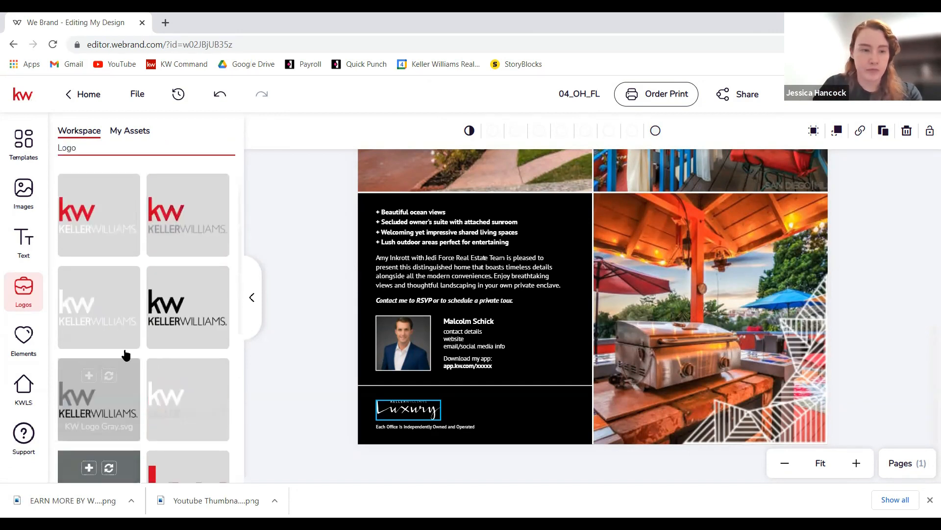
left_click(109, 315)
scroll(401, 398, "down", 2)
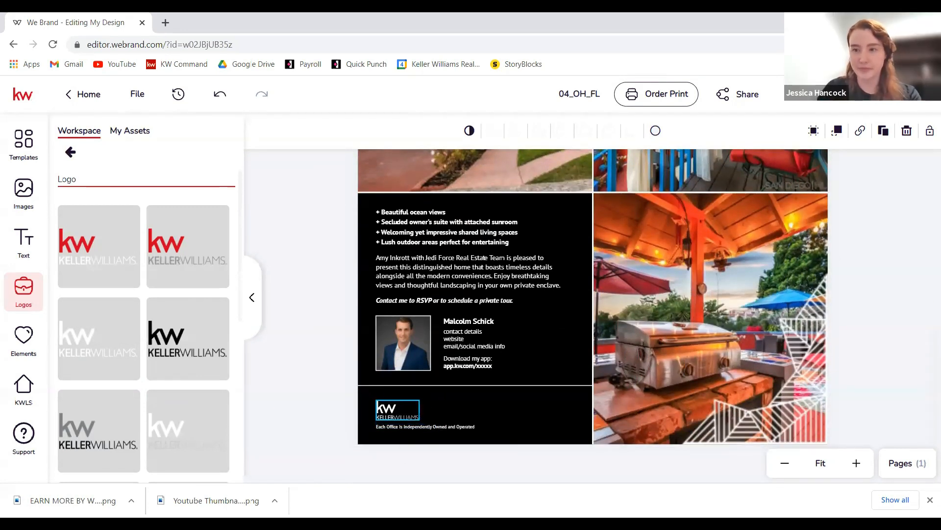
left_click(435, 426)
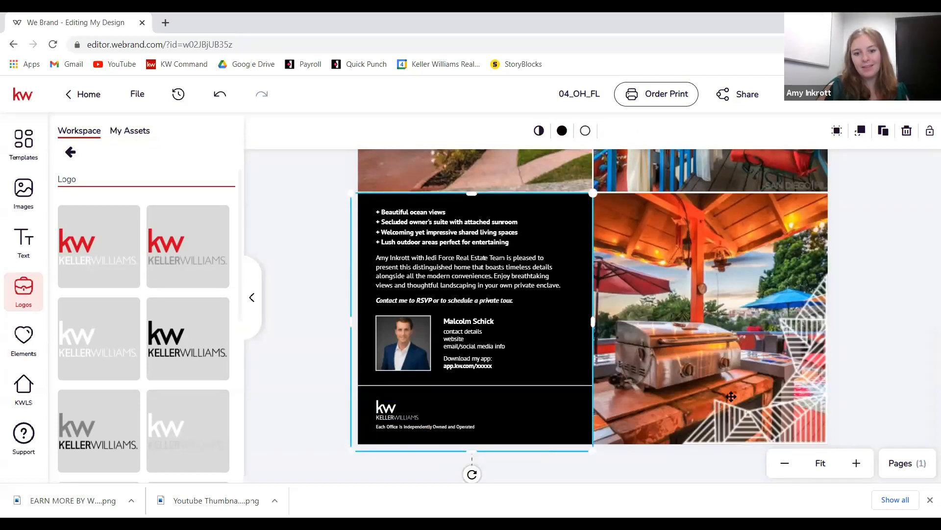
- Zoom out to review the whole flyer without a selection, then open print ordering
scroll(861, 379, "up", 3)
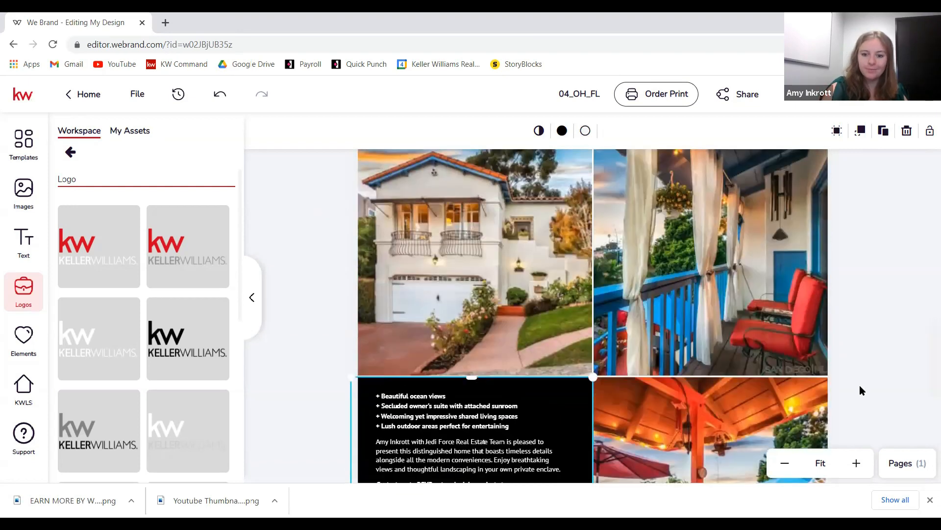
scroll(860, 386, "down", 7)
scroll(860, 389, "down", 3)
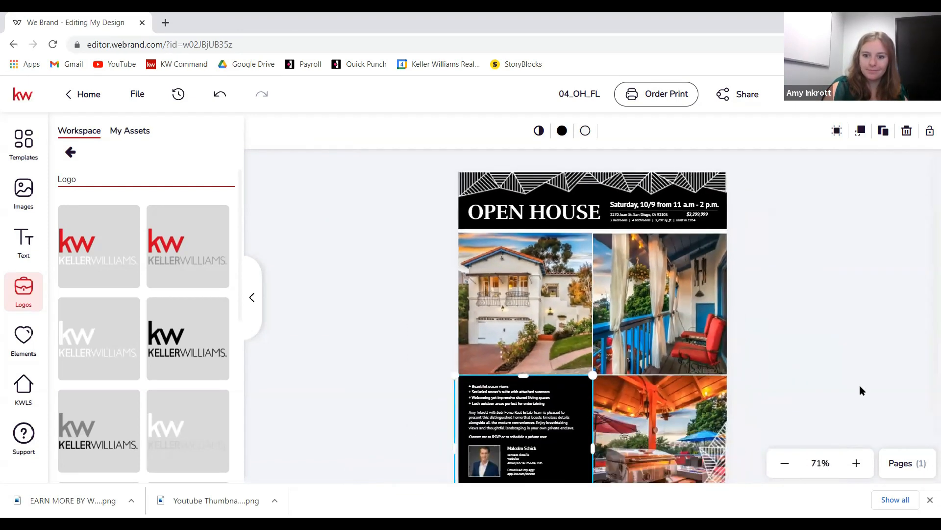
left_click(867, 392)
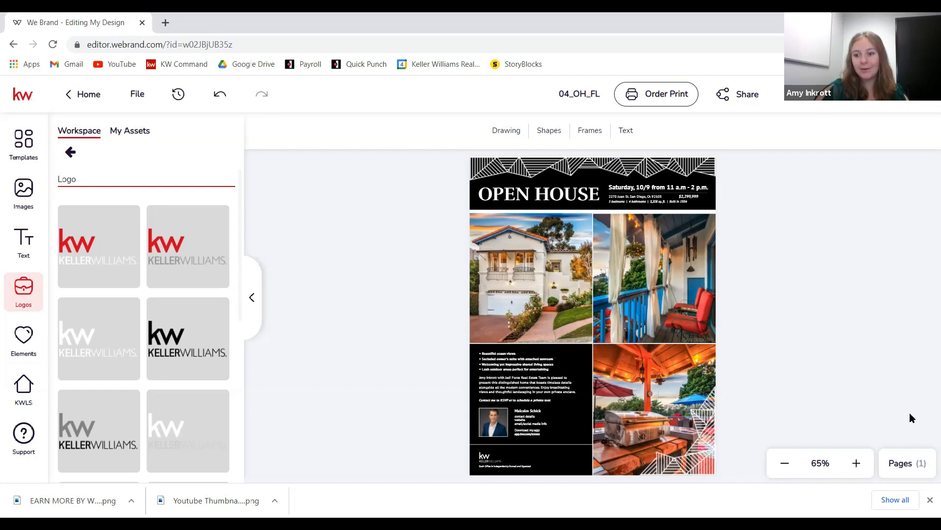
left_click(644, 88)
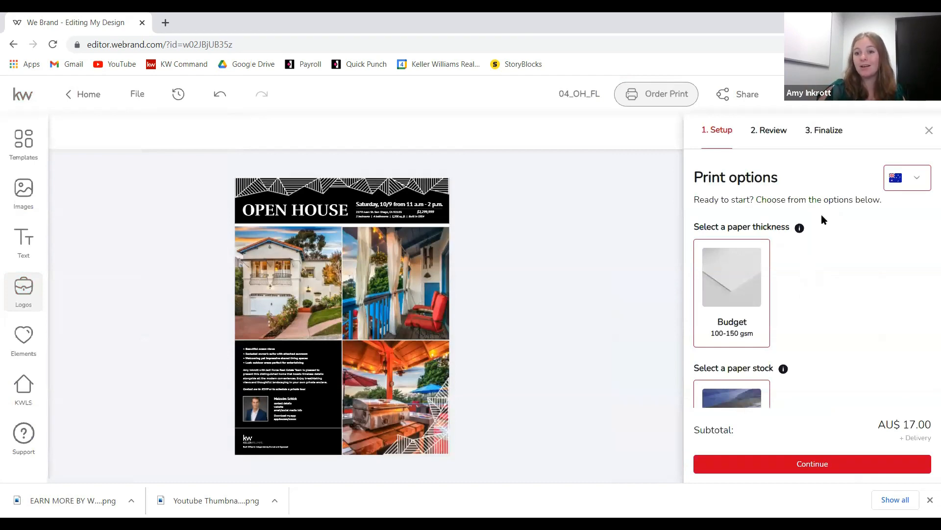
scroll(822, 219, "down", 1)
scroll(821, 219, "down", 2)
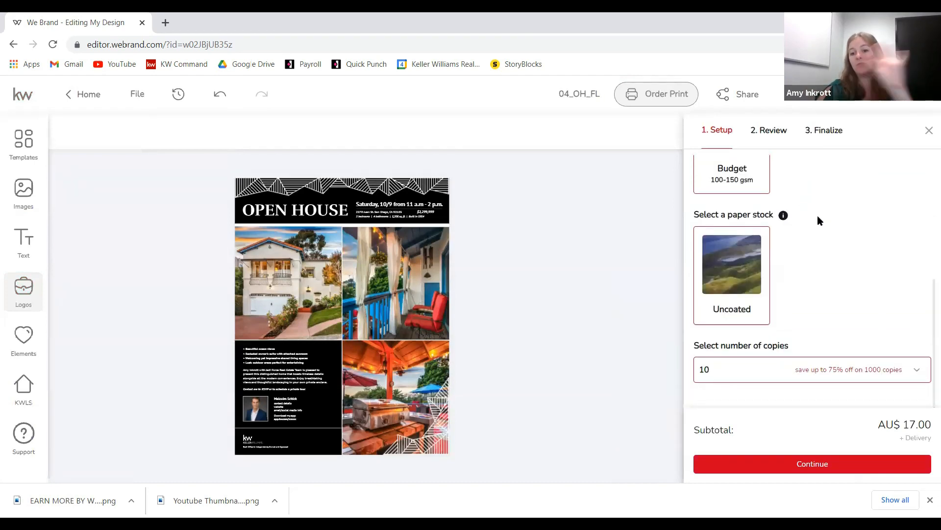
left_click(929, 131)
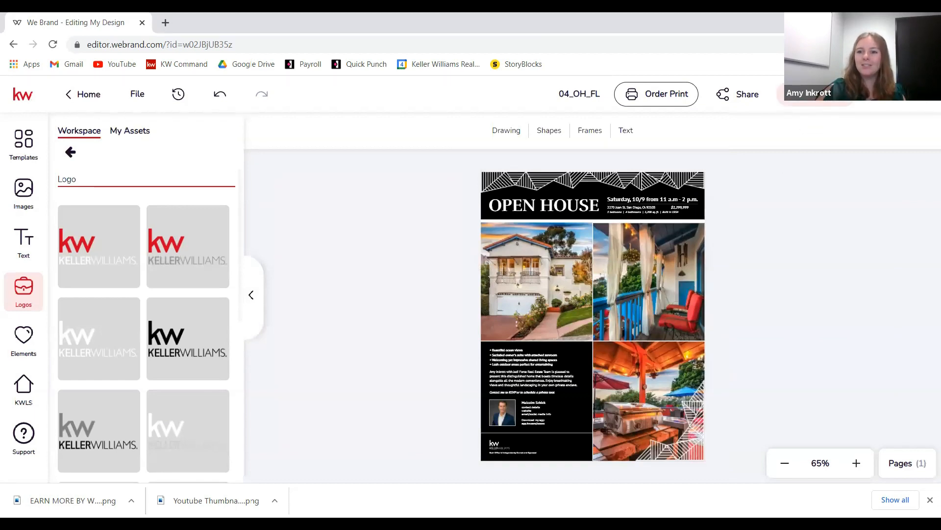
left_click(815, 98)
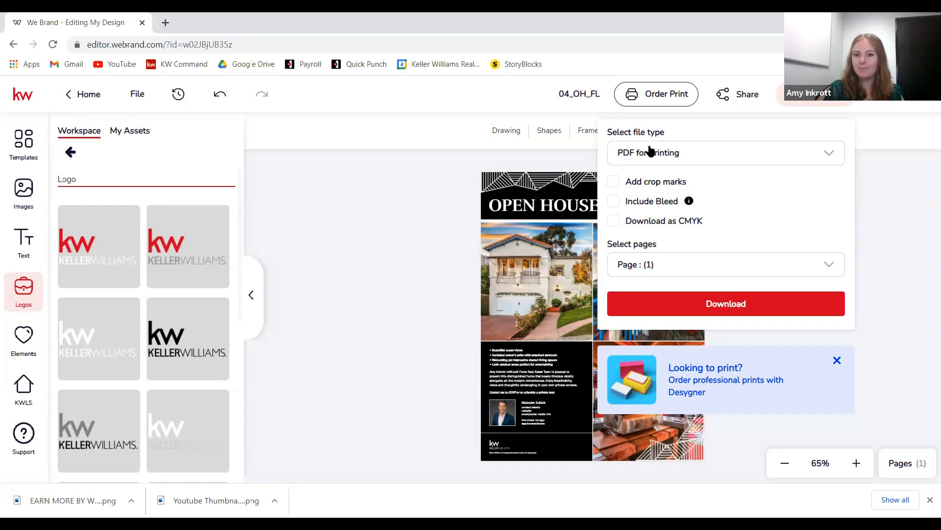
- Download the flyer as a PDF for Printing, dismissing the print promotion
left_click(821, 157)
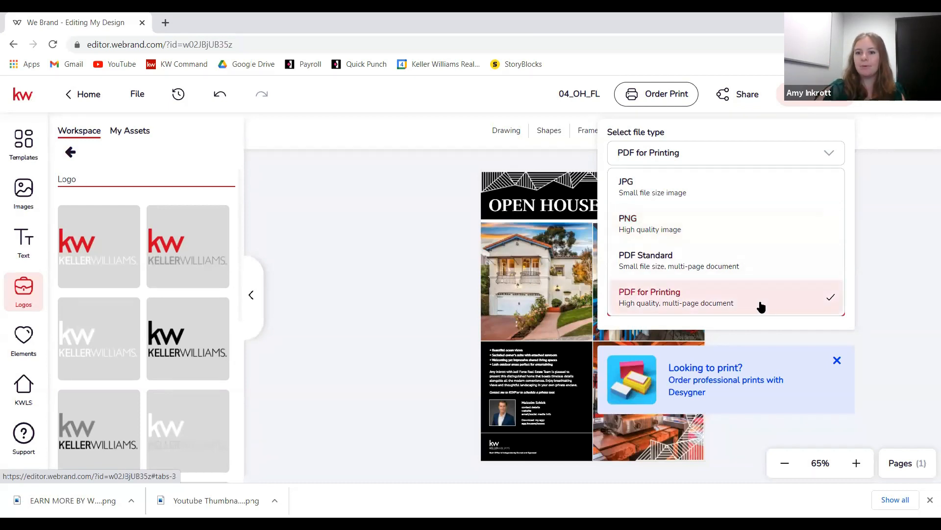
left_click(663, 300)
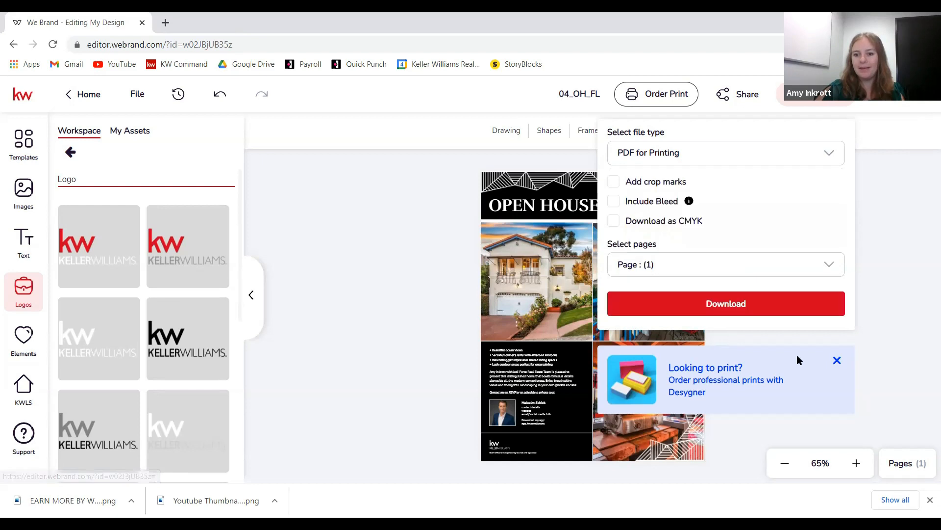
left_click(837, 360)
left_click(753, 303)
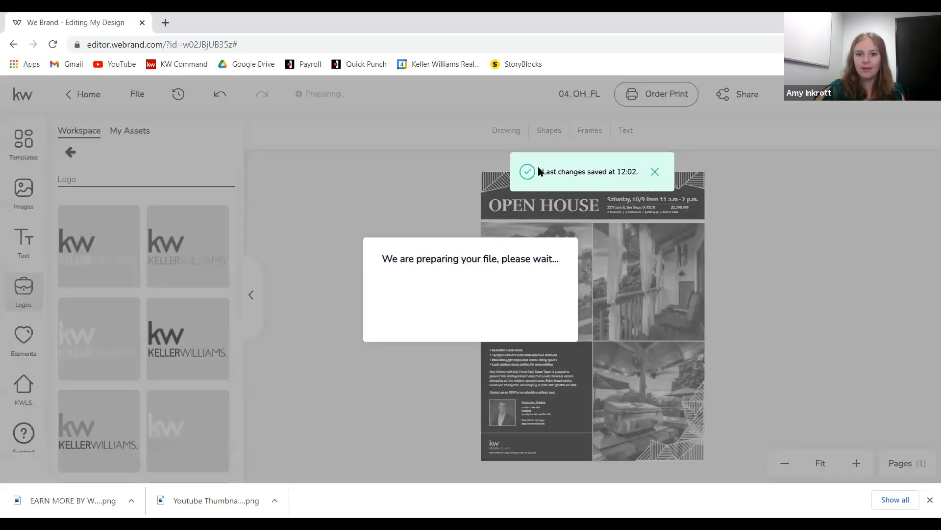